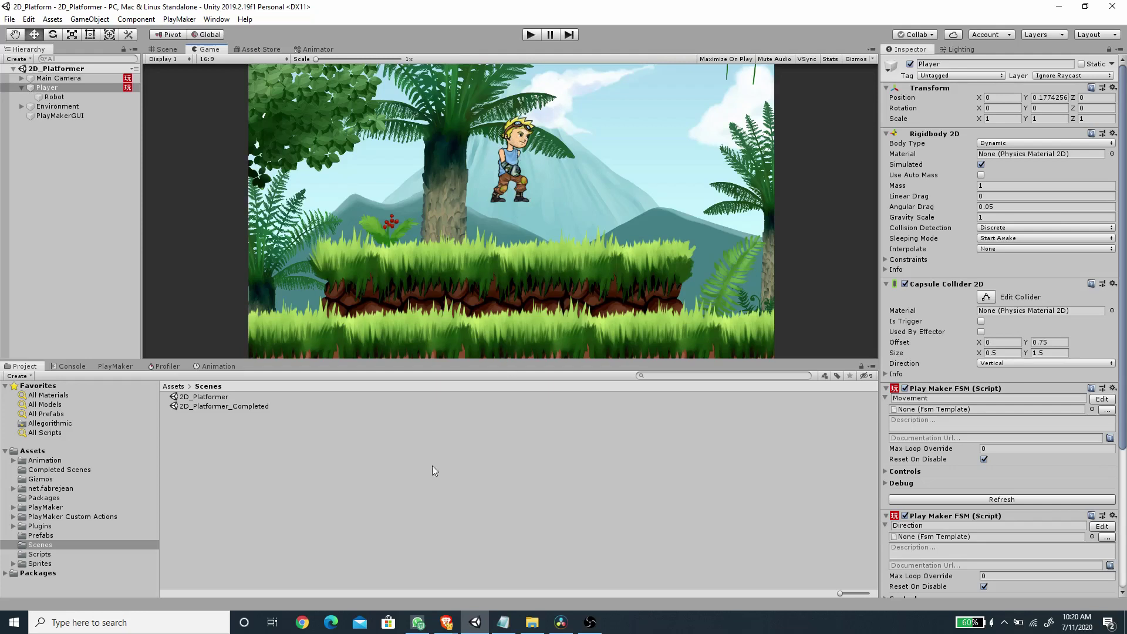
Browse Assets > Sprites > Robot, preview the Dead (1) and Shoot (1) sprites, then select Robot.
left_click(44, 563)
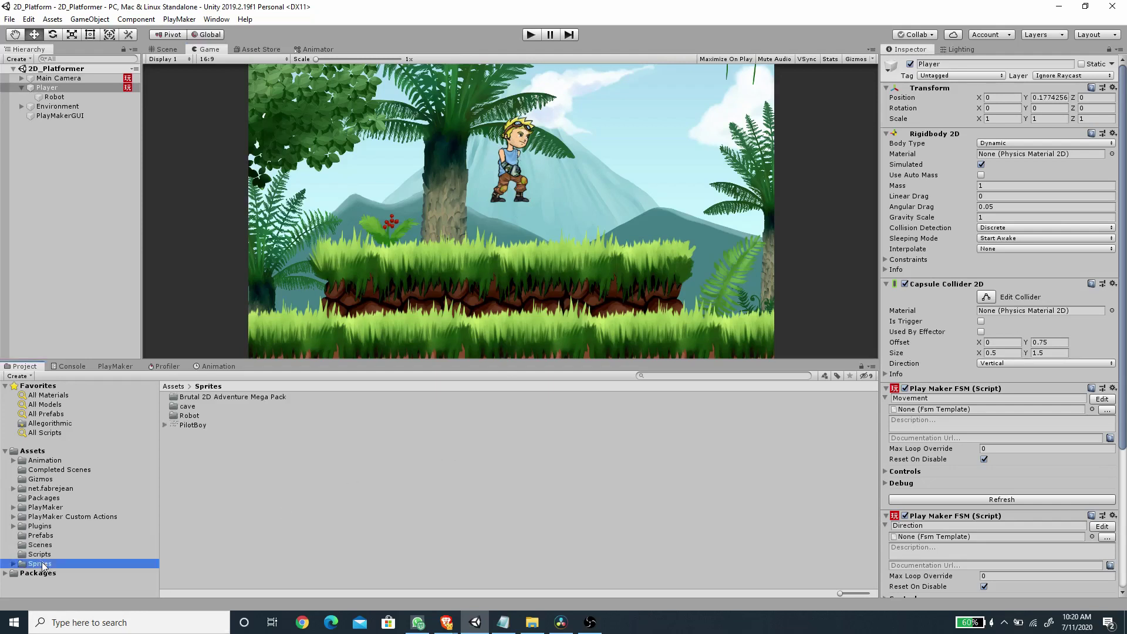
double_click(189, 416)
left_click(195, 407)
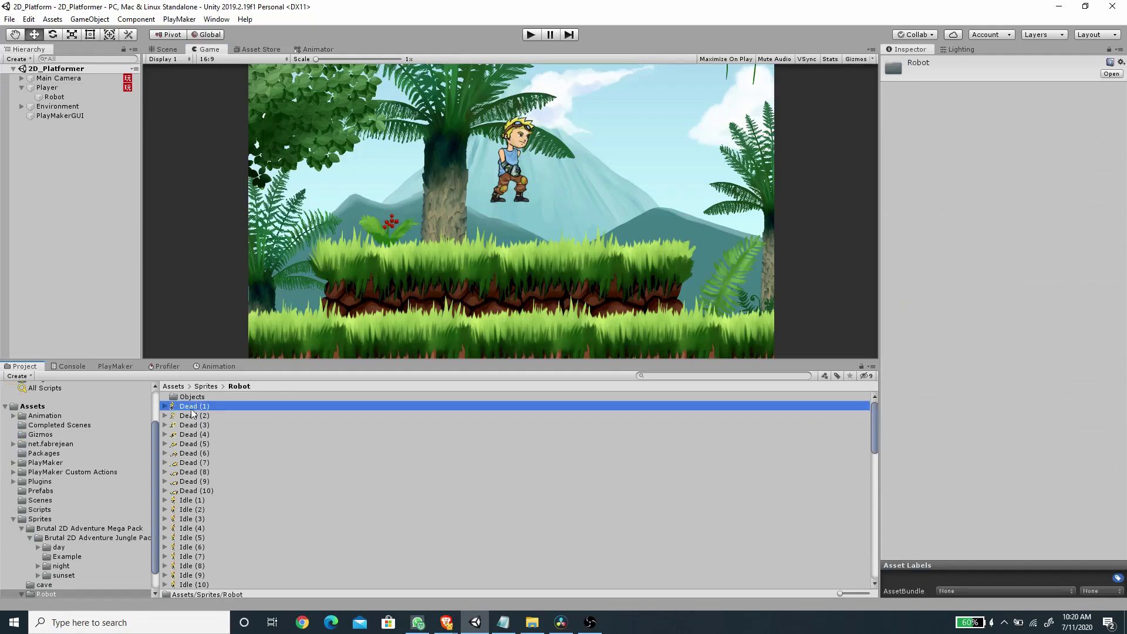
scroll(229, 462, "down", 10)
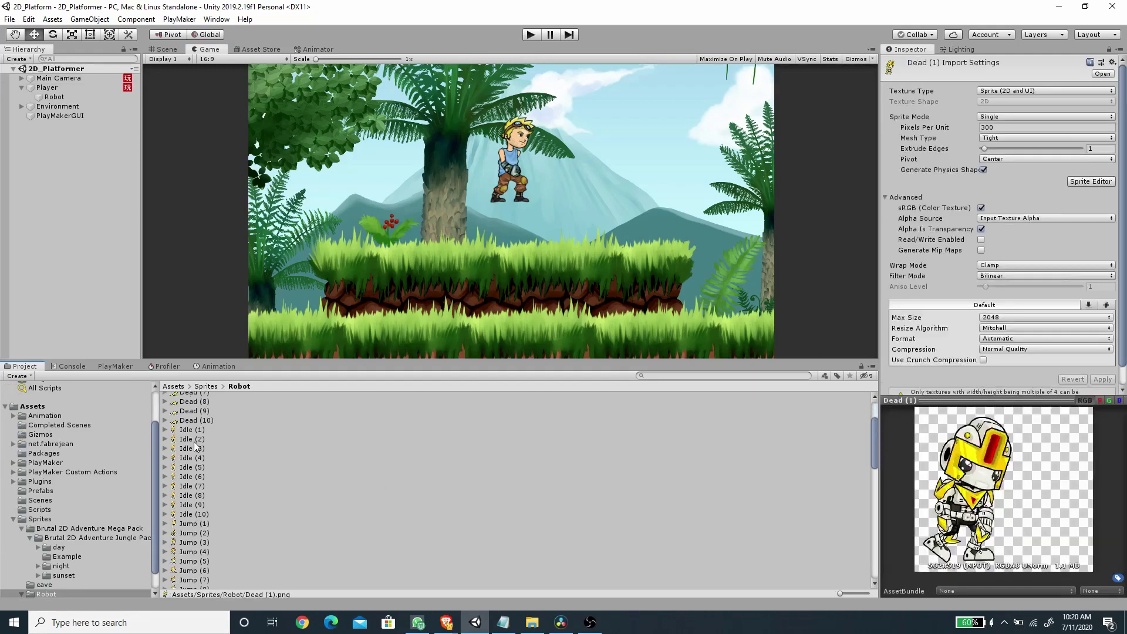
scroll(194, 505, "down", 10)
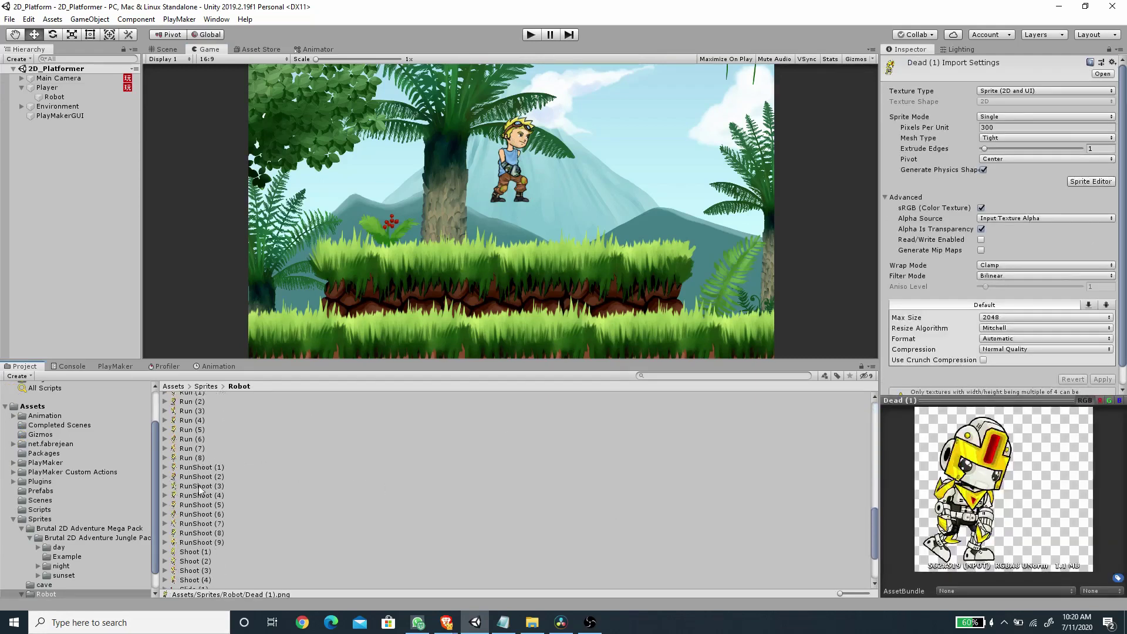
left_click(202, 476)
scroll(208, 505, "up", 4)
scroll(211, 505, "up", 4)
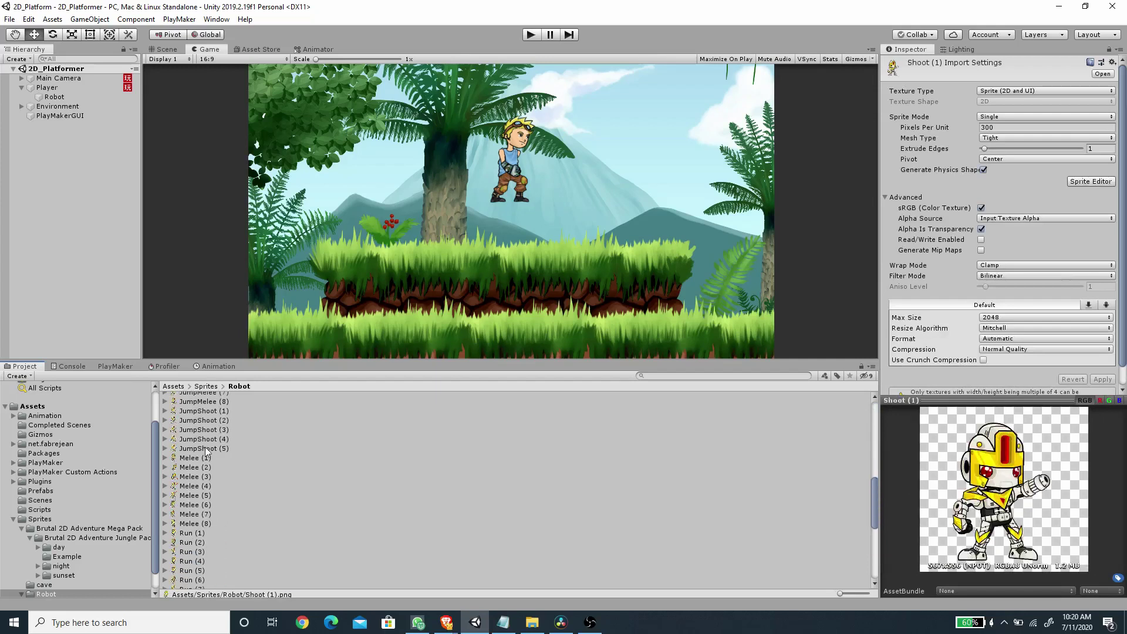
scroll(253, 438, "up", 10)
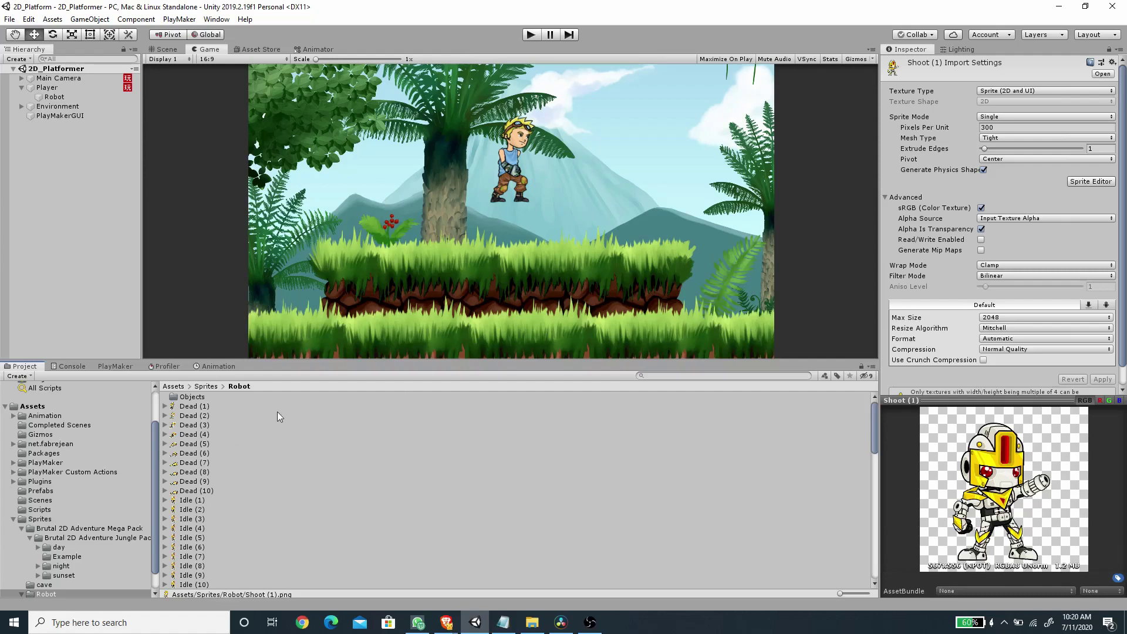
left_click(54, 97)
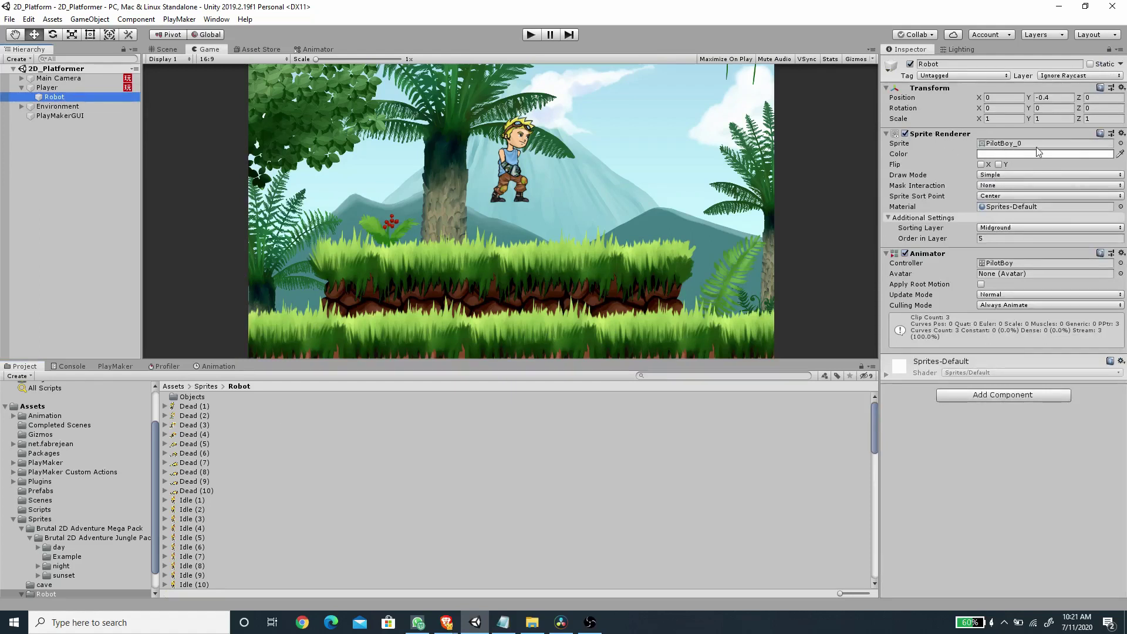
Assign the Idle (1) sprite to the Robot's Sprite field.
left_click(1121, 144)
type("idle")
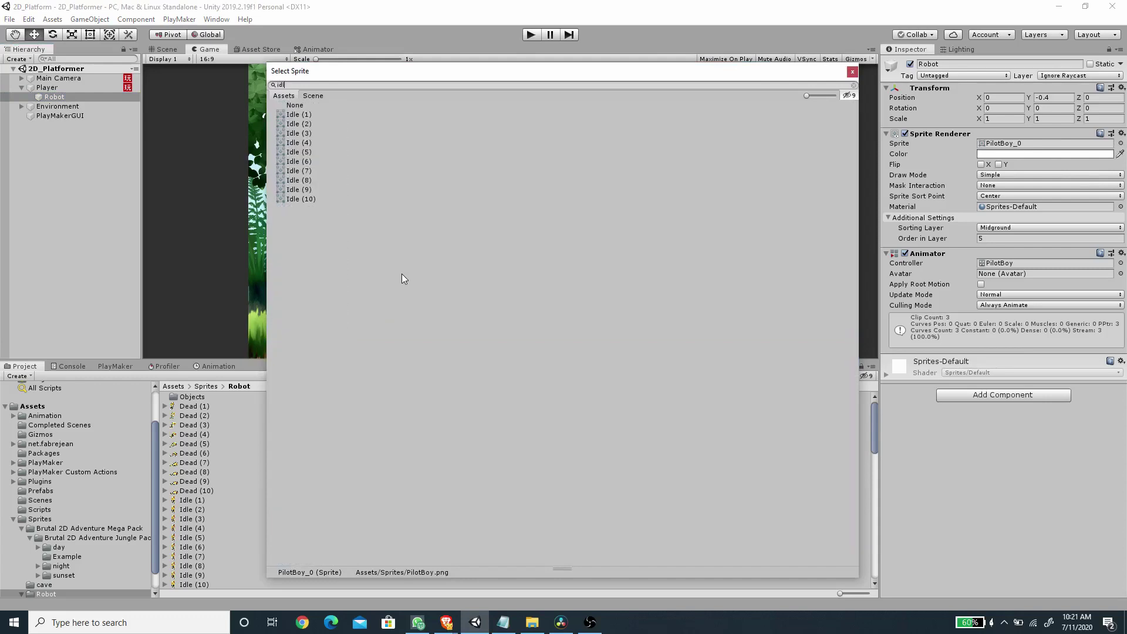
left_click(305, 115)
left_click(304, 115)
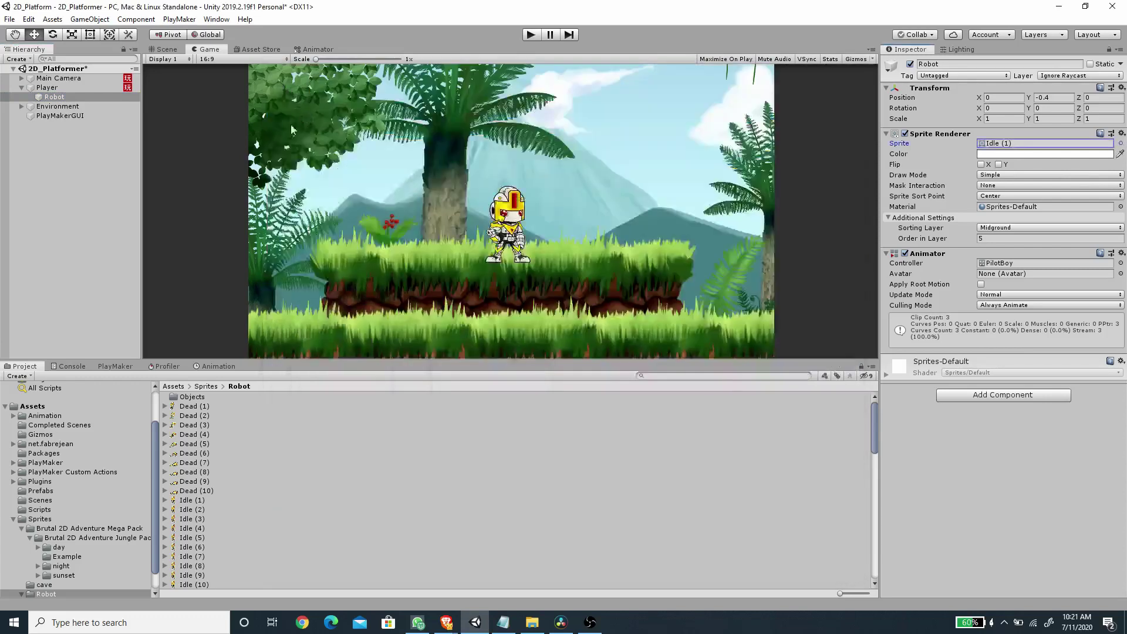
Frame the Player in the Scene view and reselect the Robot.
left_click(166, 49)
scroll(415, 184, "up", 5)
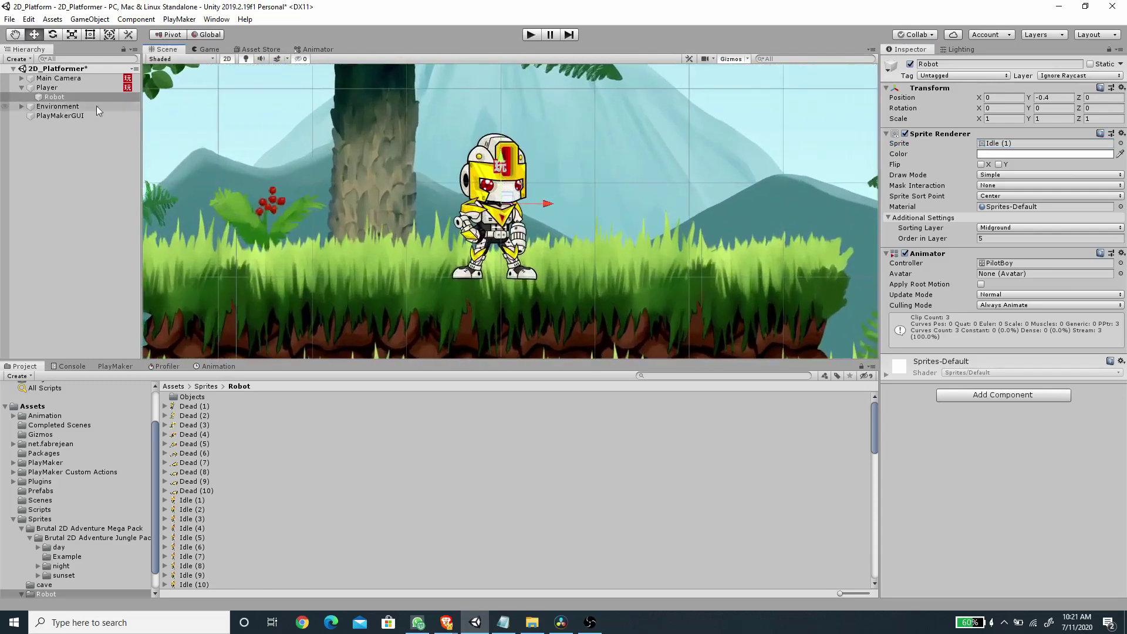
left_click(47, 87)
key("f")
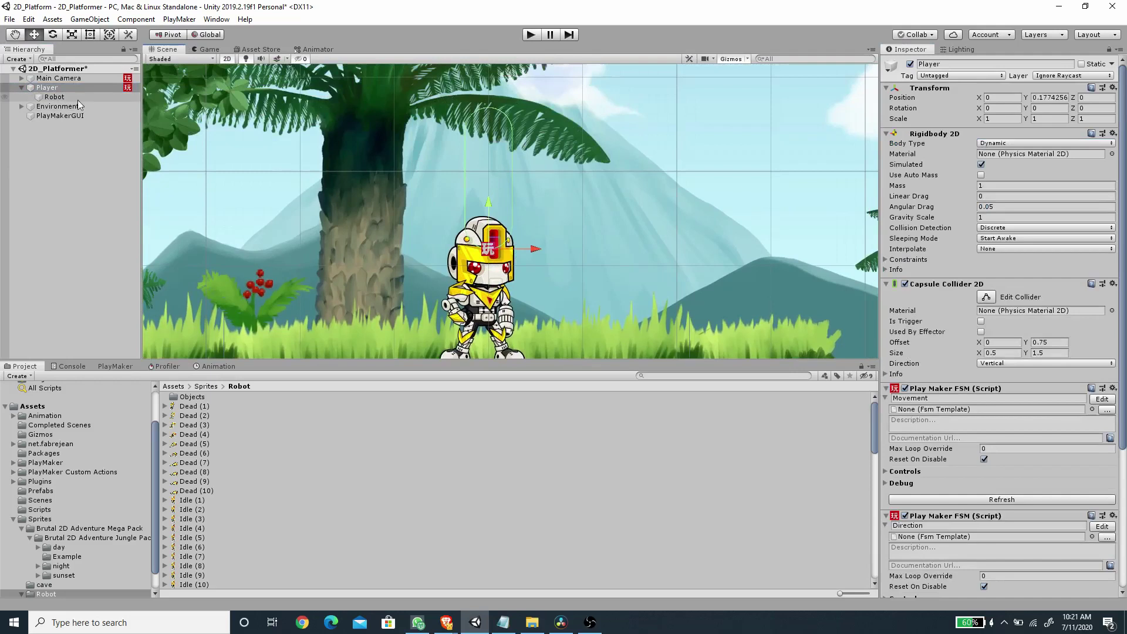
left_click(64, 138)
left_click(59, 98)
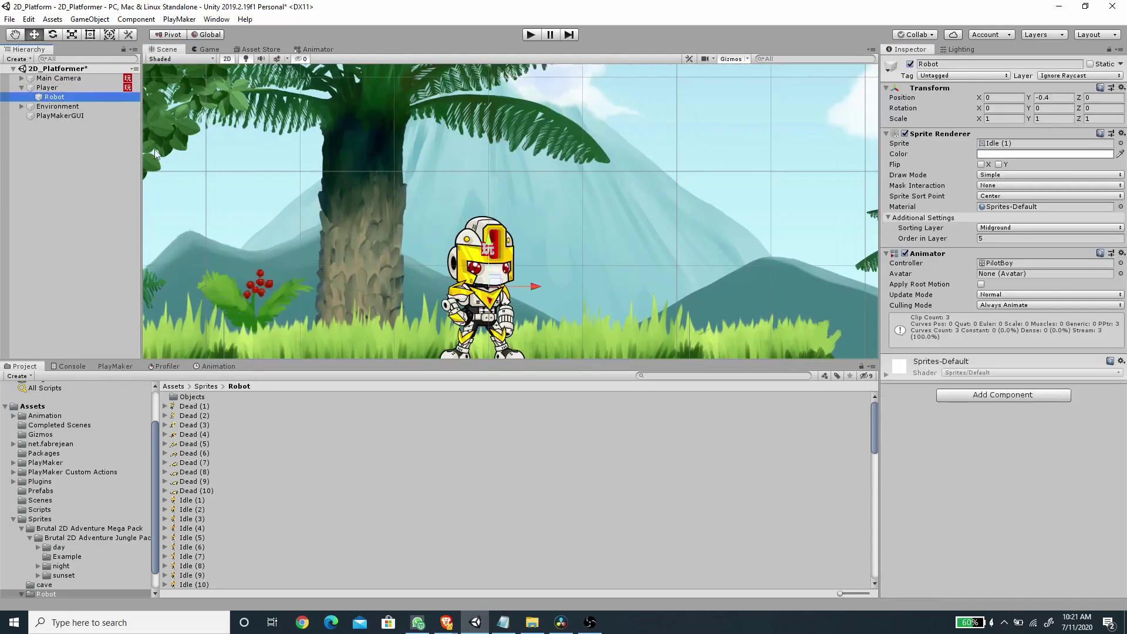
scroll(490, 262, "up", 1)
scroll(491, 262, "up", 2)
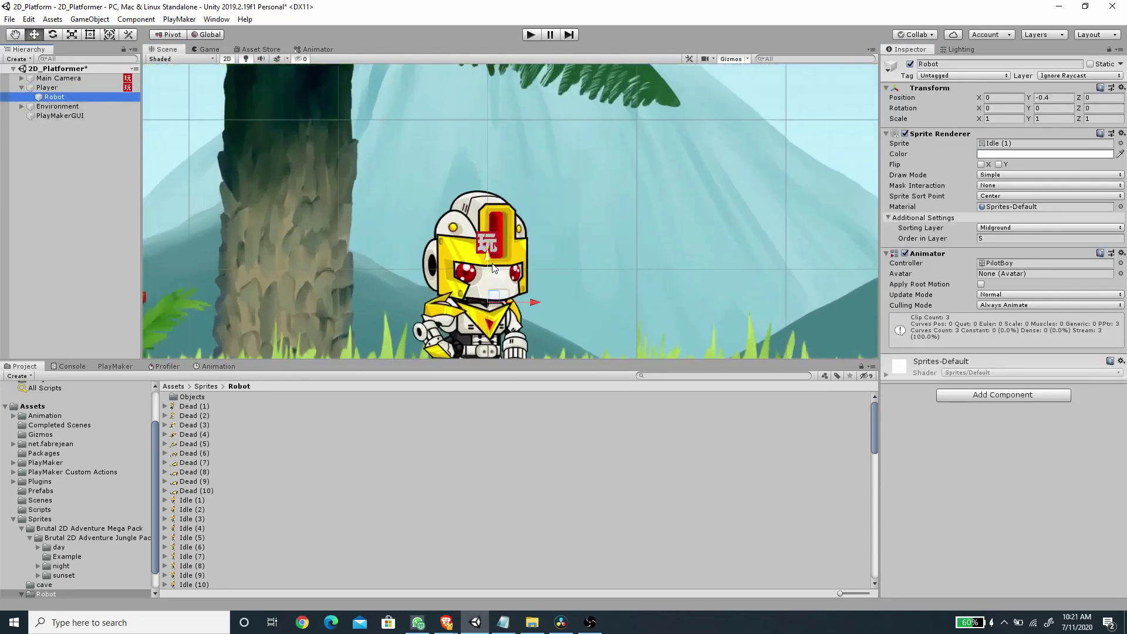
Drag the Robot upward with the Move tool until its Position Y is 0.784.
left_click(73, 89)
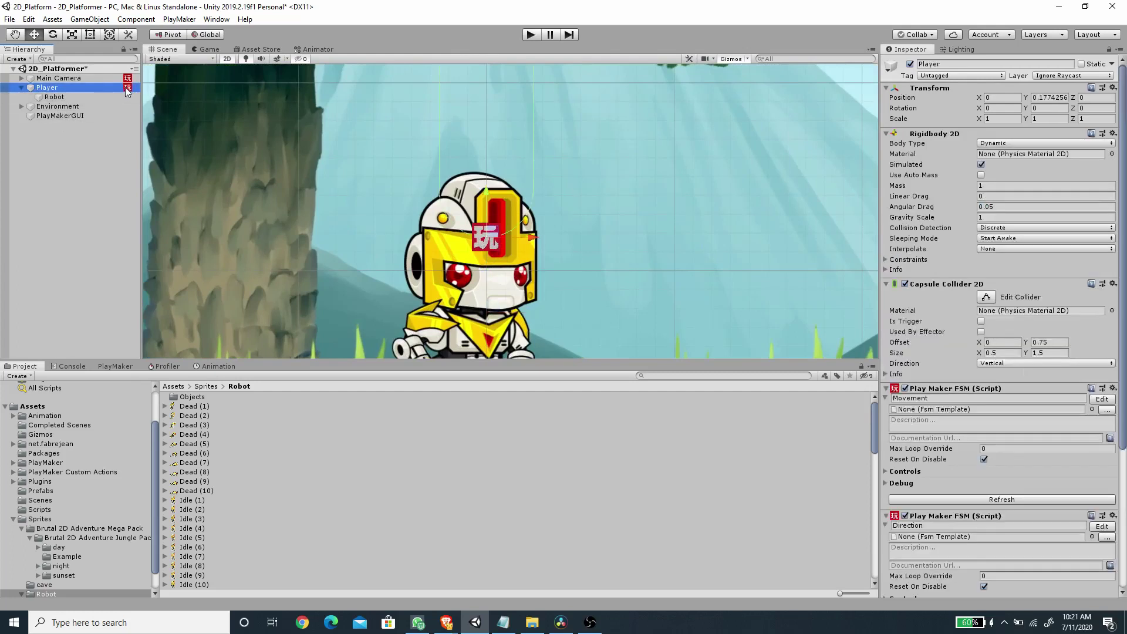
left_click(125, 96)
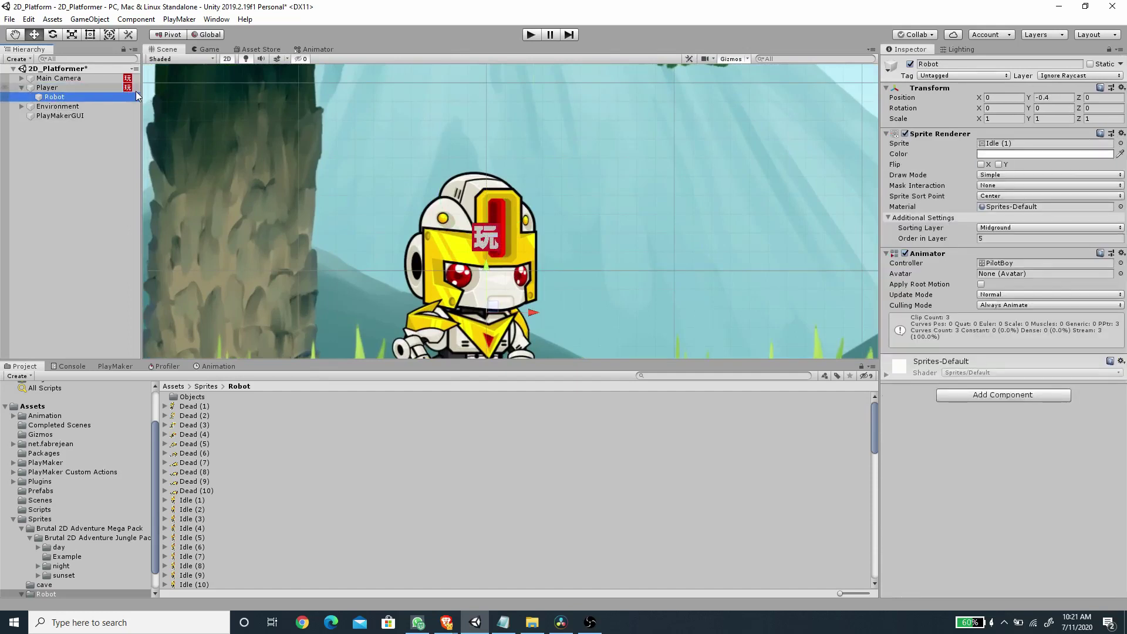
left_click_drag(491, 279, 496, 60)
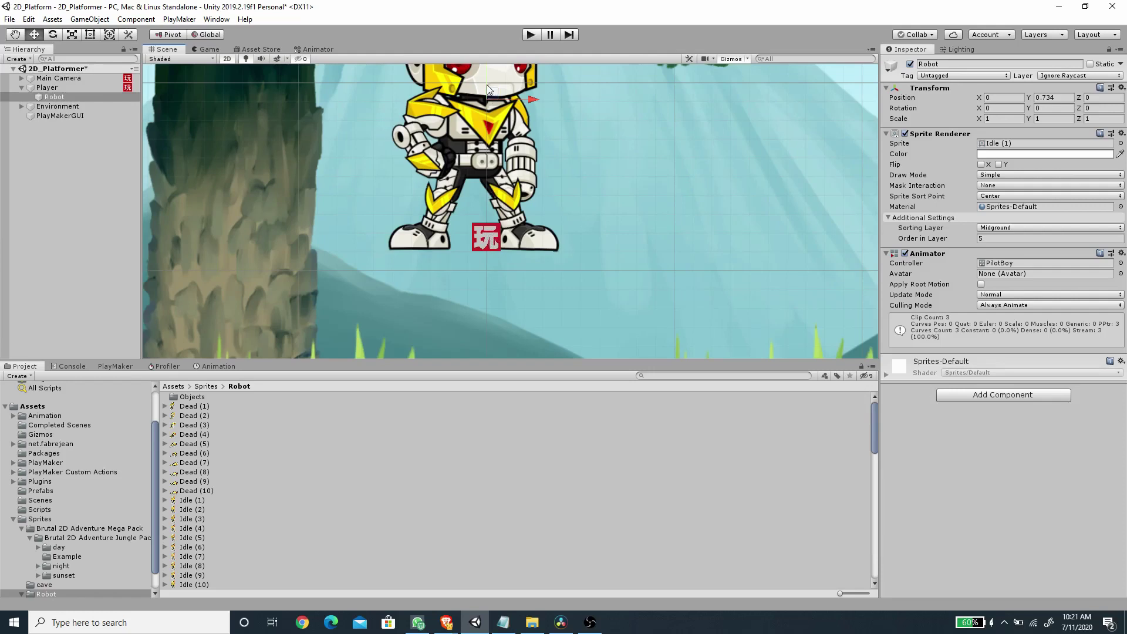
left_click_drag(487, 84, 487, 76)
key("f")
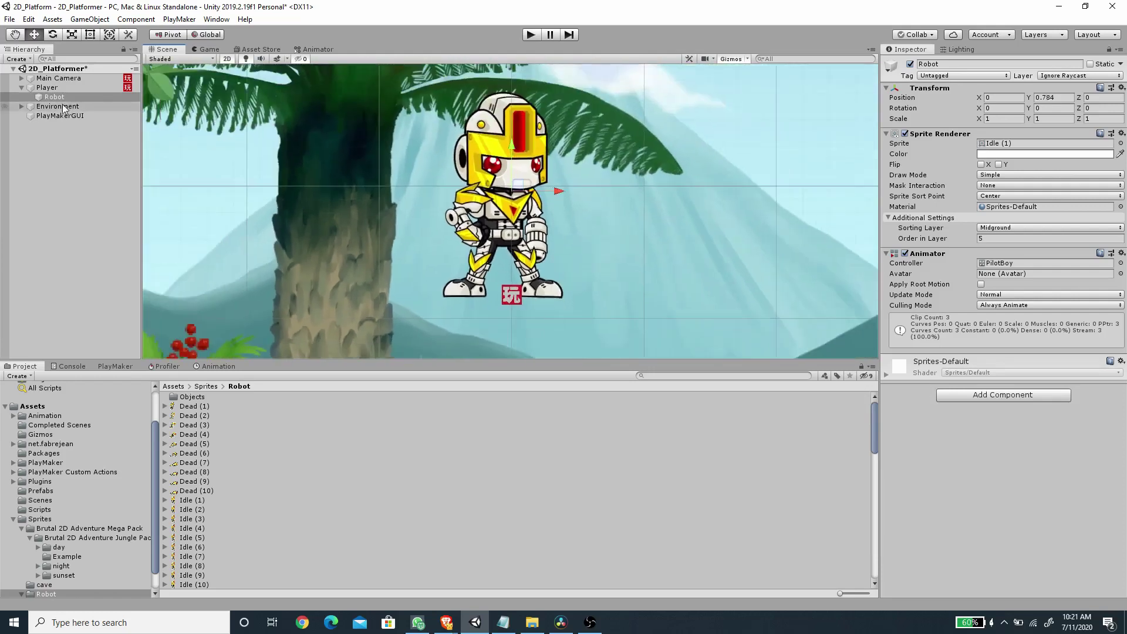
left_click(48, 87)
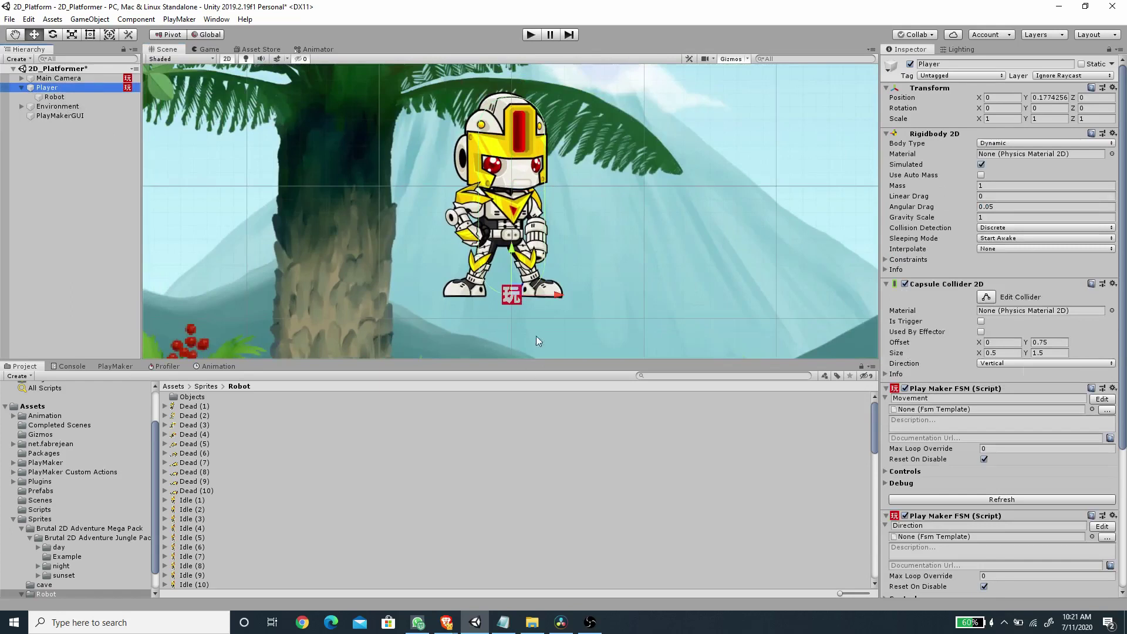
scroll(484, 288, "up", 2)
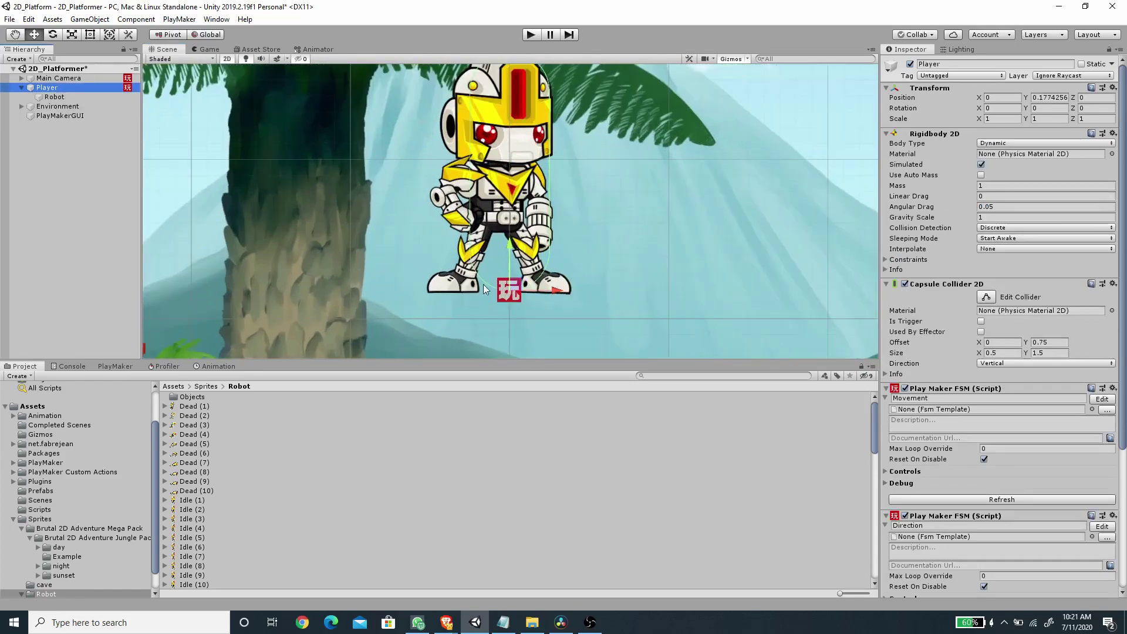
scroll(583, 239, "down", 1)
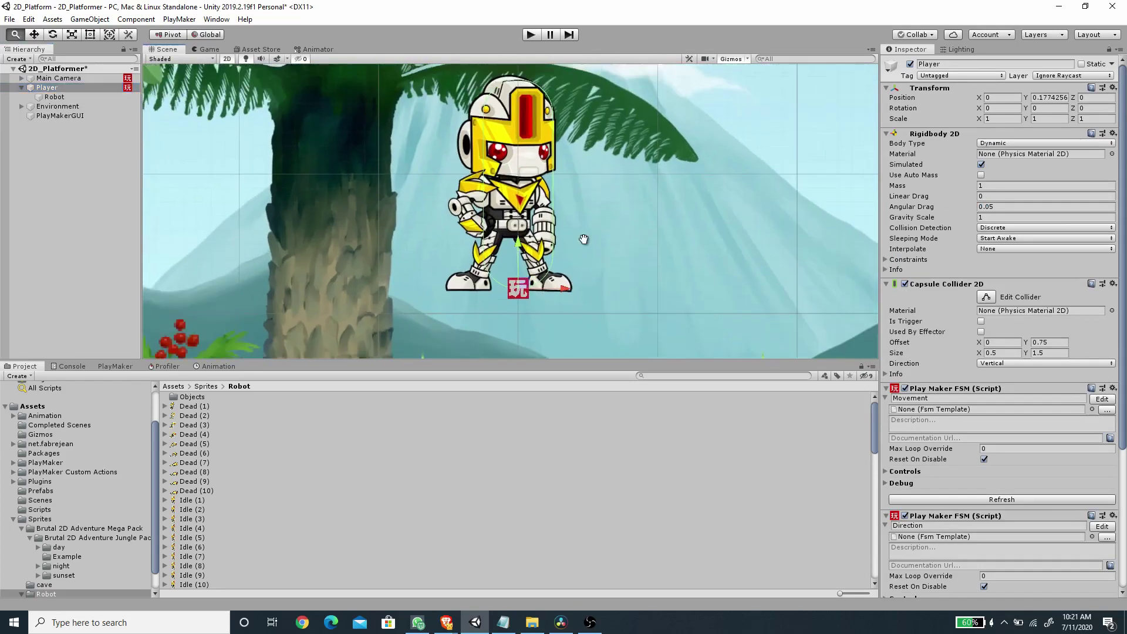
scroll(583, 238, "down", 1)
left_click(68, 97)
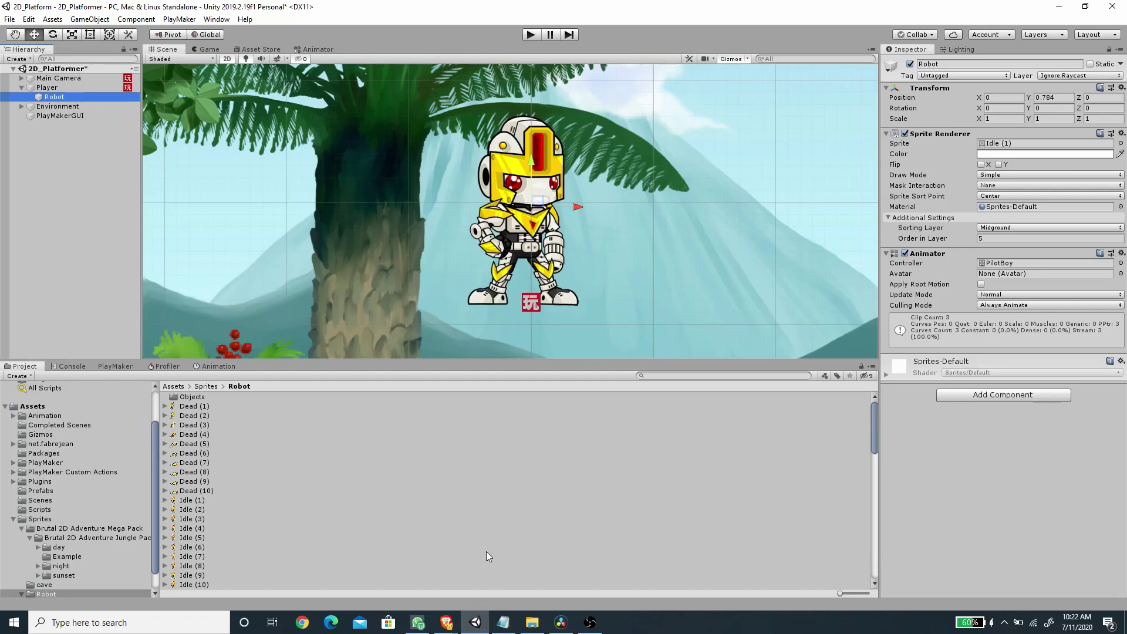
Drag Robot.controller from Assets/Animation/Robot onto the Robot's Animator Controller field.
left_click(47, 416)
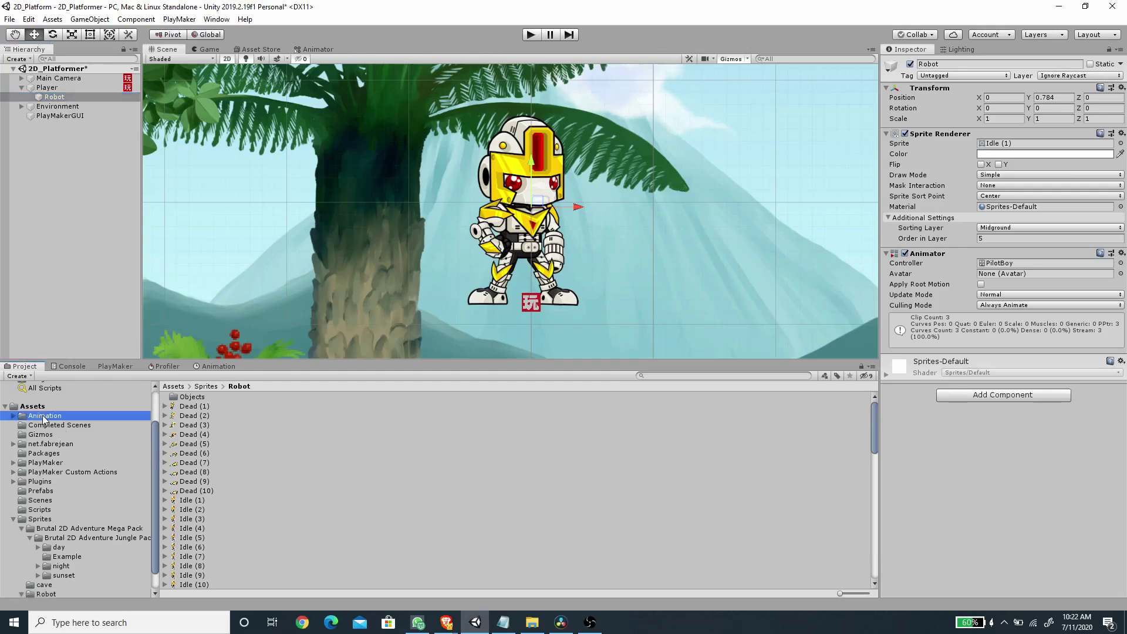
double_click(189, 415)
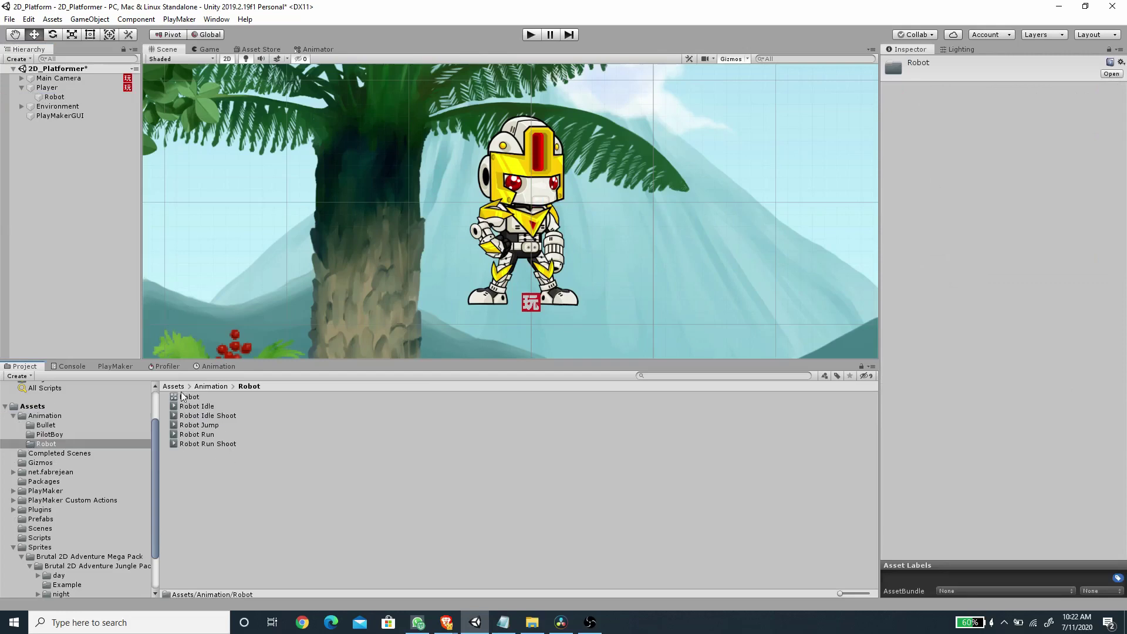
left_click(183, 397)
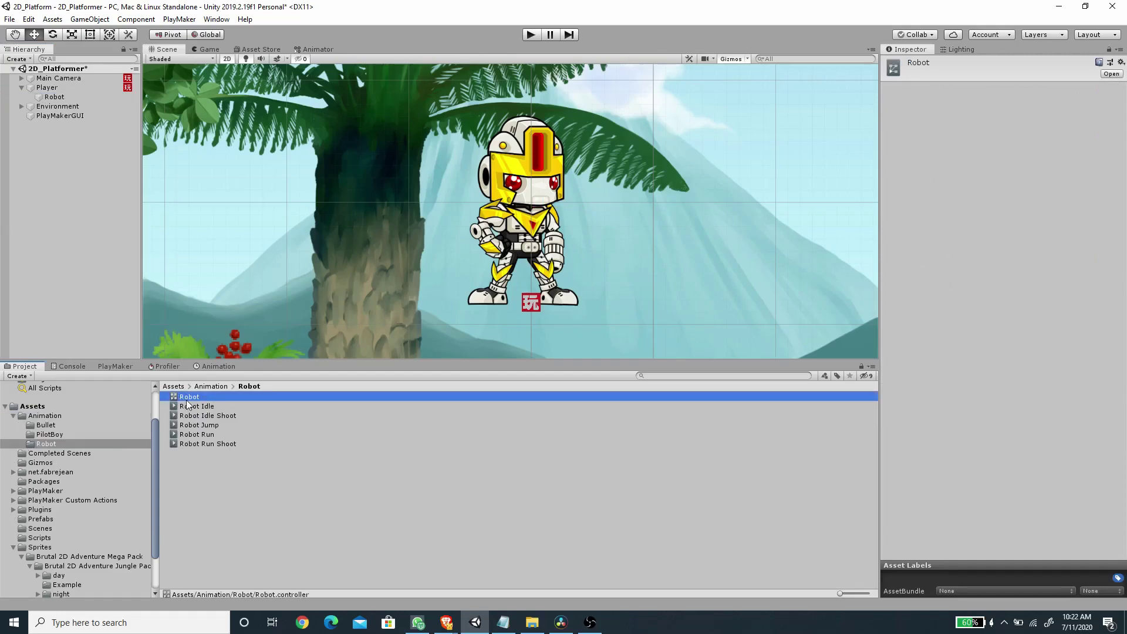
left_click(50, 97)
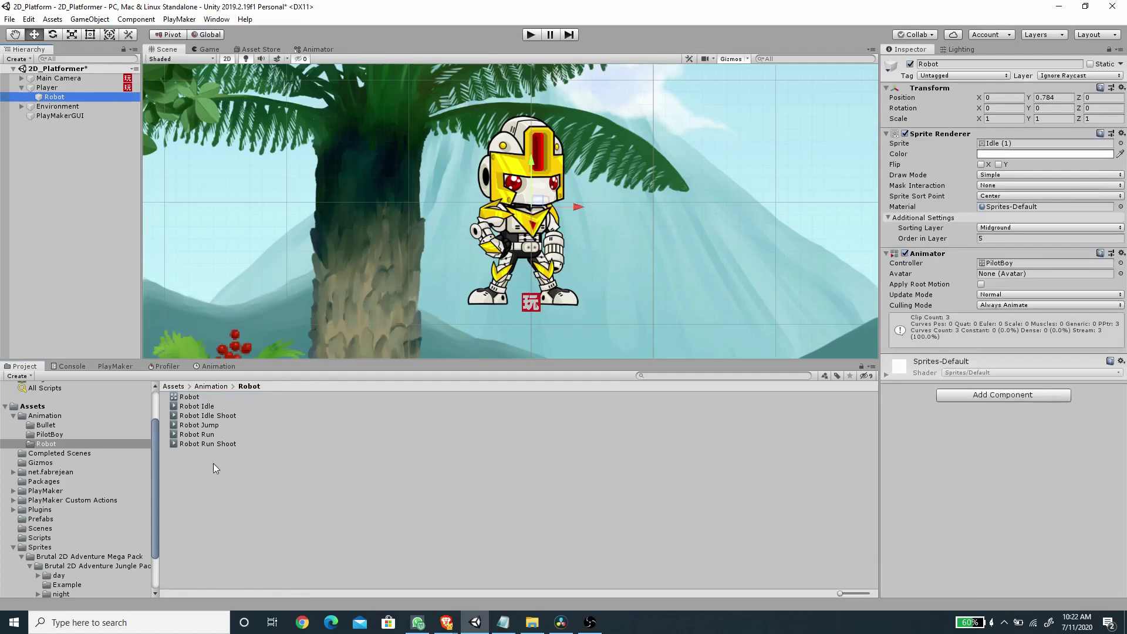
left_click_drag(195, 398, 998, 263)
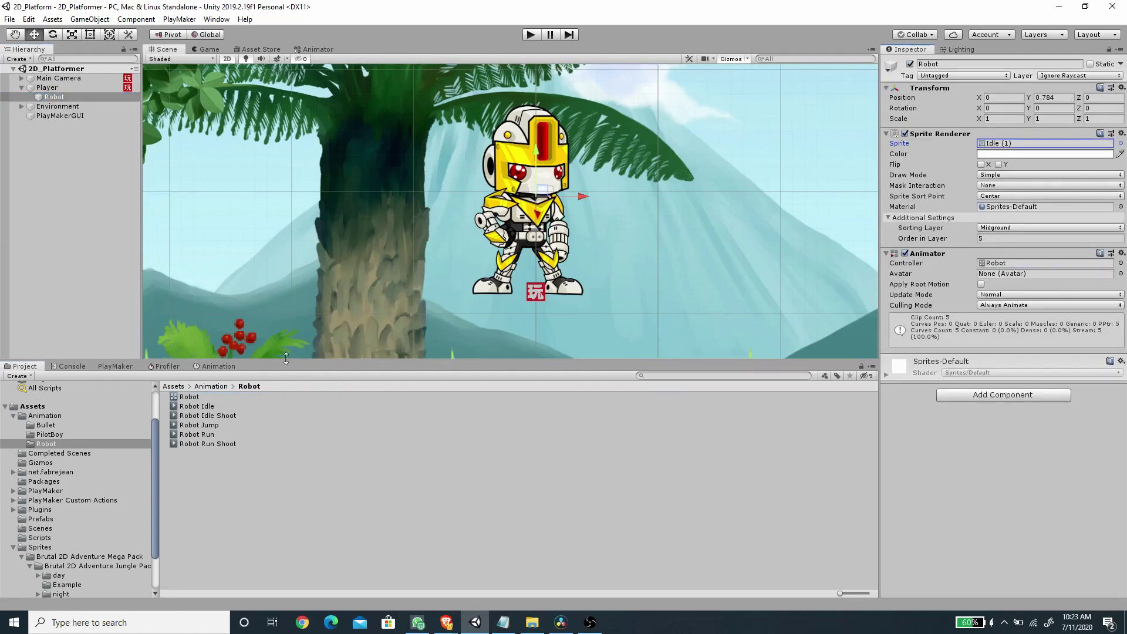
left_click(317, 49)
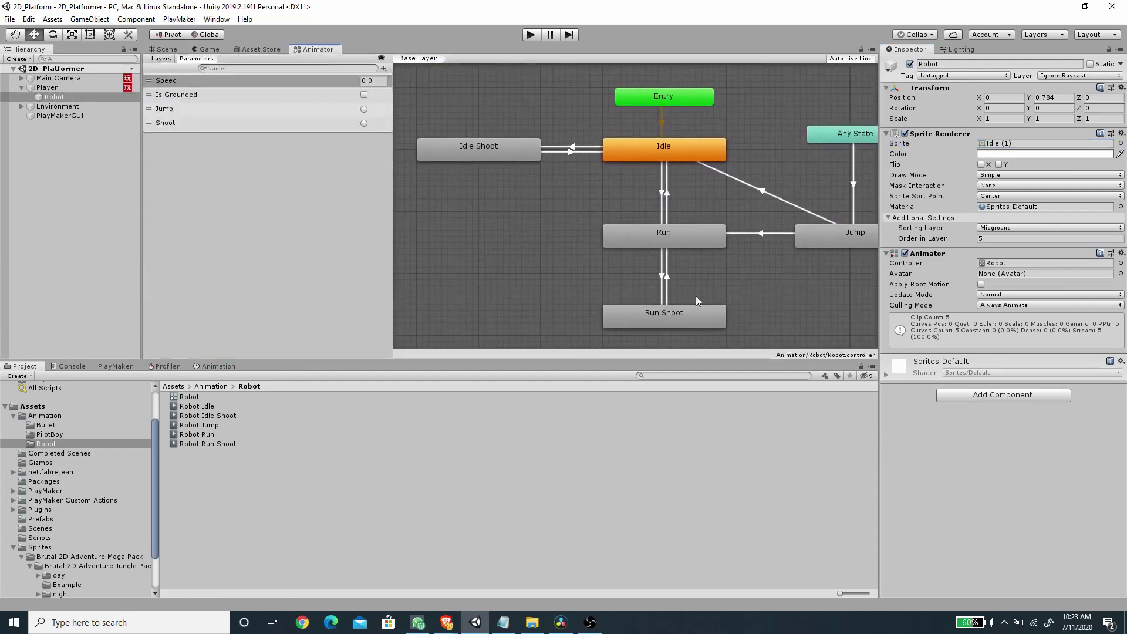
Make Run→Run Shoot fire on Shoot without exit time, and Run Shoot→Run use exit time.
left_click(662, 315)
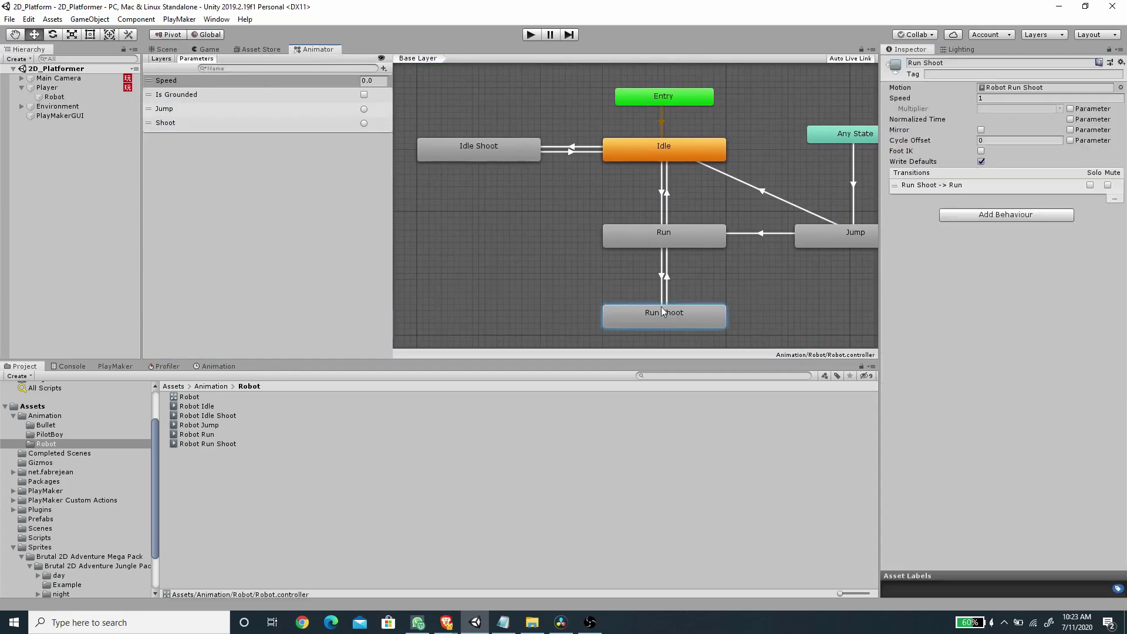
left_click(509, 154)
left_click(666, 317)
left_click(662, 234)
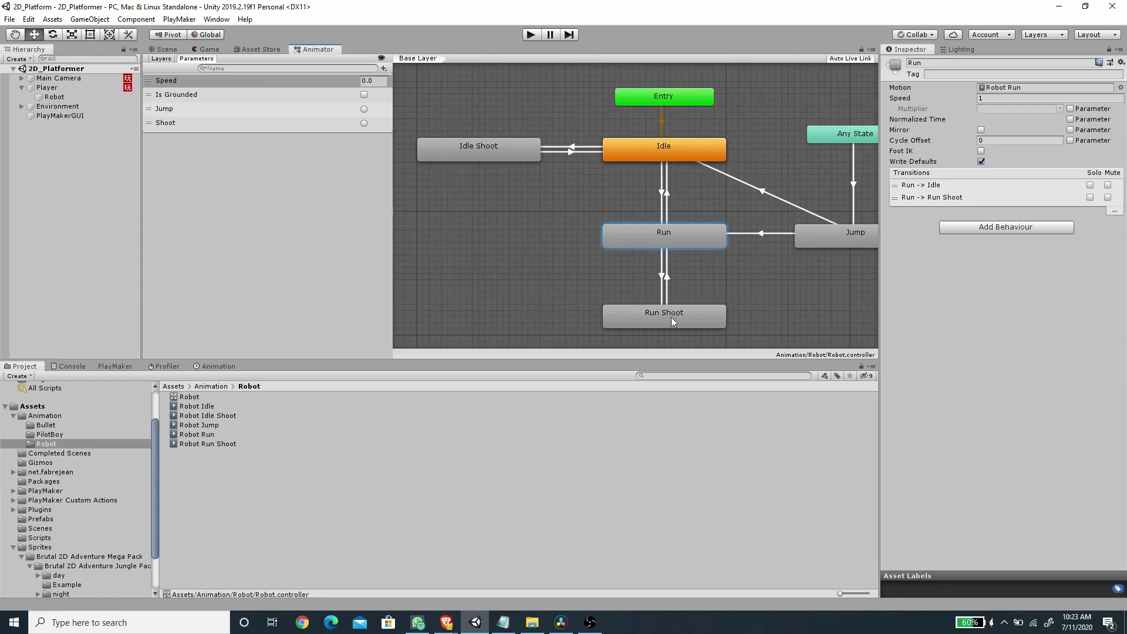
left_click(661, 276)
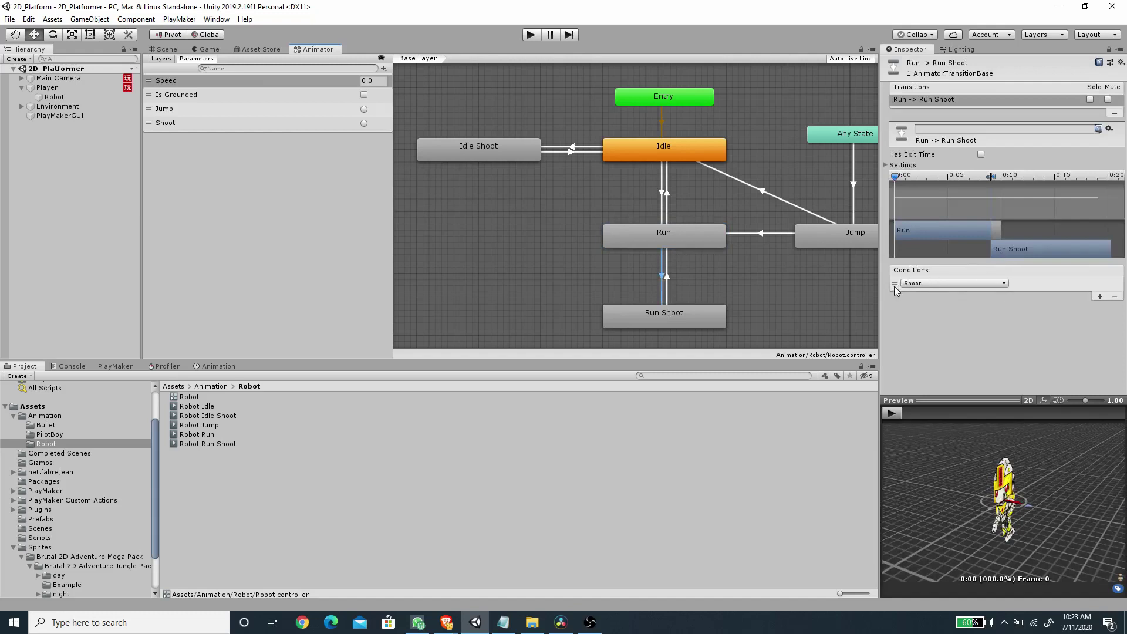
left_click(171, 124)
left_click(384, 68)
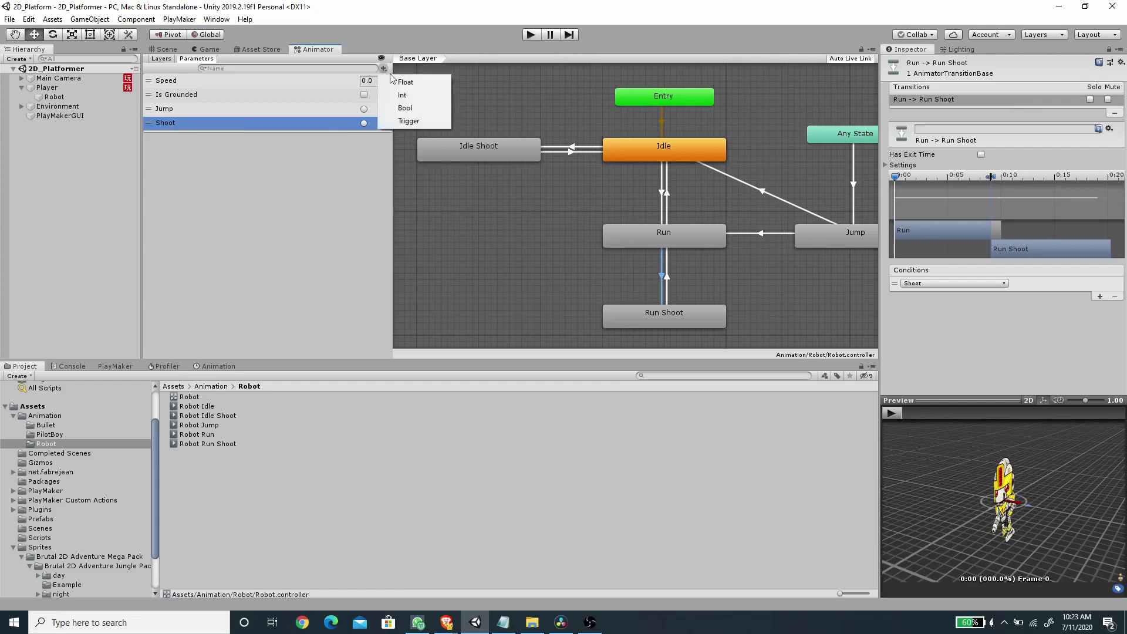
left_click(165, 128)
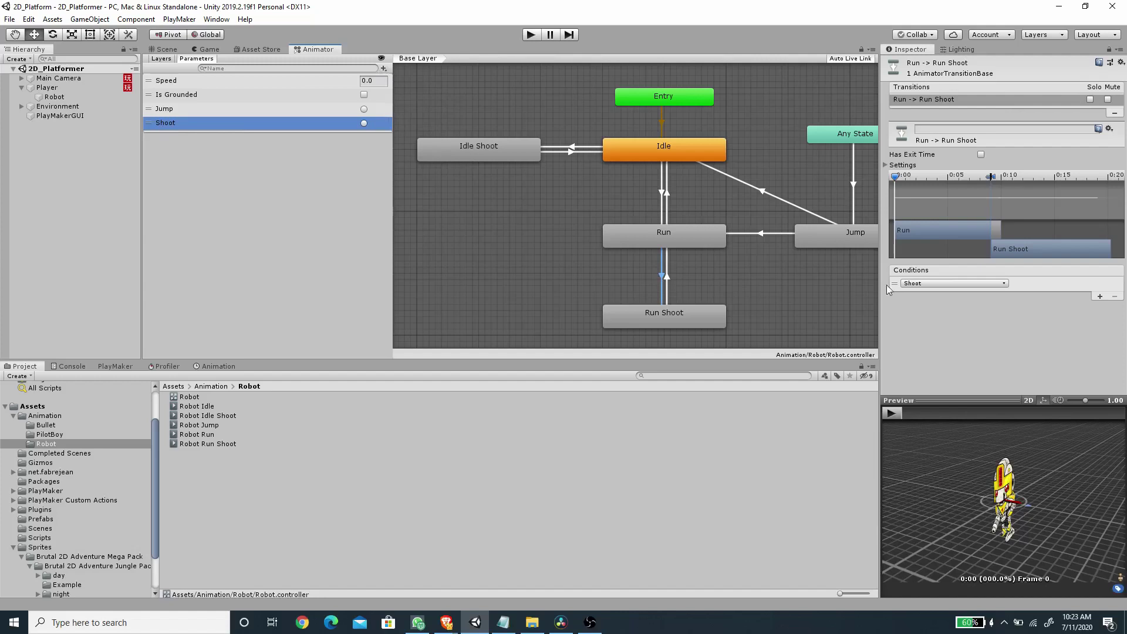
left_click(667, 277)
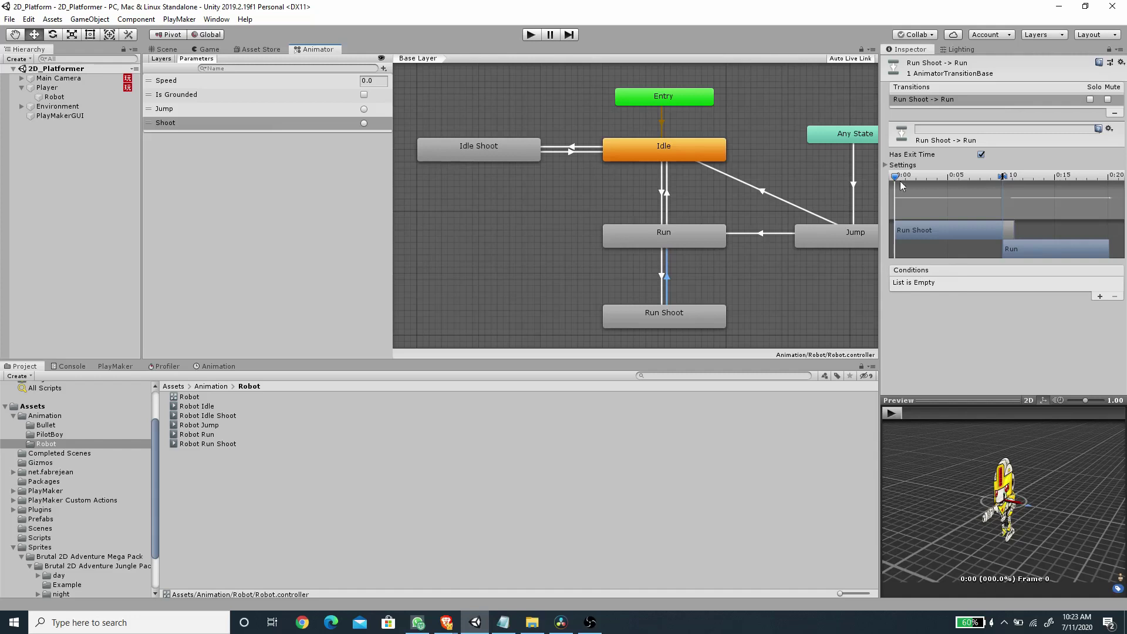
left_click(885, 166)
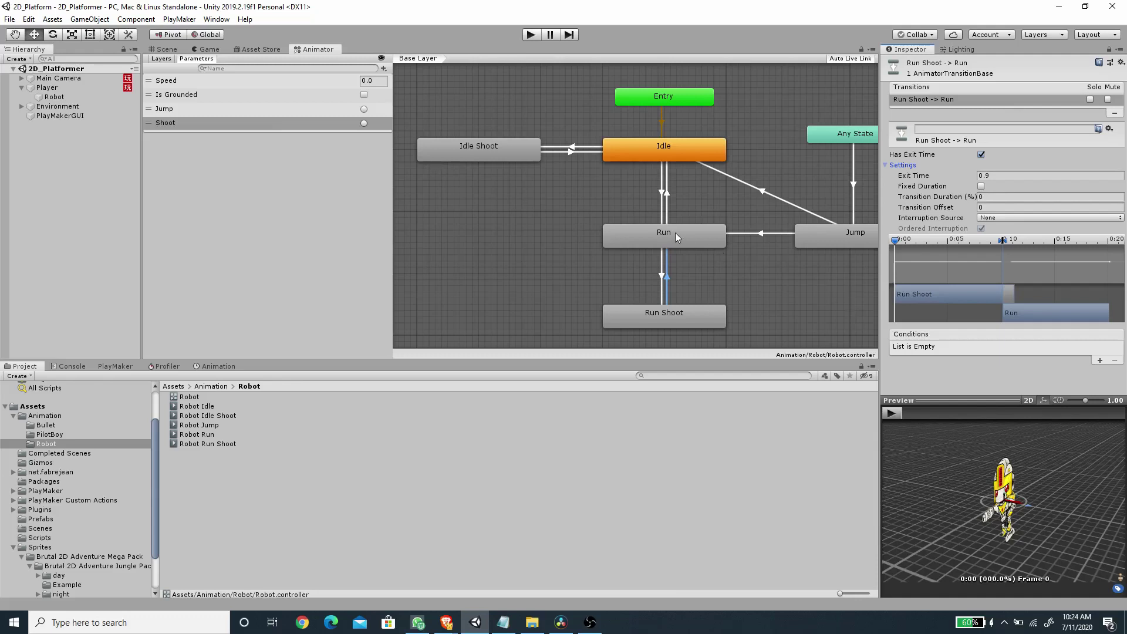
left_click(662, 276)
left_click(492, 156)
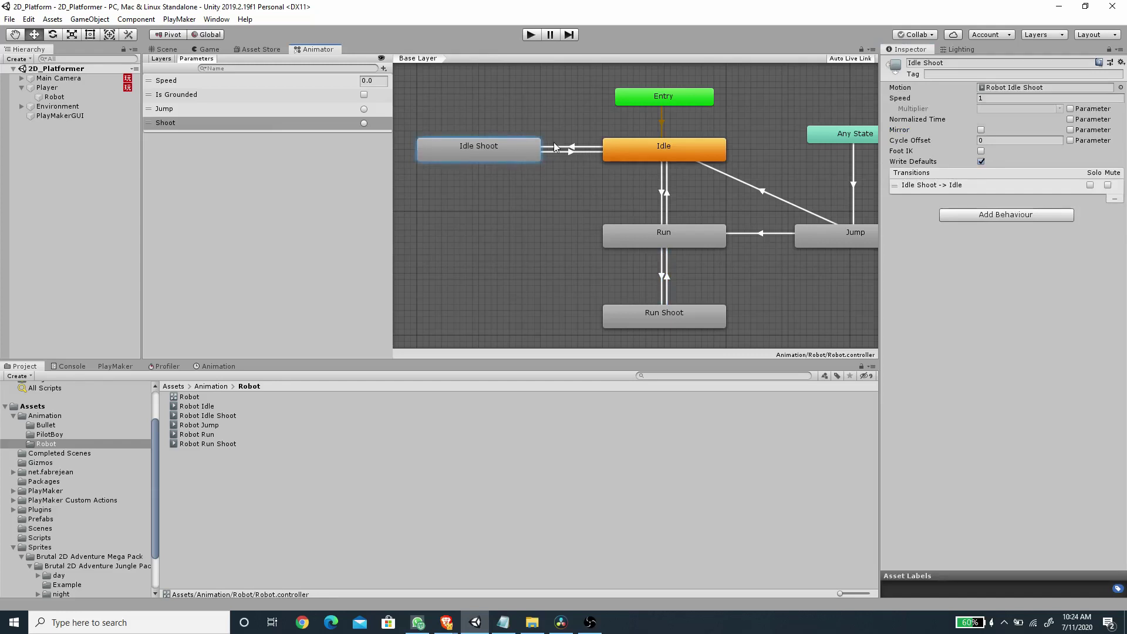
left_click(555, 148)
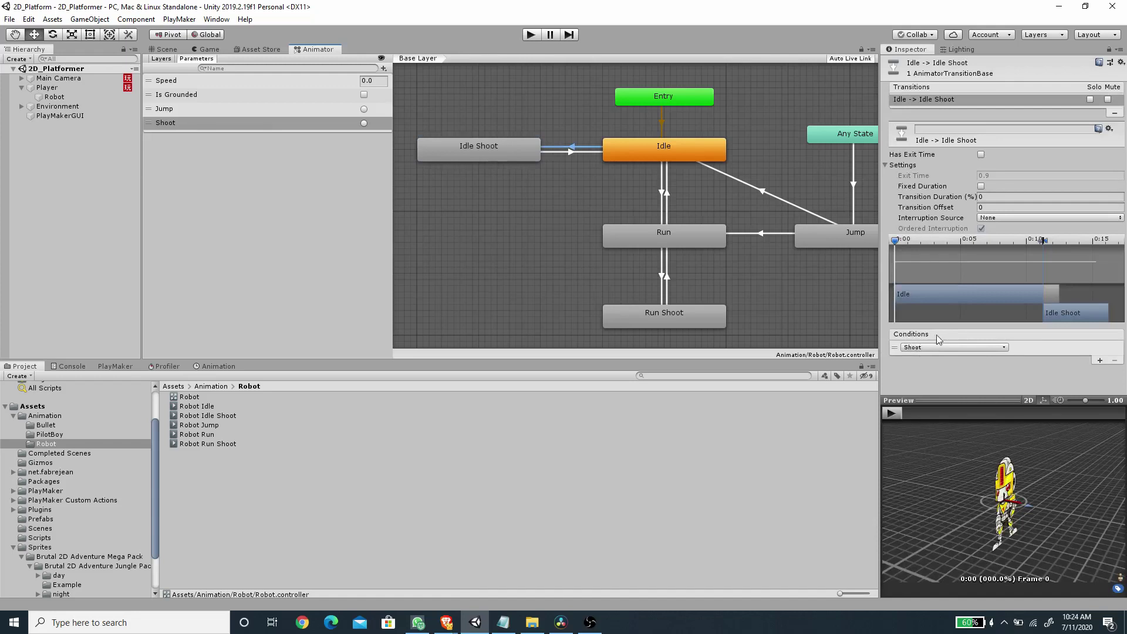
left_click(488, 154)
left_click(564, 151)
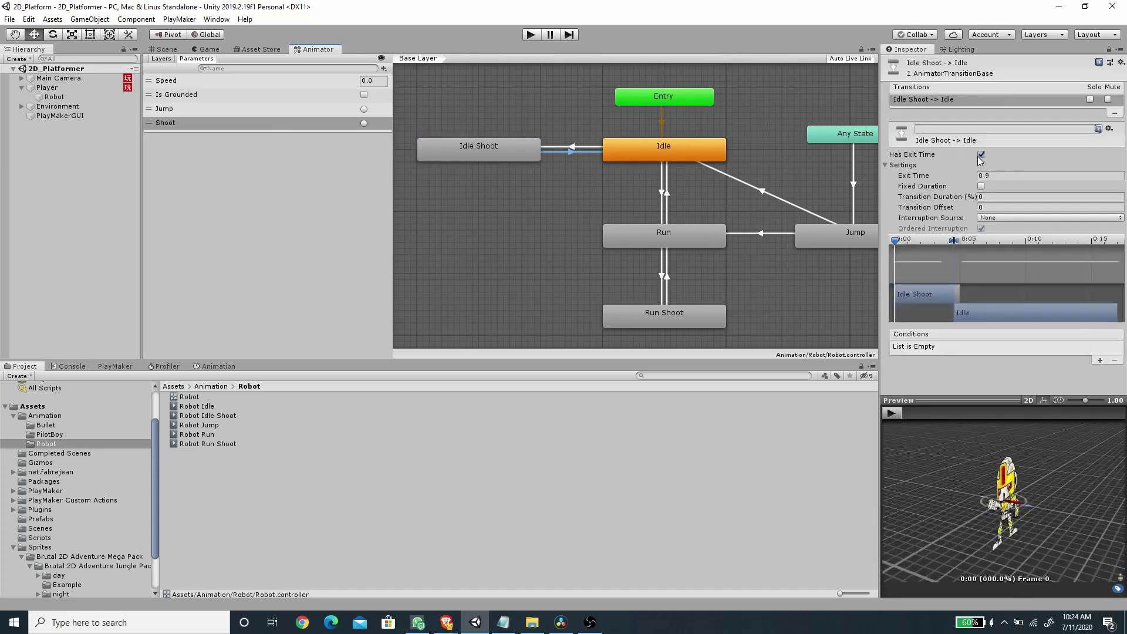
middle_click_drag(695, 248, 668, 258)
middle_click_drag(625, 207, 640, 221)
left_click(616, 152)
left_click(629, 240)
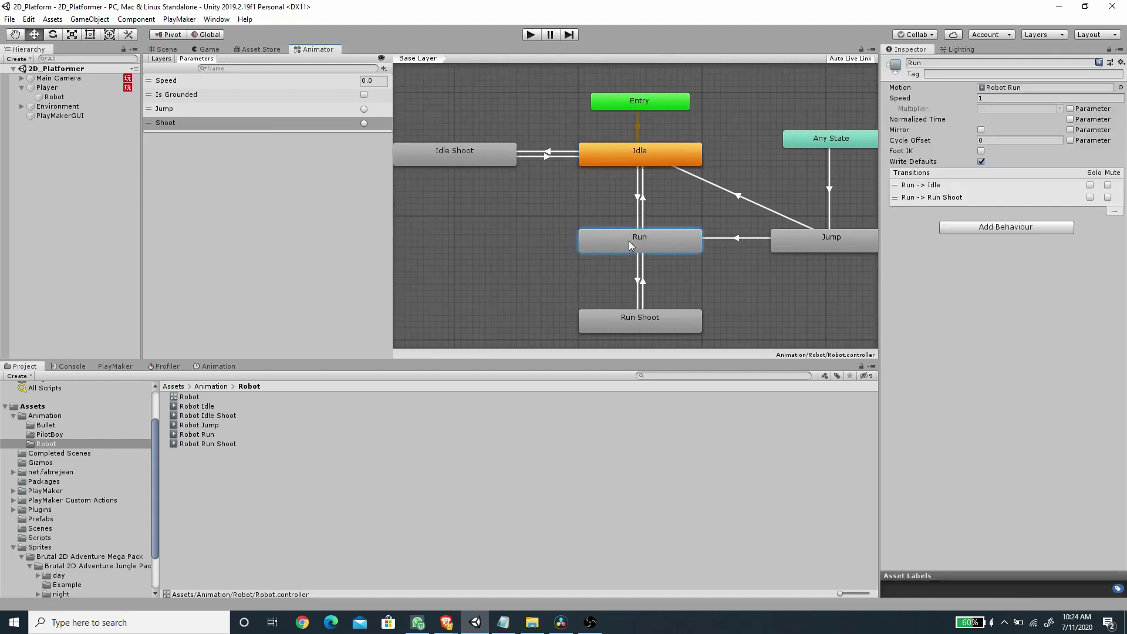
left_click(625, 160)
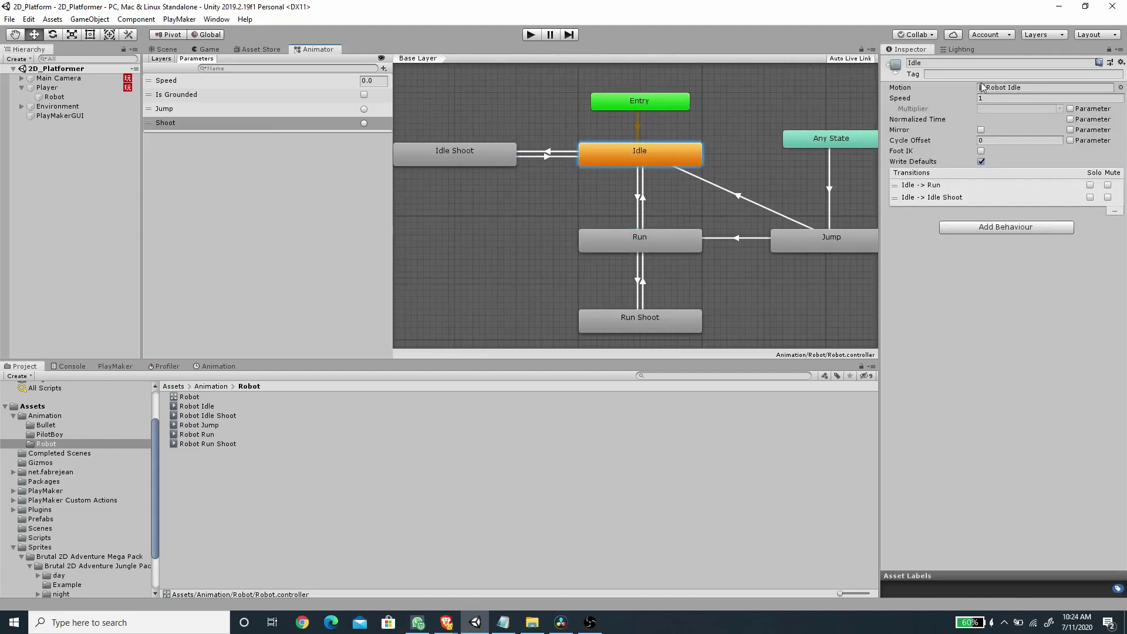
left_click(207, 492)
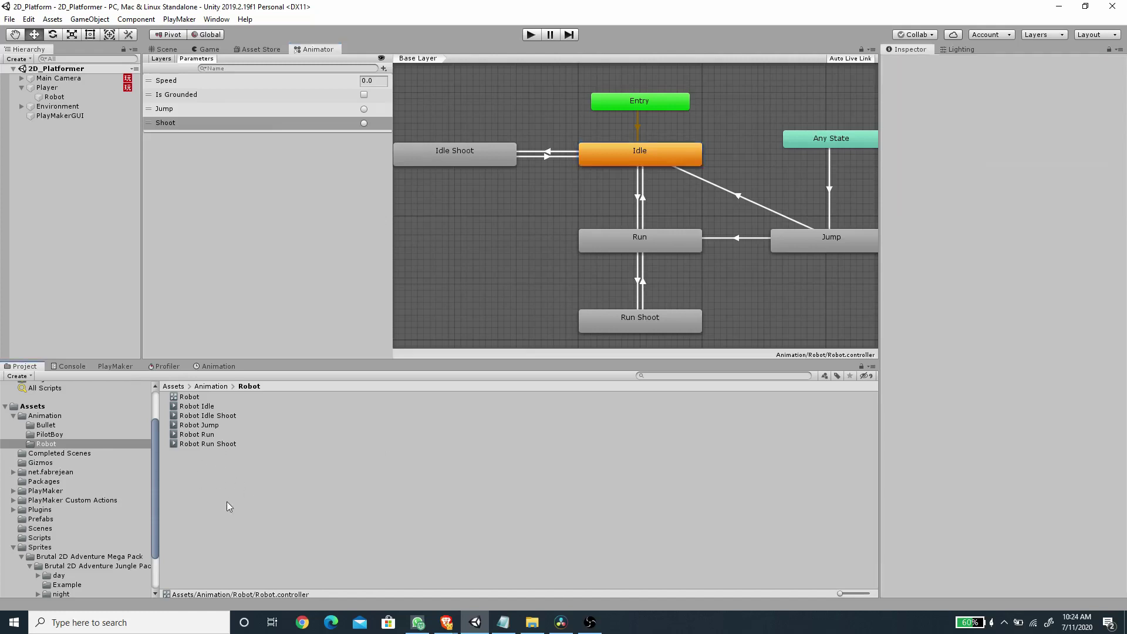
Create an animation clip named 'New Clip' in the Robot animation folder.
right_click(220, 478)
mouse_move(308, 205)
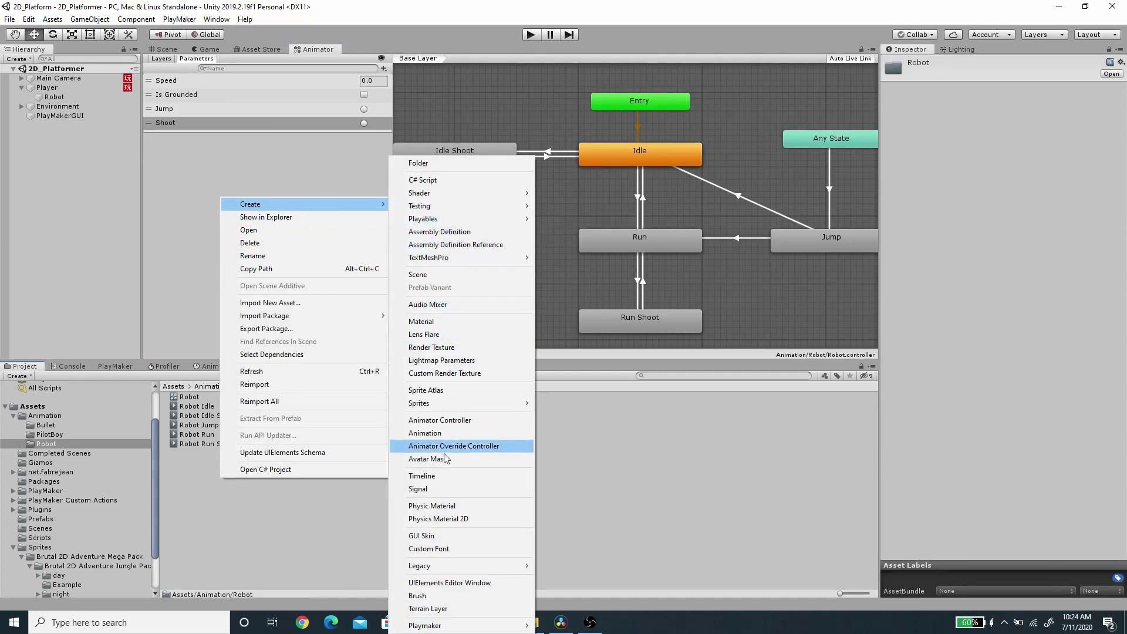
left_click(425, 433)
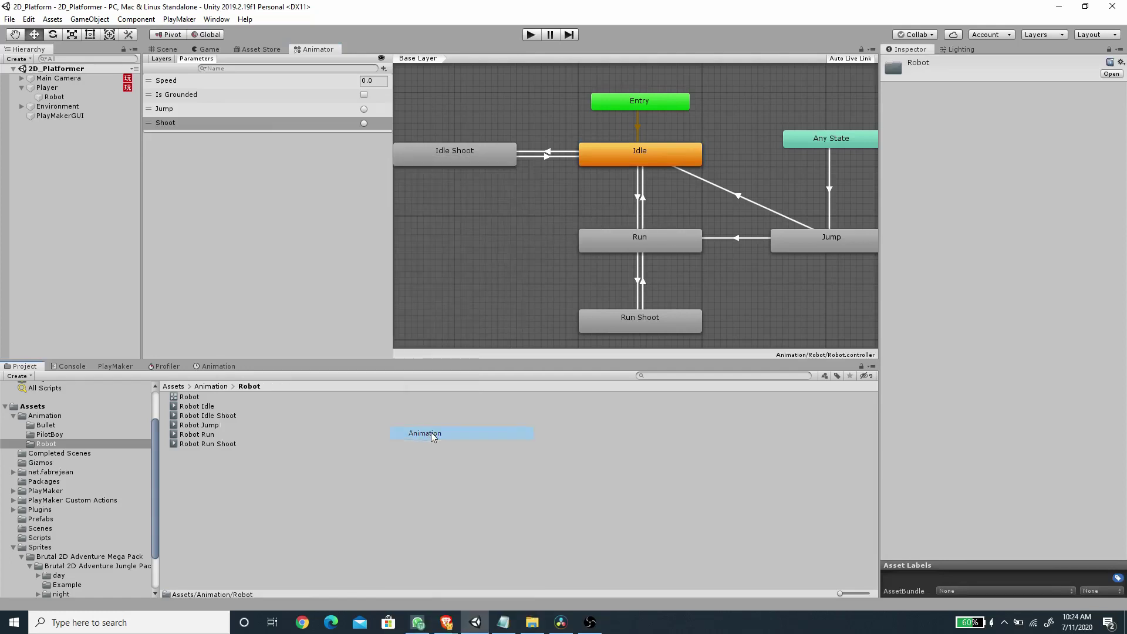
type("New Clip")
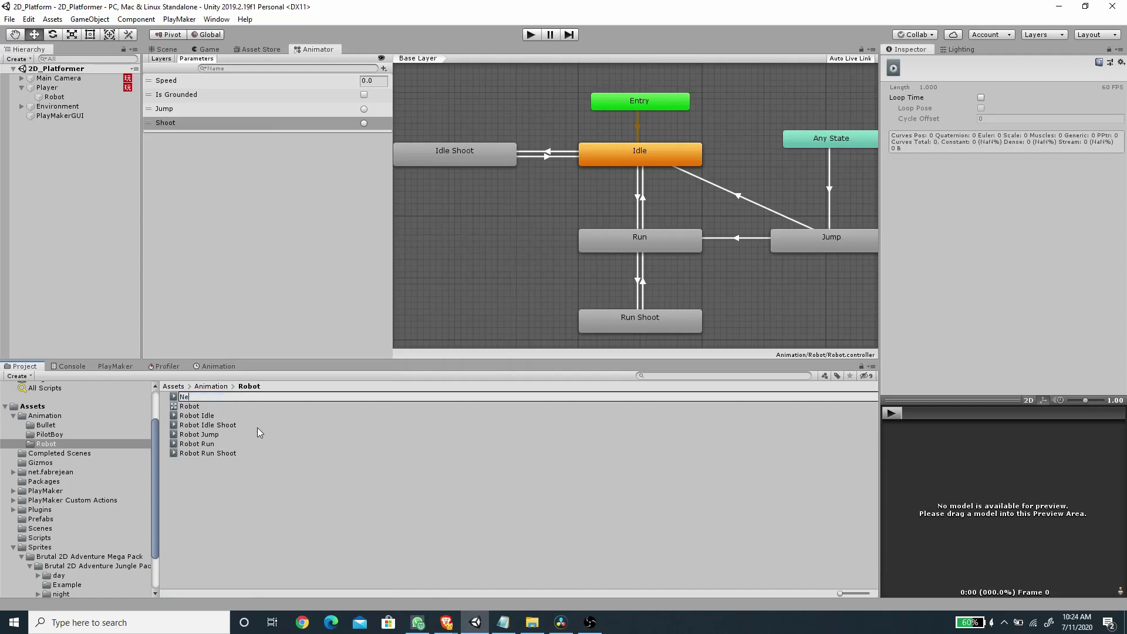
key("Return")
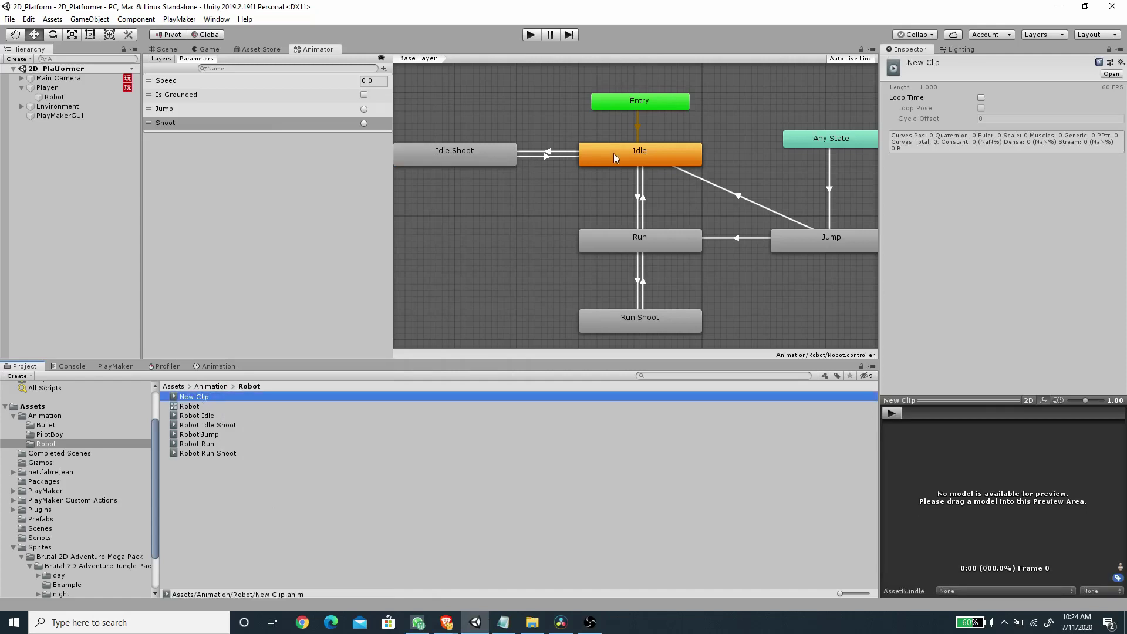
Drag New Clip onto the Idle state's Motion field.
left_click(642, 159)
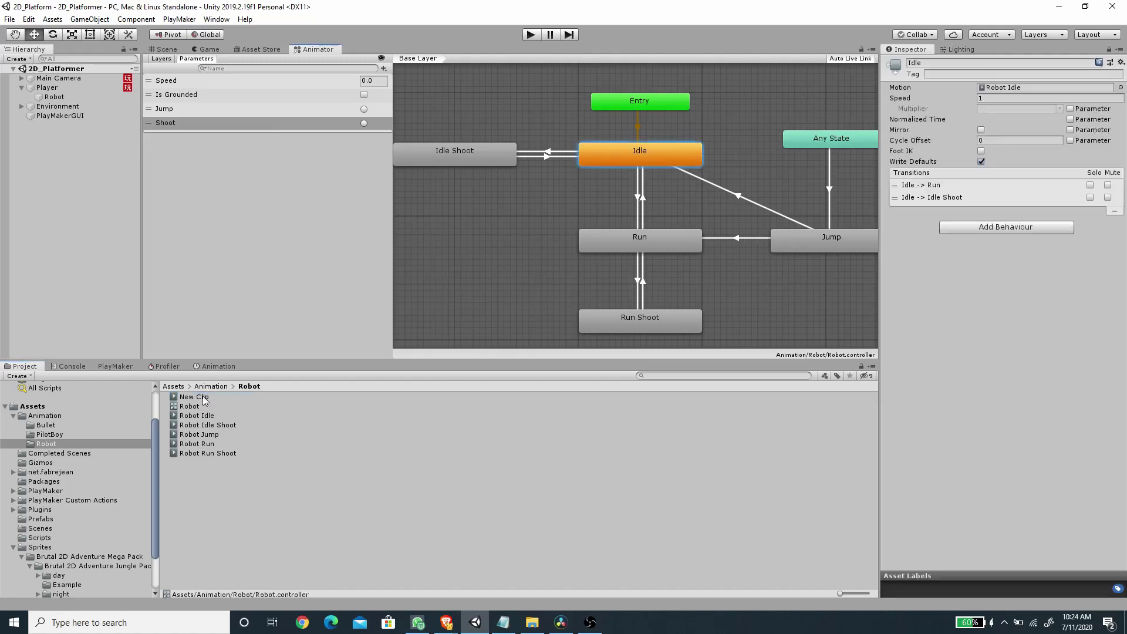
left_click_drag(185, 397, 1014, 92)
left_click(54, 97)
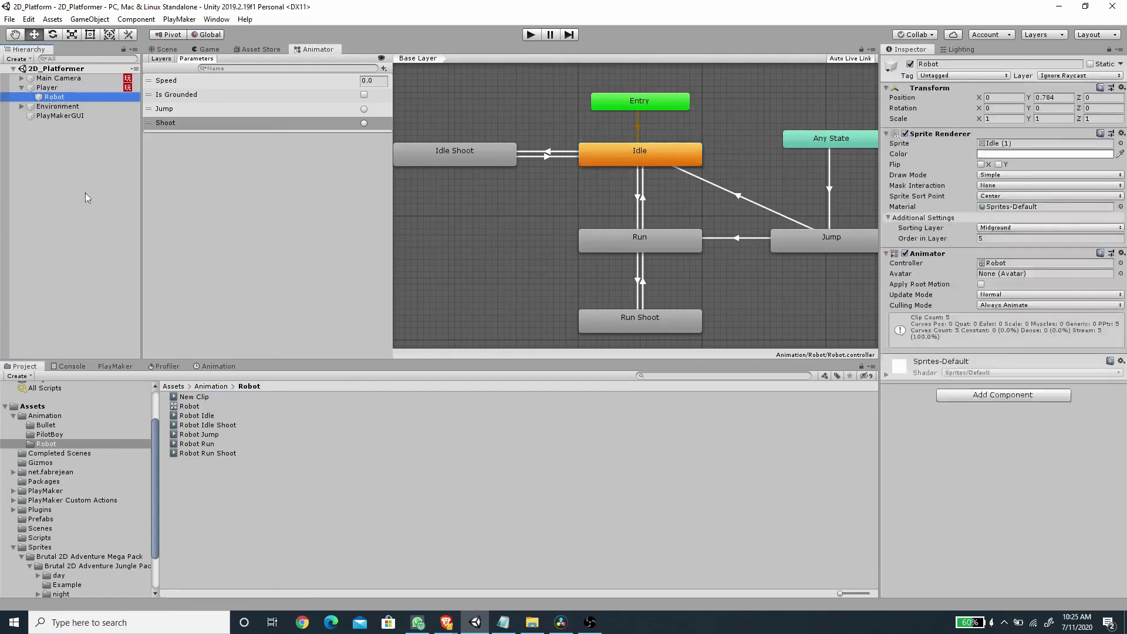
Open the Animation window and dock it across the bottom of the editor.
left_click(218, 366)
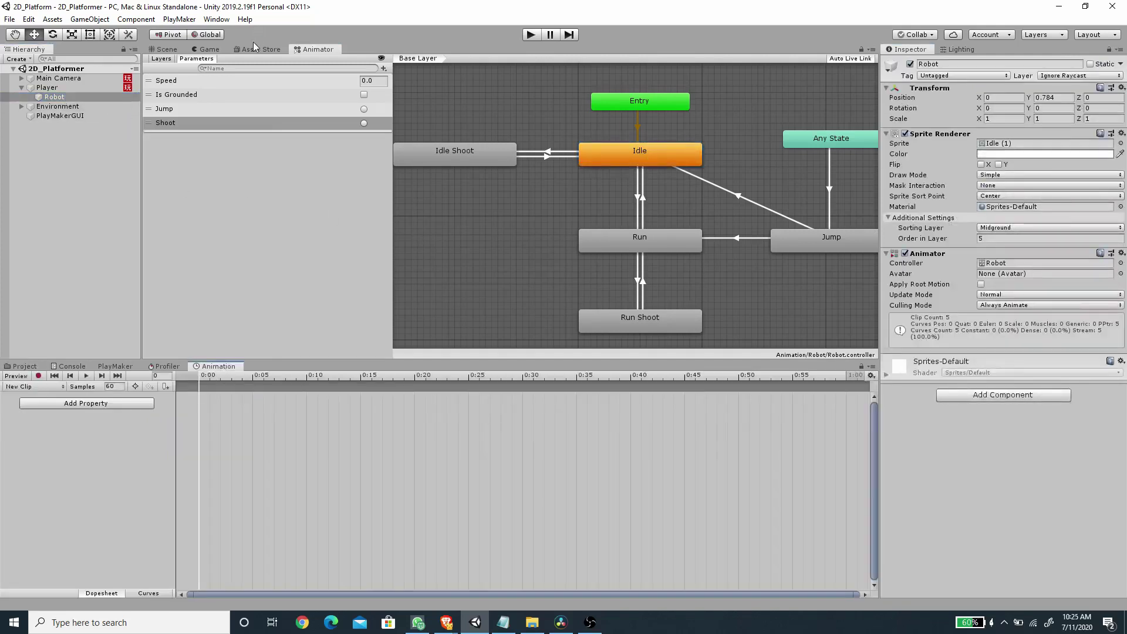
left_click(207, 50)
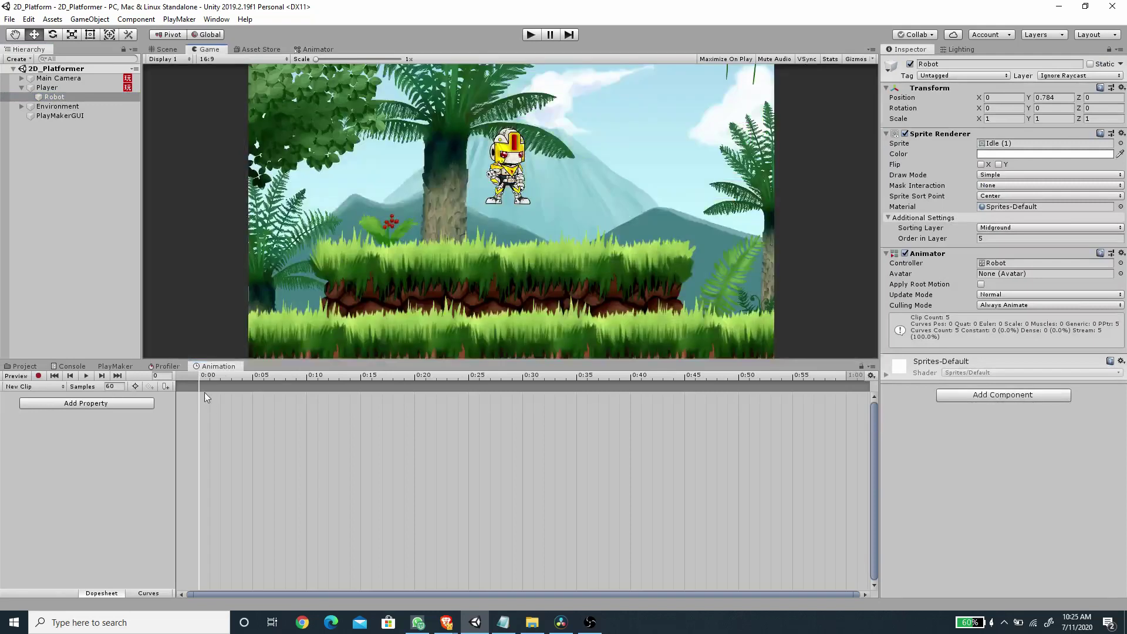
left_click(47, 387)
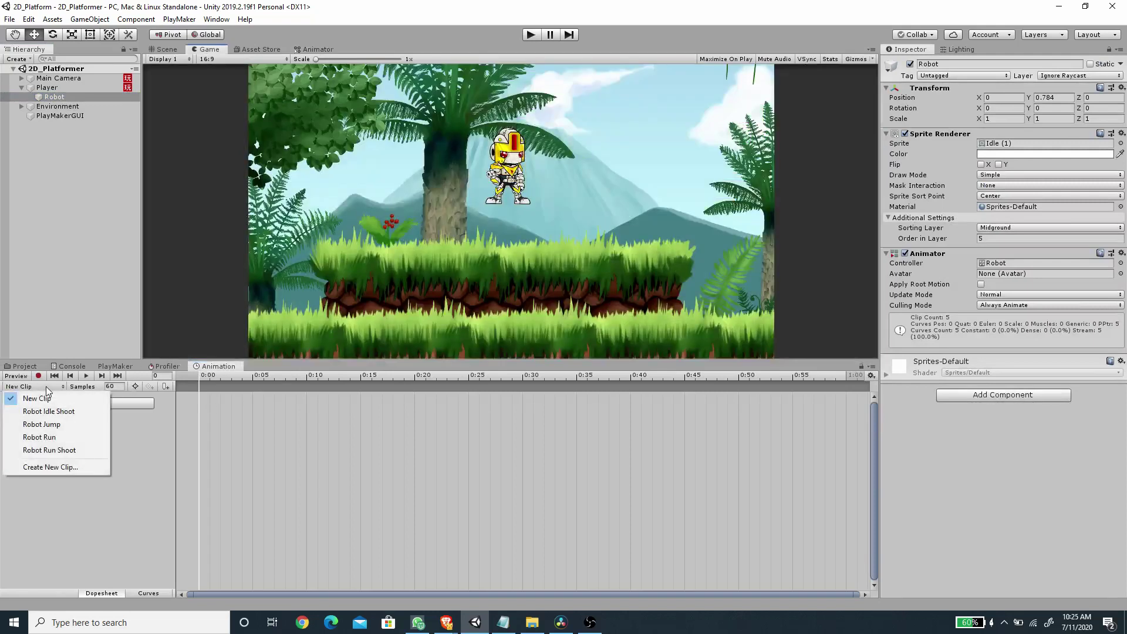
left_click(45, 400)
left_click_drag(216, 366, 811, 470)
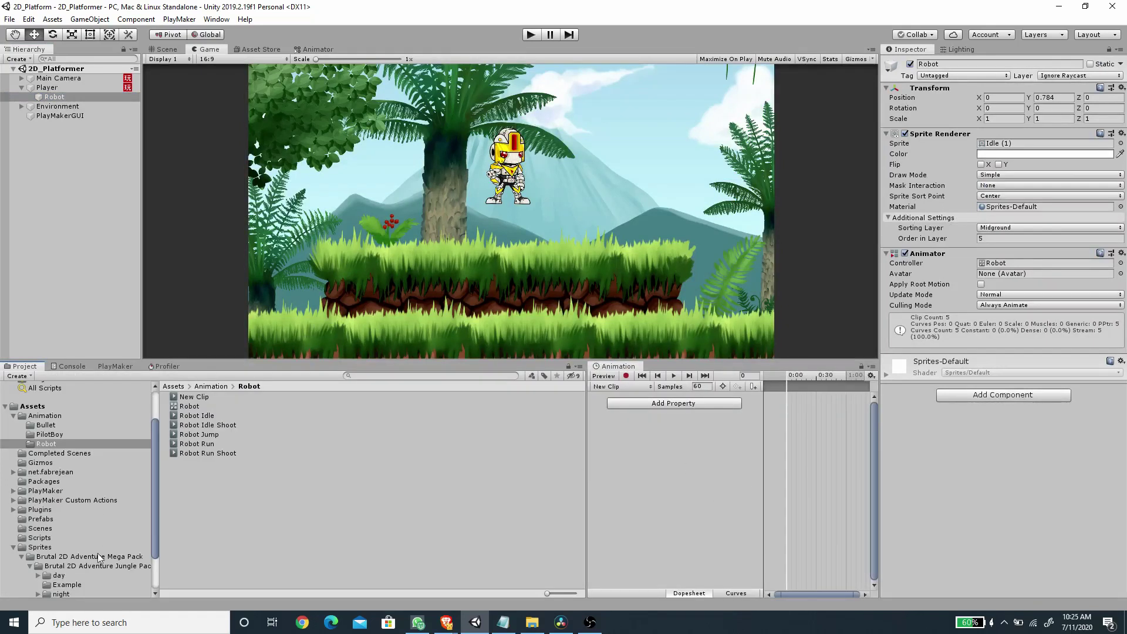
scroll(100, 557, "down", 2)
left_click(40, 498)
double_click(187, 414)
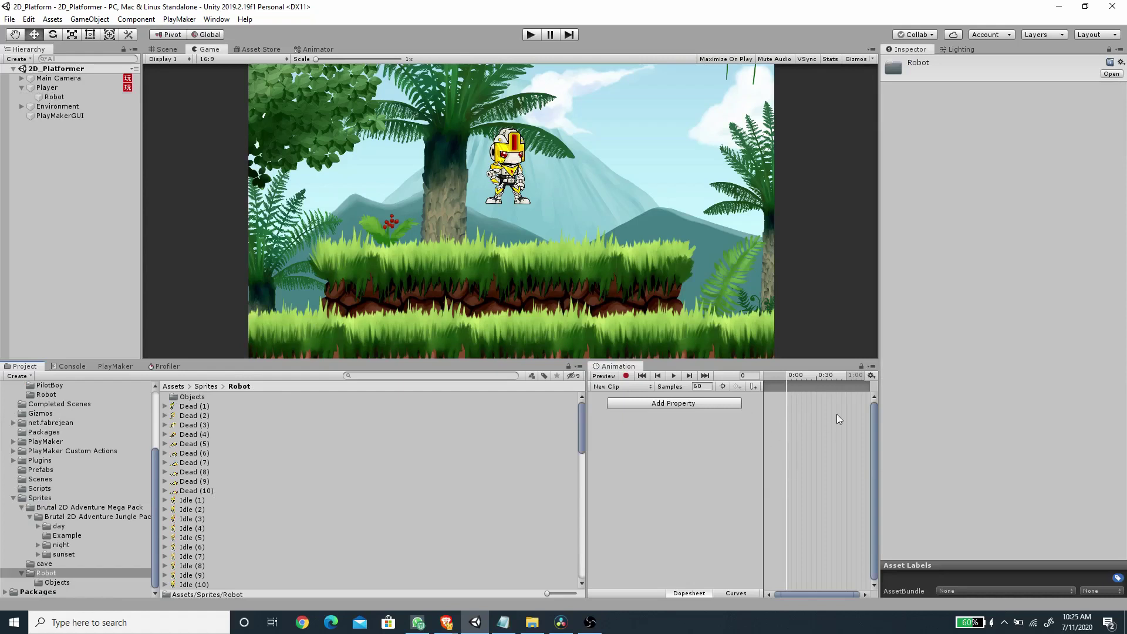
left_click_drag(622, 366, 228, 367)
Set the Idle state's Motion back to Robot Idle, then select Robot in the Scene.
left_click(320, 50)
left_click(627, 160)
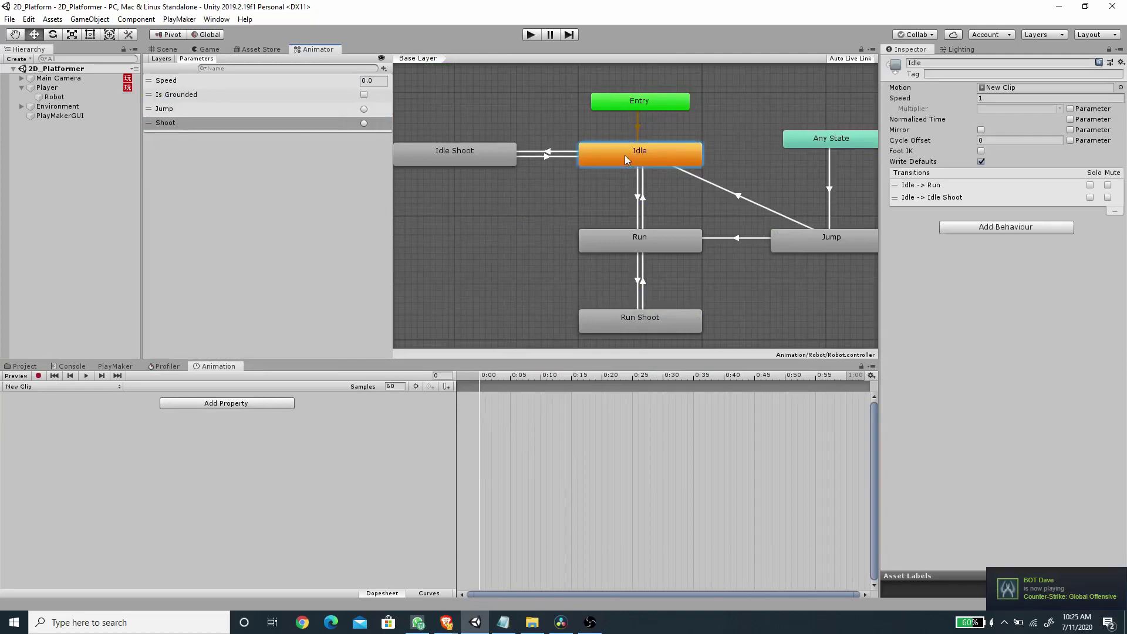
left_click(1120, 87)
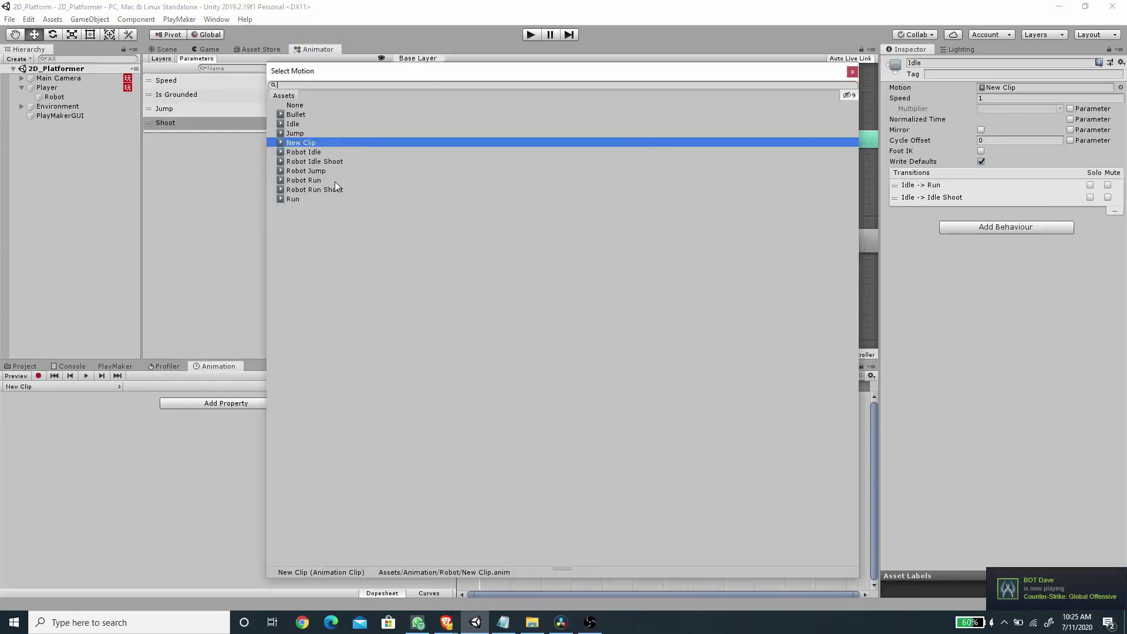
double_click(313, 152)
left_click(174, 51)
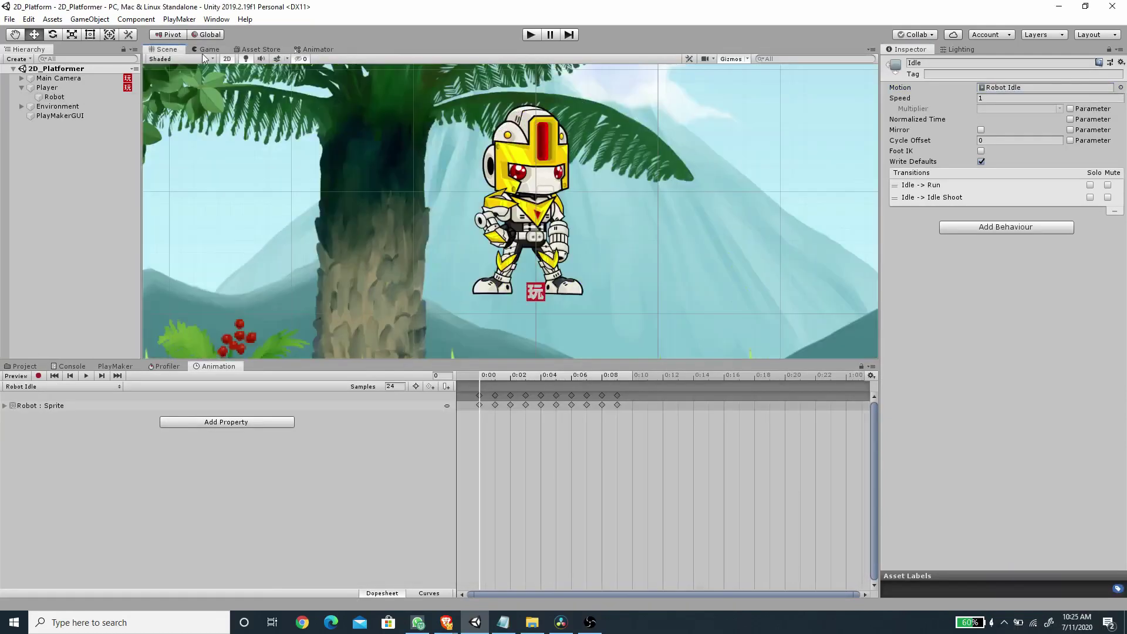
left_click(67, 98)
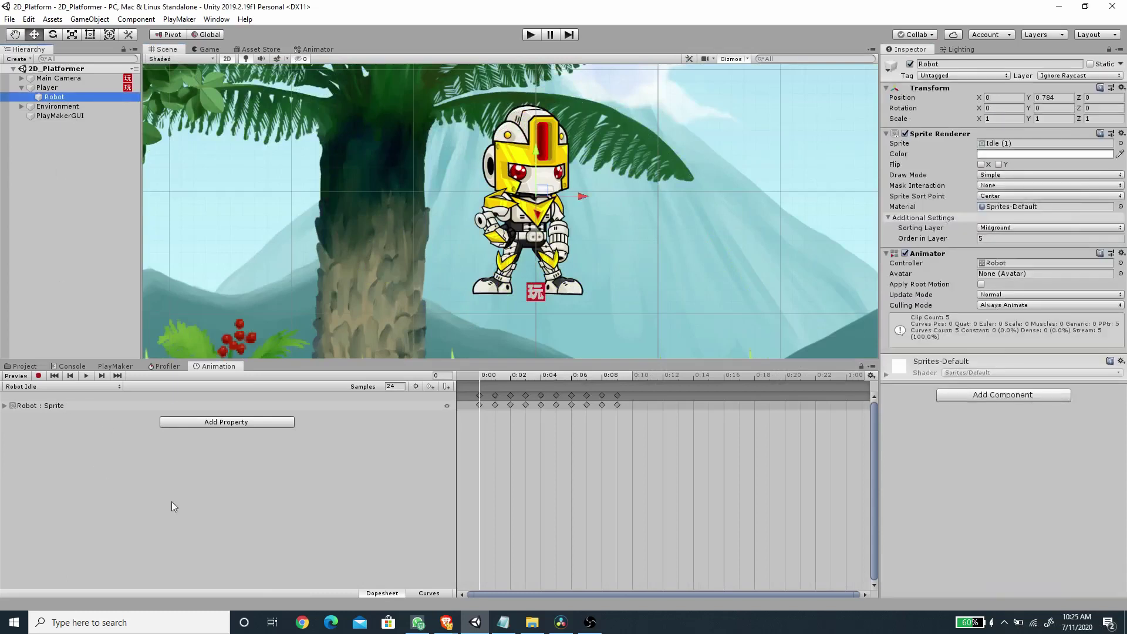
Preview the Robot Idle, Robot Idle Shoot and Robot Jump clips, scrubbing through Jump's frames.
left_click(85, 376)
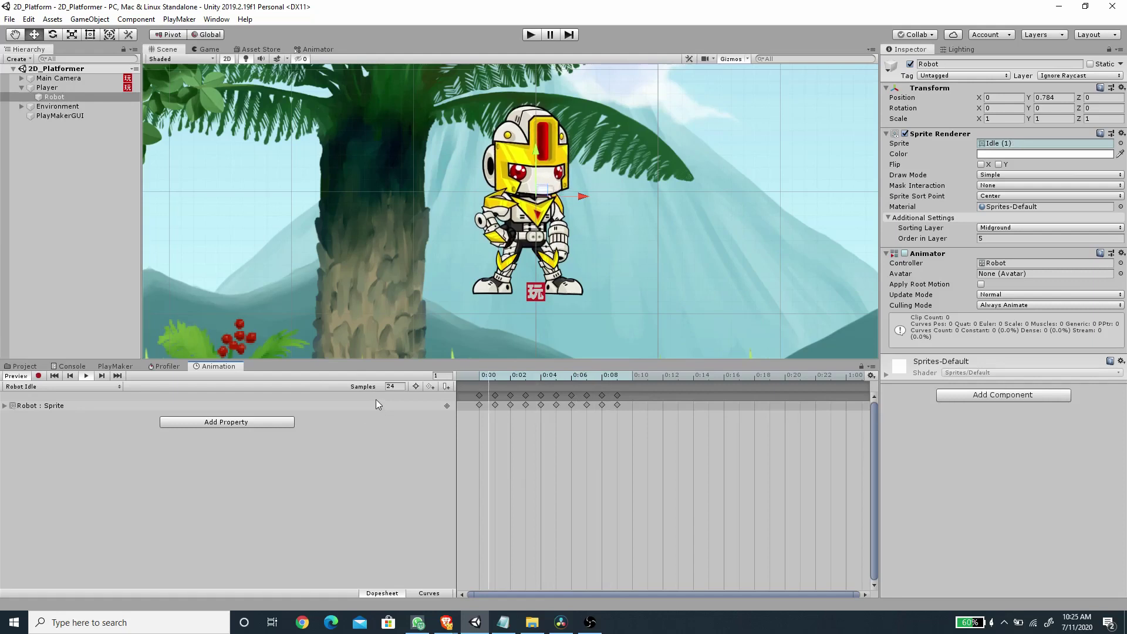
left_click(69, 387)
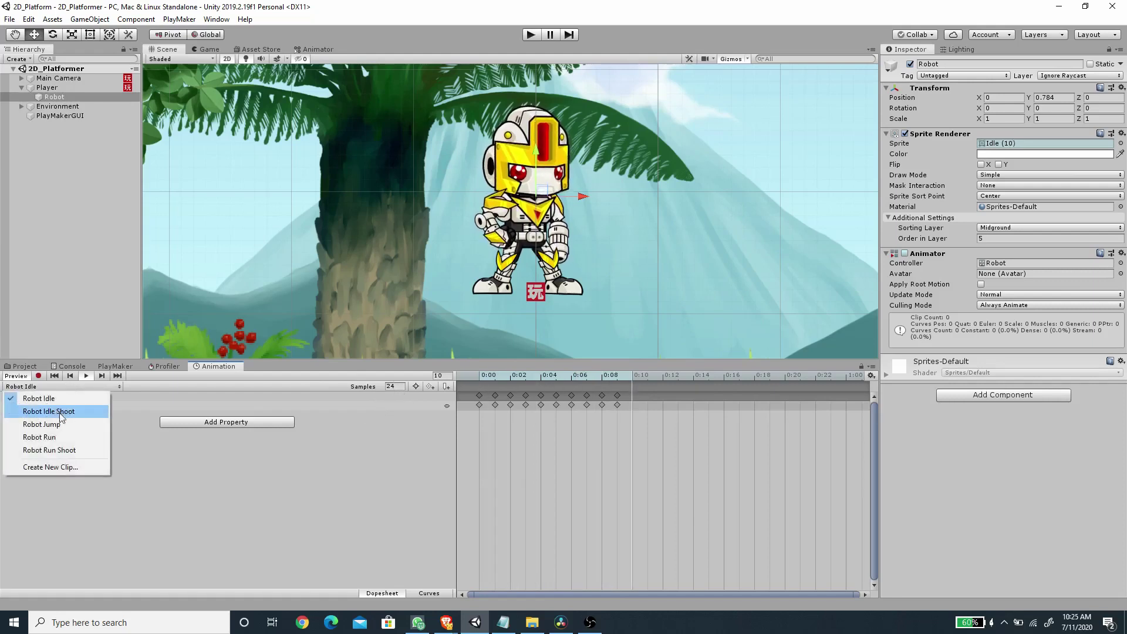
left_click(59, 408)
left_click(86, 376)
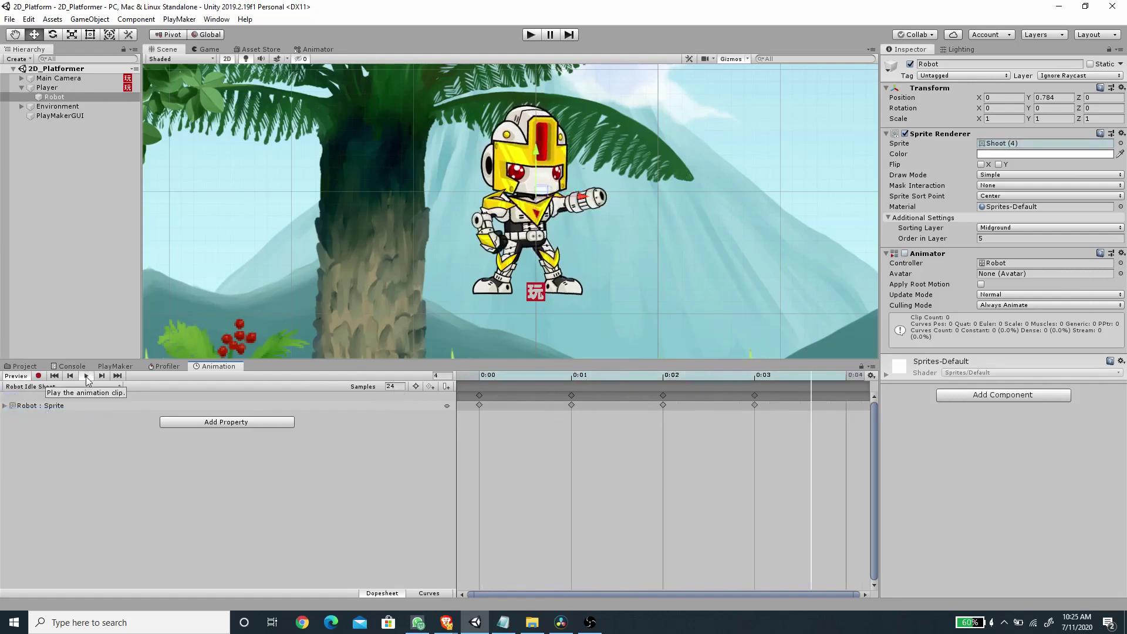
left_click(74, 390)
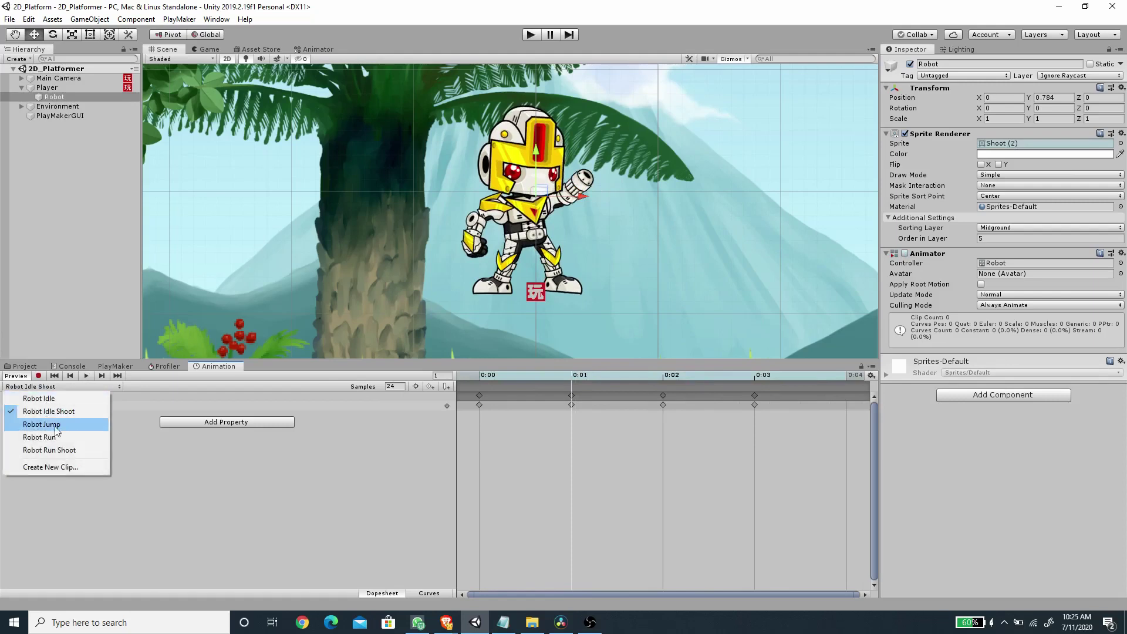
left_click(59, 423)
left_click(85, 376)
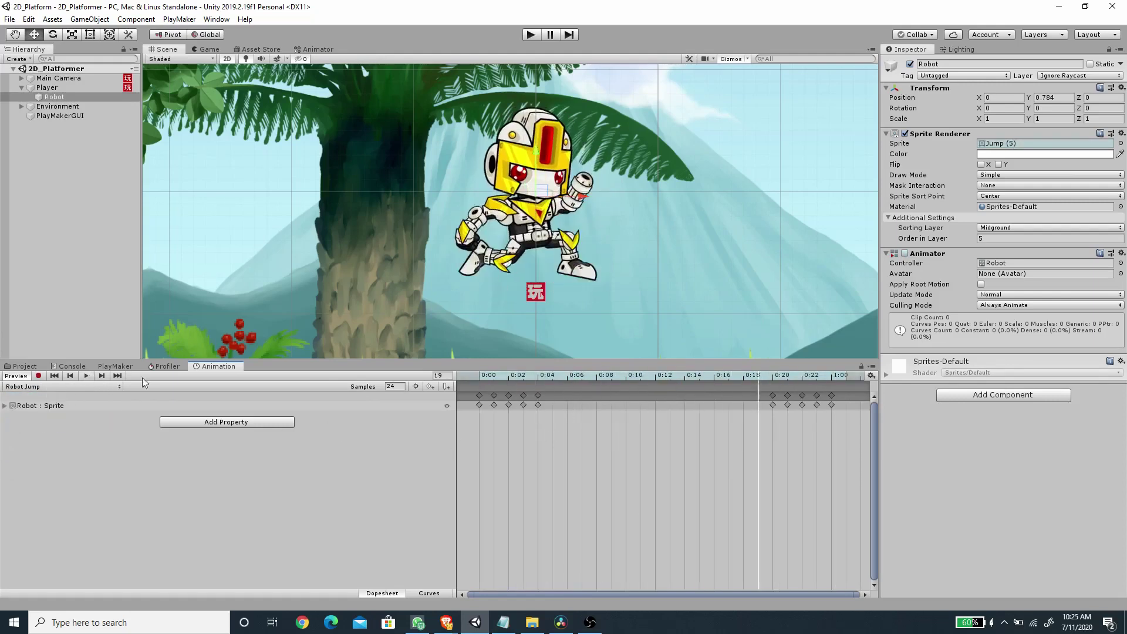
left_click_drag(551, 374, 830, 432)
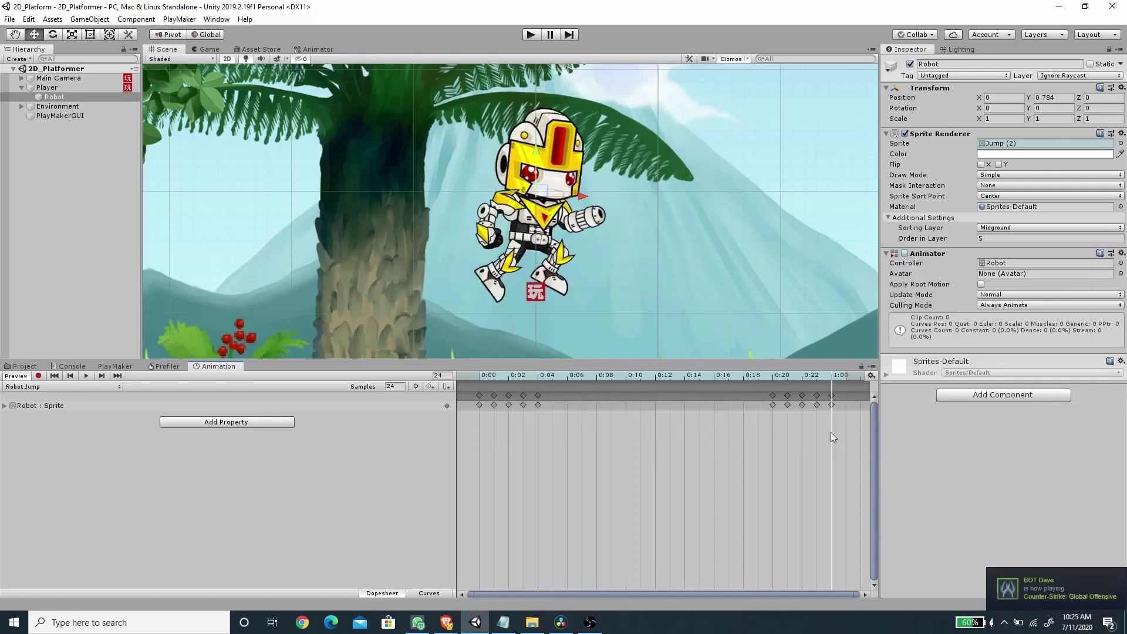
Preview the Robot Run and Robot Run Shoot clips, then return to the Project files.
left_click(73, 385)
left_click(94, 438)
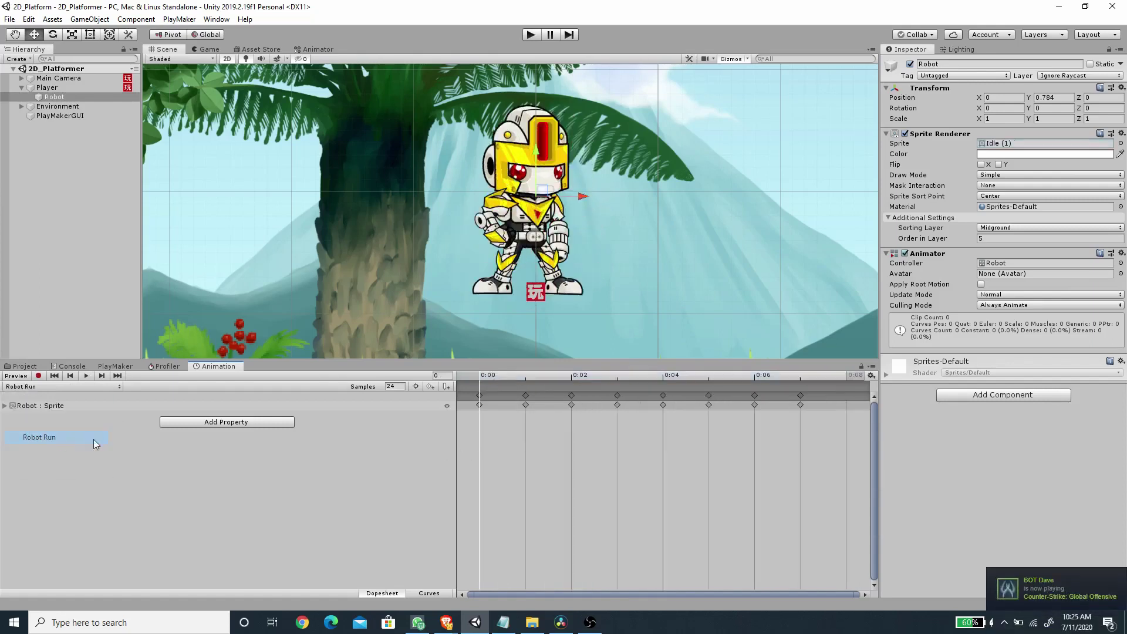
left_click(86, 376)
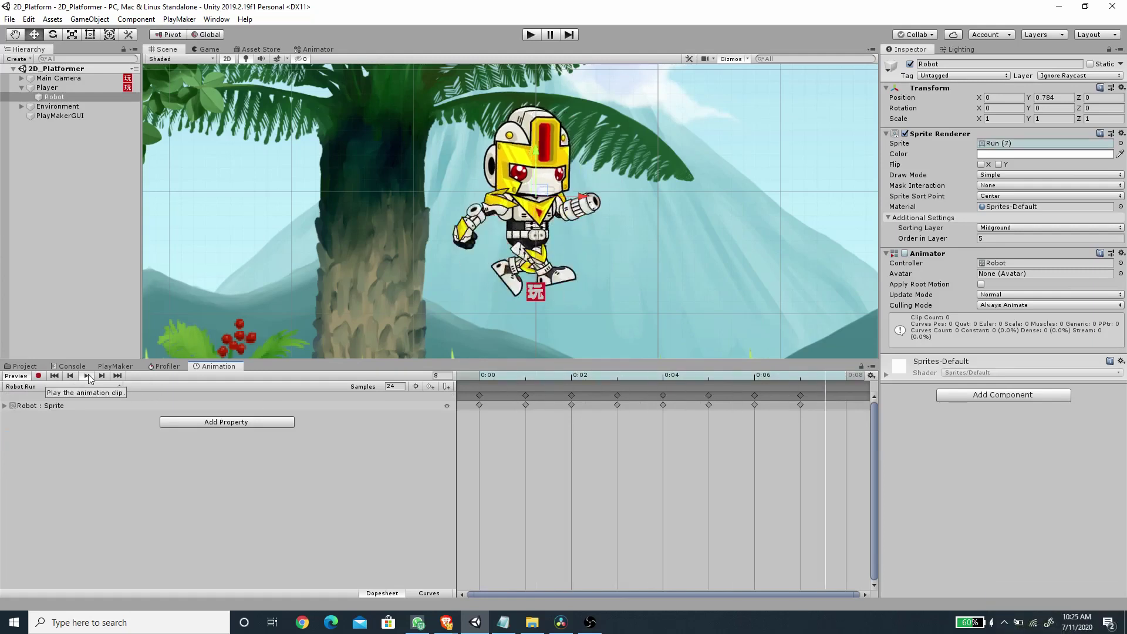
left_click(51, 389)
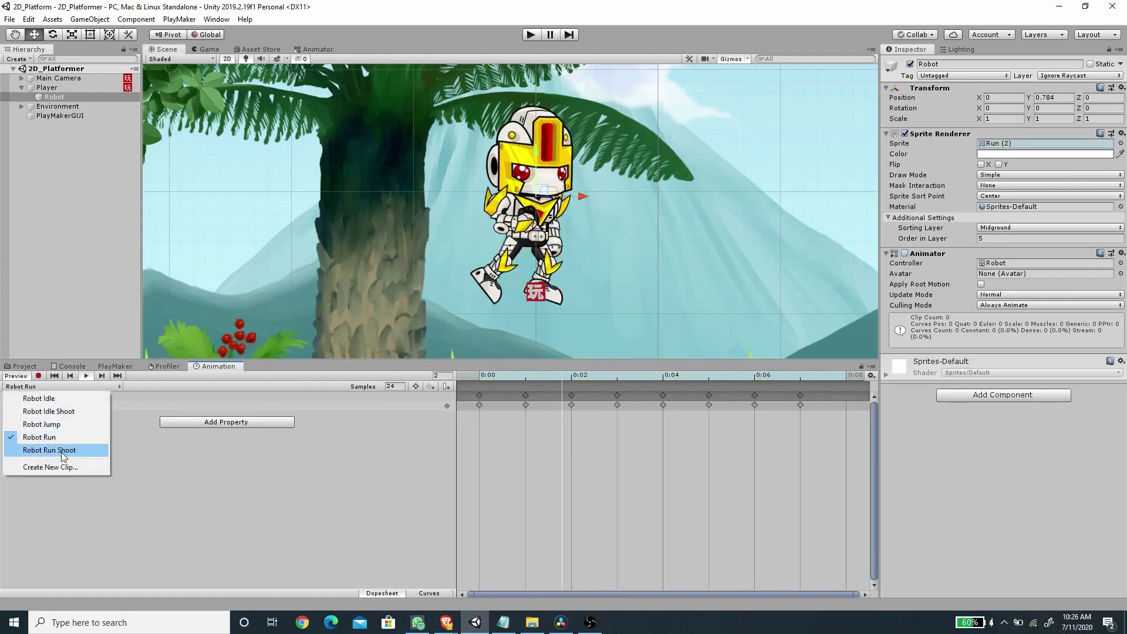
left_click(61, 452)
left_click(85, 376)
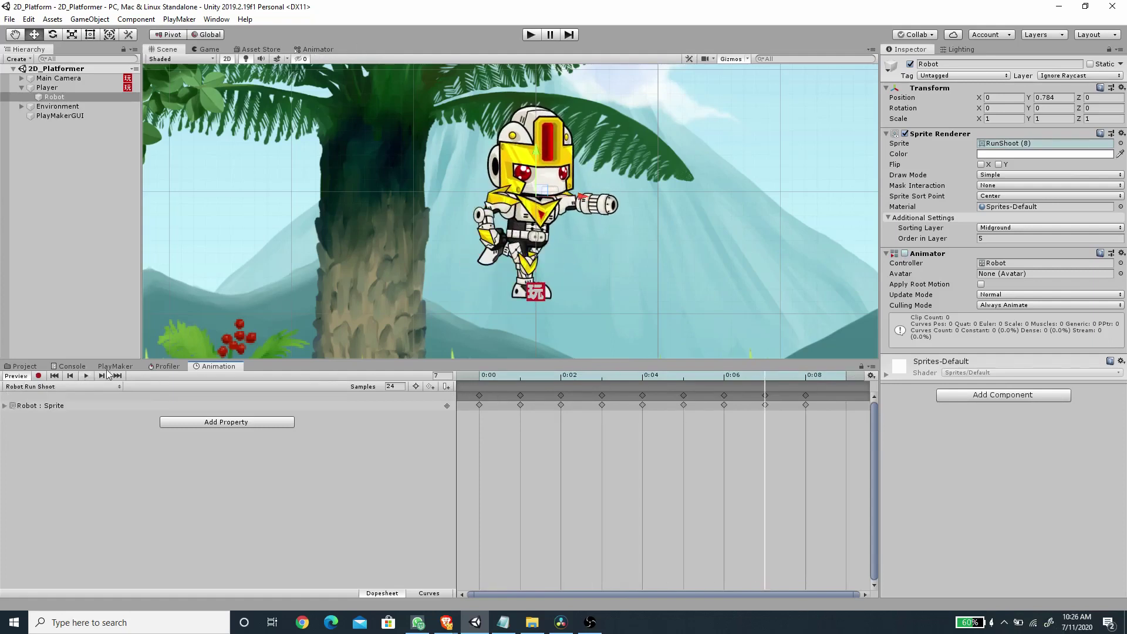
left_click(30, 365)
scroll(75, 443, "up", 3)
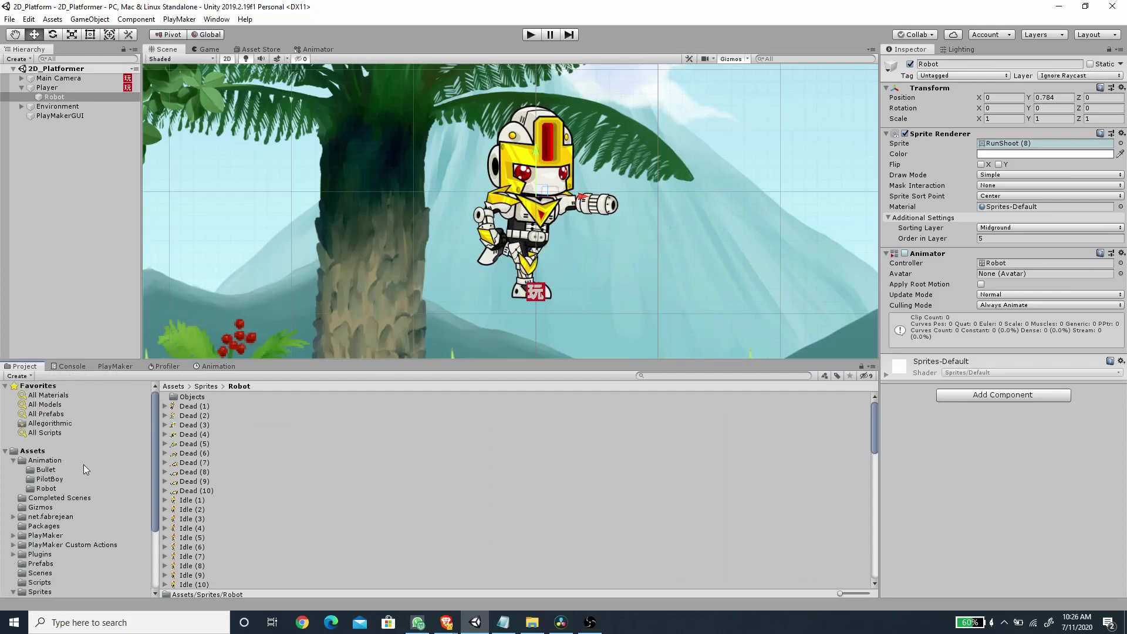
Check Loop Time on the Robot Idle, Run, Jump and Run Shoot clips.
left_click(46, 489)
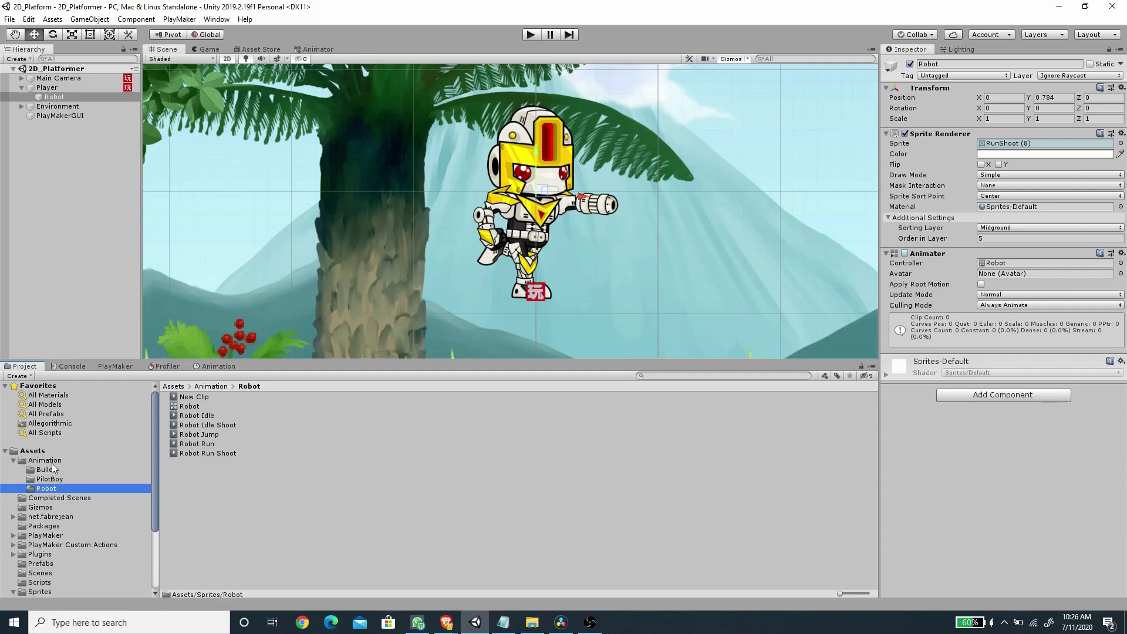
left_click(211, 418)
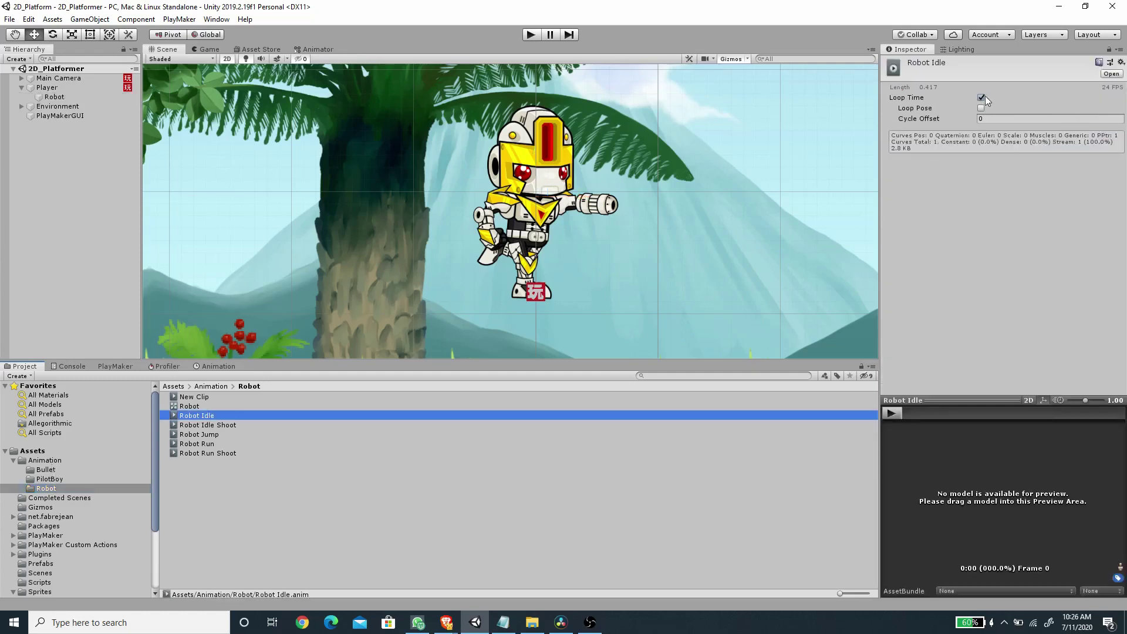
left_click(205, 444)
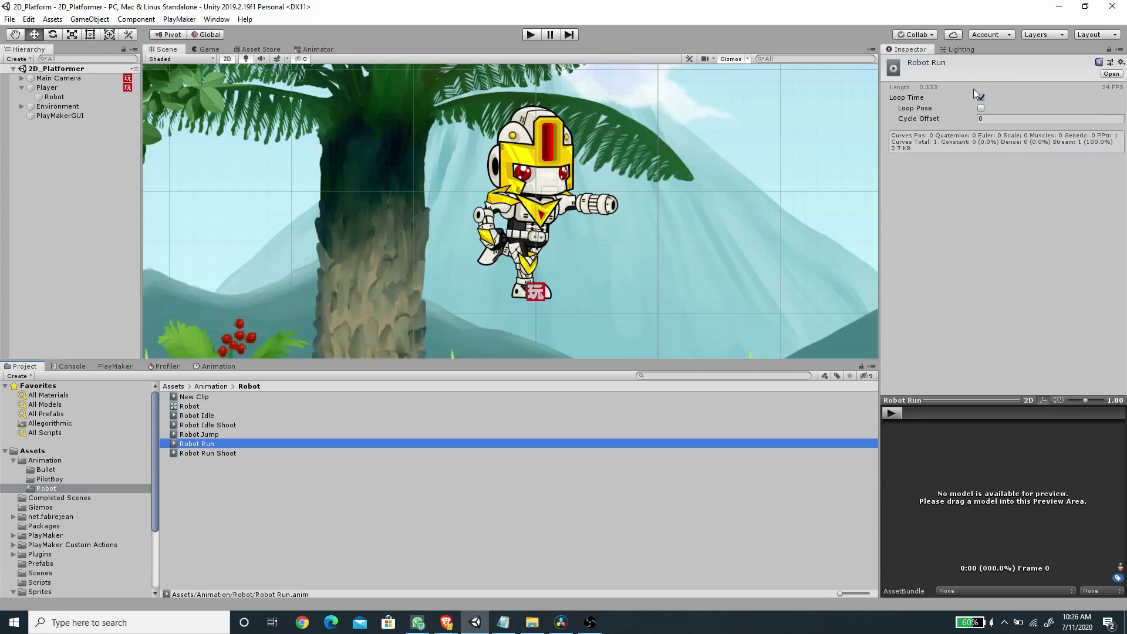
left_click(215, 433)
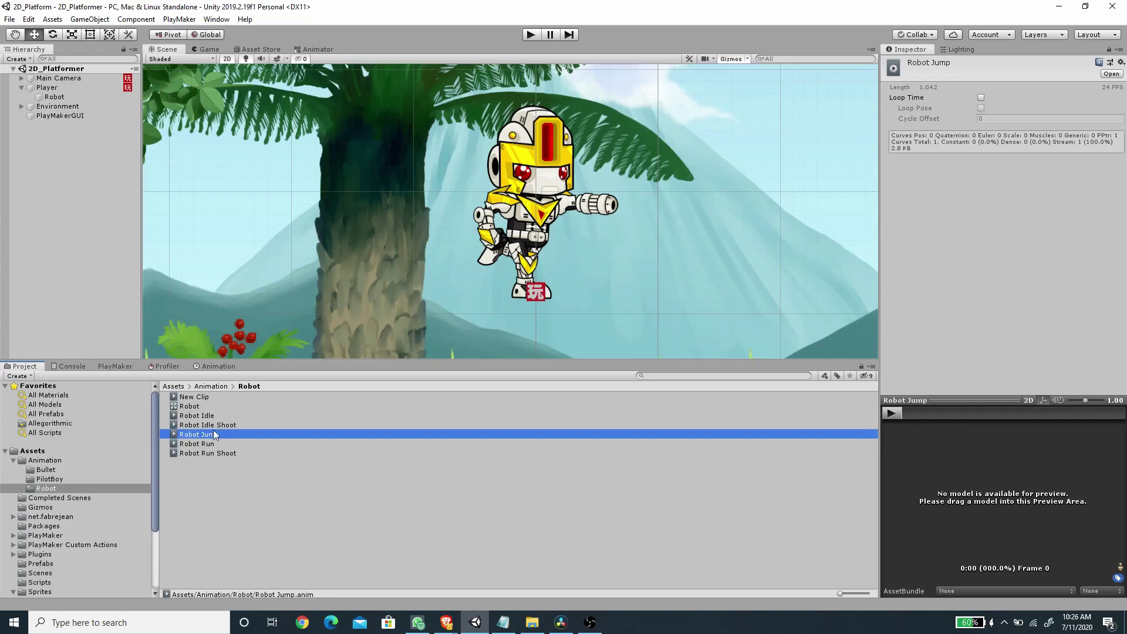
left_click(213, 454)
left_click(210, 444)
Look over the Animator graph and Game view, then select Player and collapse its children.
left_click(323, 50)
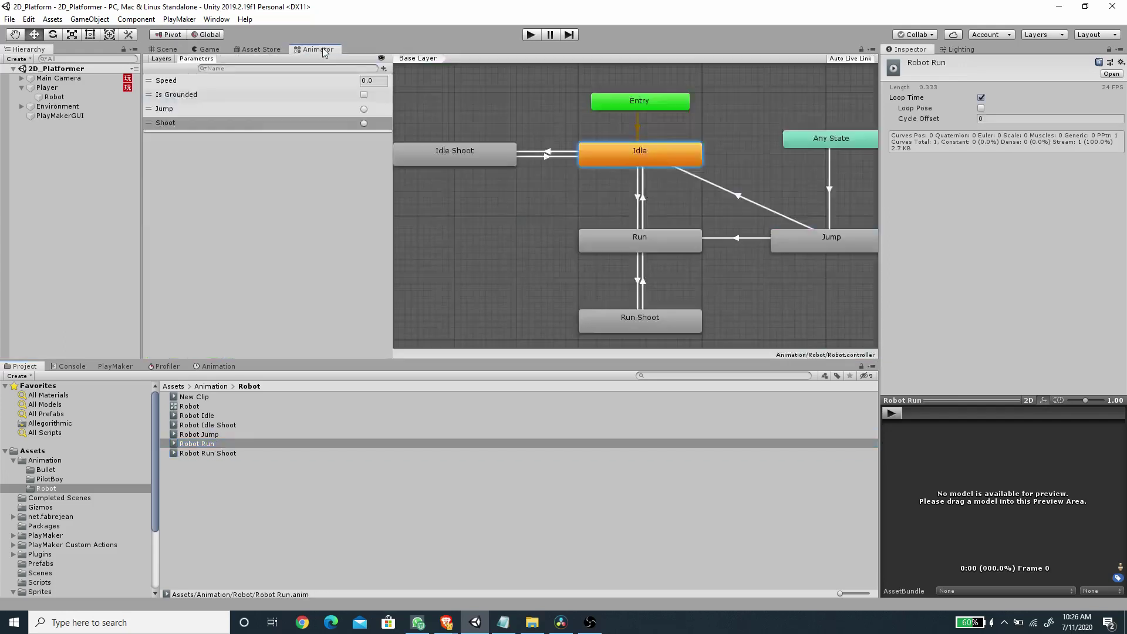
left_click(207, 49)
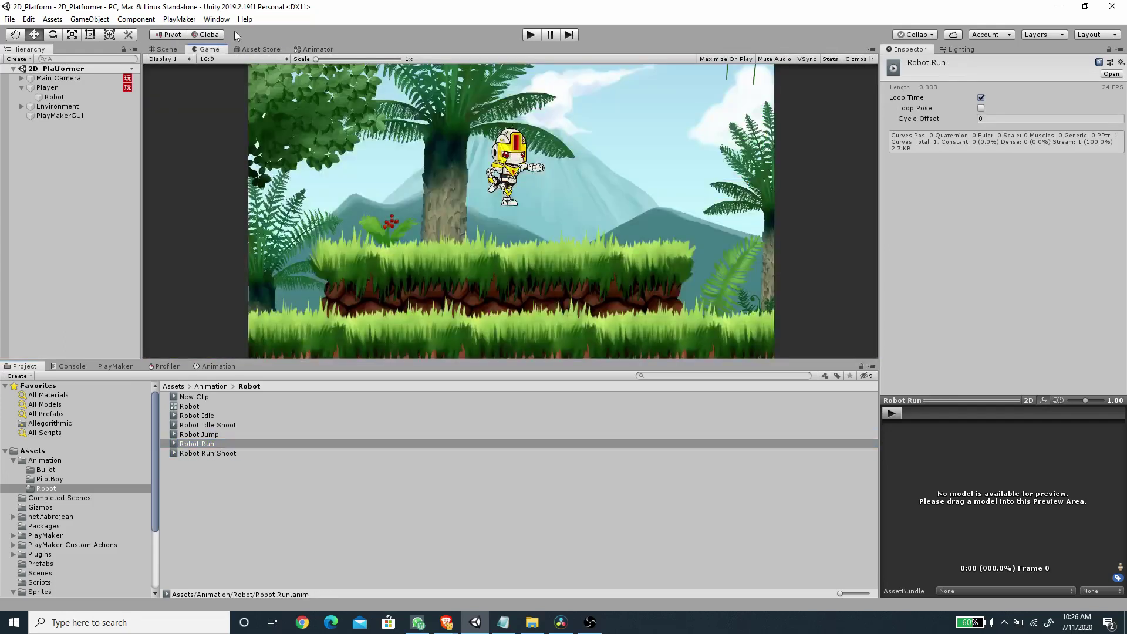
left_click(166, 49)
left_click(59, 88)
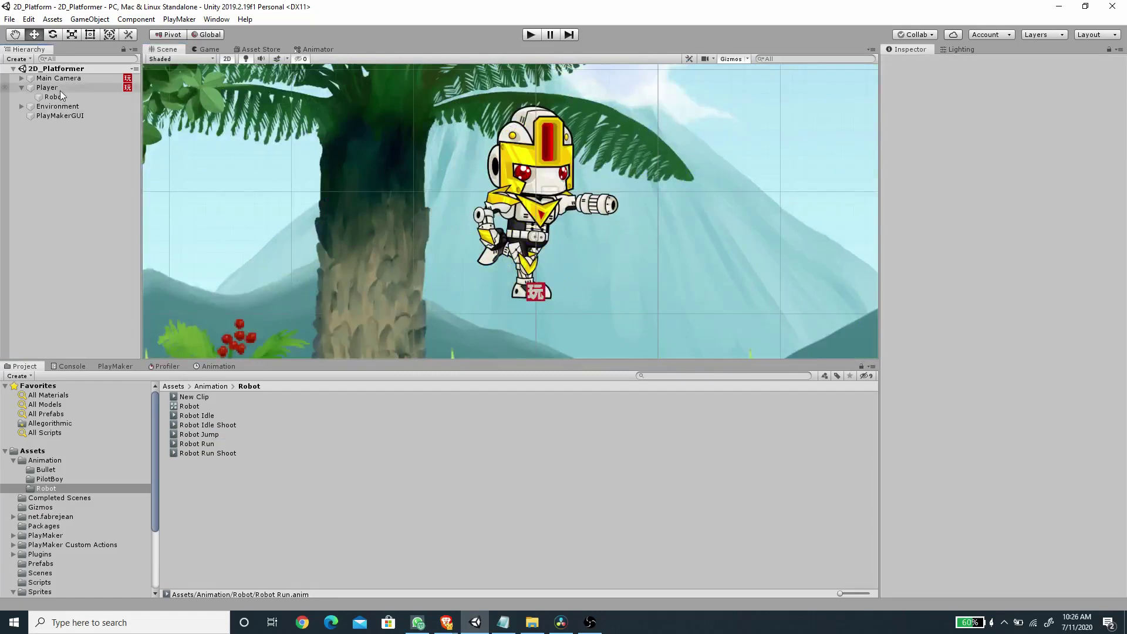
left_click(22, 88)
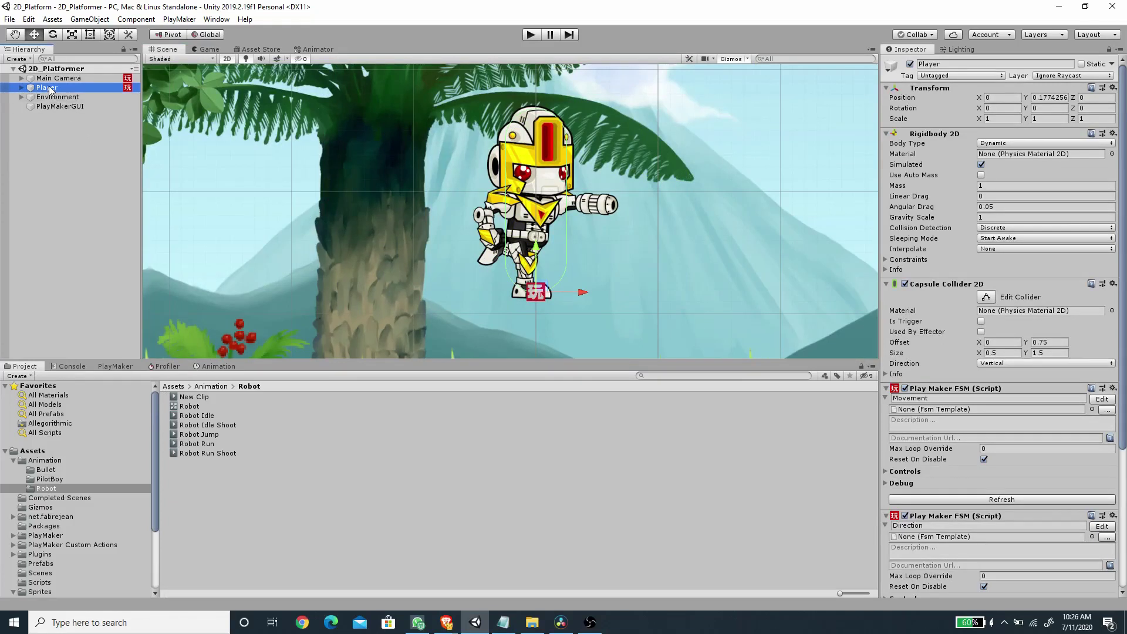
Open the Player's PlayMaker editor, enlarge it, and switch to the Direction FSM.
left_click(115, 366)
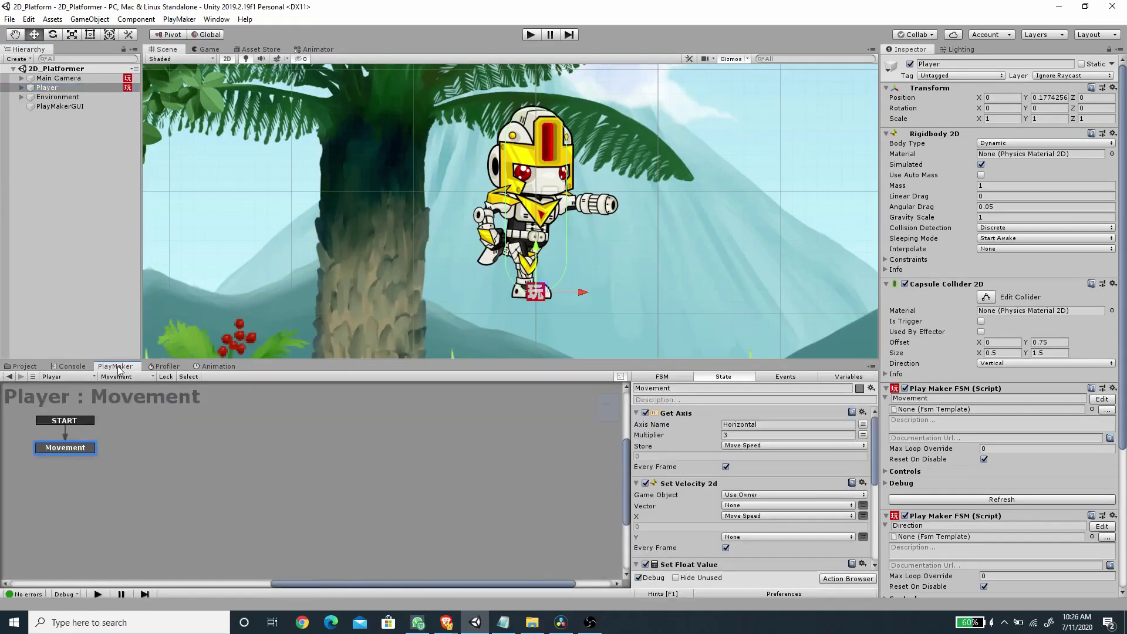
left_click_drag(215, 359, 200, 333)
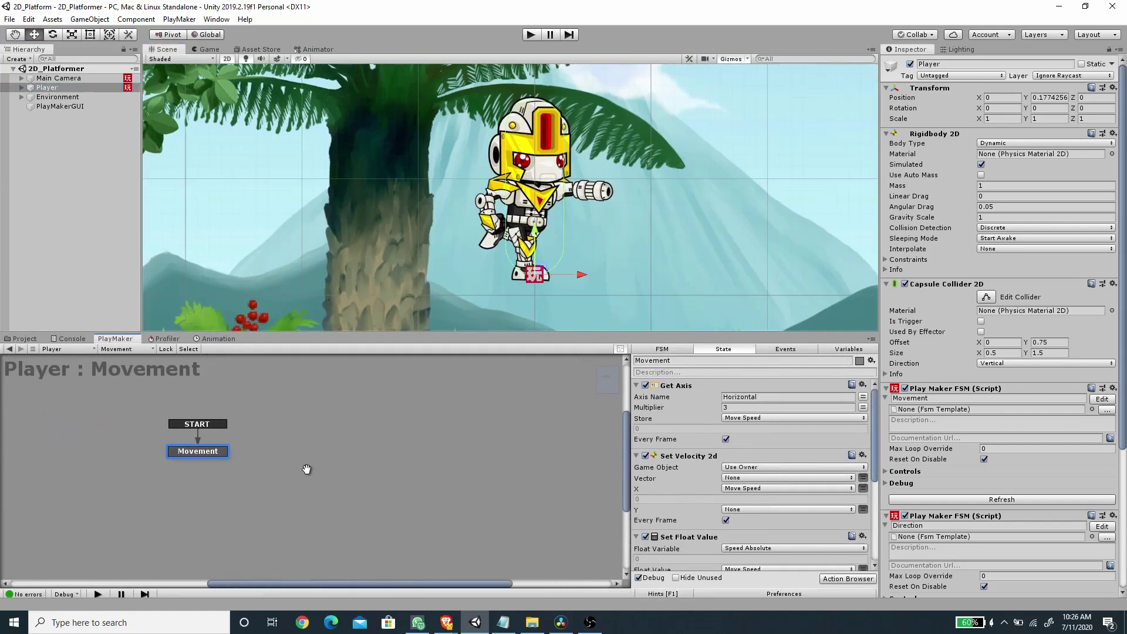
left_click(129, 349)
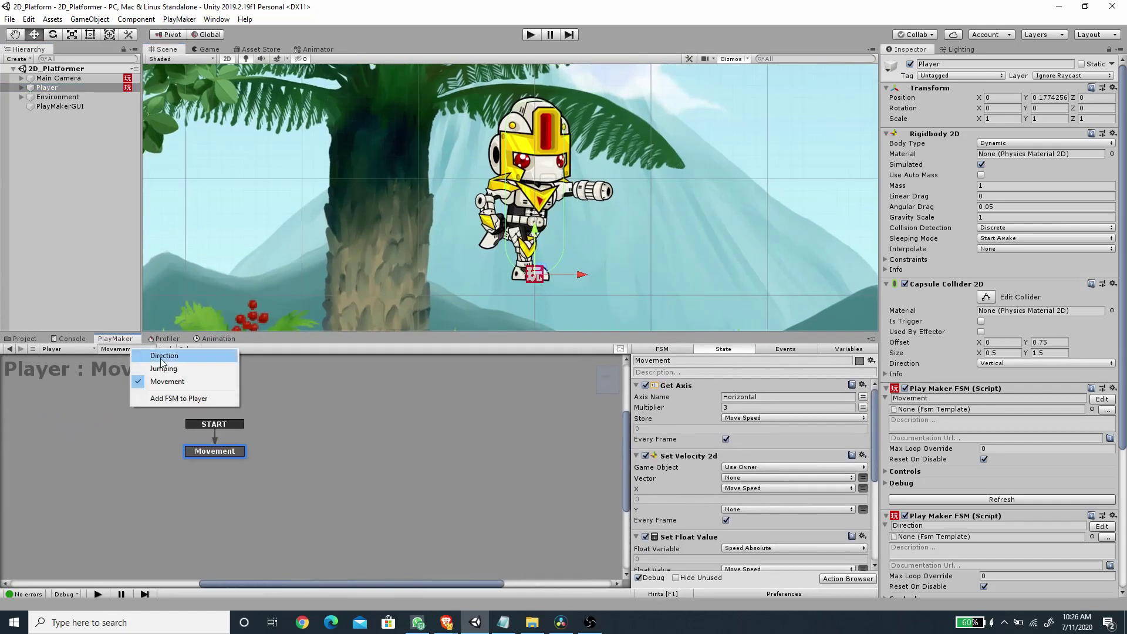
left_click(163, 356)
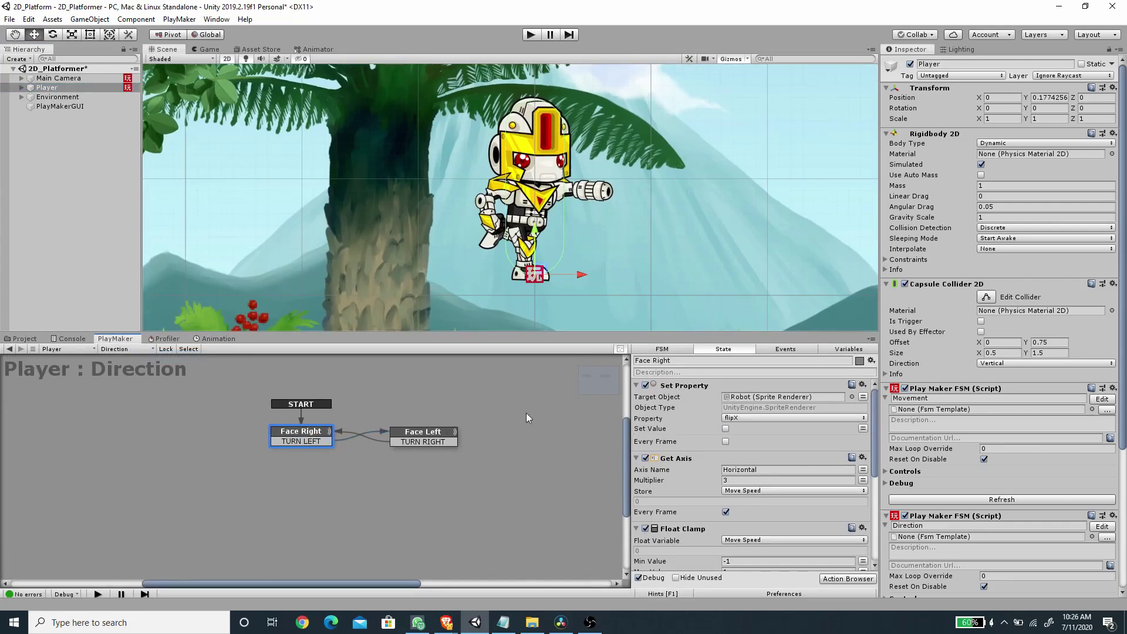
Delete the Set Property actions from the Face Right and Face Left states.
right_click(683, 390)
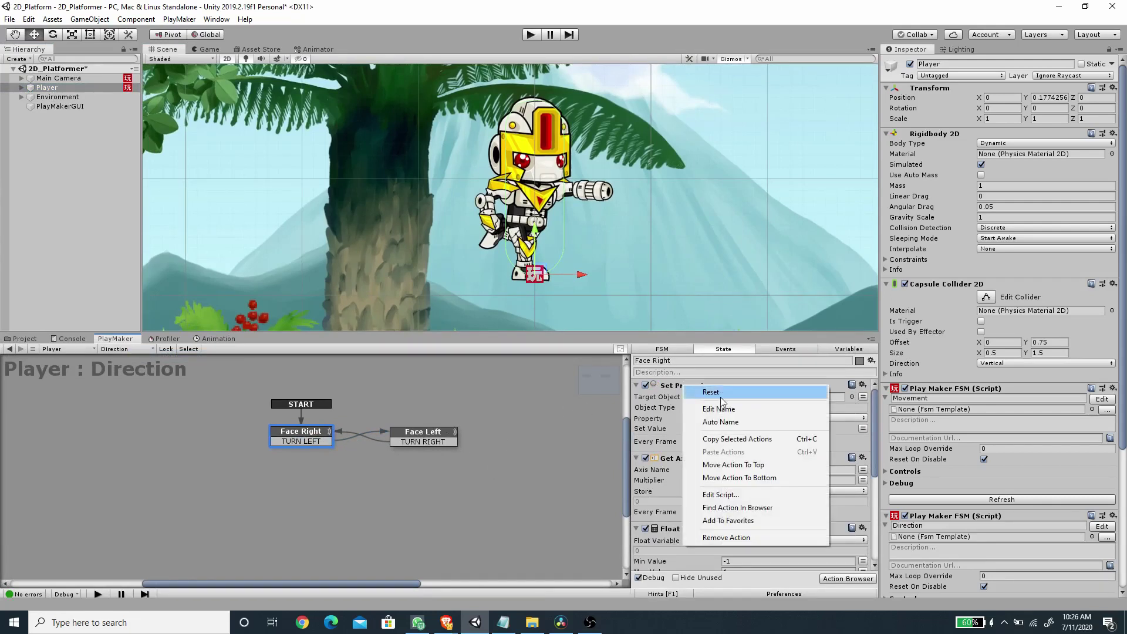
left_click(729, 538)
left_click(422, 433)
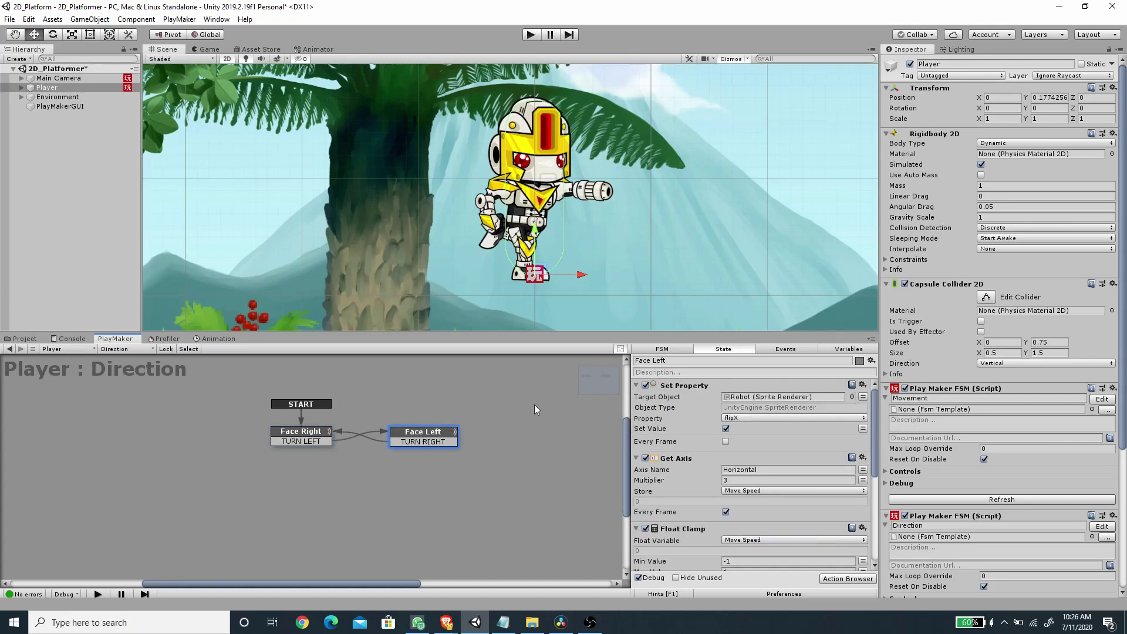
left_click(678, 387)
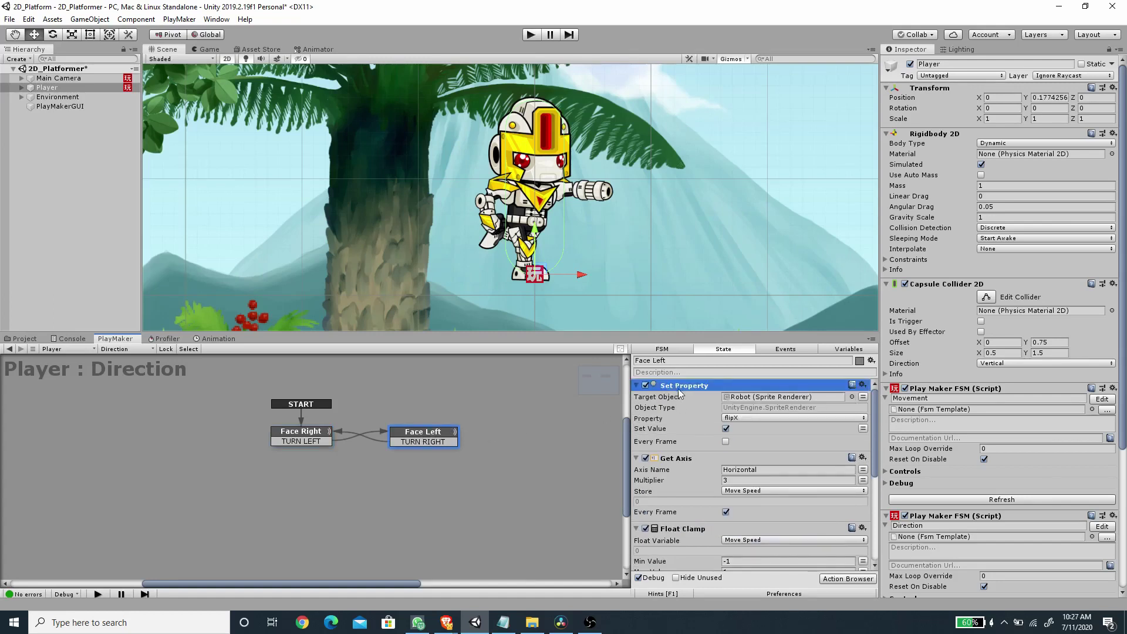
right_click(679, 392)
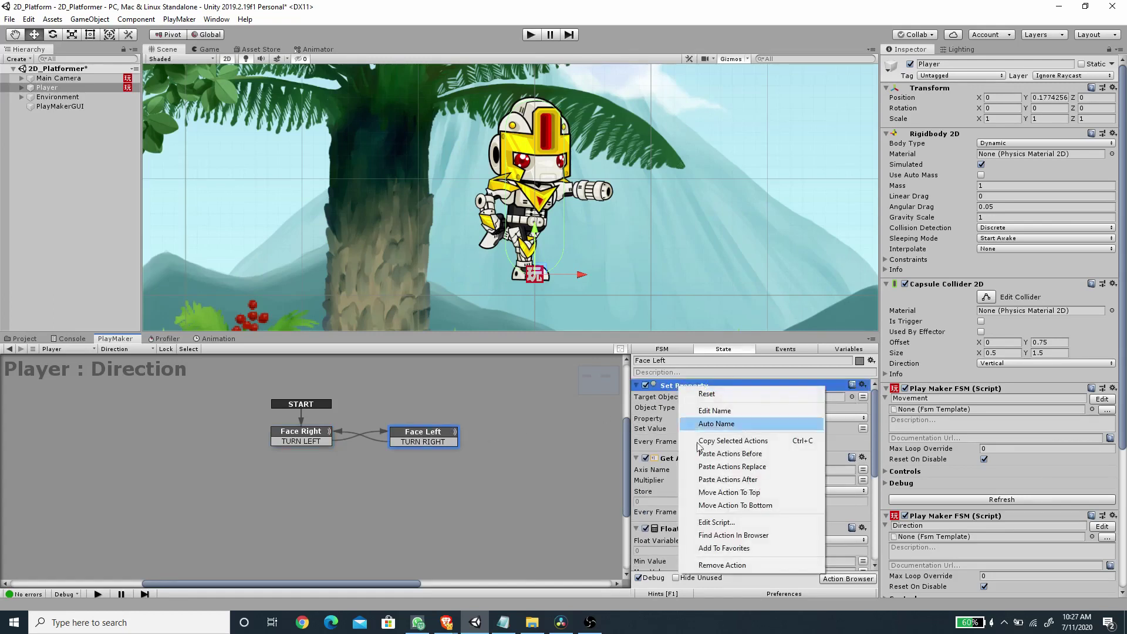
left_click(724, 566)
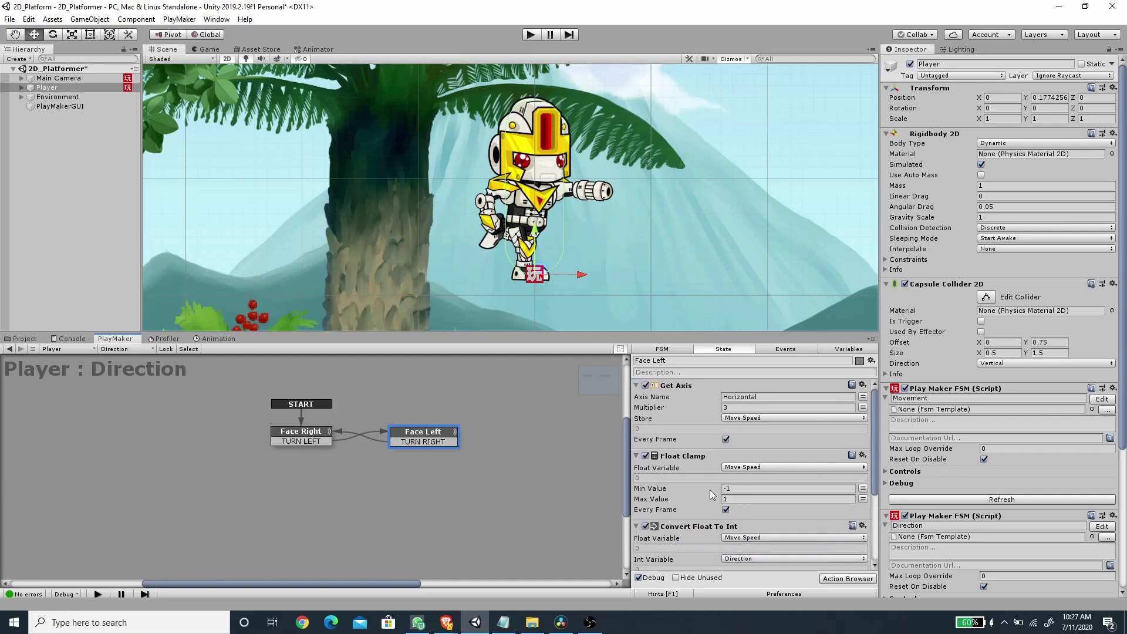
Add a Set Scale action at the top of Face Left with a fixed X value.
left_click(848, 578)
type("s")
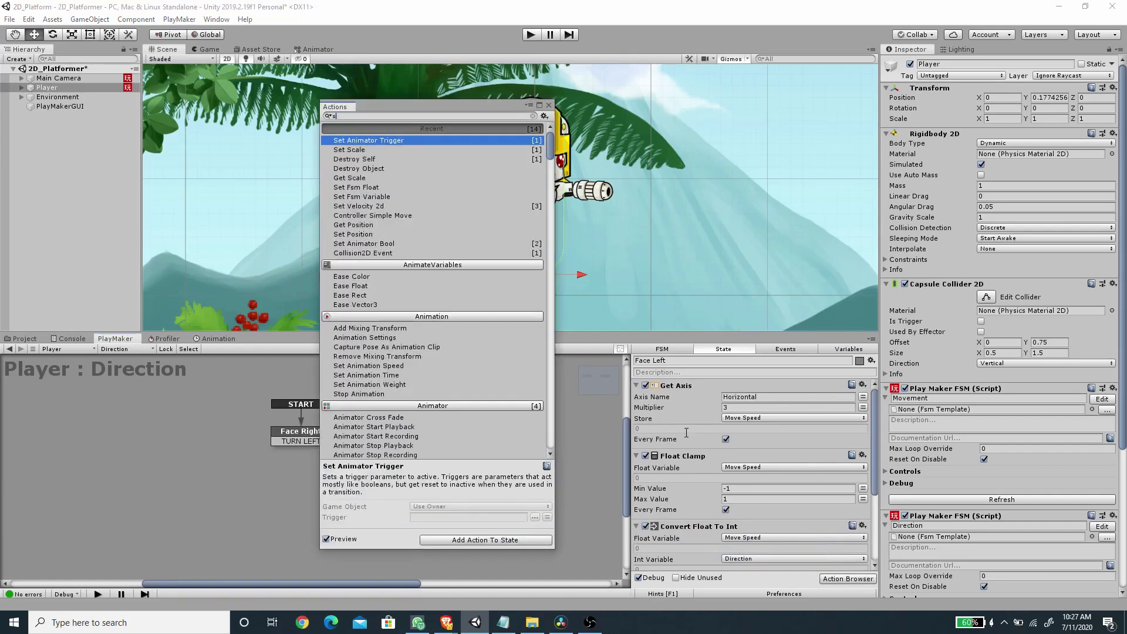
type("et sca")
double_click(363, 142)
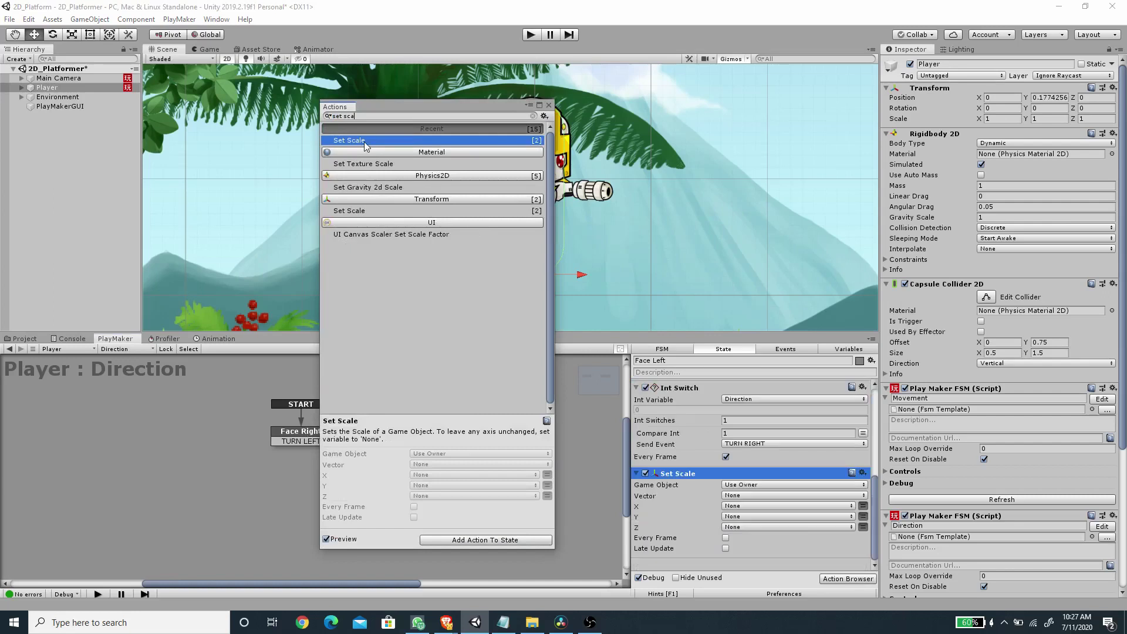
left_click(548, 105)
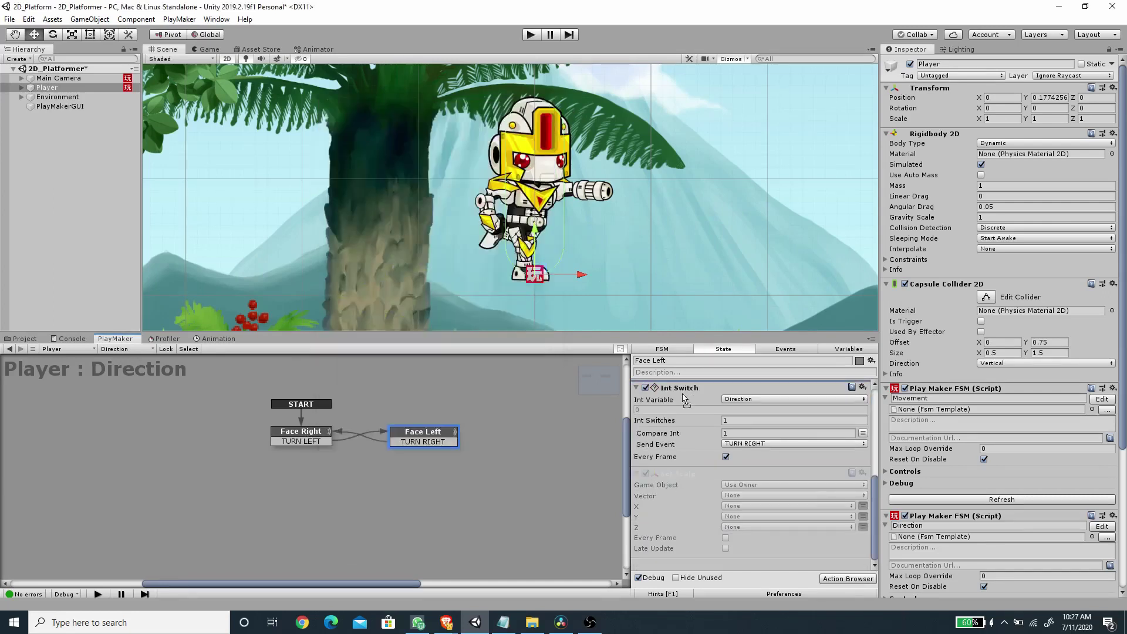
scroll(684, 433, "up", 3)
left_click_drag(691, 526, 699, 387)
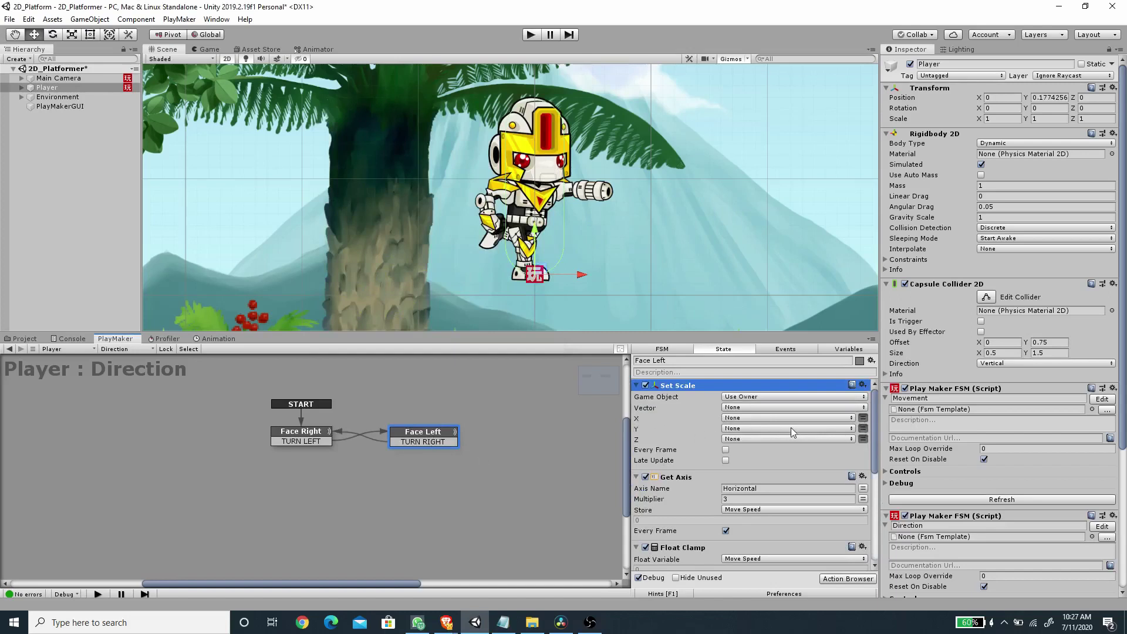
left_click(863, 417)
left_click(775, 418)
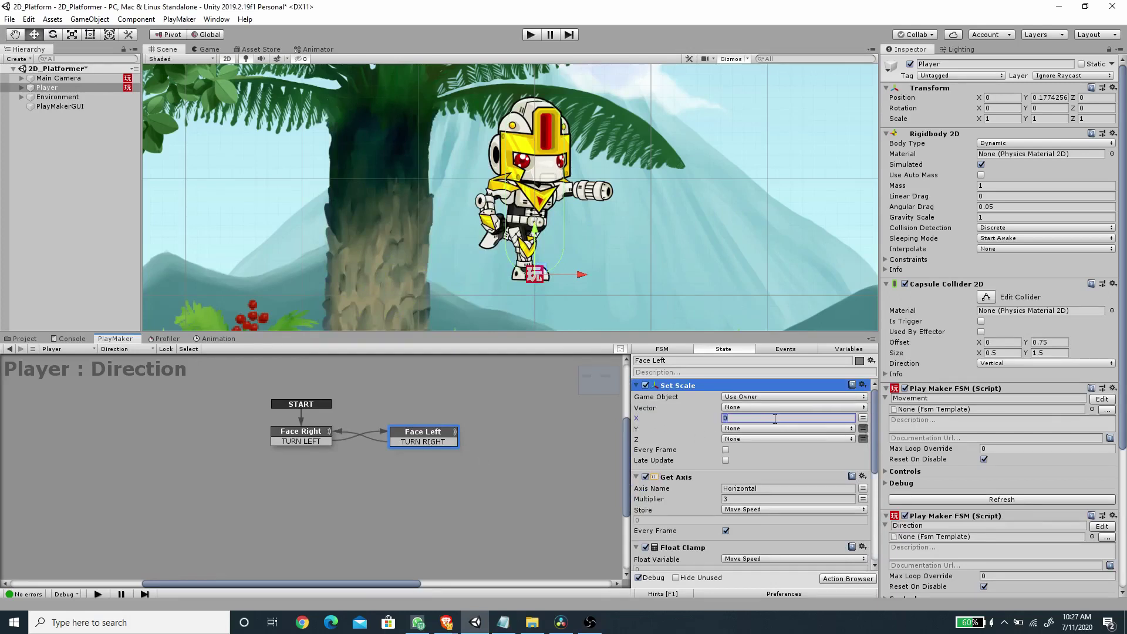
Copy Set Scale and try pasting it into Face Right, removing the misplaced duplicate.
right_click(677, 389)
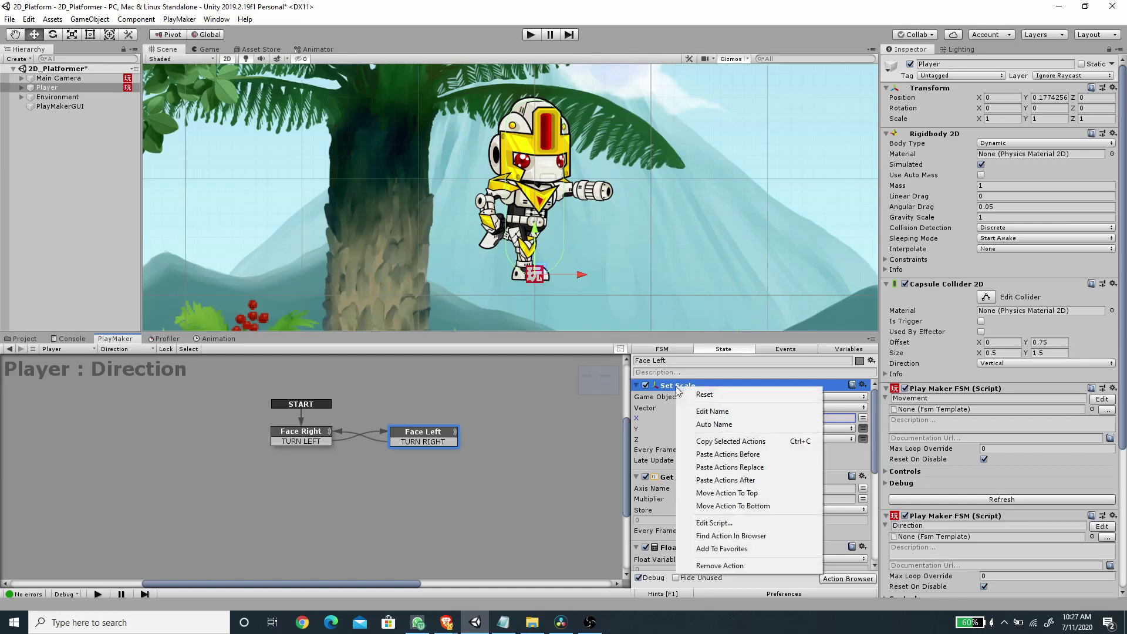
left_click(721, 467)
left_click(292, 435)
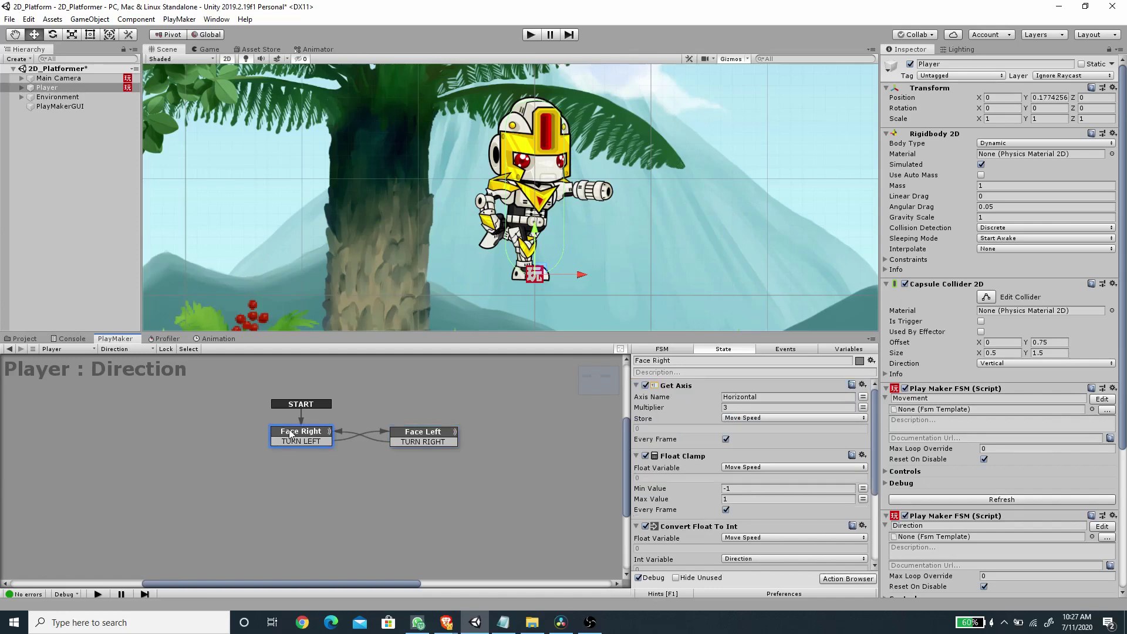
left_click(678, 394)
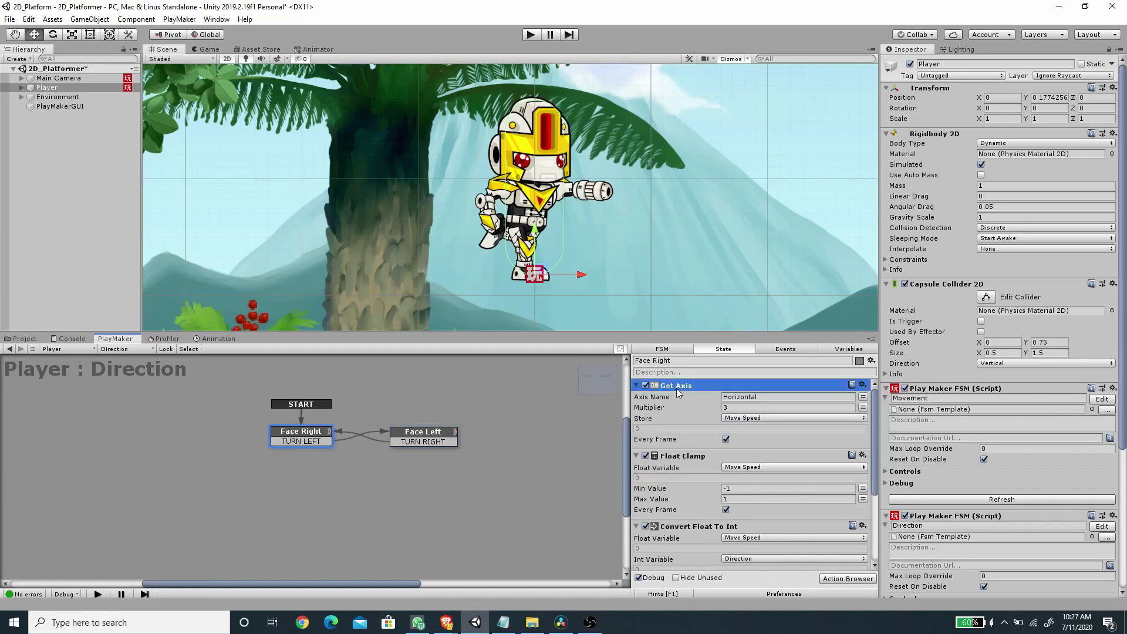
key("ctrl+v")
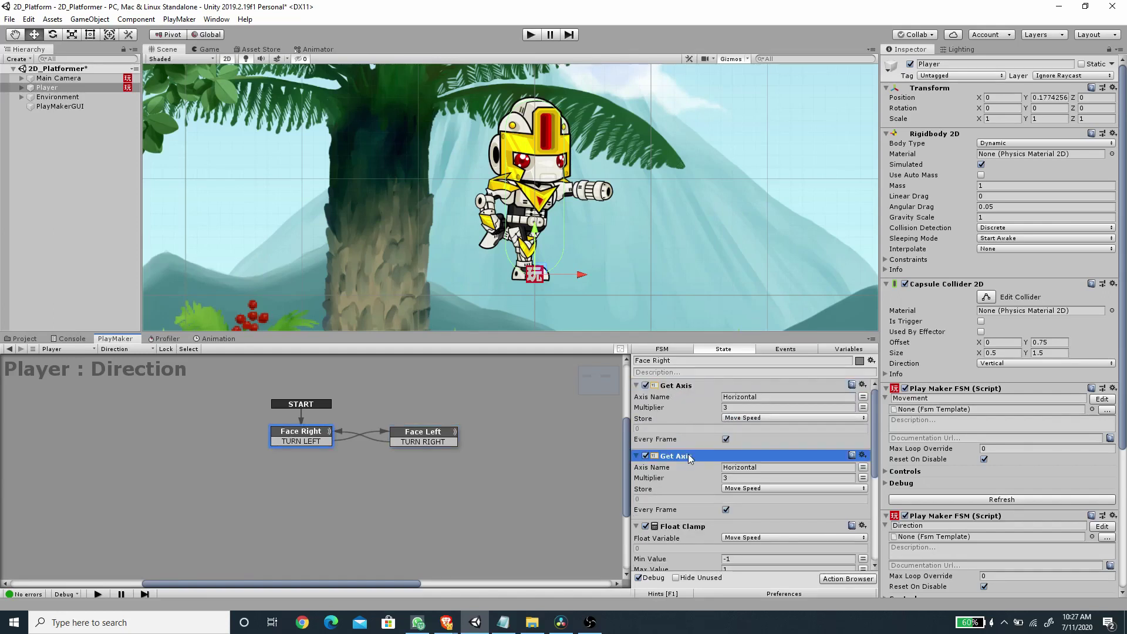
key("Delete")
left_click(424, 435)
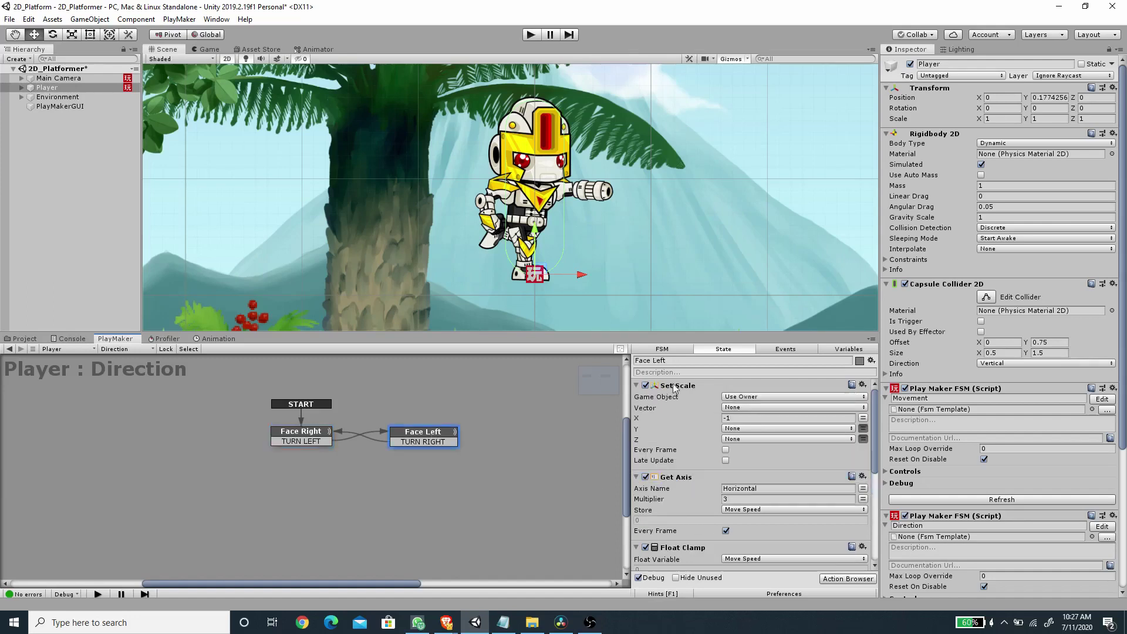
left_click(675, 389)
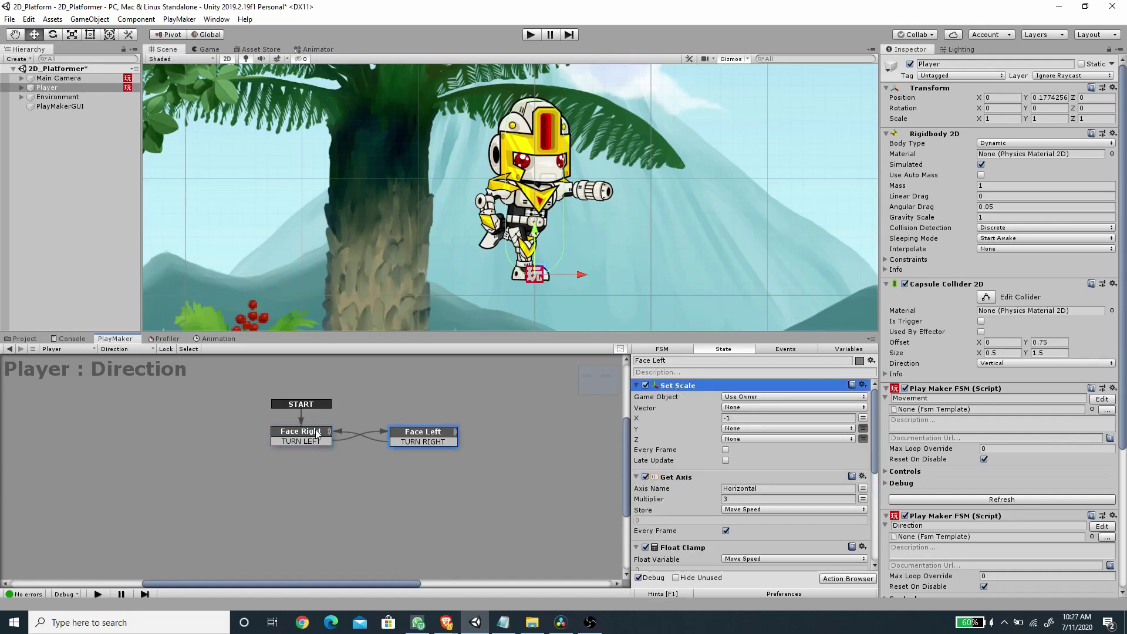
Paste Set Scale into Face Right above Get Axis and set its X to 1.
left_click(317, 434)
left_click(695, 390)
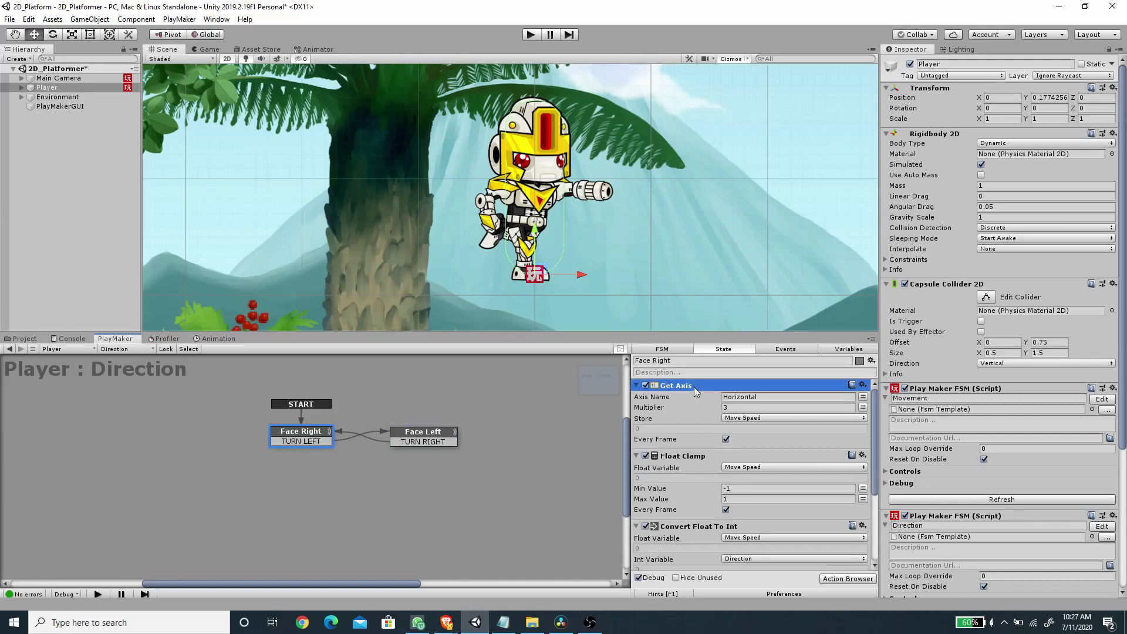
right_click(696, 390)
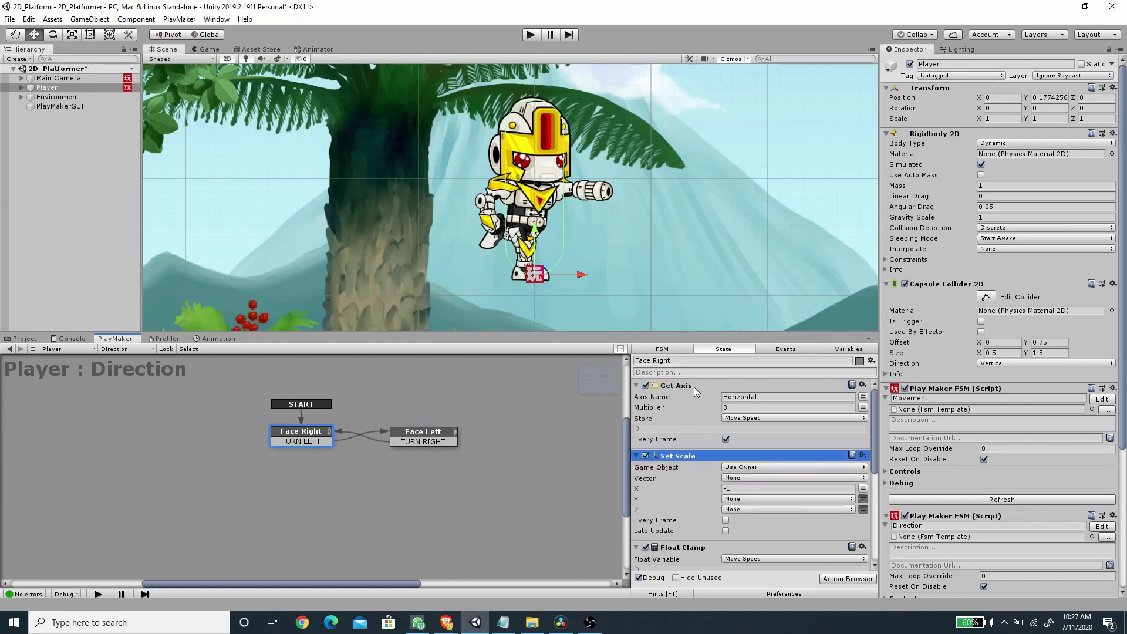
left_click(700, 462)
left_click_drag(697, 397, 699, 392)
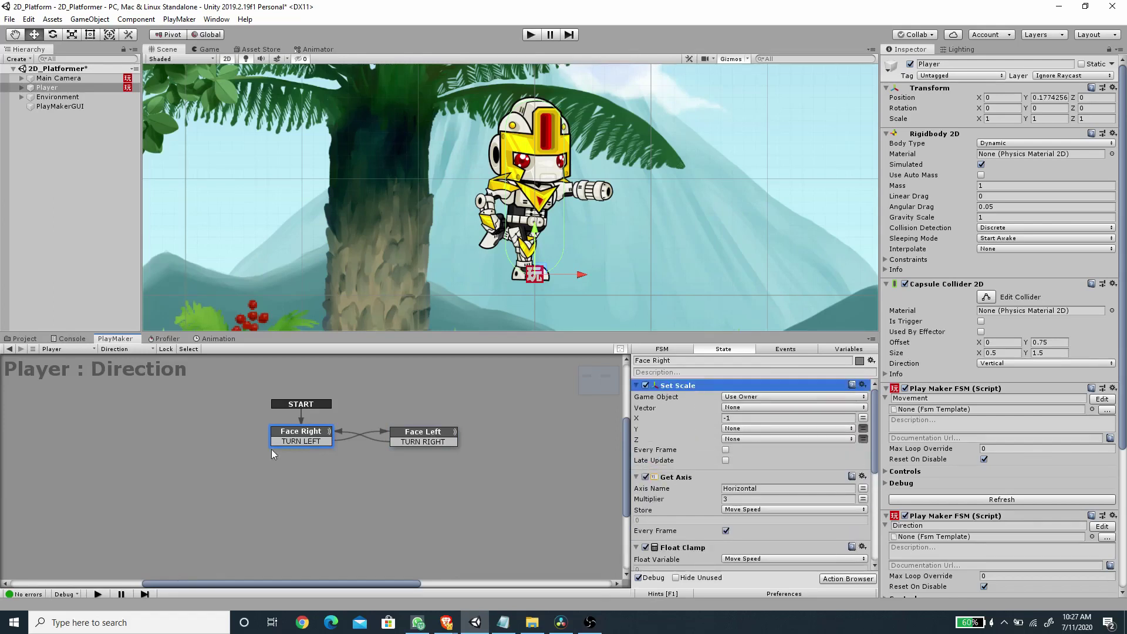
left_click(746, 418)
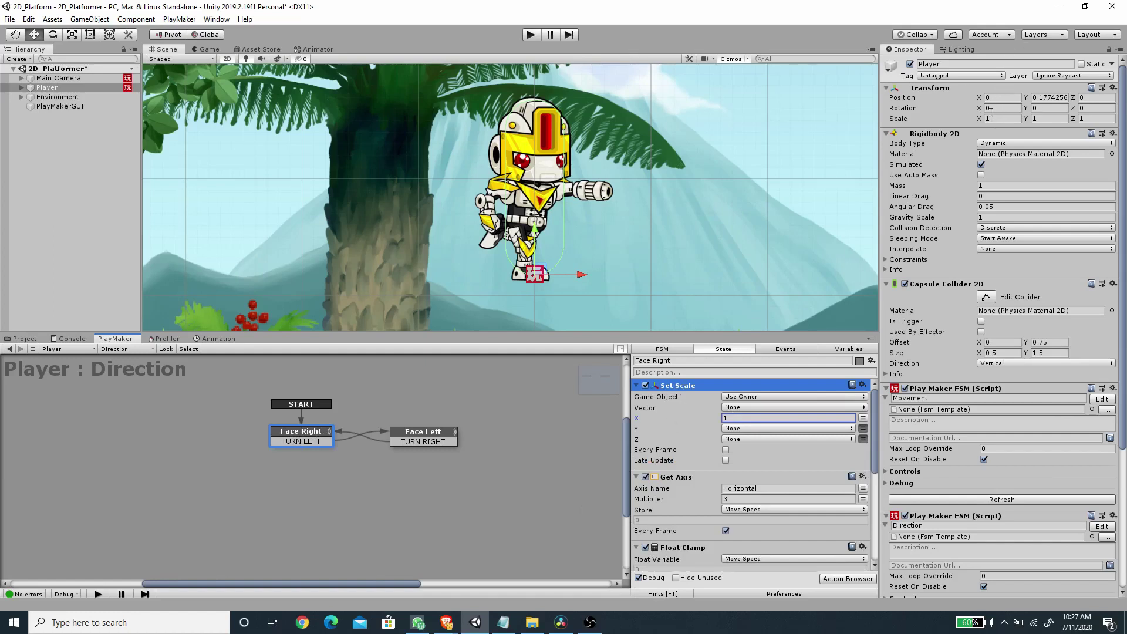
left_click(21, 88)
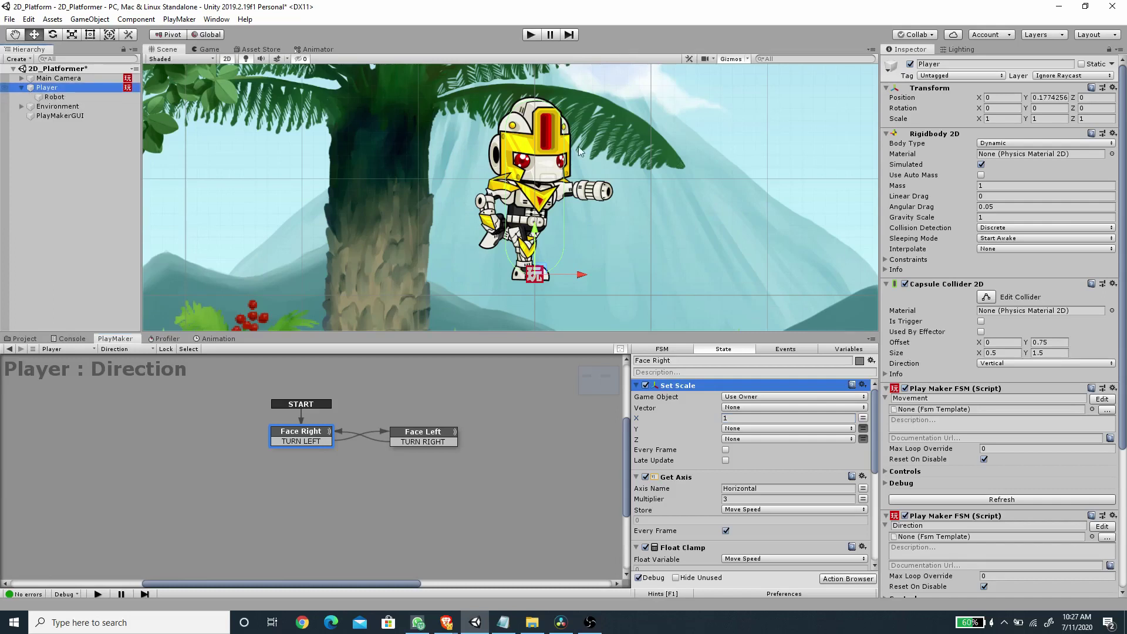
Create an empty Player child named Spawn Position with a blue icon, placed at the arm cannon.
right_click(59, 89)
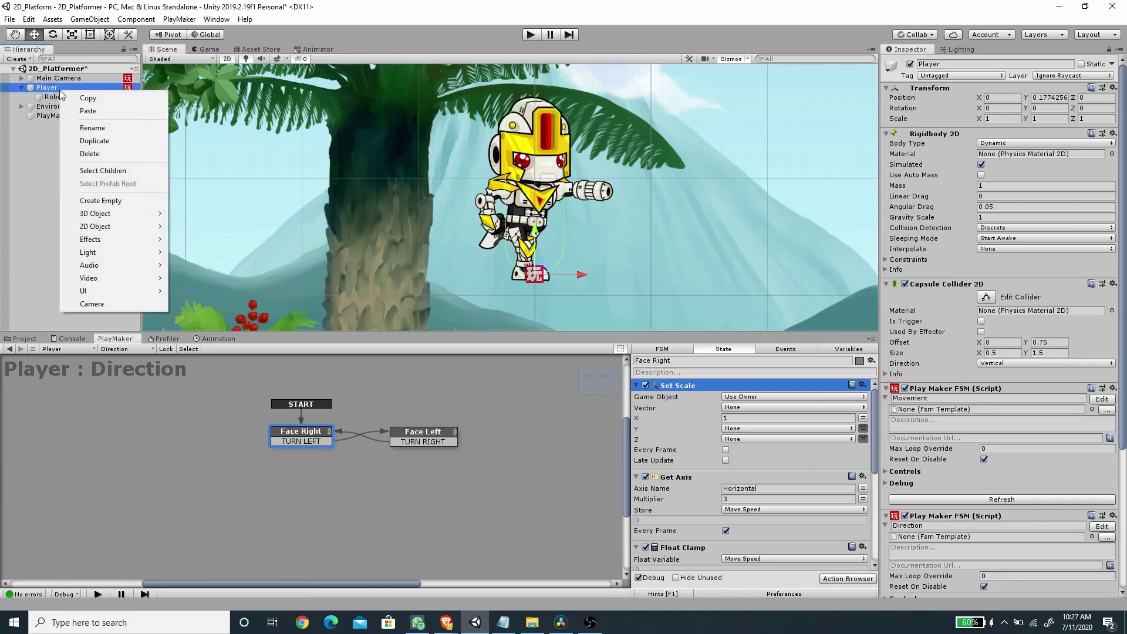
left_click(117, 201)
left_click(975, 63)
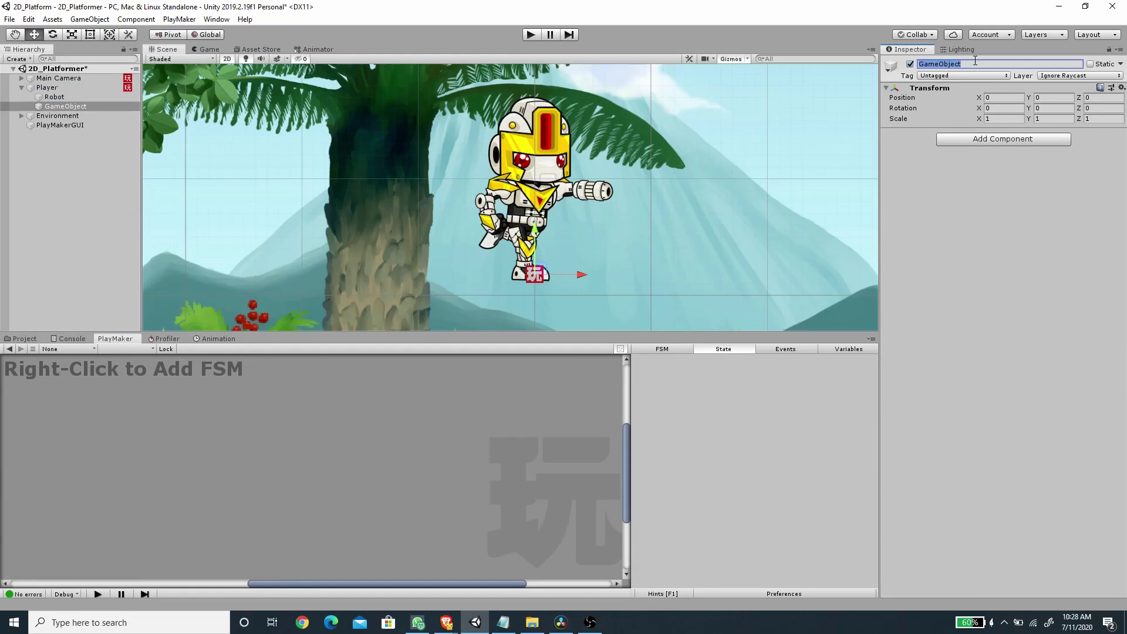
type("Spawn Position")
key("Return")
left_click(892, 67)
left_click(914, 93)
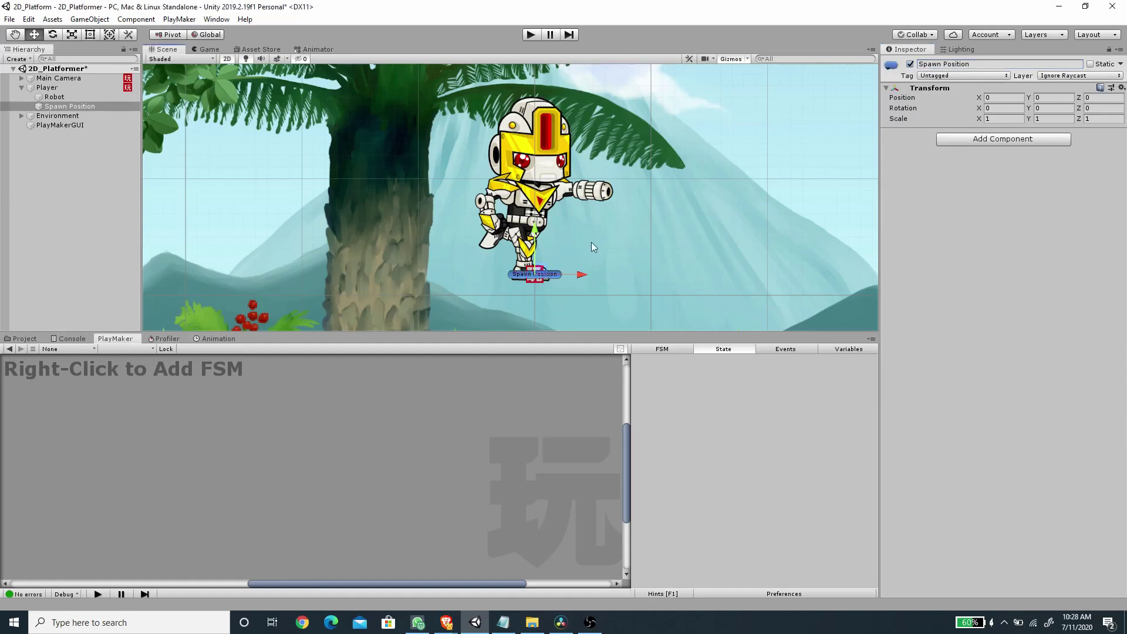
left_click_drag(543, 271, 627, 191)
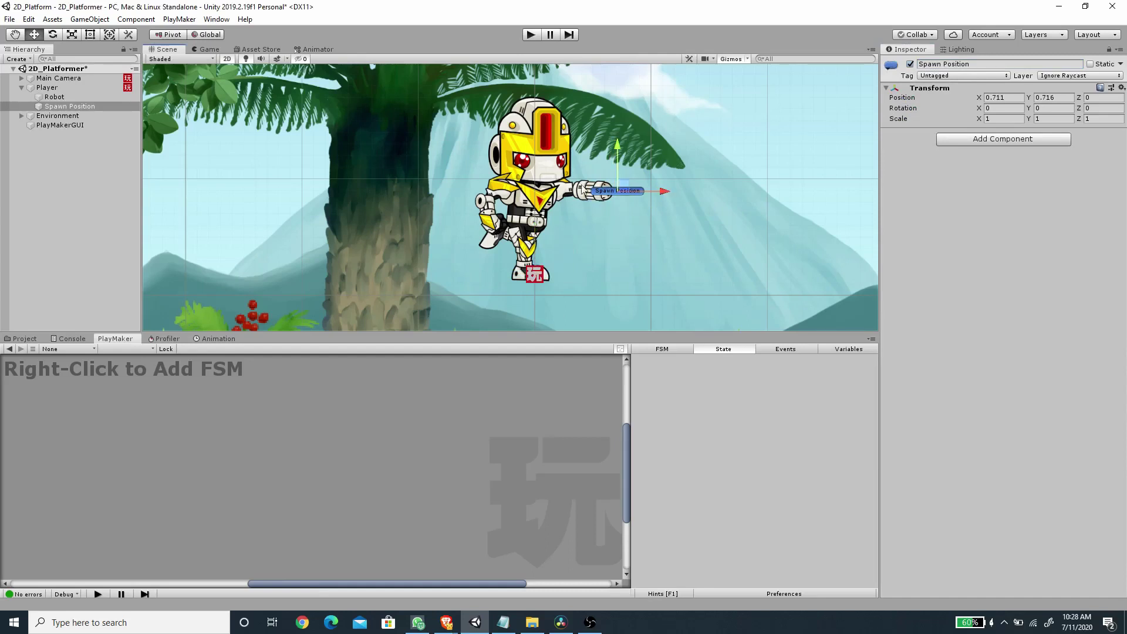
Nudge Spawn Position onto the cannon tip (X 0.694, Y 0.693) and save the scene.
left_click(54, 96)
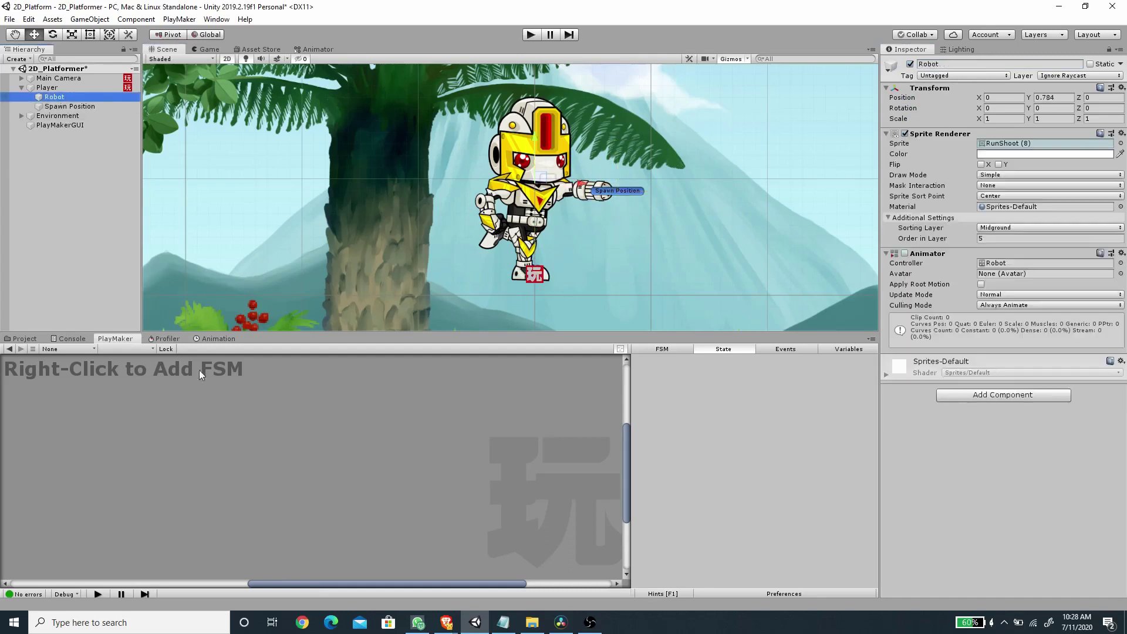
left_click(216, 339)
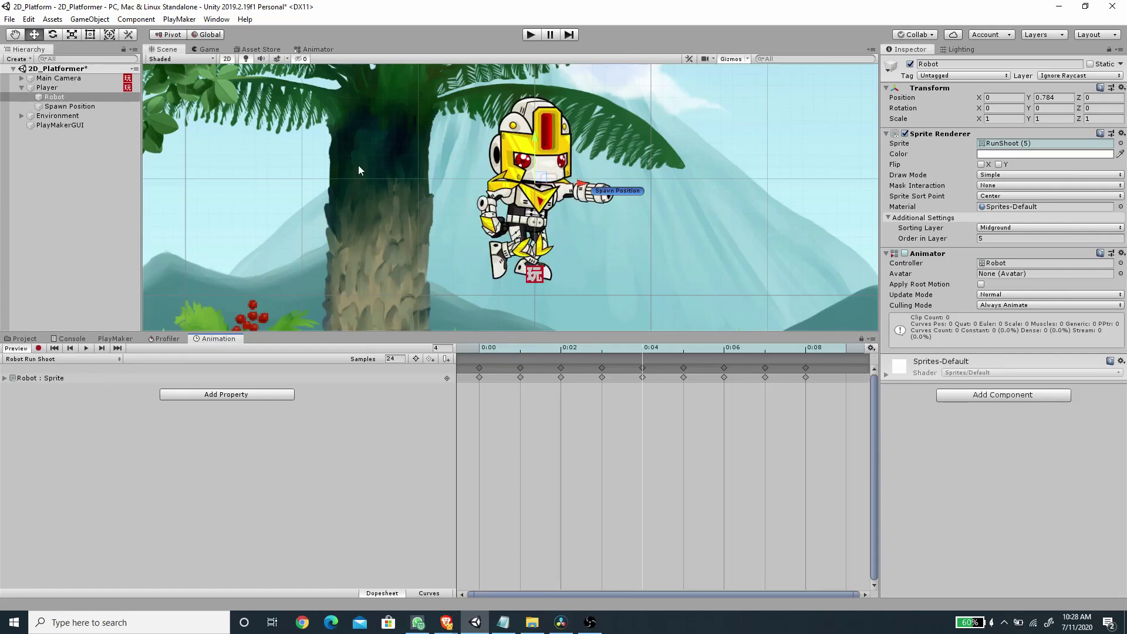
left_click(80, 107)
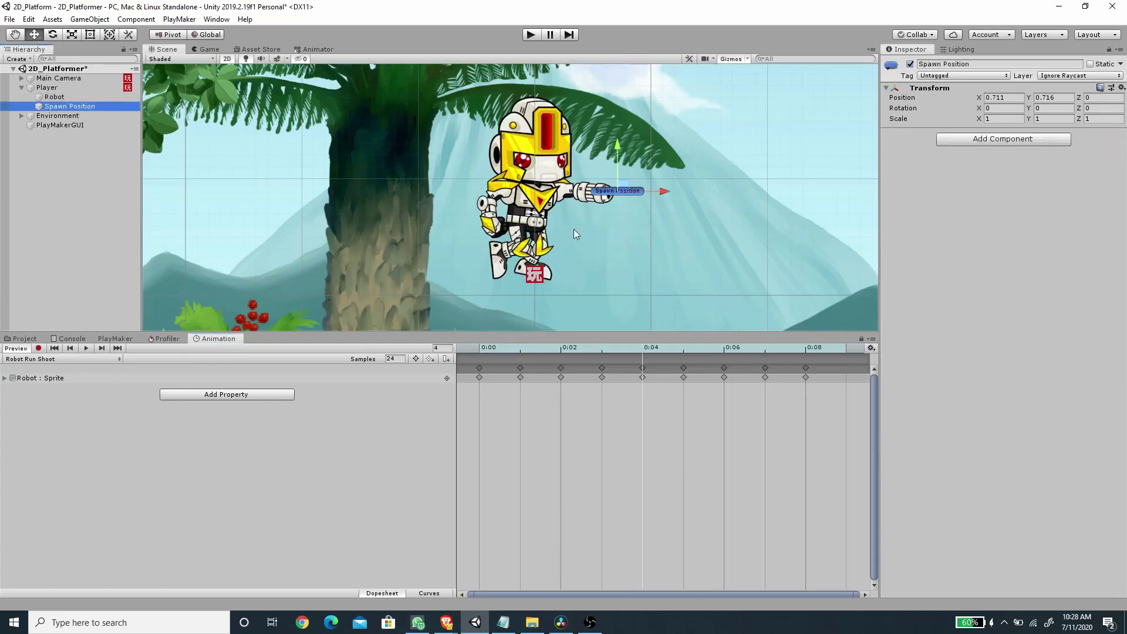
scroll(578, 212, "up", 3)
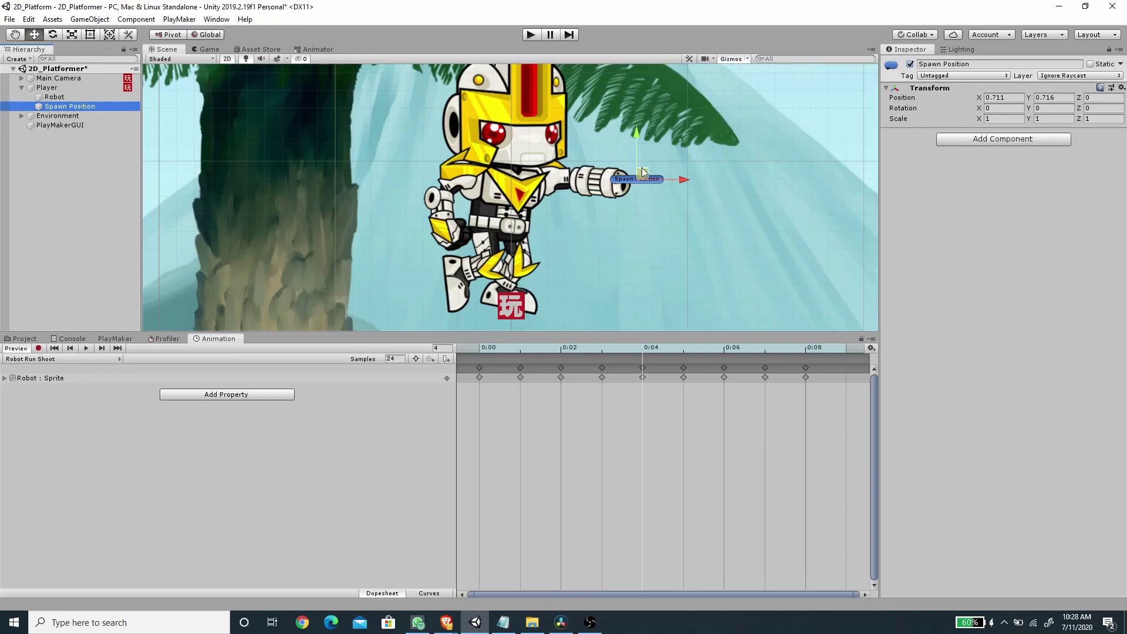
left_click_drag(646, 170, 644, 178)
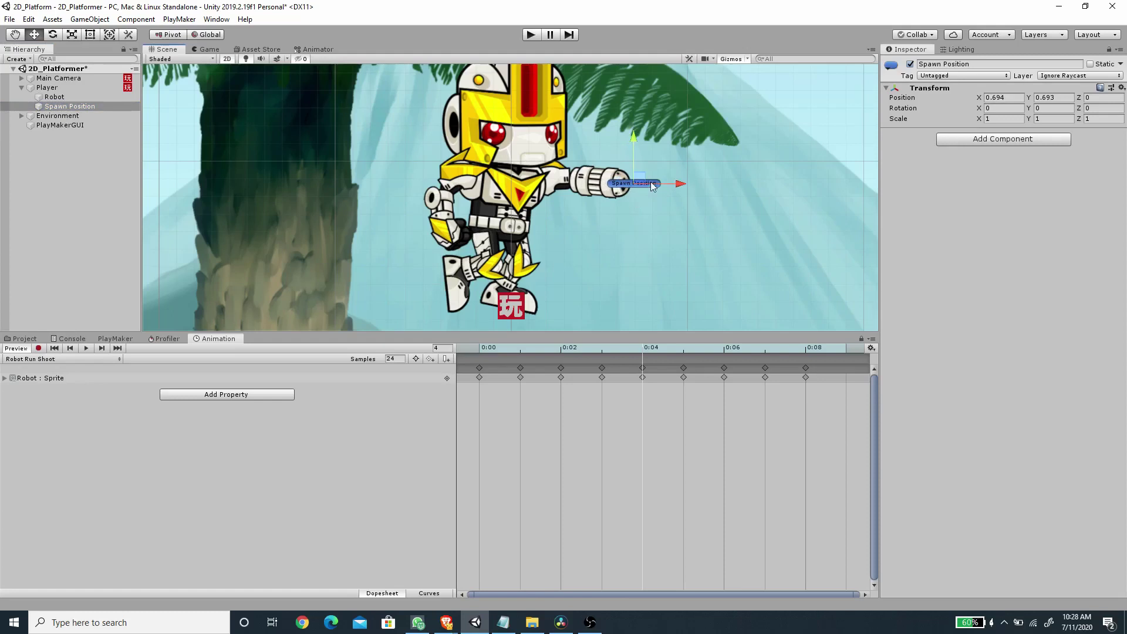
left_click(16, 348)
left_click(32, 87)
left_click(23, 88)
key("ctrl+s")
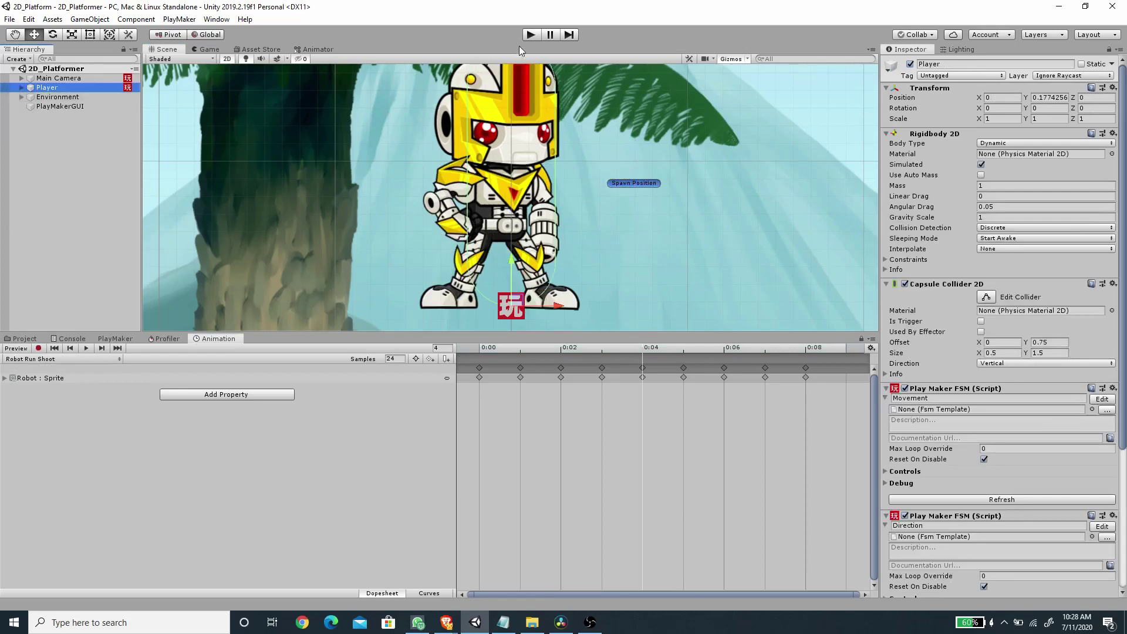
Start play mode and select the Spawn Position child of Player.
left_click(530, 35)
left_click(209, 49)
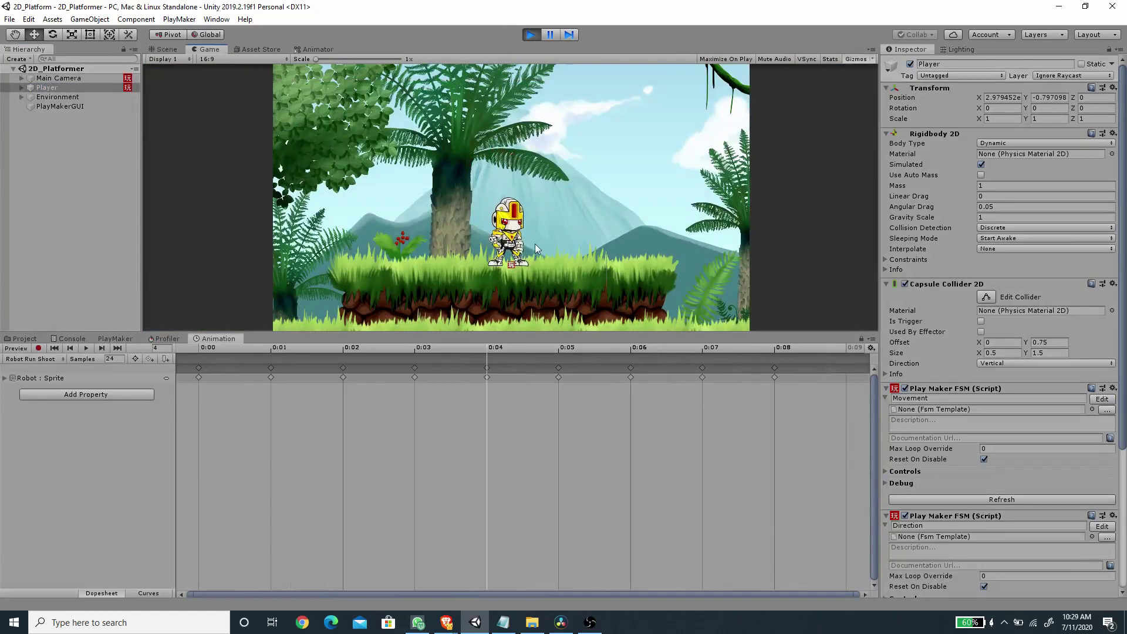
left_click(19, 87)
left_click(21, 87)
left_click(61, 106)
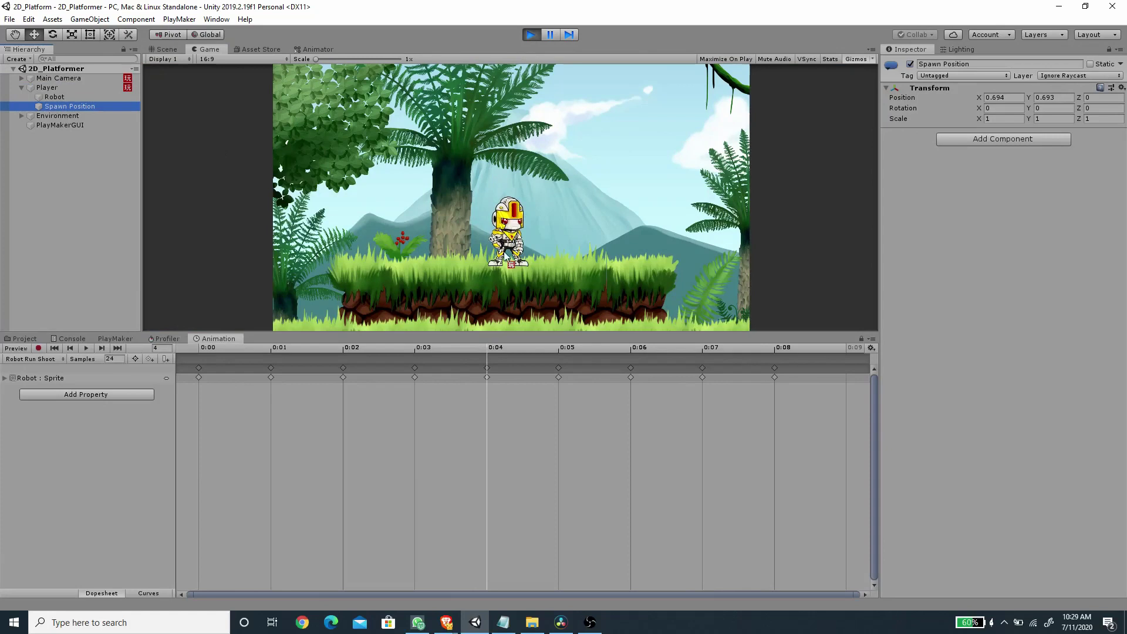
left_click(529, 248)
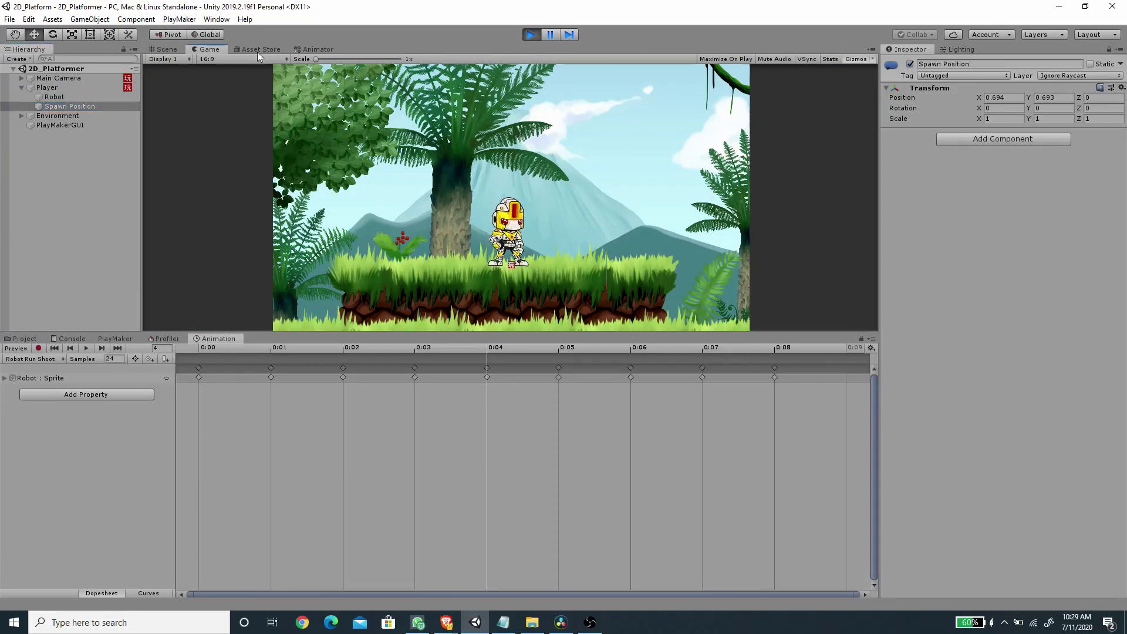
left_click(164, 49)
scroll(546, 176, "down", 5)
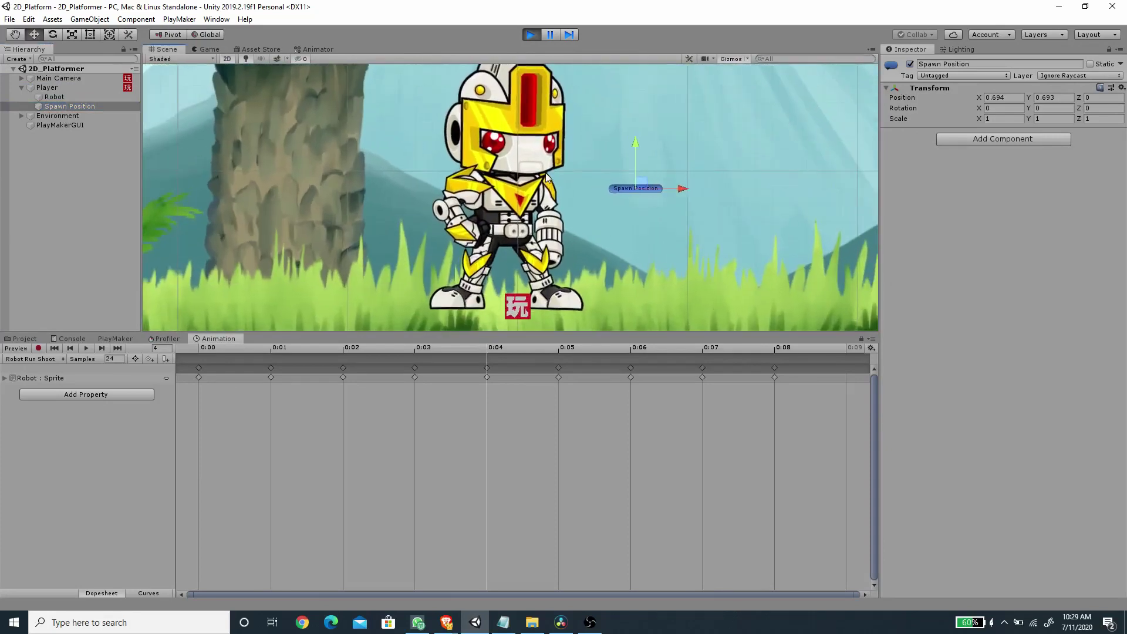
key("ctrl+2")
Enlarge the 3D gizmo icons and run the robot left and right to watch the marker follow.
left_click(873, 59)
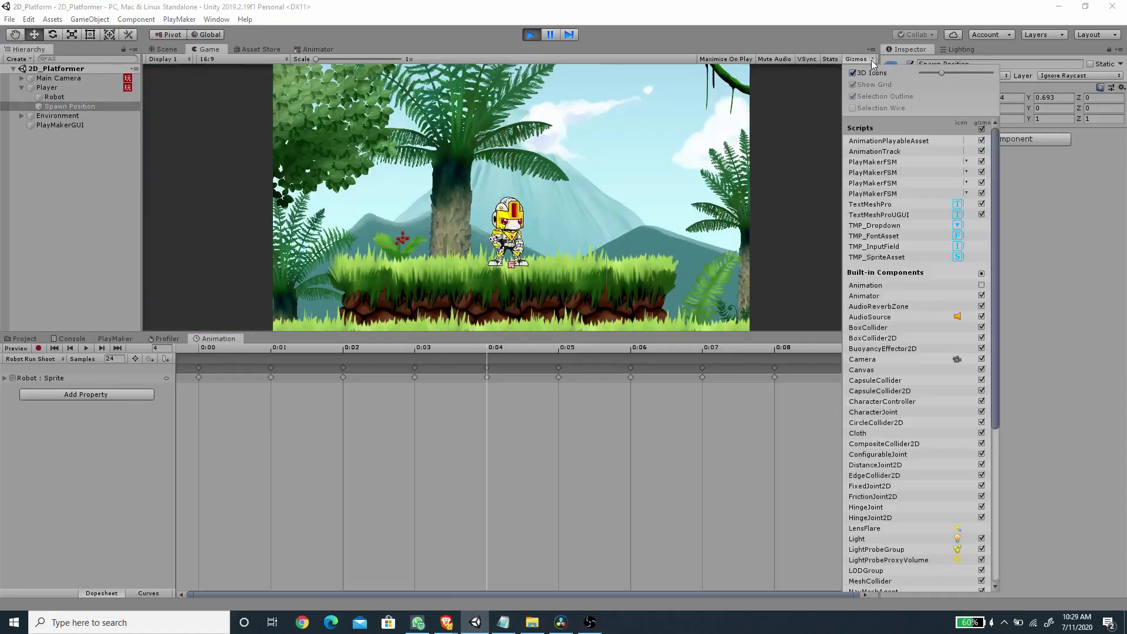
left_click_drag(931, 71, 952, 76)
left_click(621, 230)
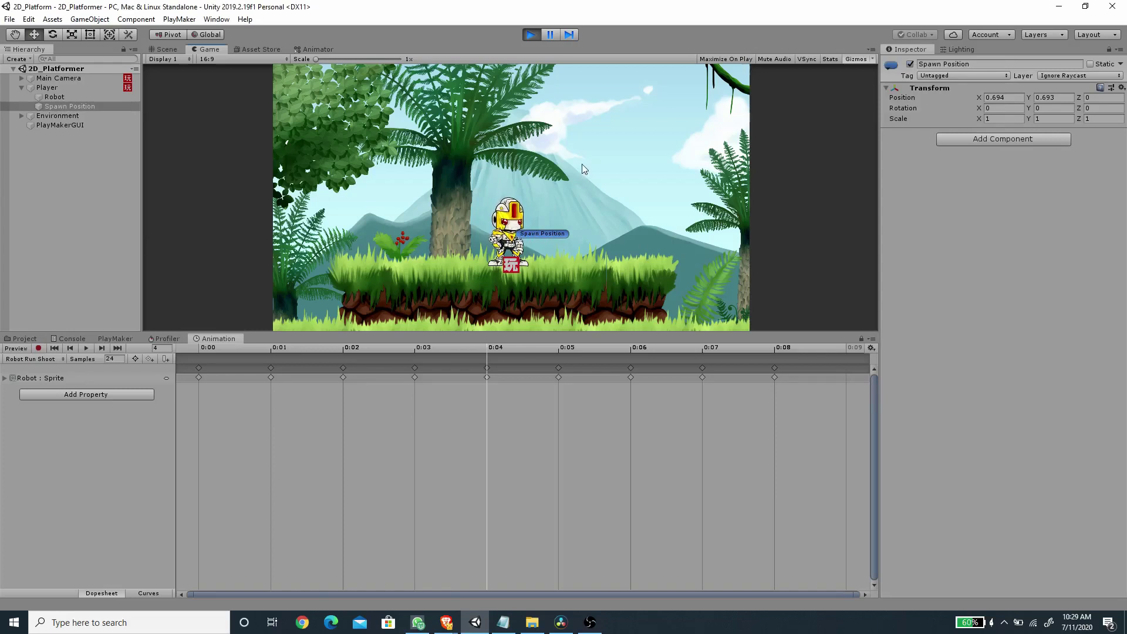
key("Left")
key("Left")
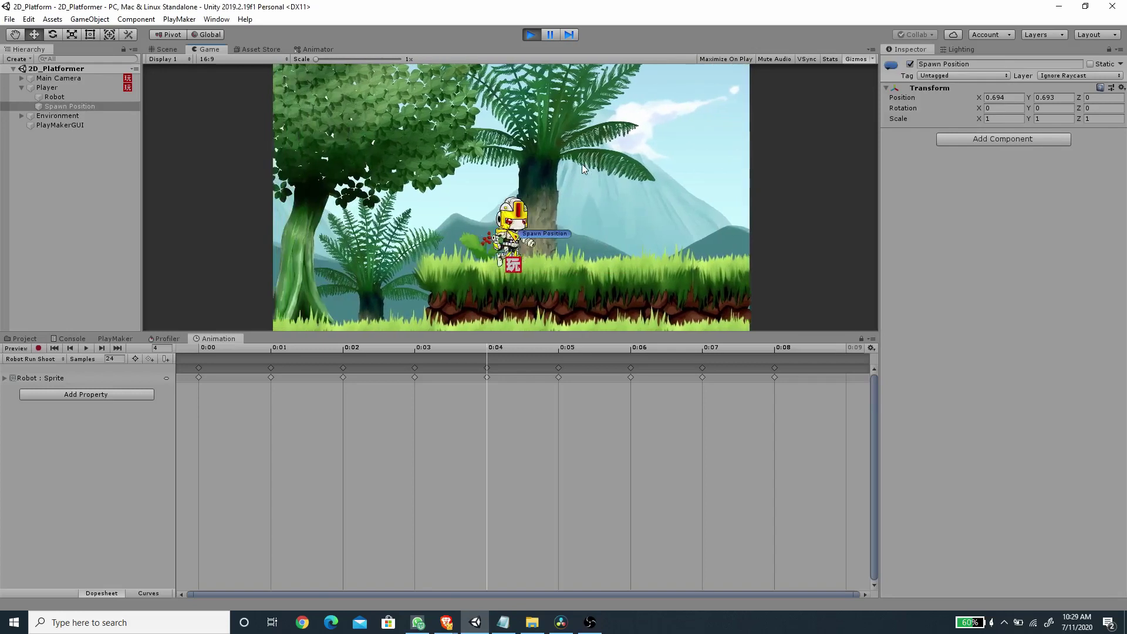
key("Right")
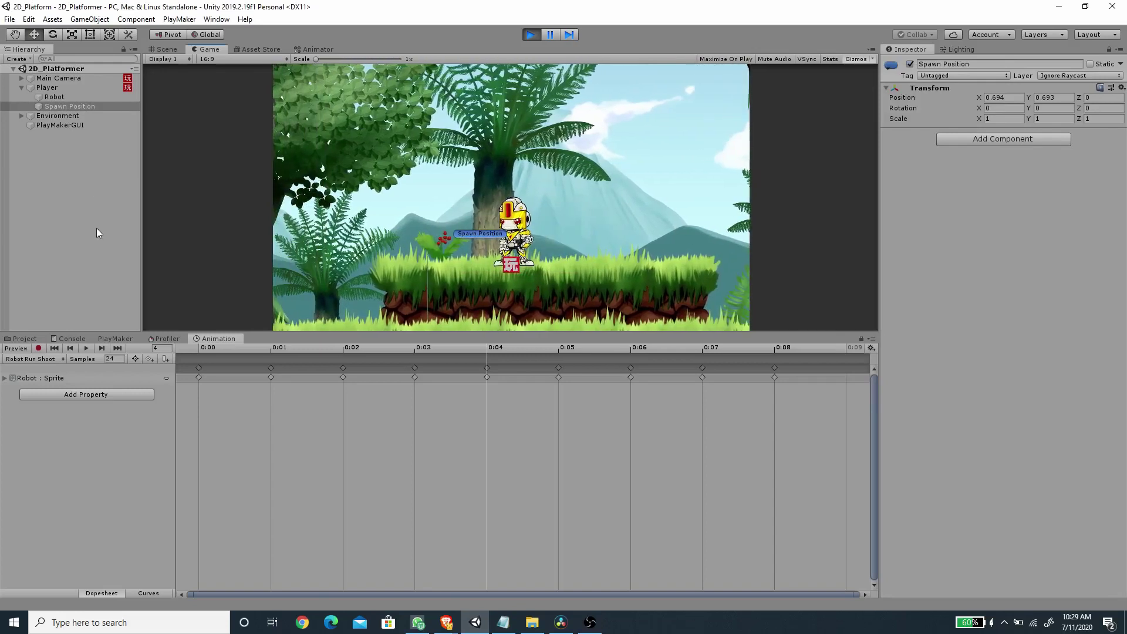
Stop the game and drag the Bullet_000 sprite from Sprites/Robot/Objects into the scene.
left_click(530, 34)
left_click(24, 339)
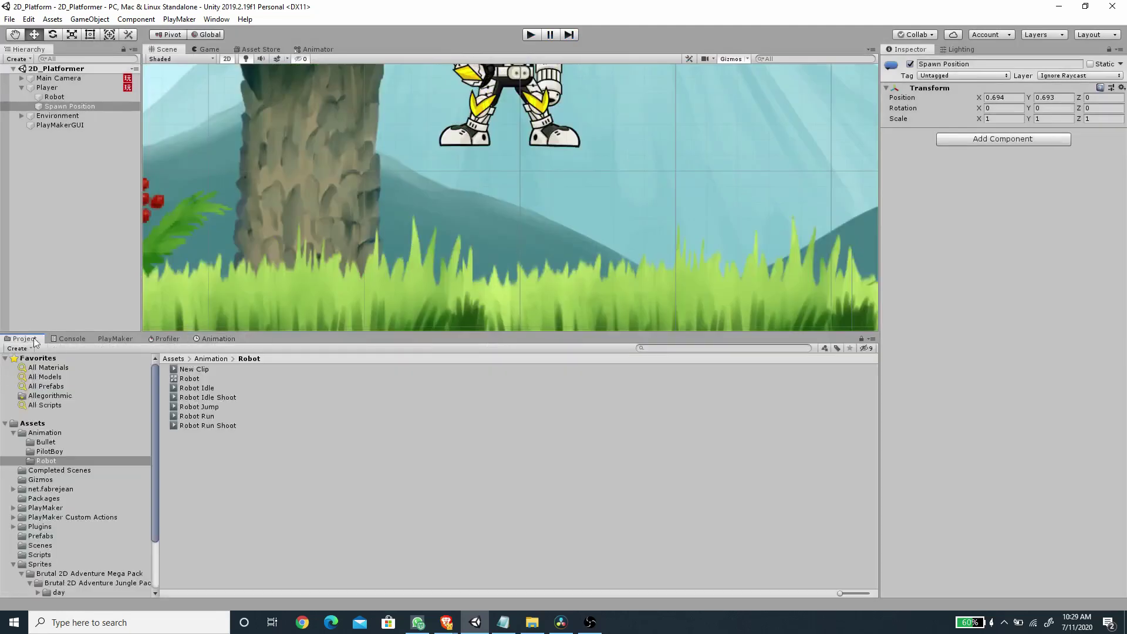
scroll(561, 196, "down", 4)
middle_click_drag(538, 238, 544, 228)
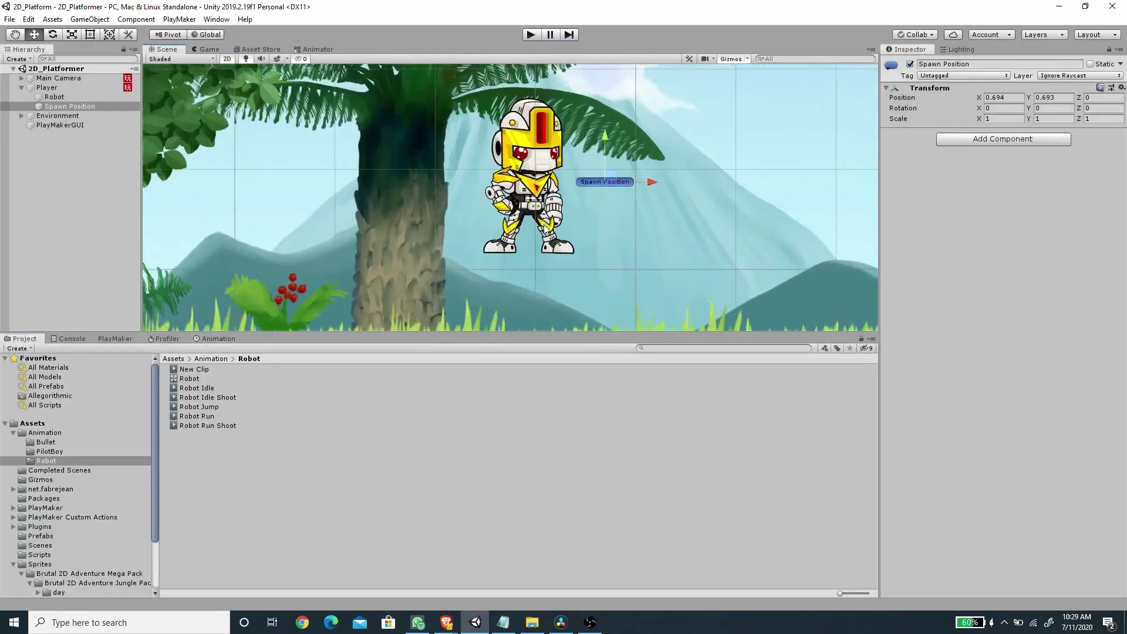
left_click(14, 434)
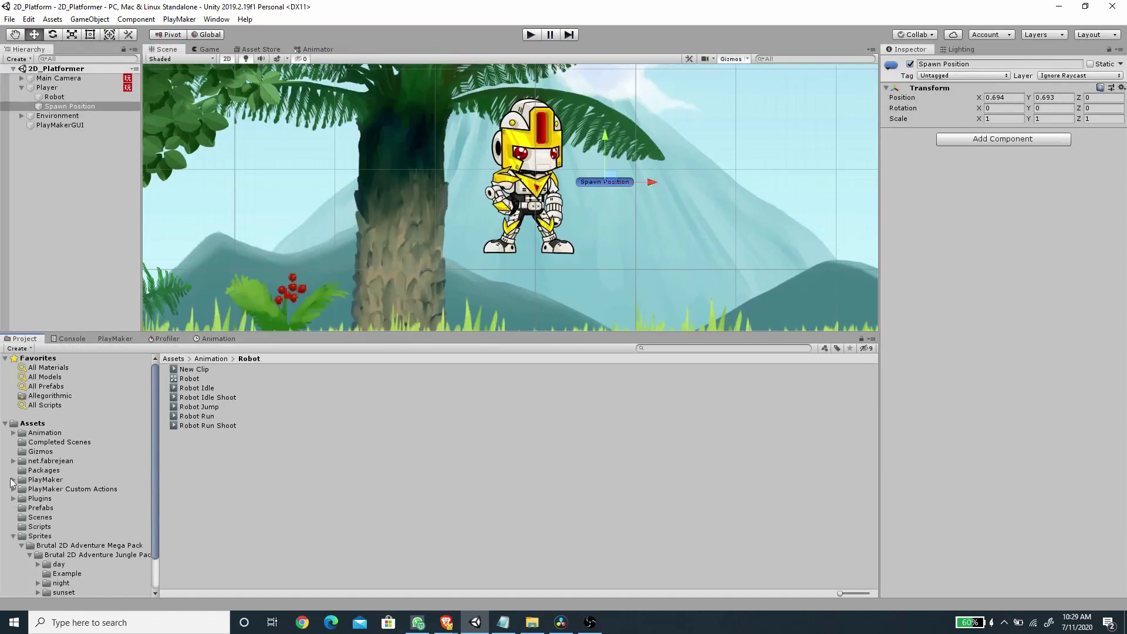
left_click(37, 537)
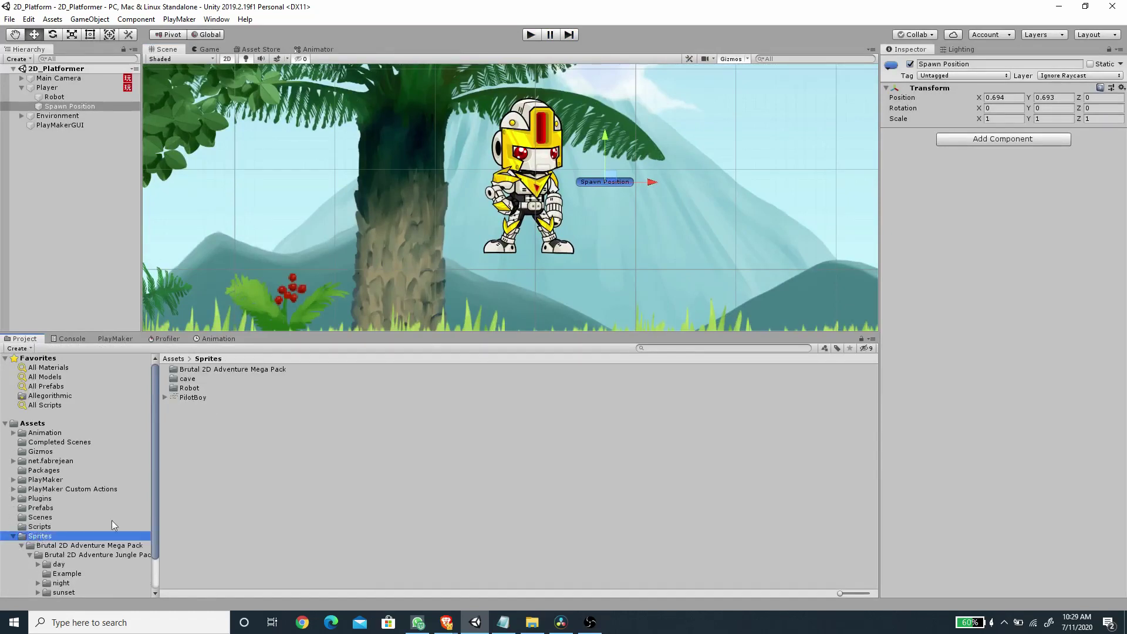
double_click(184, 389)
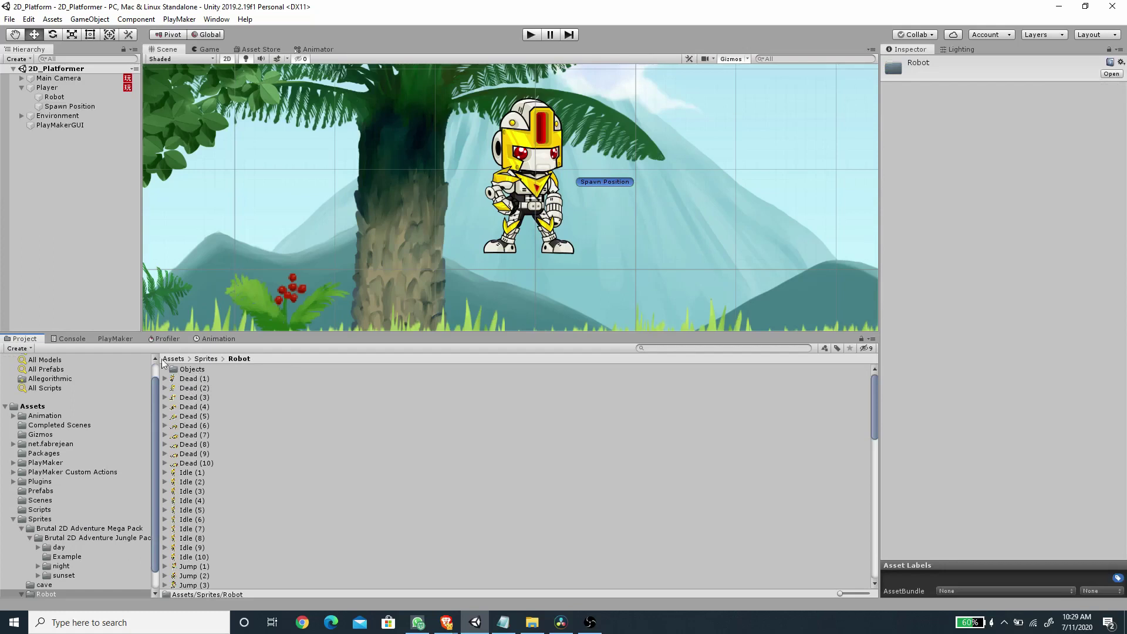
double_click(193, 369)
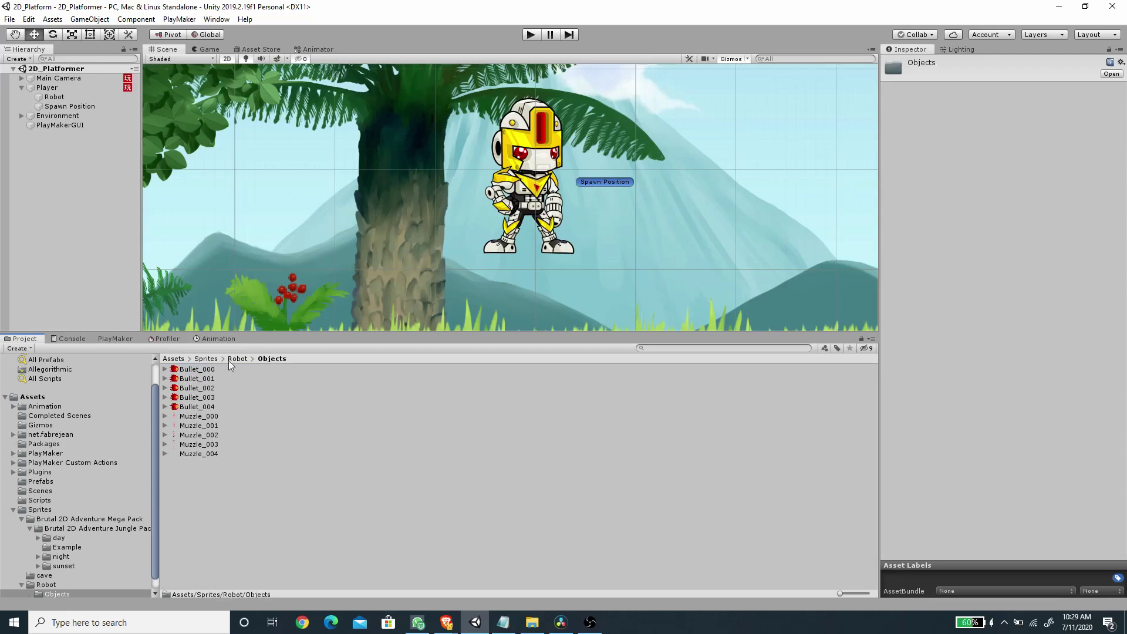
left_click(204, 371)
left_click_drag(203, 374, 65, 192)
Put Bullet_000 on the Midground layer at scale 0.3, positioned by the gun at 1.113, 0.885.
left_click_drag(541, 263, 614, 232)
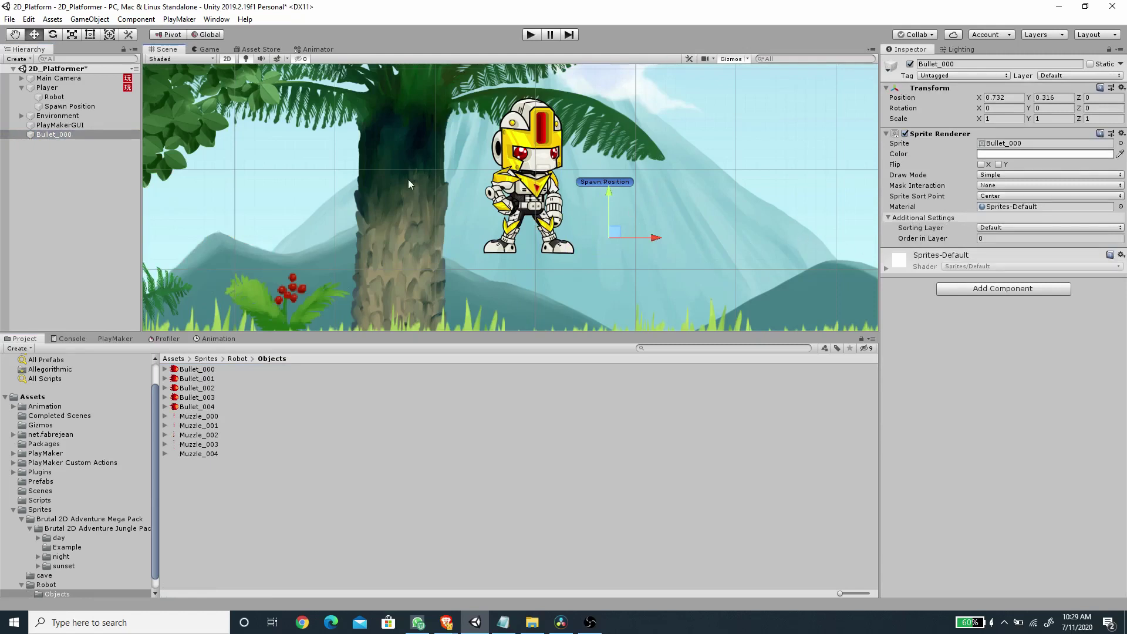
left_click(993, 229)
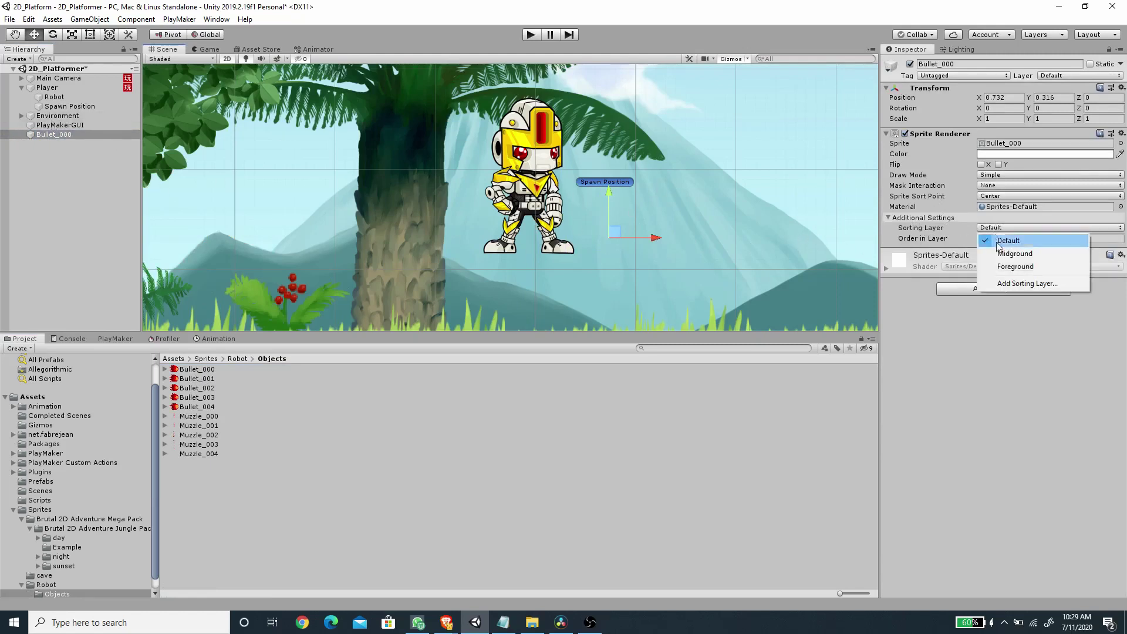
left_click(1003, 250)
left_click_drag(622, 232, 662, 216)
left_click(1004, 120)
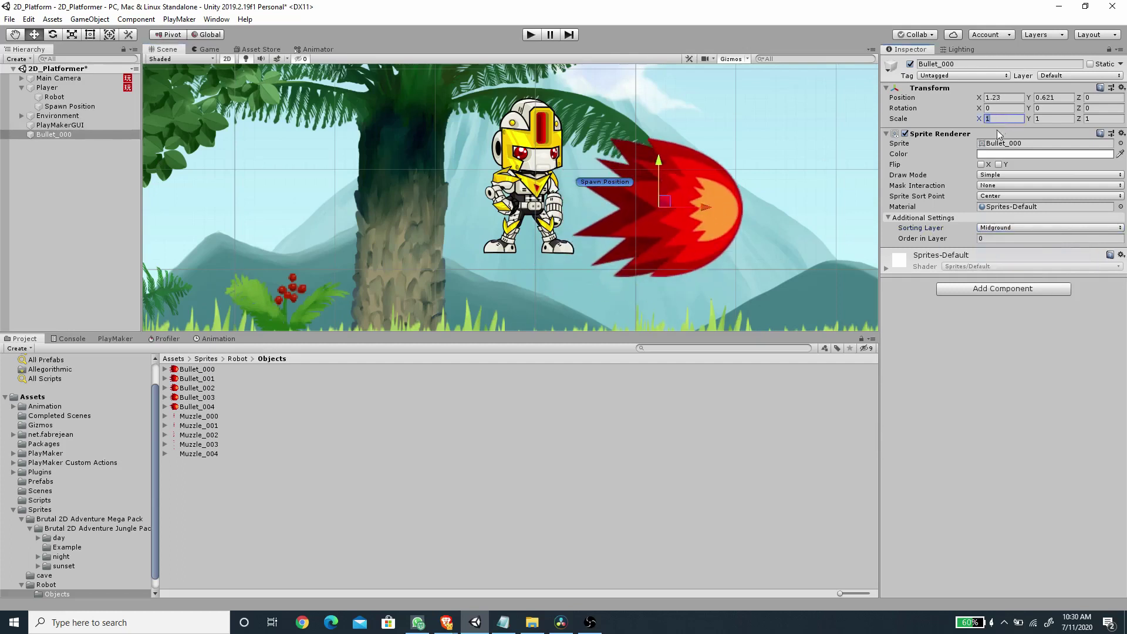
type(".")
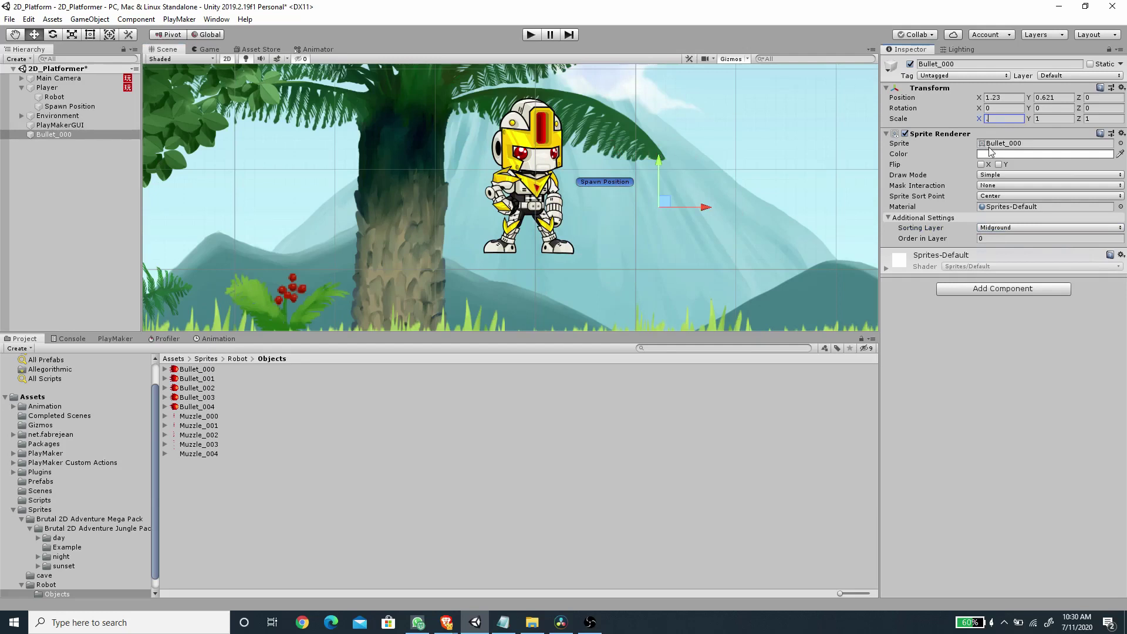
type("3")
key("Tab")
type(".3")
left_click(1104, 120)
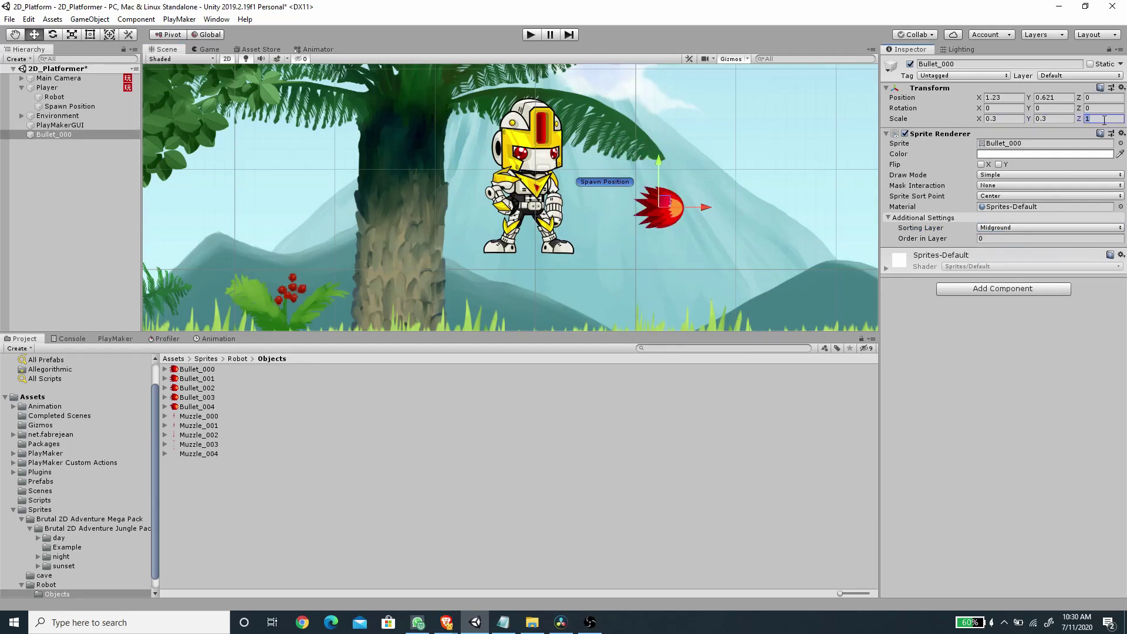
left_click_drag(664, 201, 652, 175)
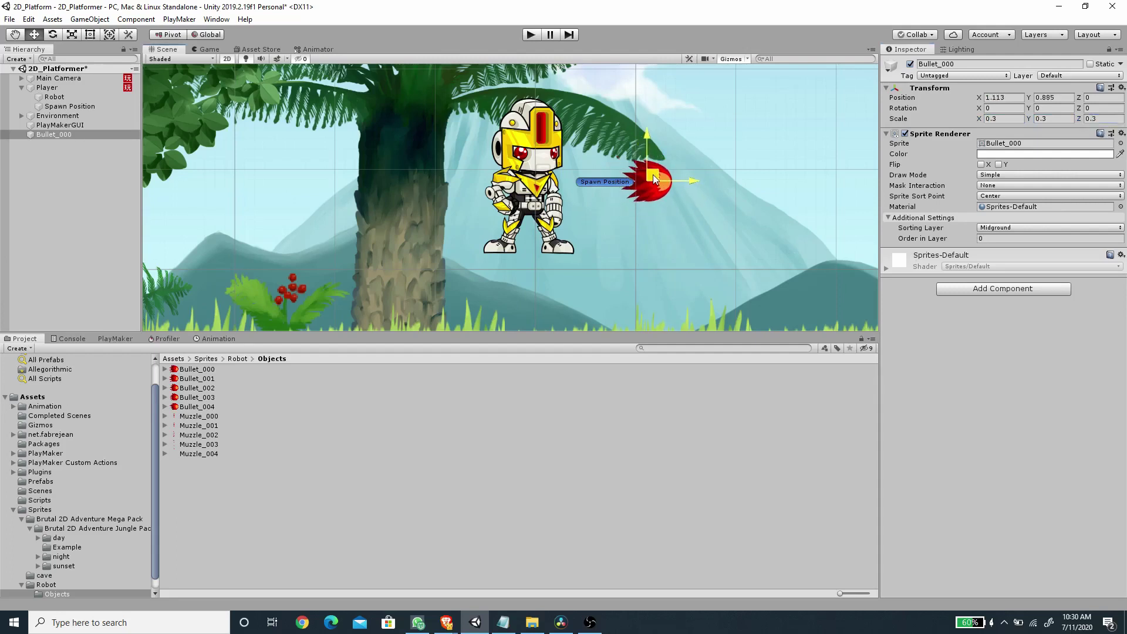
middle_click_drag(653, 174, 646, 183)
Create an empty root-level object named Bullet with scale 1, 1, 1.
right_click(56, 134)
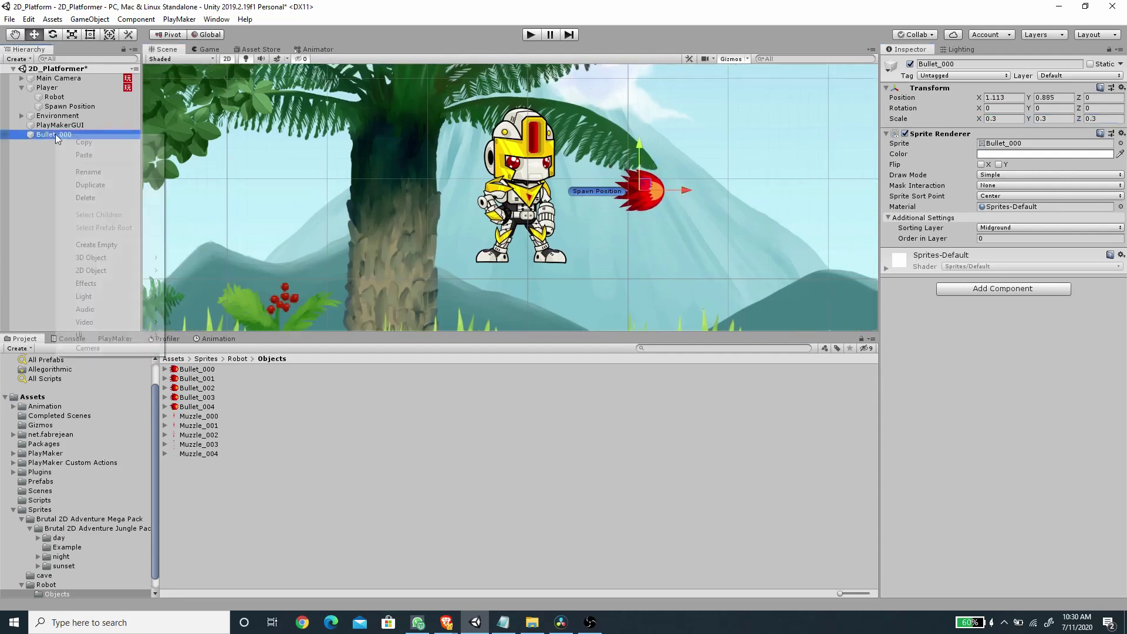
left_click(117, 244)
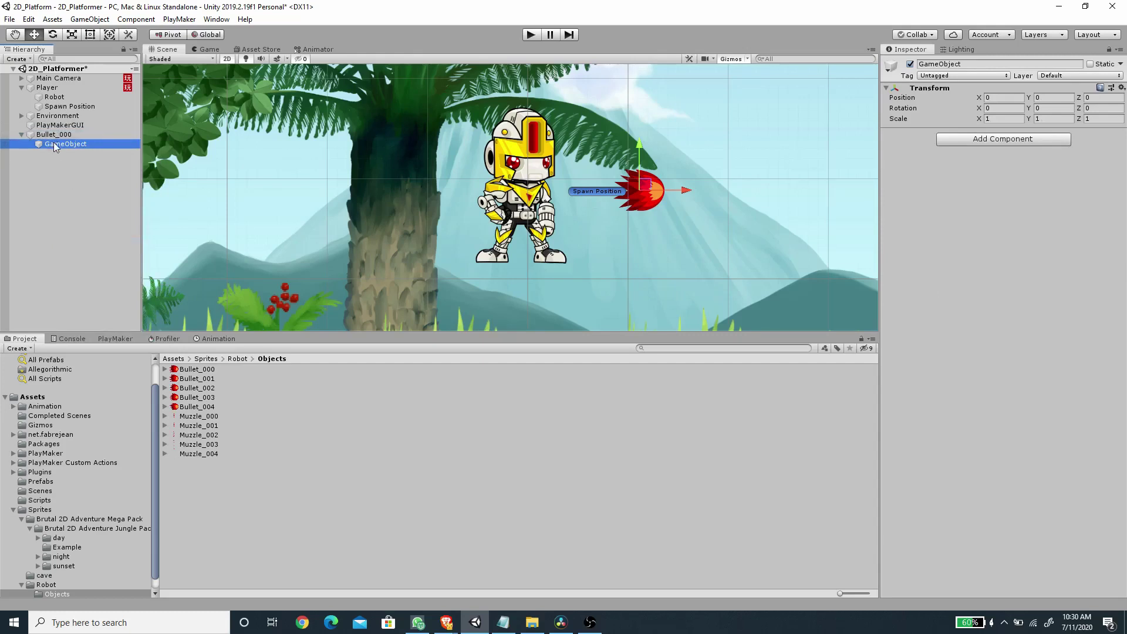
left_click_drag(40, 177, 38, 180)
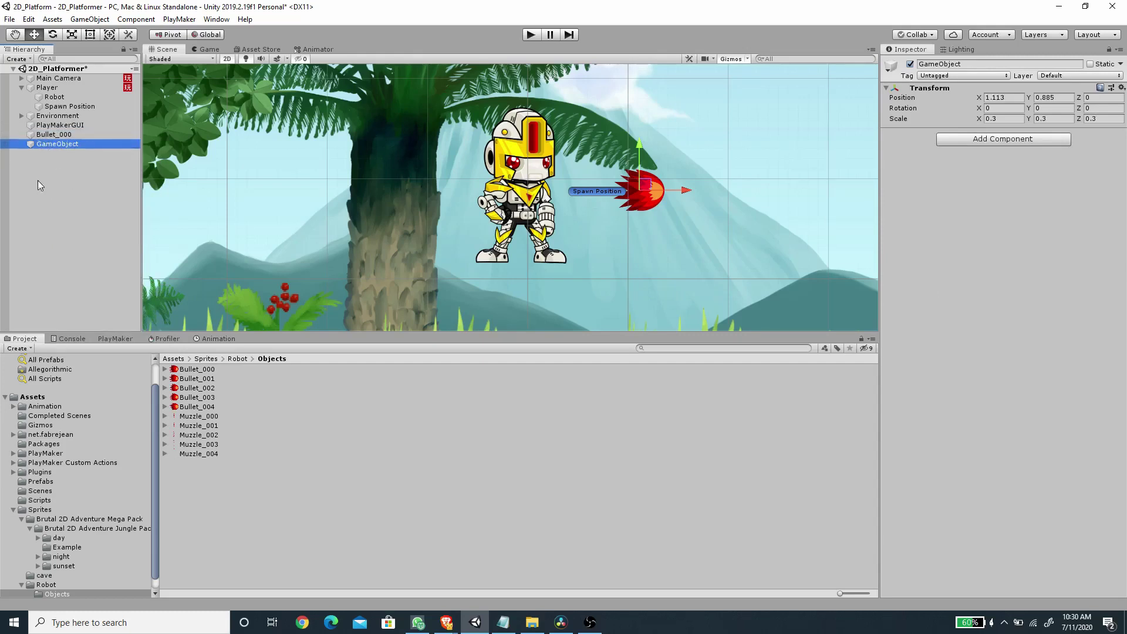
left_click(992, 65)
type("Bullet")
left_click(1004, 119)
type("1")
key("Tab")
type("1")
key("Tab")
type("1")
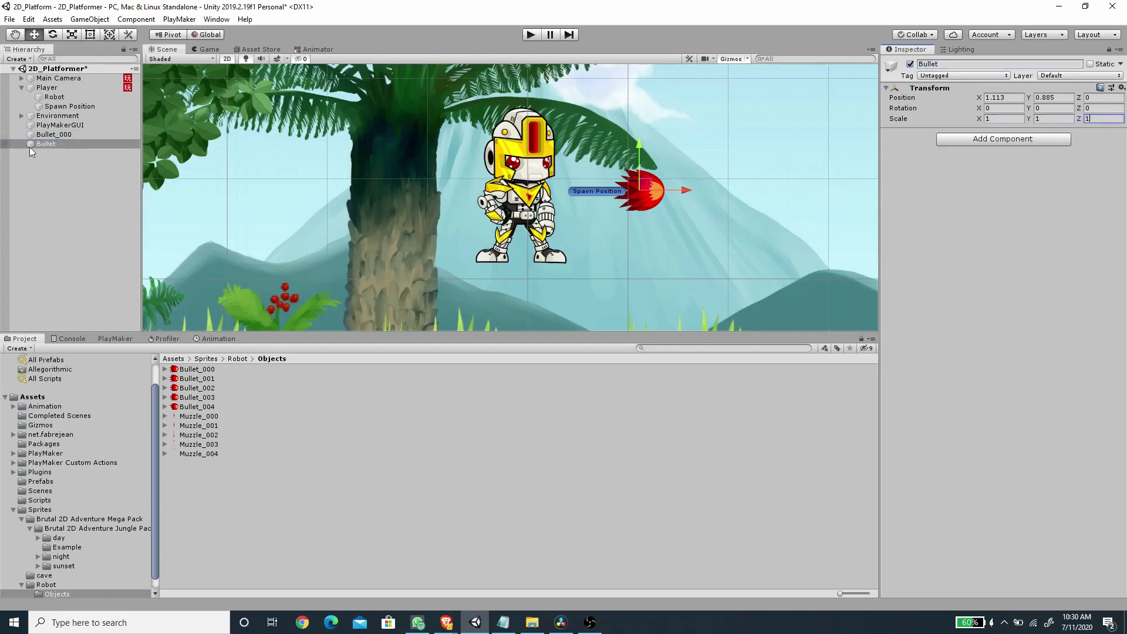
Make Bullet_000 a child of Bullet and rename it Visual.
left_click(52, 136)
left_click_drag(53, 139, 54, 145)
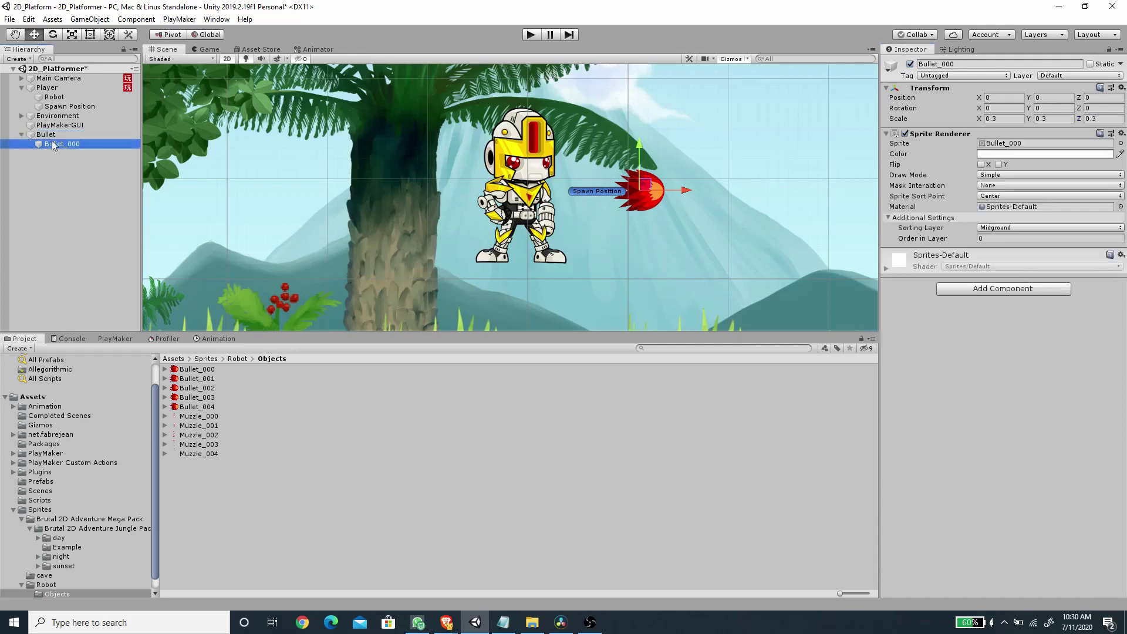
left_click(961, 50)
left_click(921, 49)
double_click(955, 63)
type("Visual")
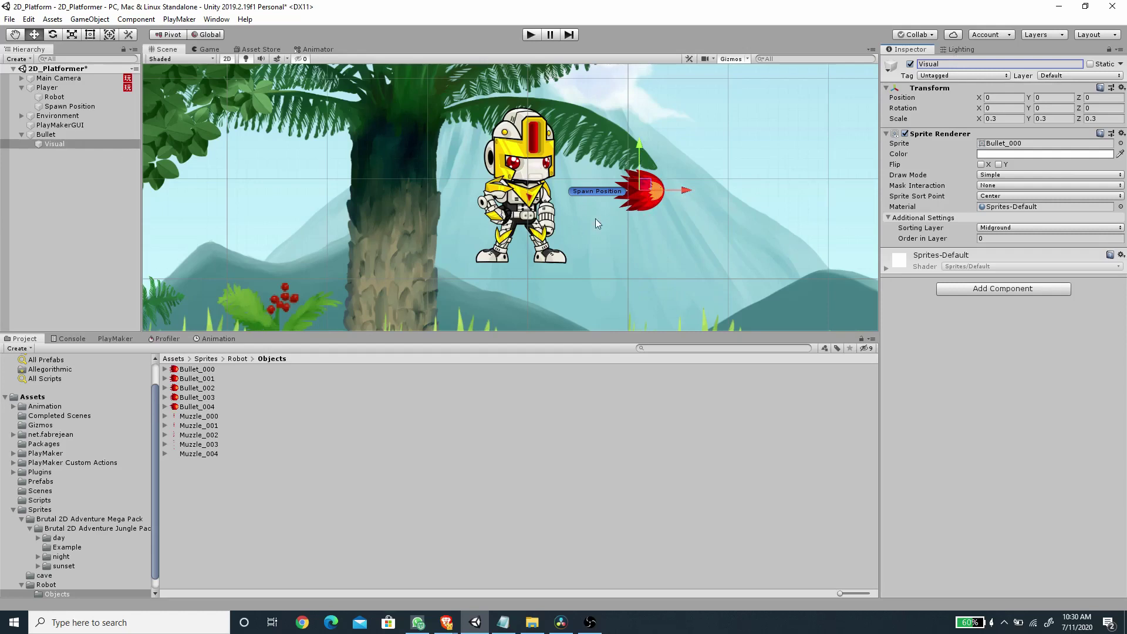
Bring up an unlocked Animation timeline with the Visual object selected.
left_click(217, 339)
left_click(45, 186)
left_click(54, 144)
left_click(862, 339)
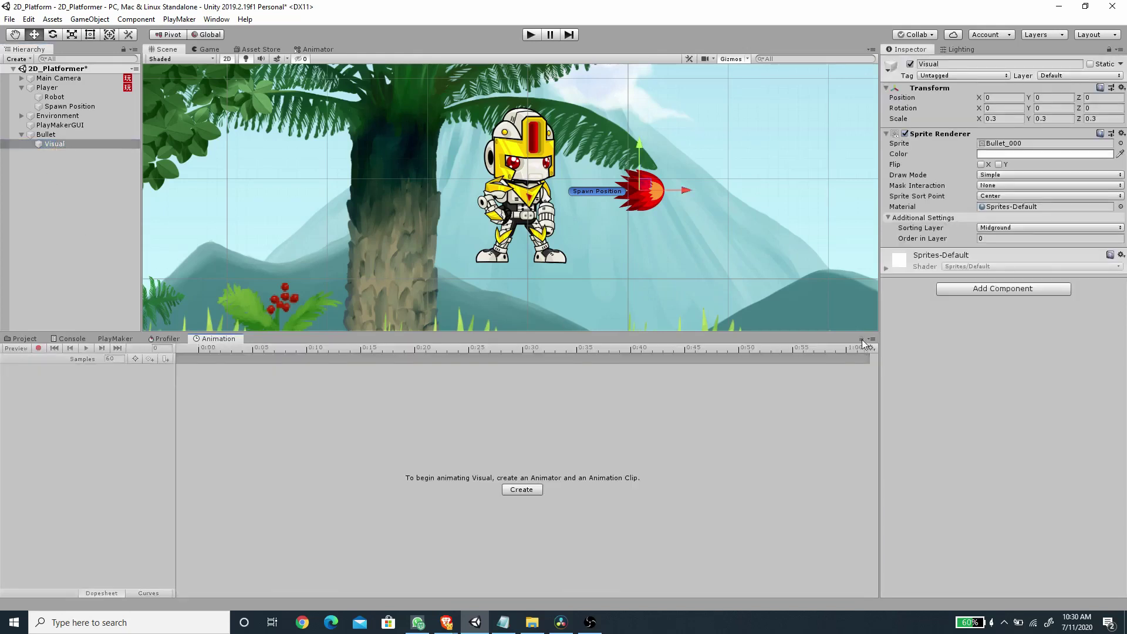
left_click(83, 188)
left_click(56, 145)
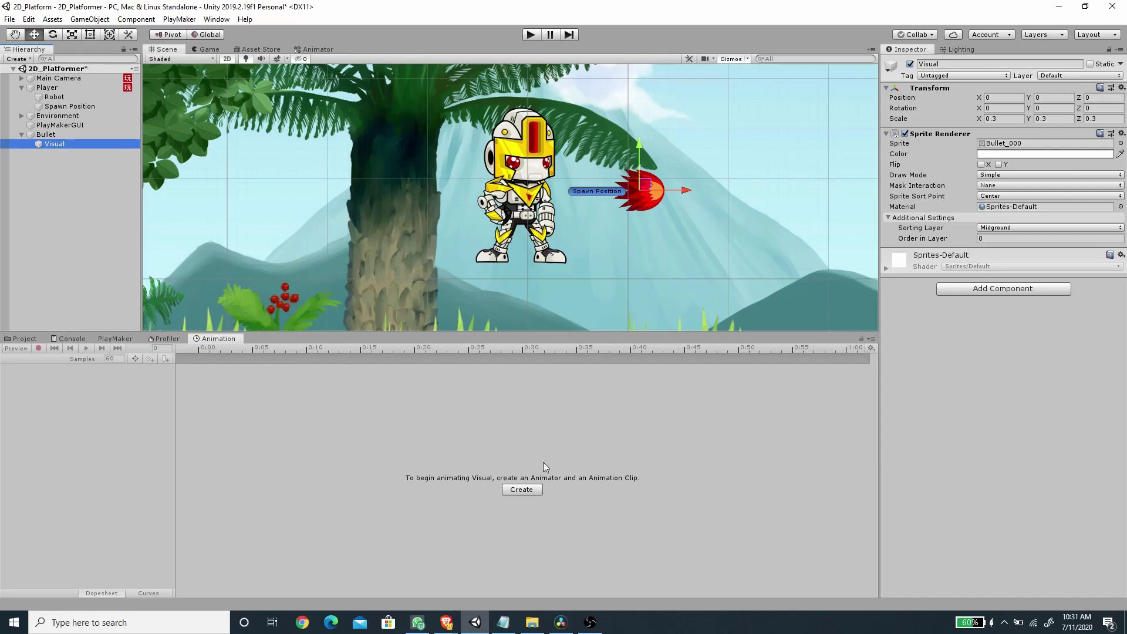
Create Visual's new animation clip, saved as Bullet Loop in Assets/Animation/Bullet.
left_click(526, 491)
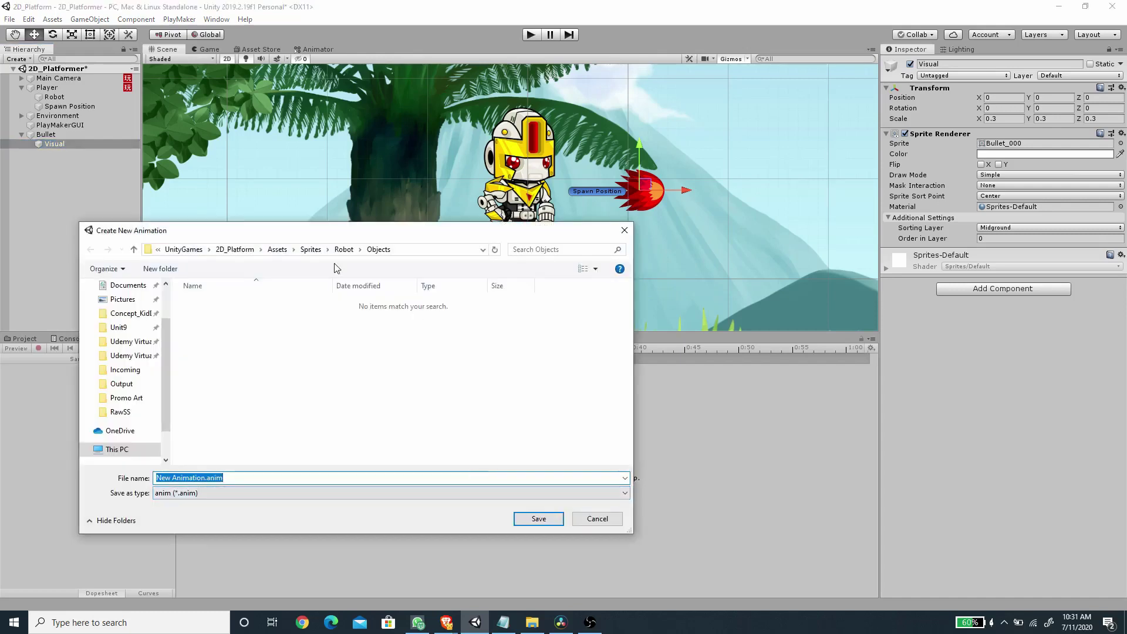
left_click(277, 249)
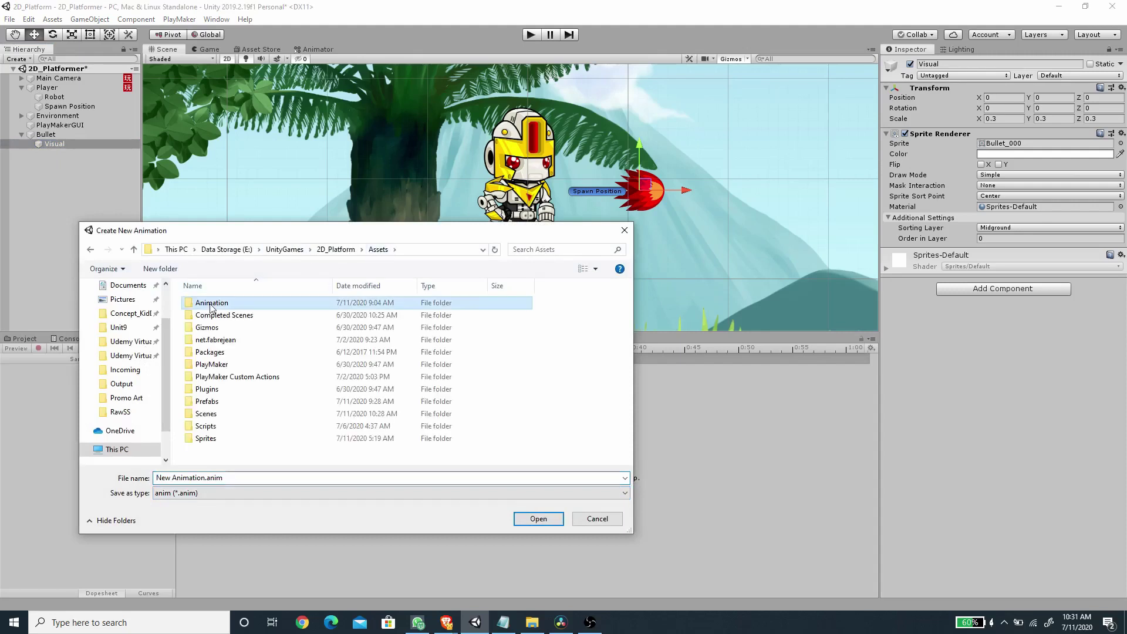
double_click(206, 303)
double_click(206, 302)
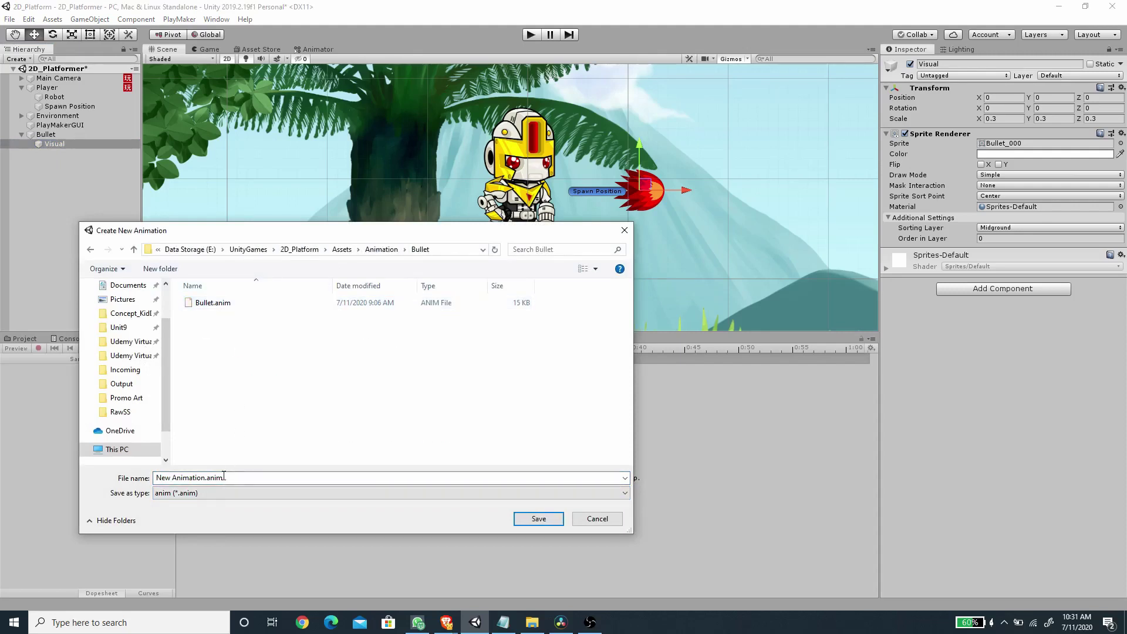
left_click_drag(235, 477, 94, 467)
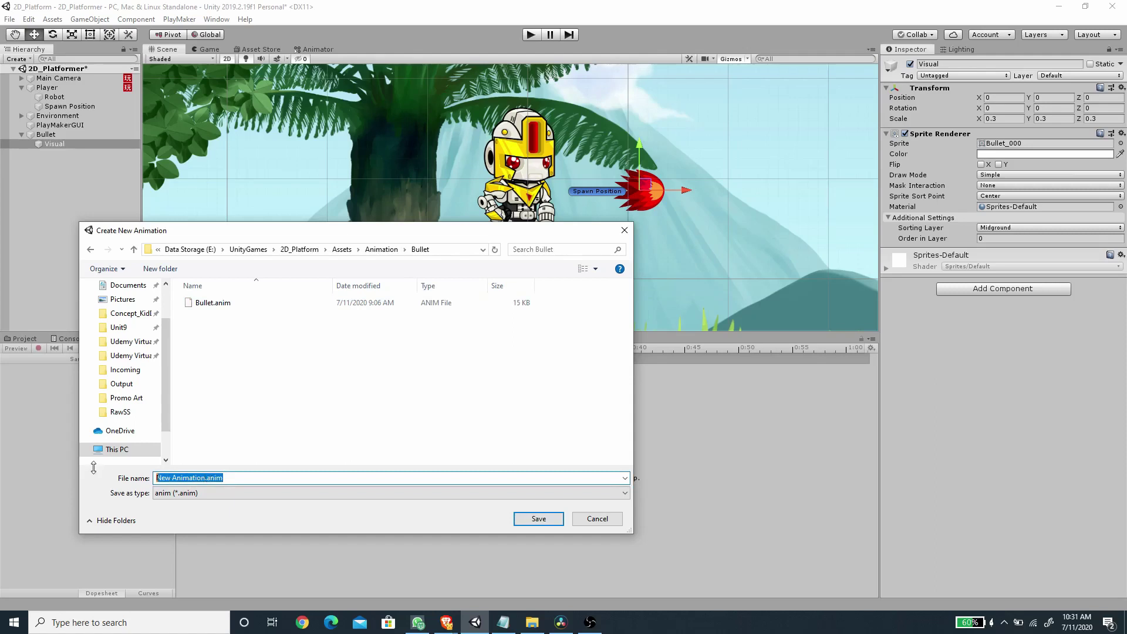
type("Bullet")
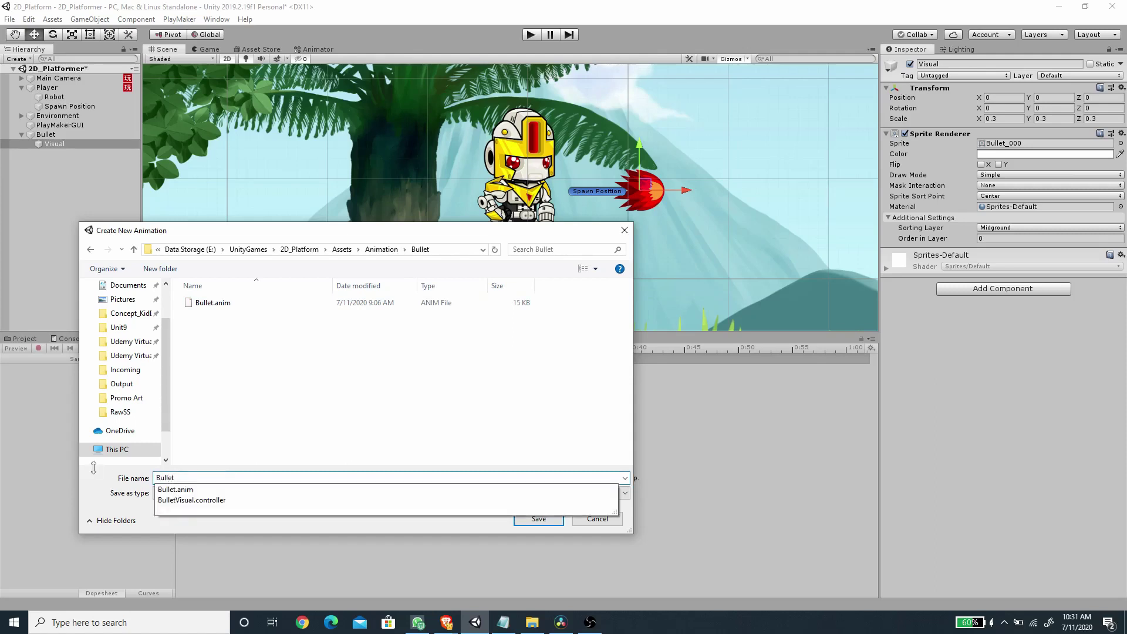
type("_Loop")
key("Return")
Check the Bullet Loop clip and Visual controller, then dock the Animation window beside Project.
left_click(24, 338)
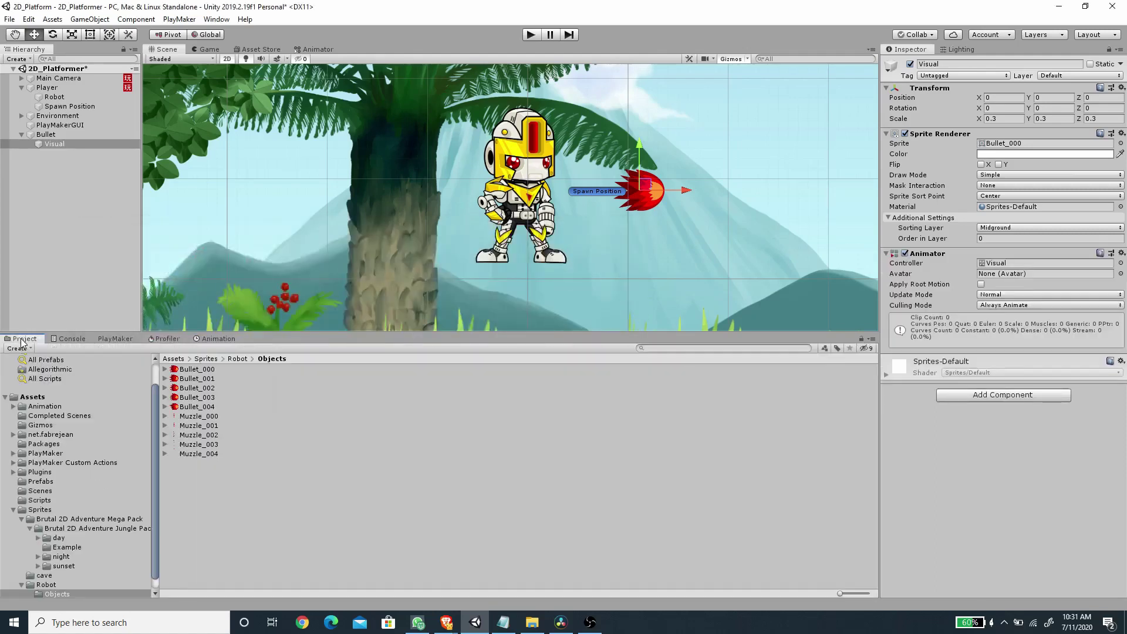
left_click(48, 407)
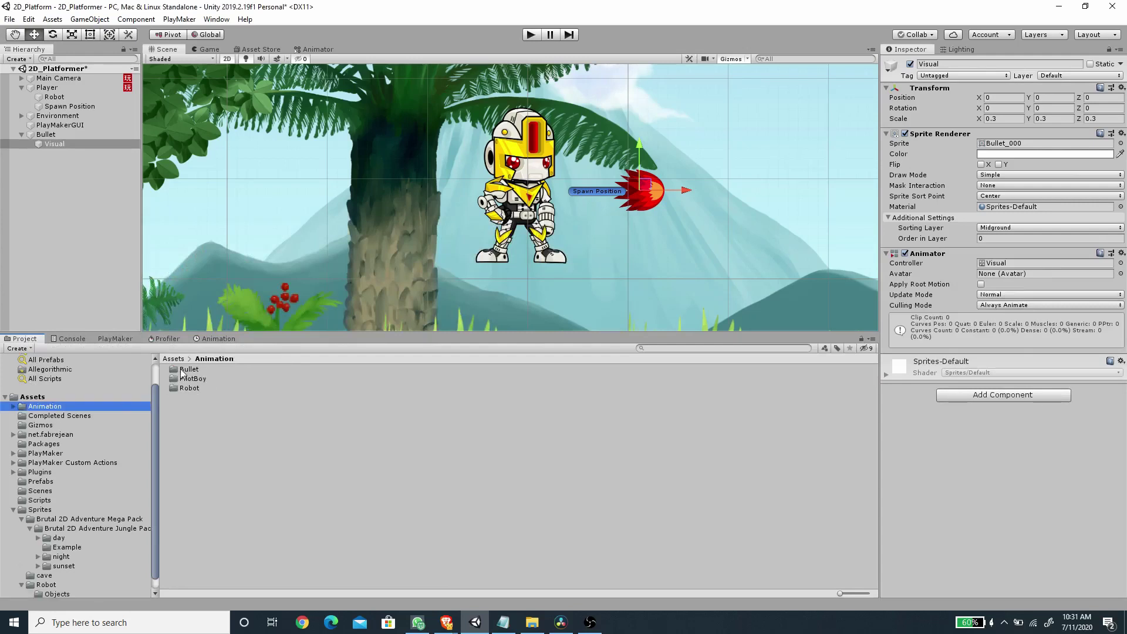
double_click(183, 370)
left_click(214, 379)
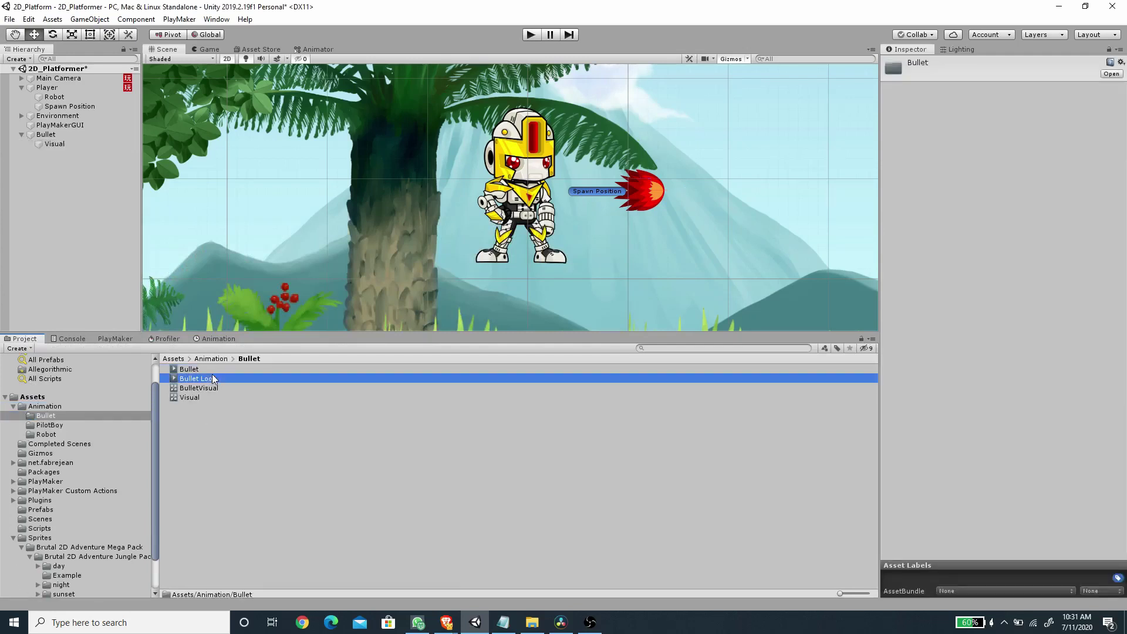
left_click(188, 397)
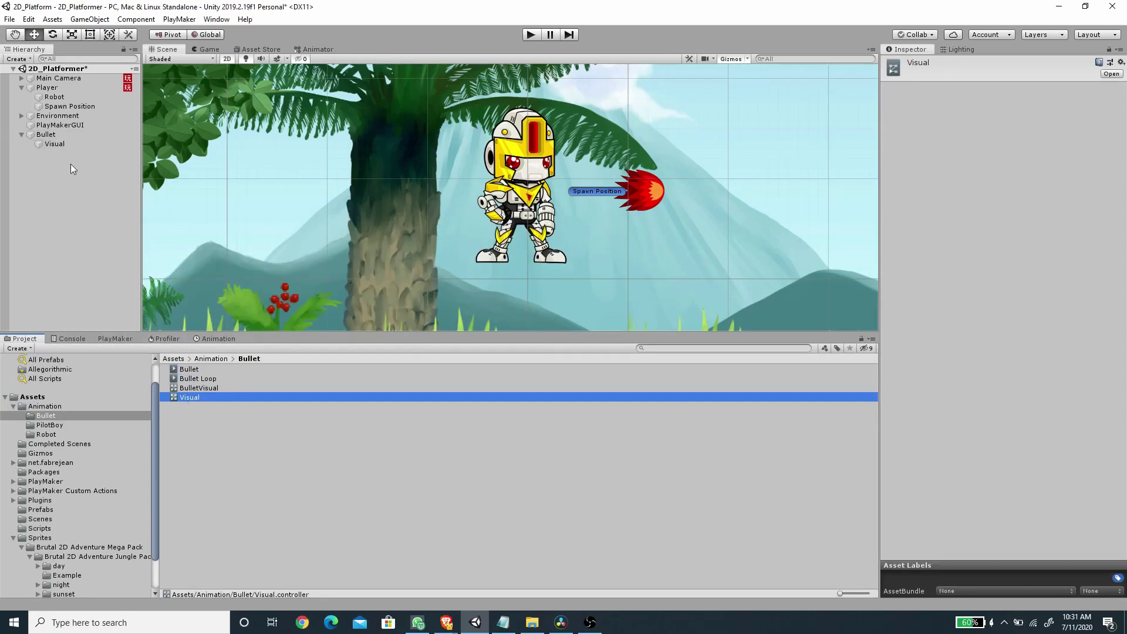
left_click(55, 144)
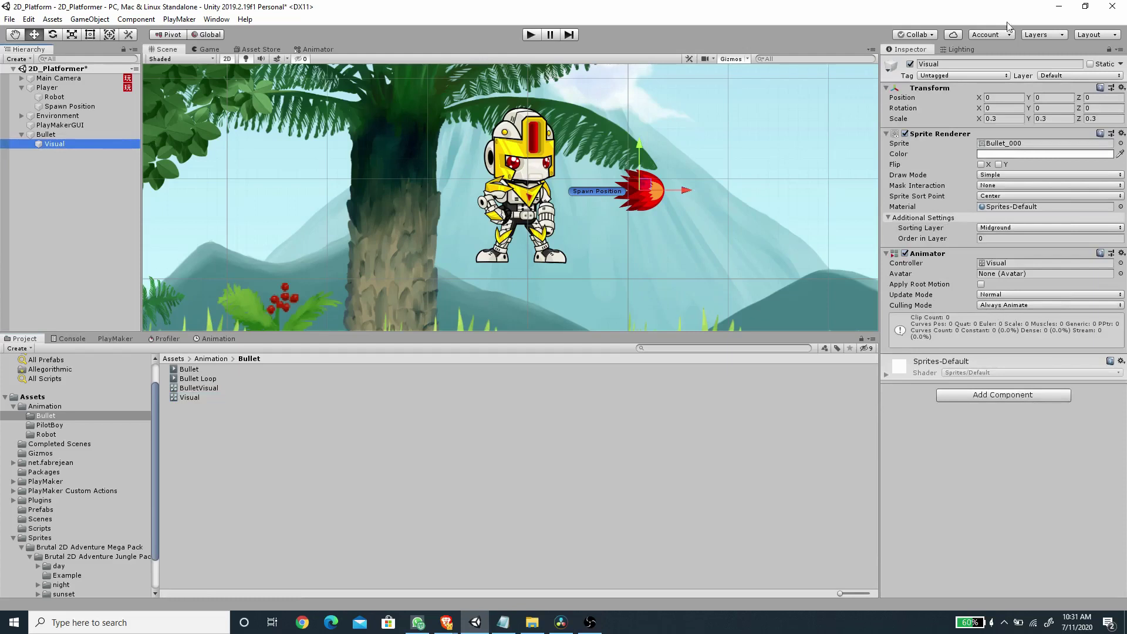
left_click(223, 338)
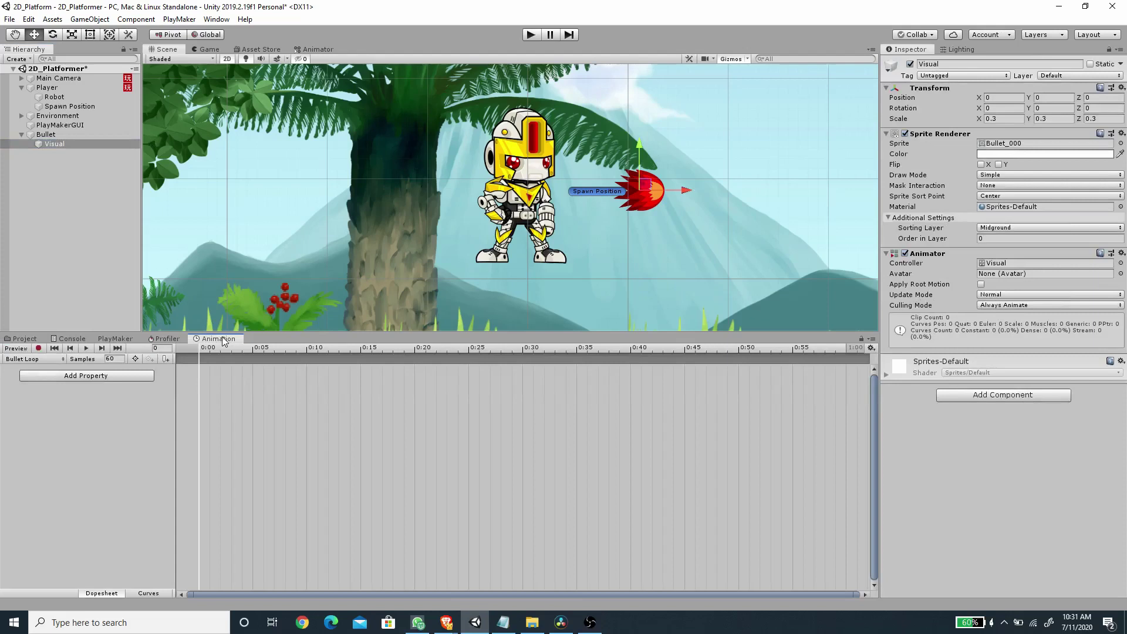
left_click_drag(219, 339, 868, 465)
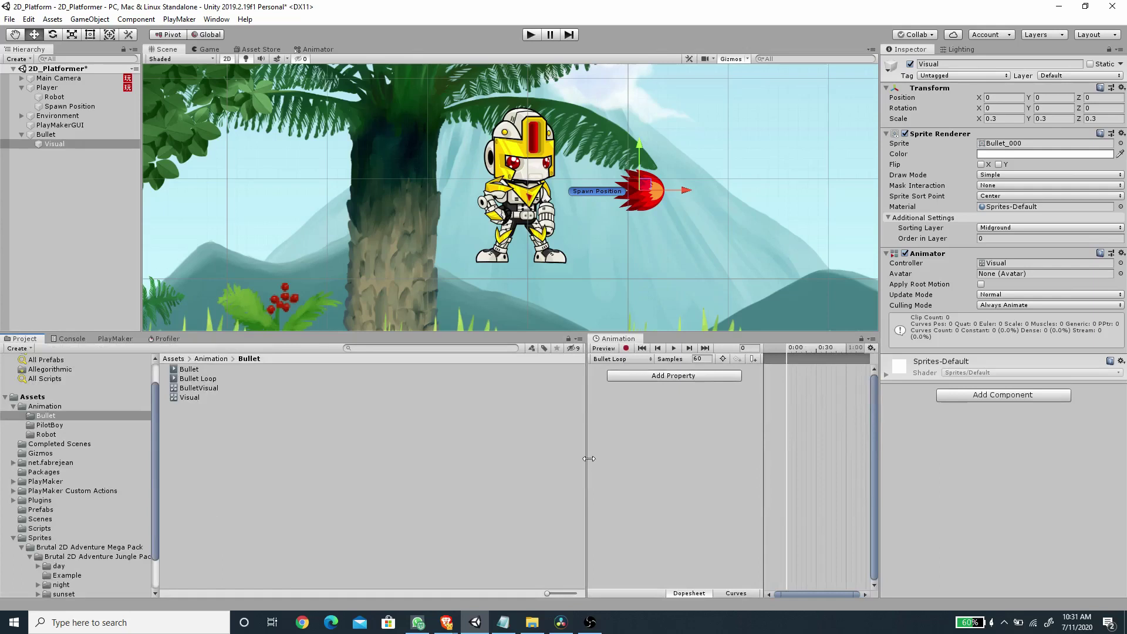
Add Bullet_000–Bullet_004 as dopesheet keyframes and set the sample rate to 20.
left_click_drag(587, 464, 429, 464)
scroll(82, 581, "down", 3)
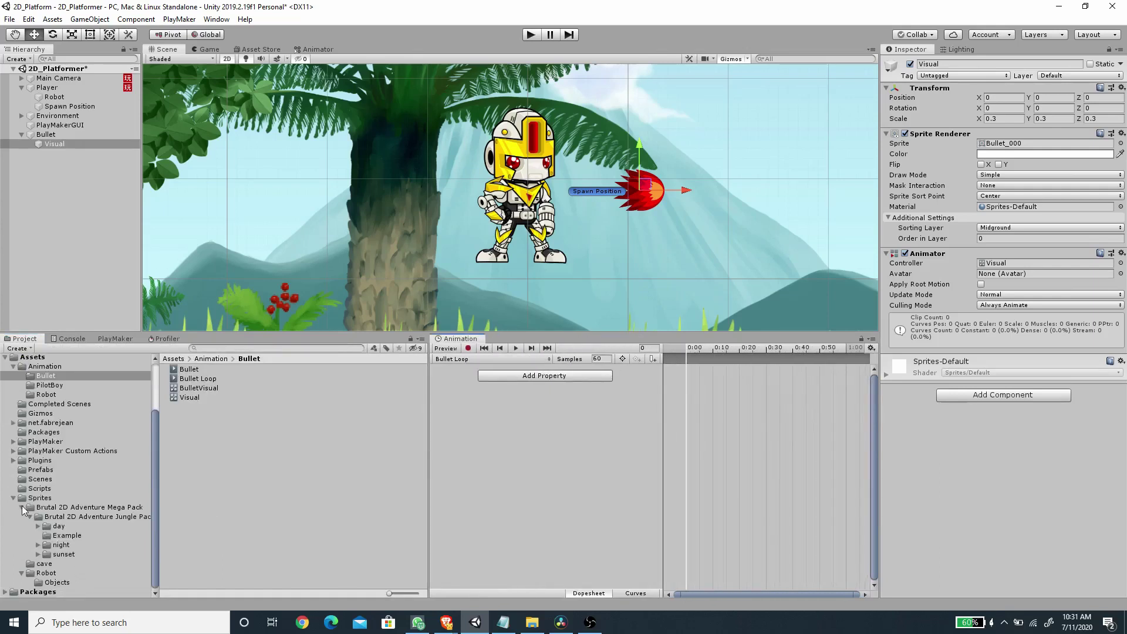
left_click(61, 583)
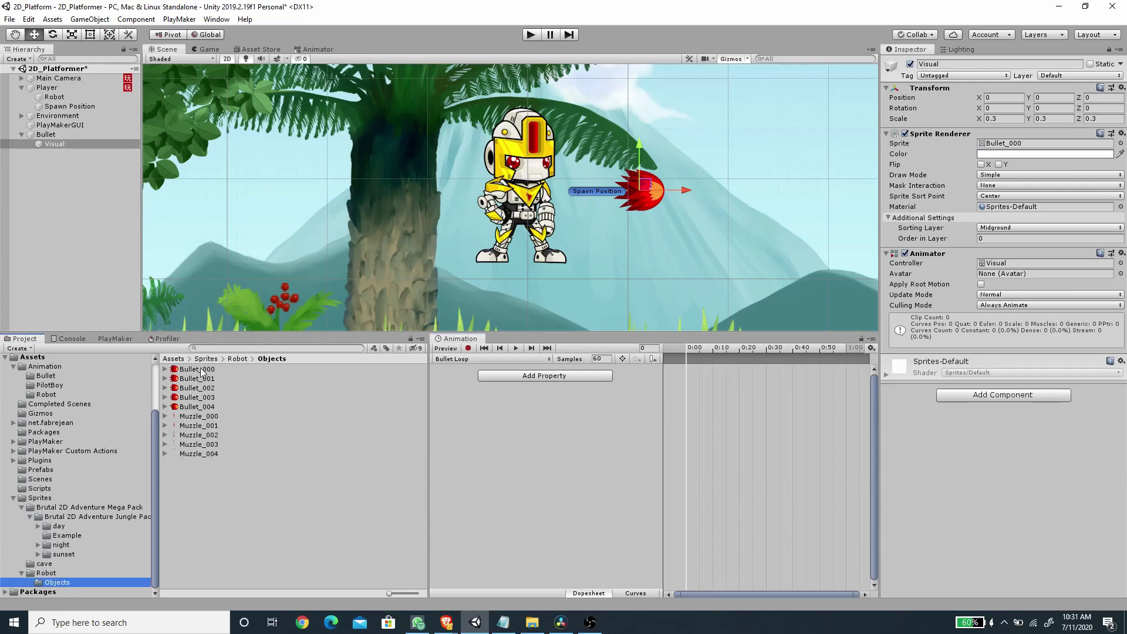
left_click(202, 370)
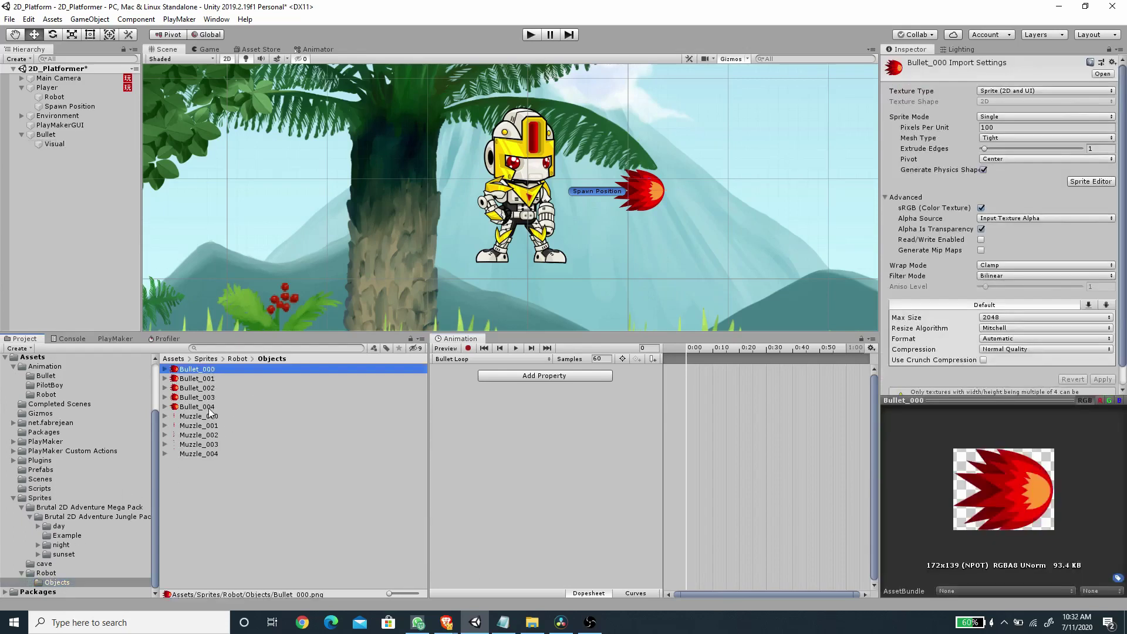
left_click(209, 407, "shift")
left_click_drag(195, 374, 689, 377)
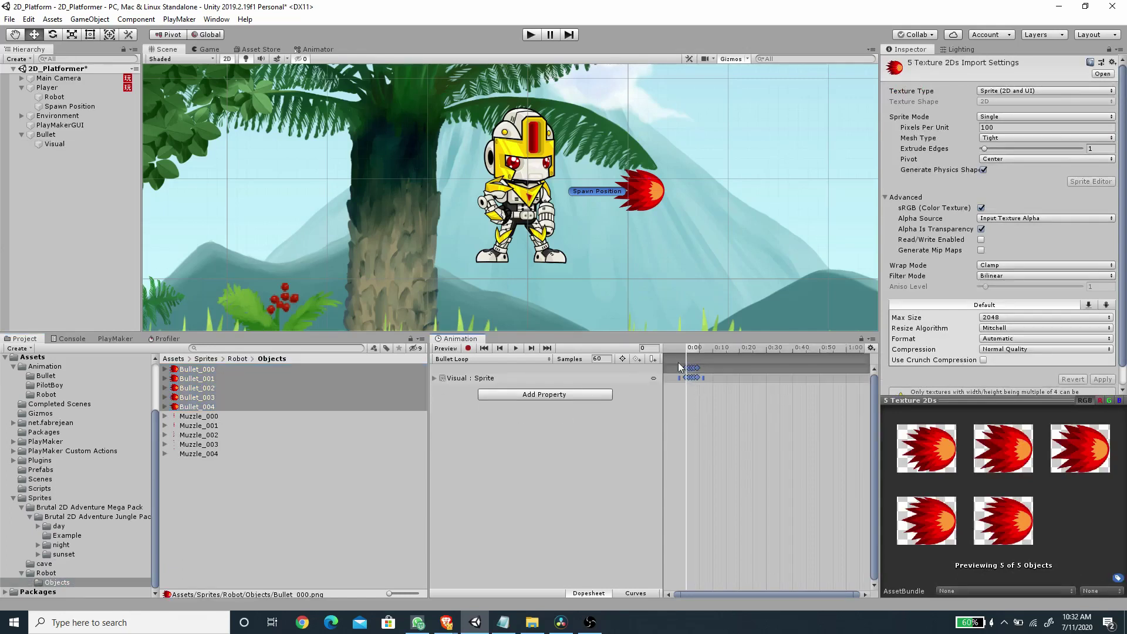
left_click(515, 349)
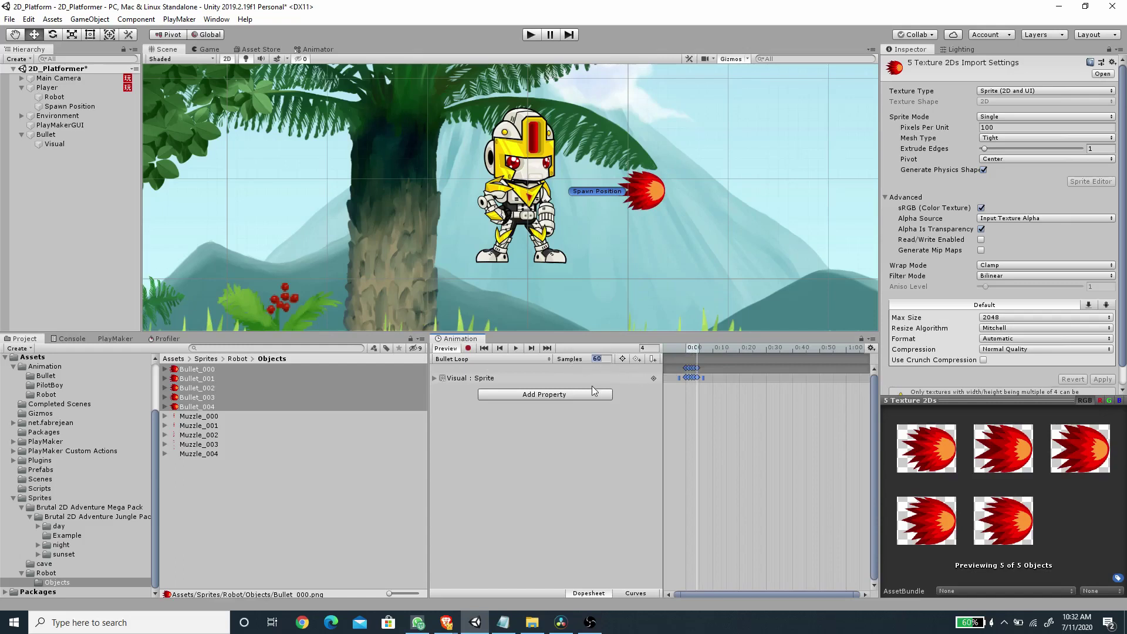
key("Return")
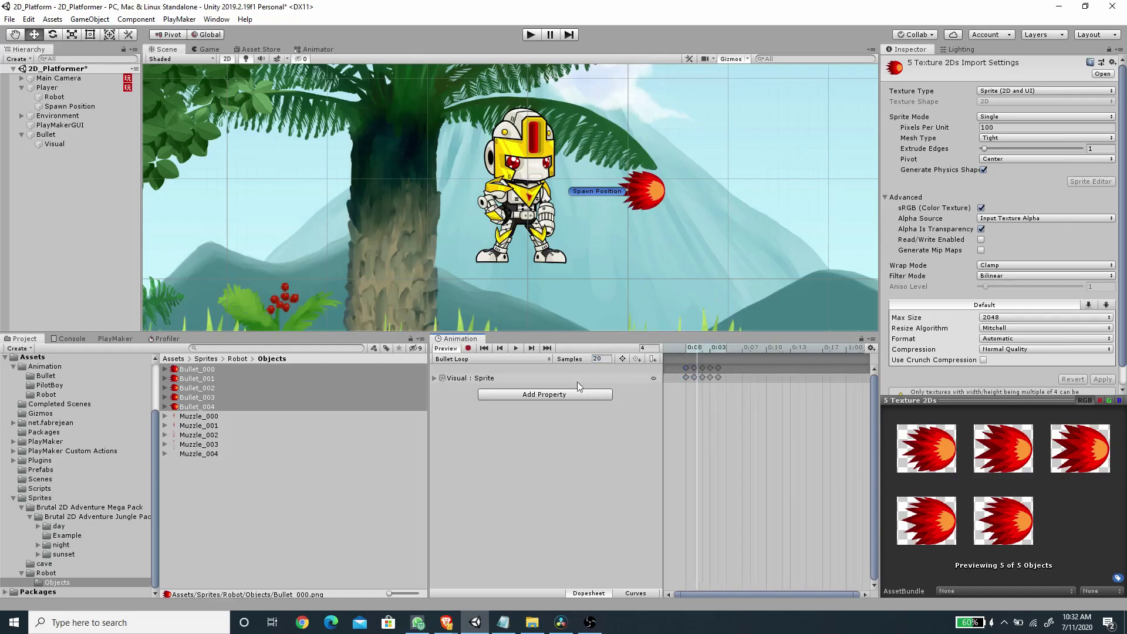
Preview the animation, turn on Loop Time for Bullet Loop, and return the timeline to the lower panel.
left_click(871, 348)
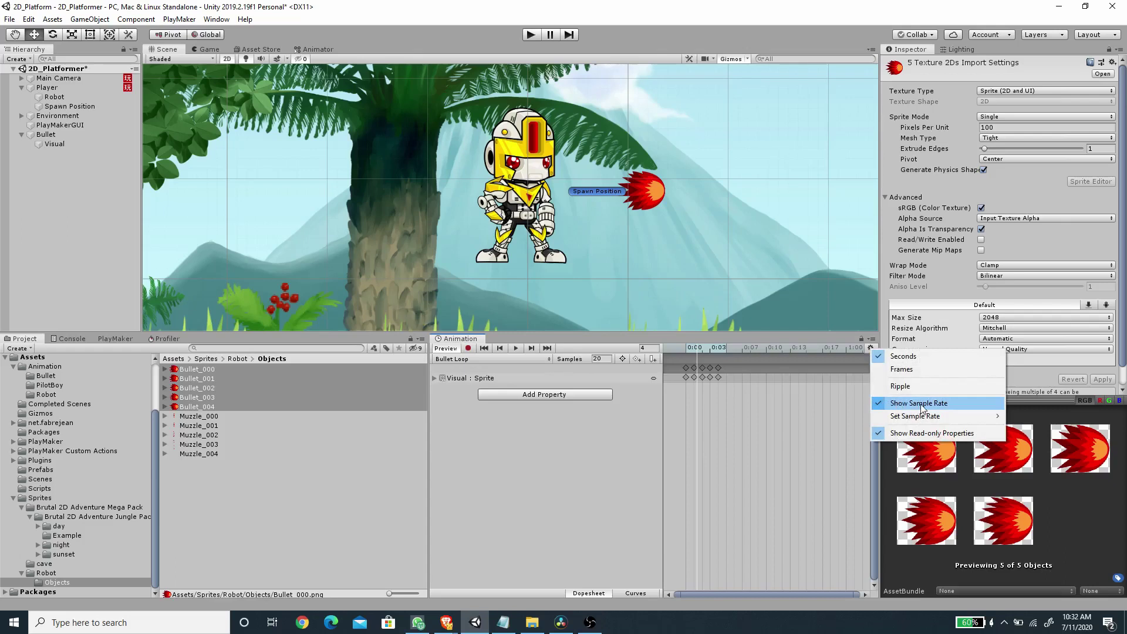
left_click(568, 499)
left_click(516, 348)
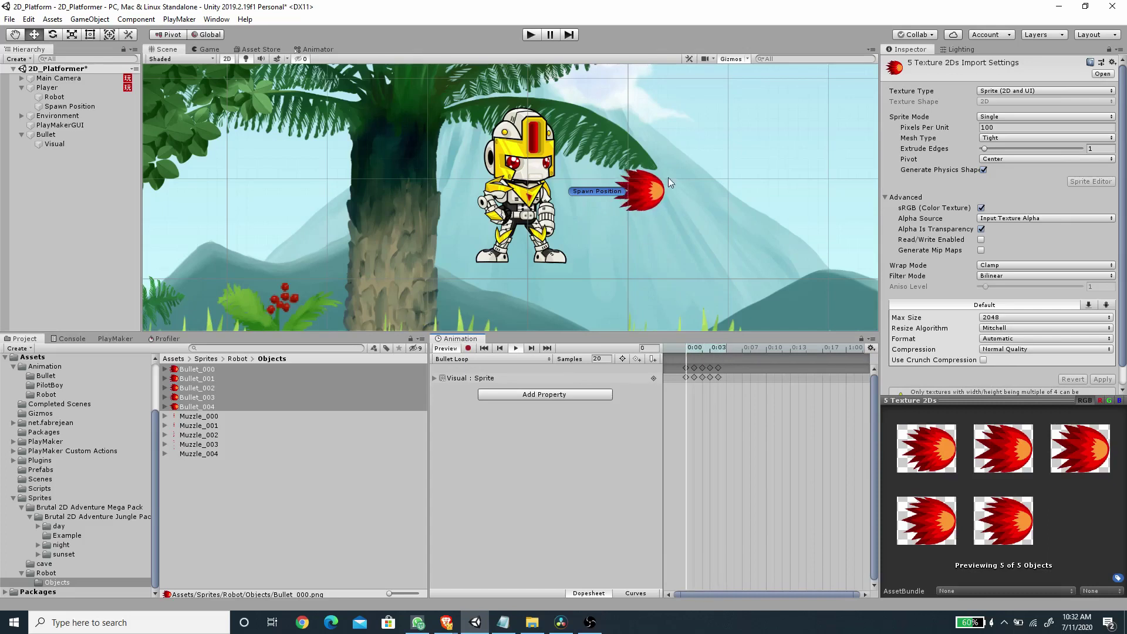
left_click(50, 379)
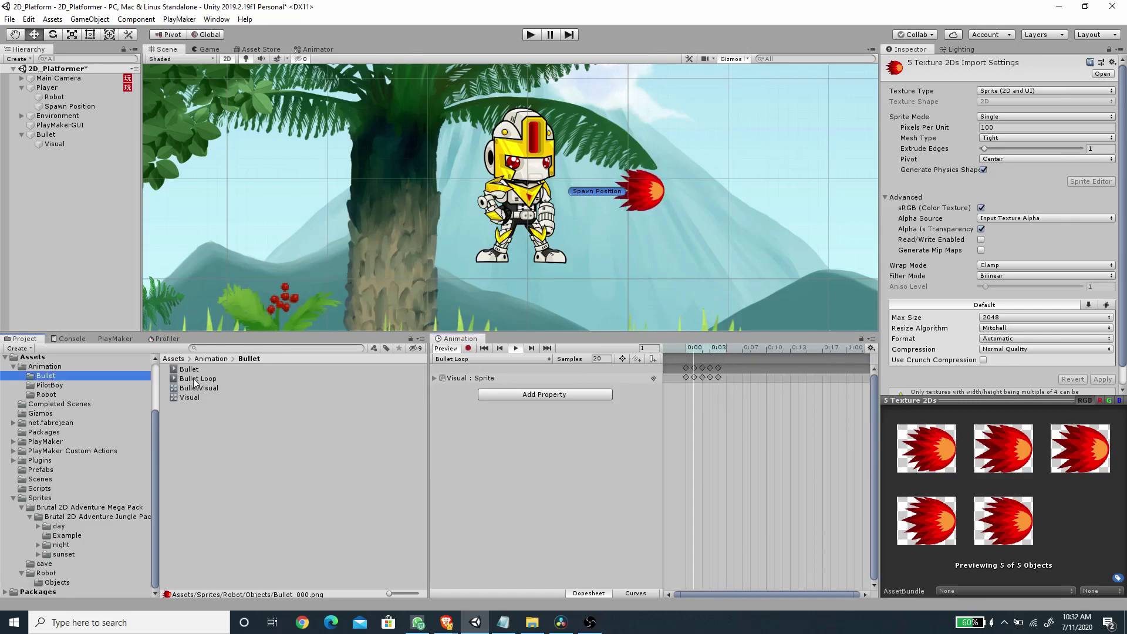
left_click(195, 380)
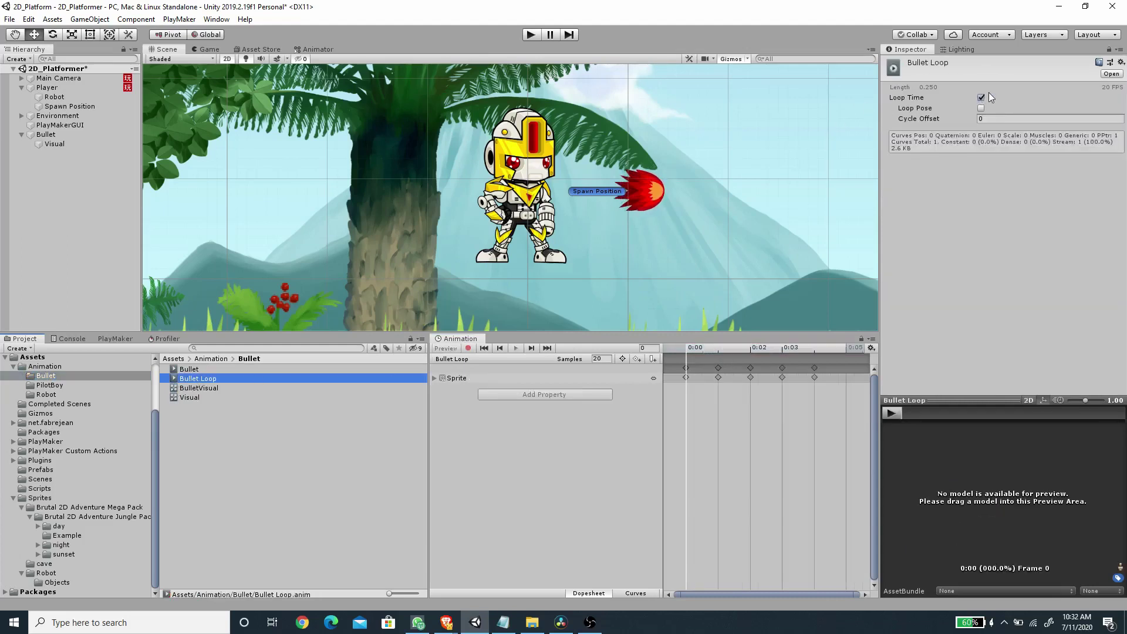
left_click_drag(459, 338, 206, 348)
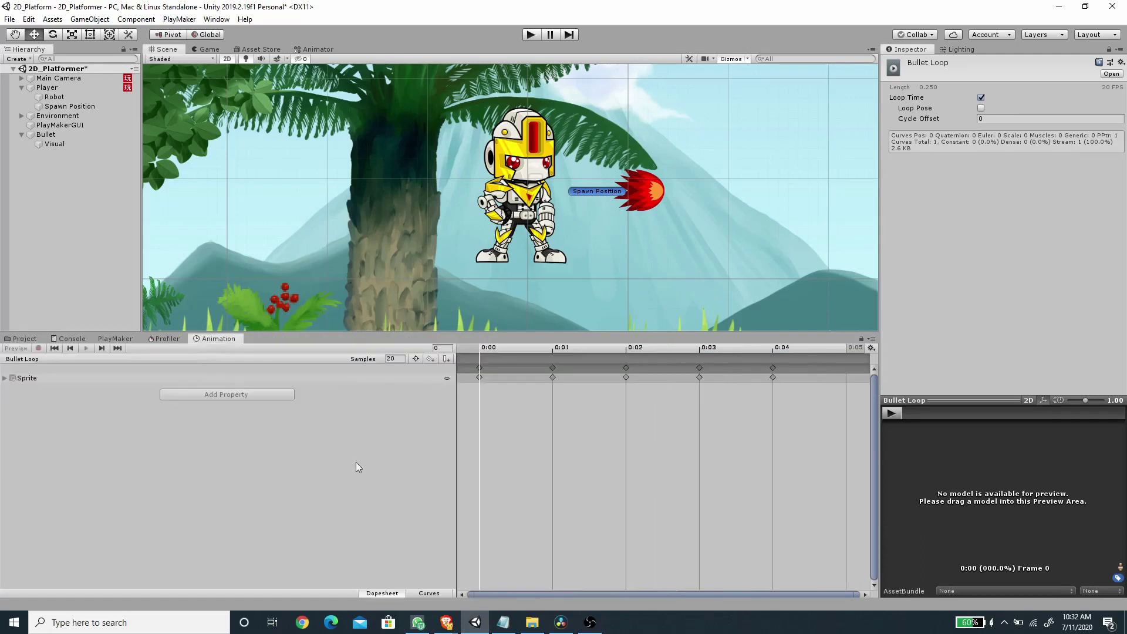
Add a trigger Circle Collider 2D of radius 0.2 to the Bullet object.
left_click(27, 340)
left_click(45, 134)
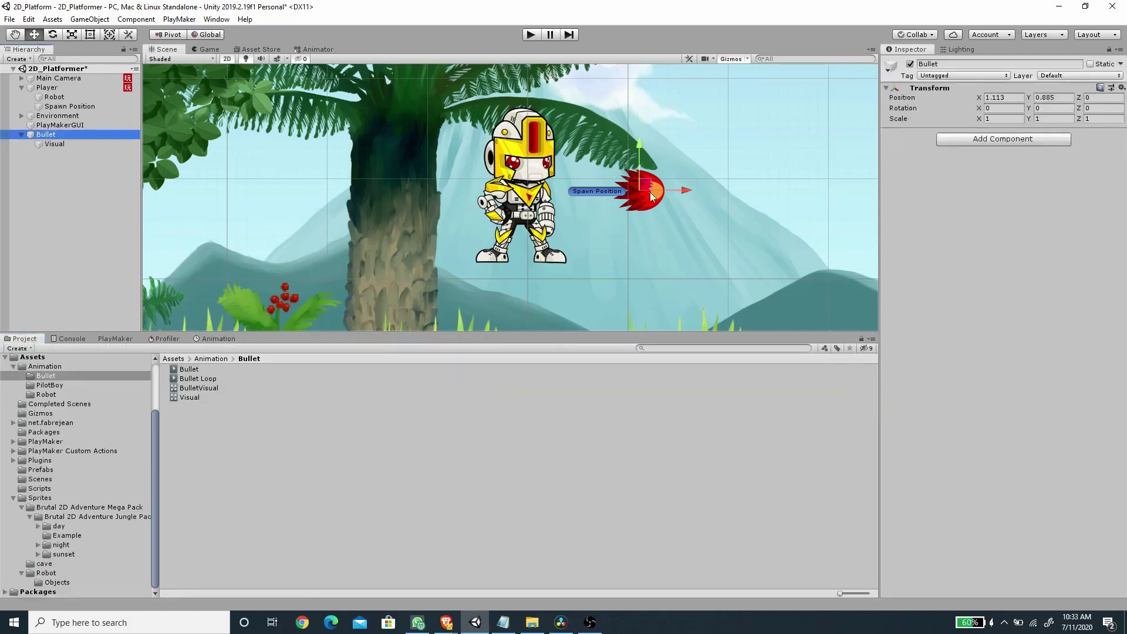
left_click(963, 141)
type("circ")
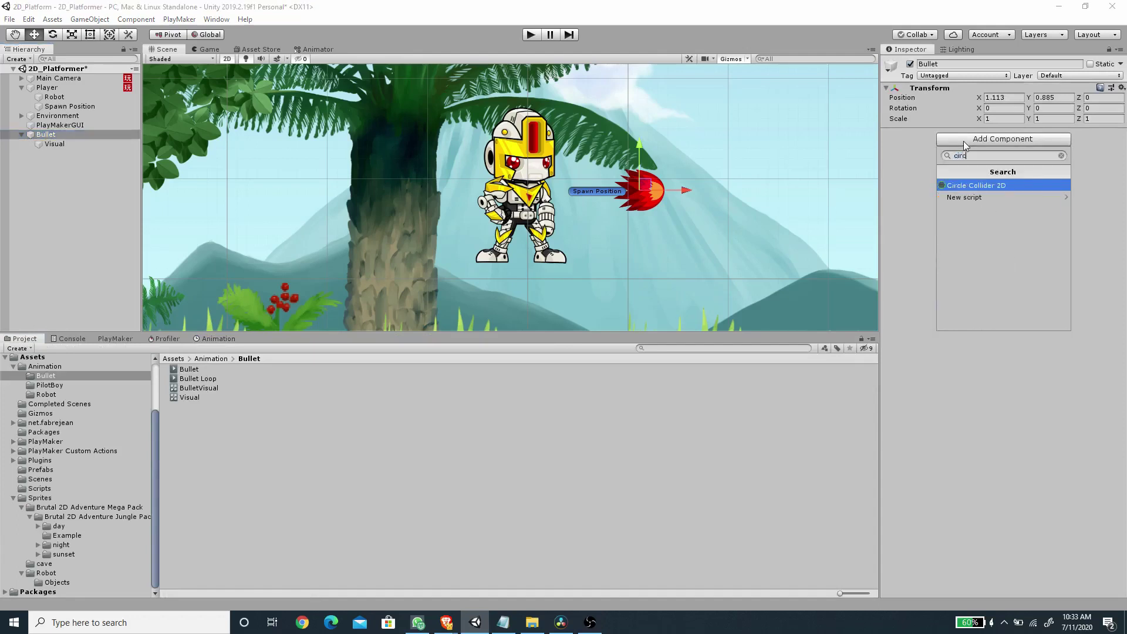
key("Return")
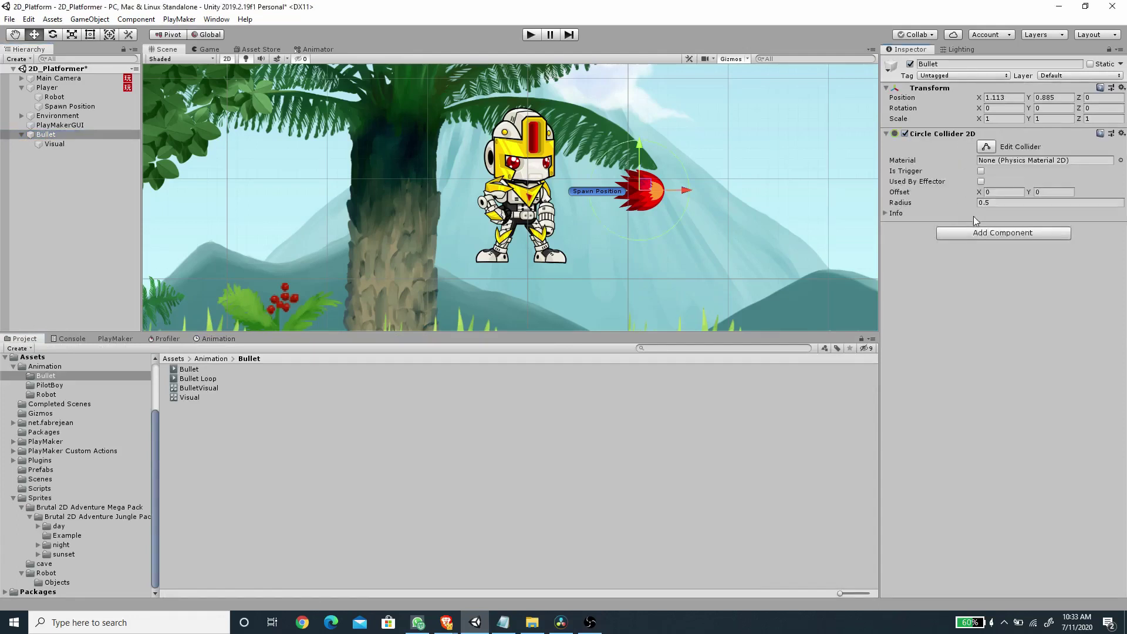
left_click_drag(964, 203, 956, 203)
Add a Rigidbody 2D with Gravity Scale 0 to Bullet and save the scene.
left_click(976, 233)
type("rigid")
key("Down")
key("Return")
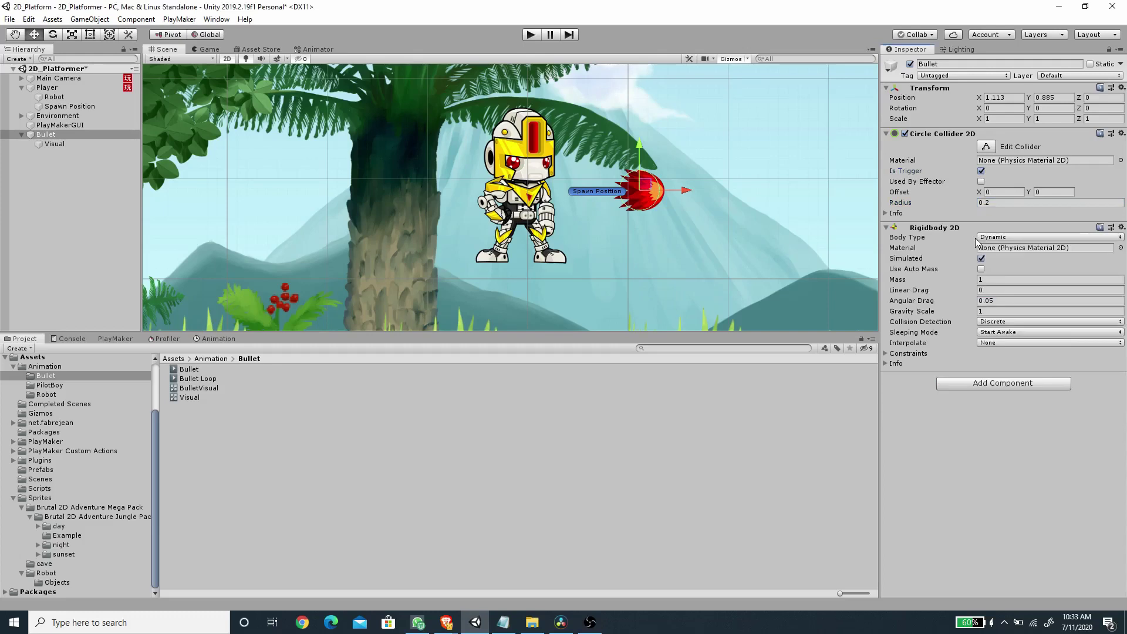
left_click(990, 313)
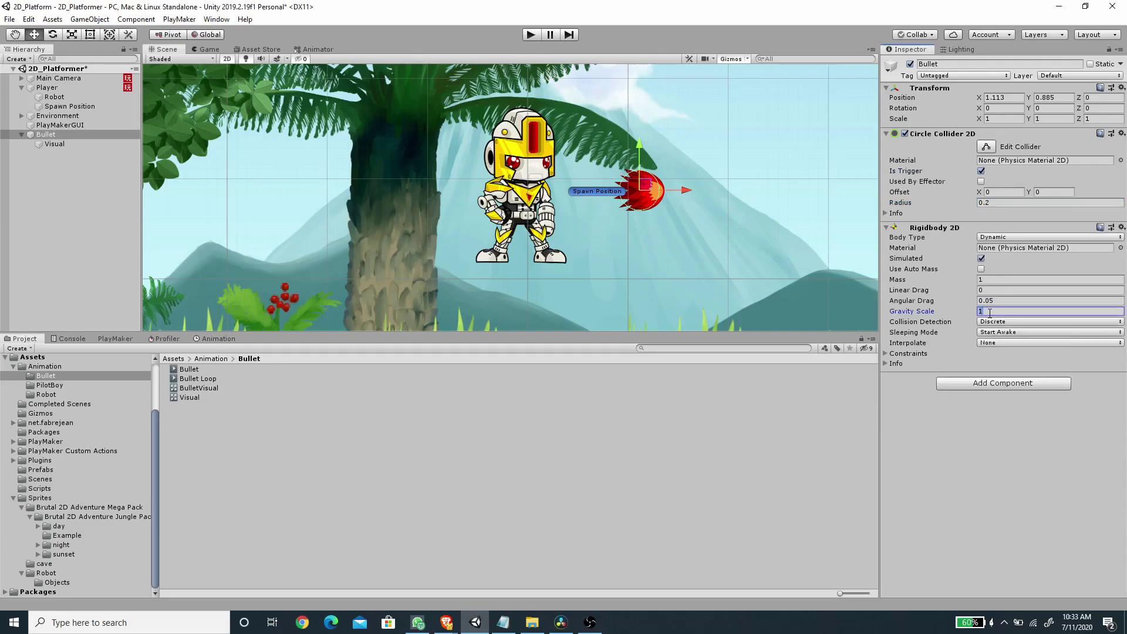
type("0")
key("ctrl+s")
left_click(54, 136)
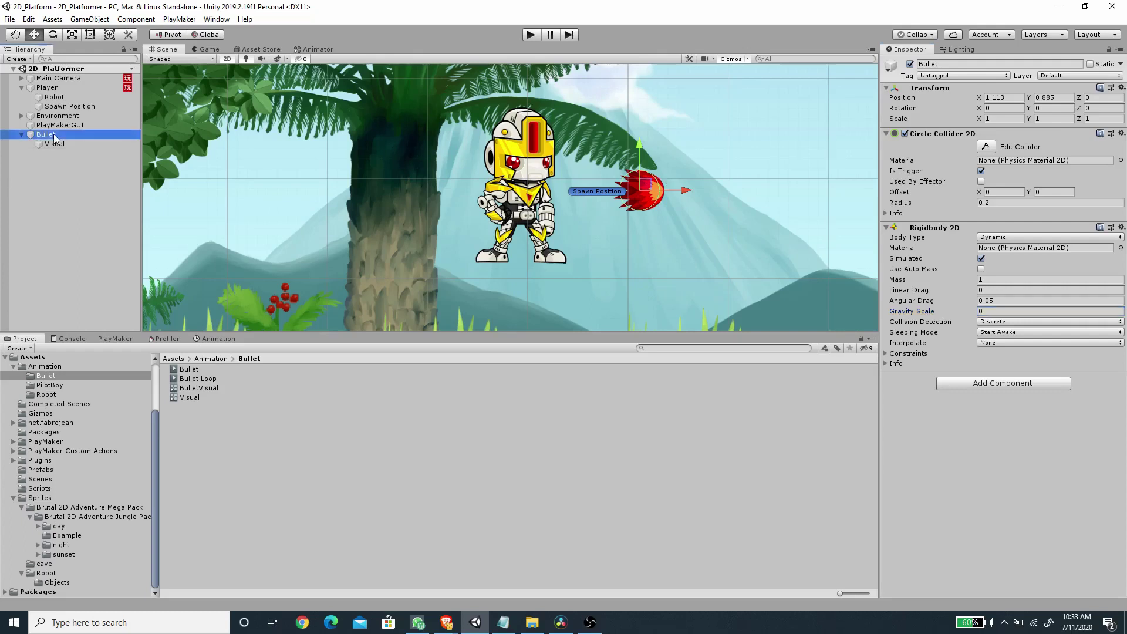
Add a PlayMaker FSM named Bullet to the Bullet object.
left_click(112, 338)
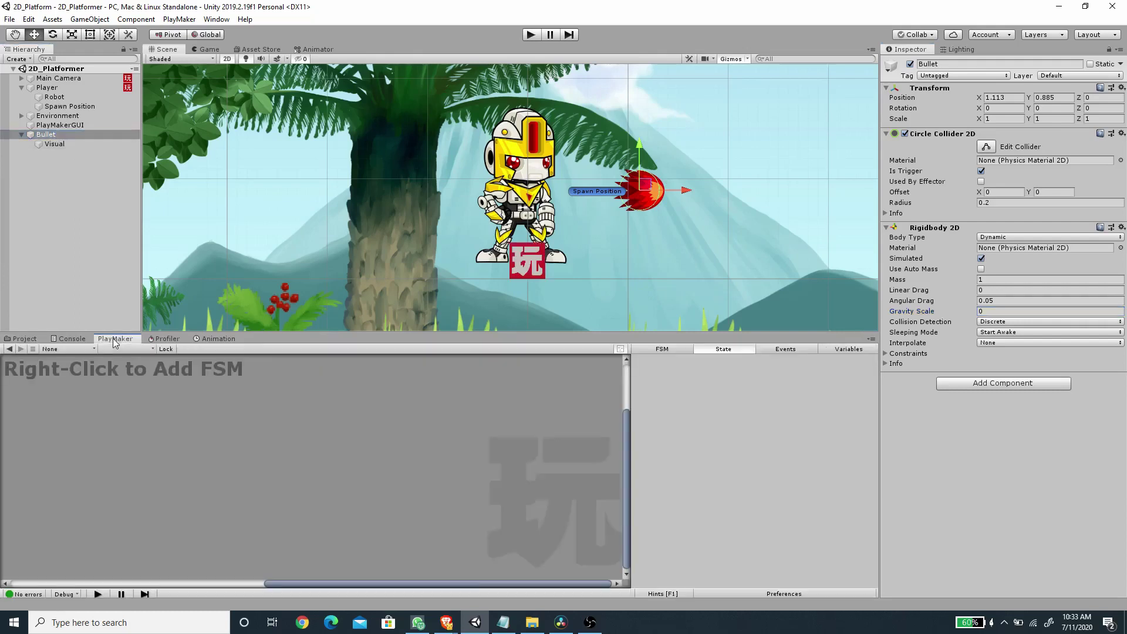
right_click(304, 464)
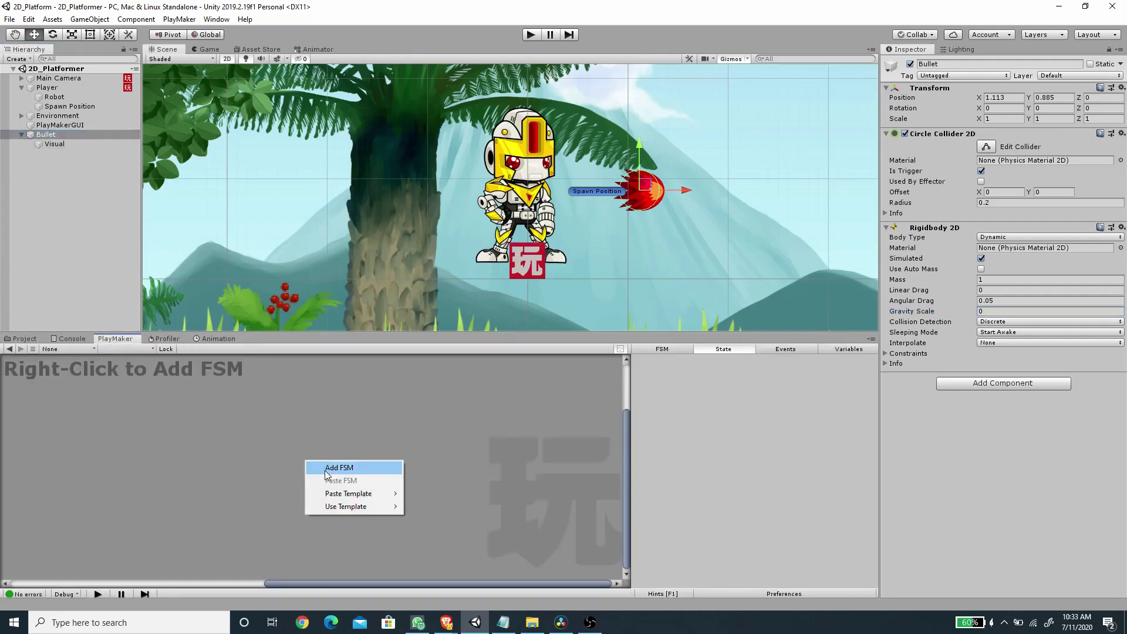
left_click(339, 468)
left_click(661, 349)
left_click(681, 359)
type("Bullet")
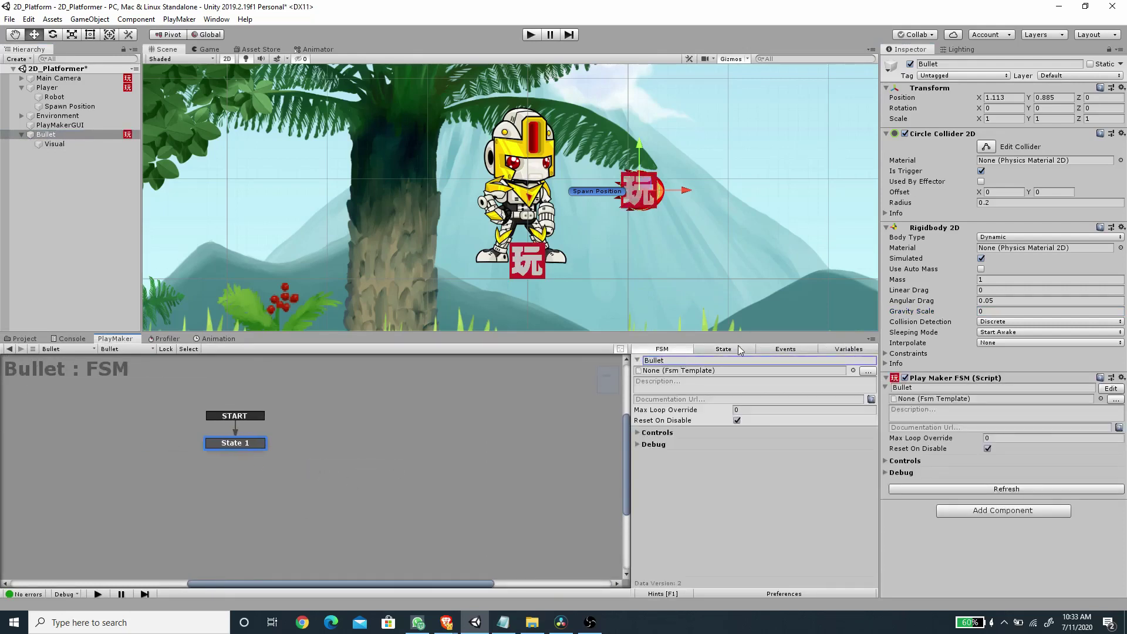
Rename the FSM's first state to Move Bullet.
left_click(736, 346)
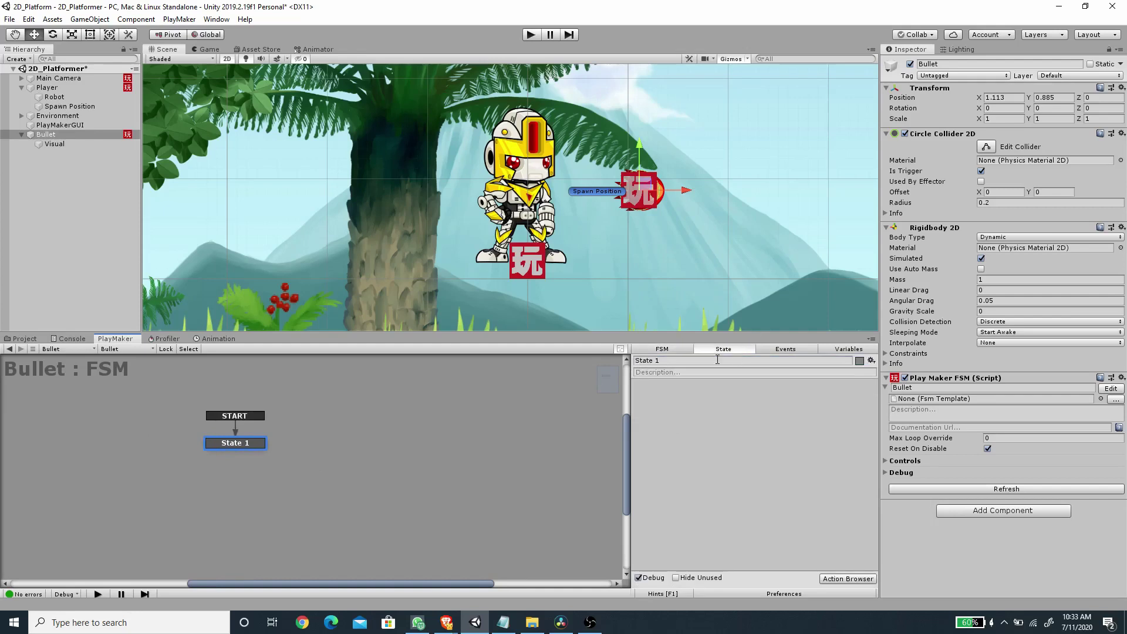
left_click(819, 358)
type("M")
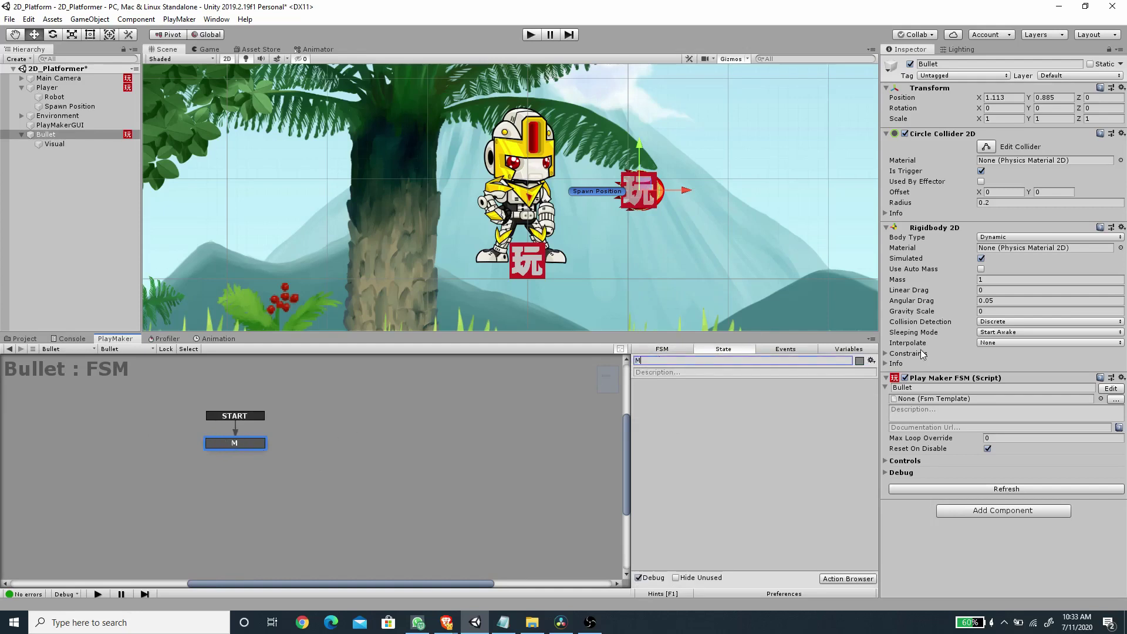
type("ove Bullet")
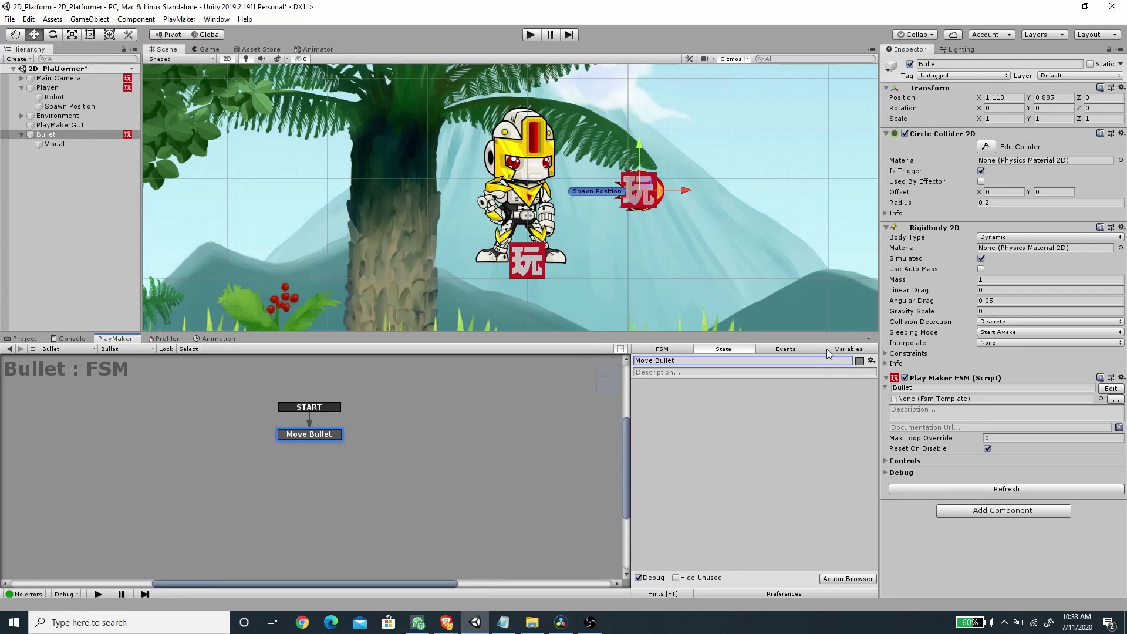
left_click(859, 349)
Add float variables Speed and Direction to the Bullet FSM.
left_click(726, 568)
type("Speed")
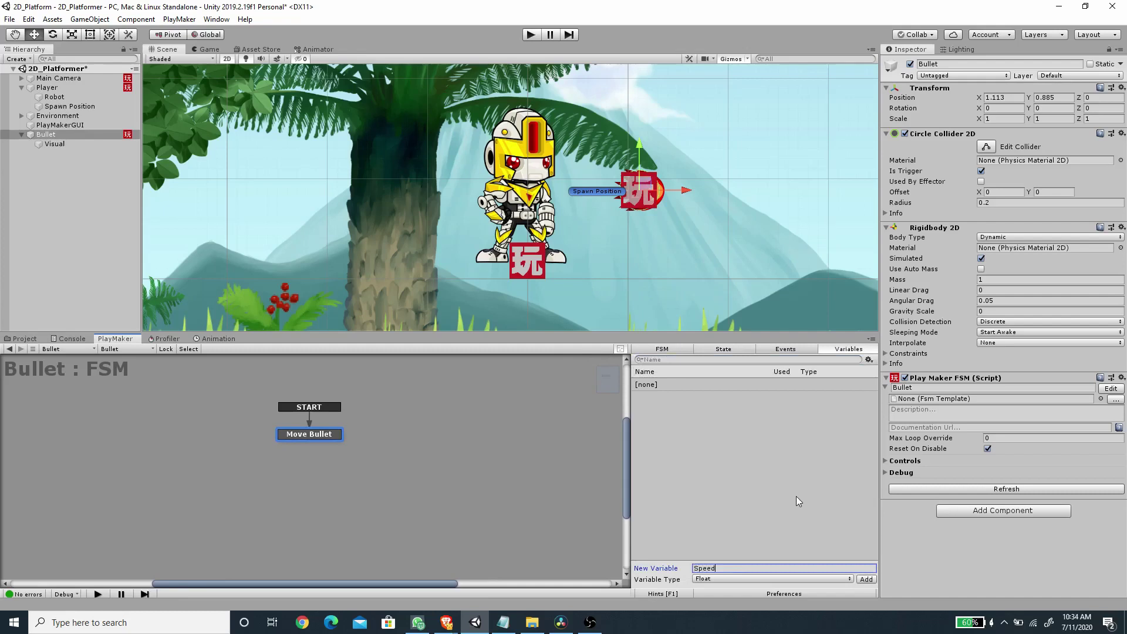
key("Return")
left_click(790, 529)
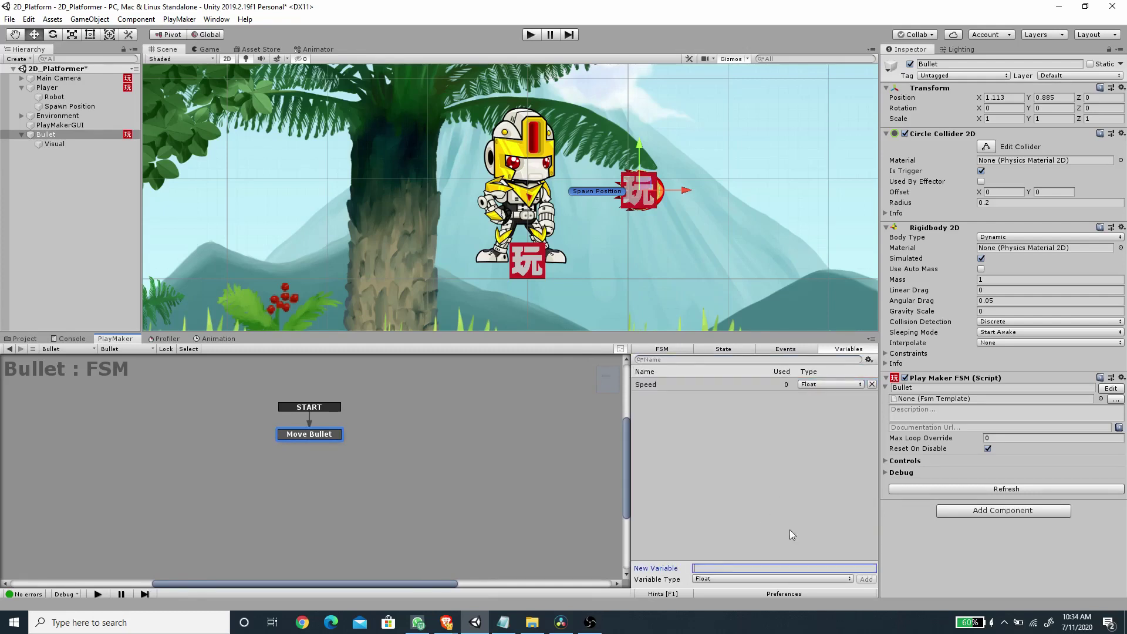
type("Direction")
key("Return")
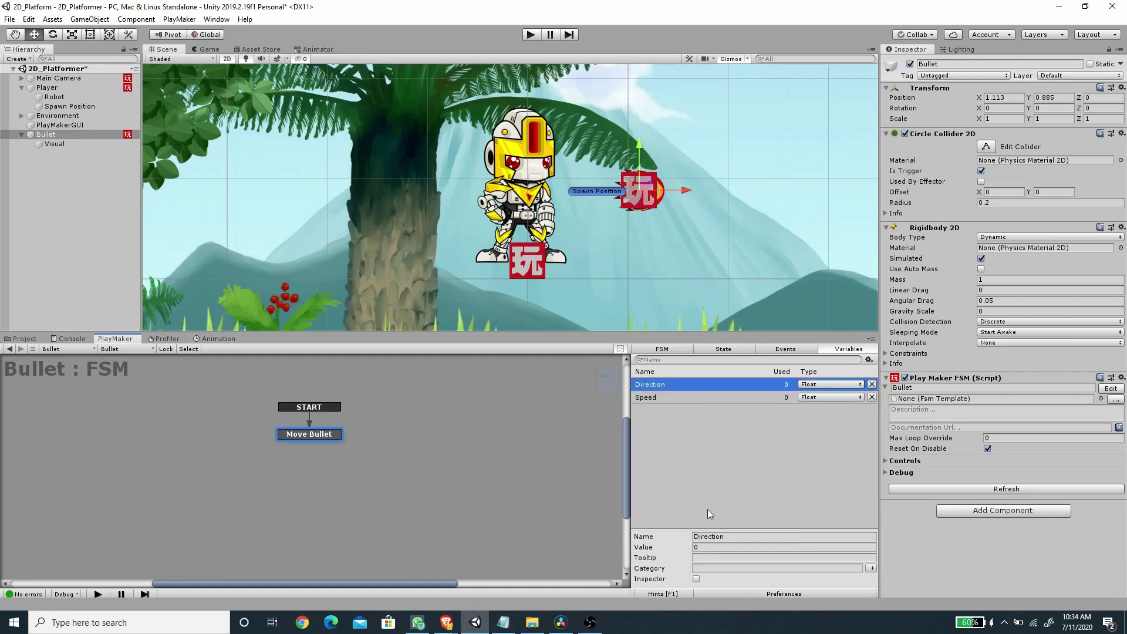
Set Direction's value to 1 and Speed's value to 7.
left_click(709, 548)
type("1")
left_click(667, 396)
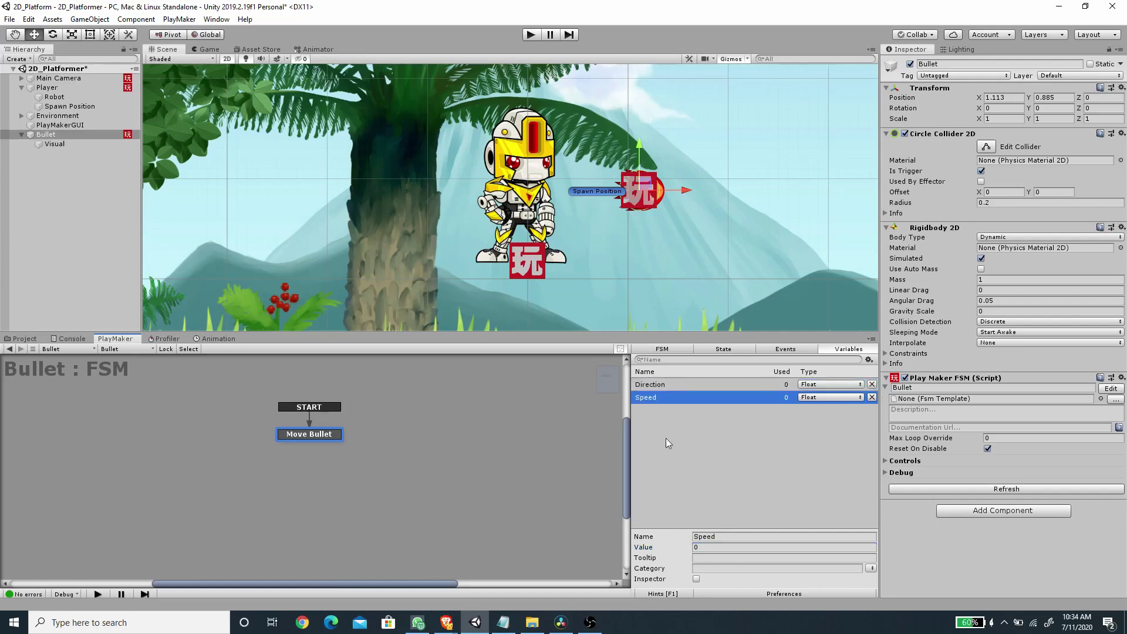
left_click(714, 548)
type("7")
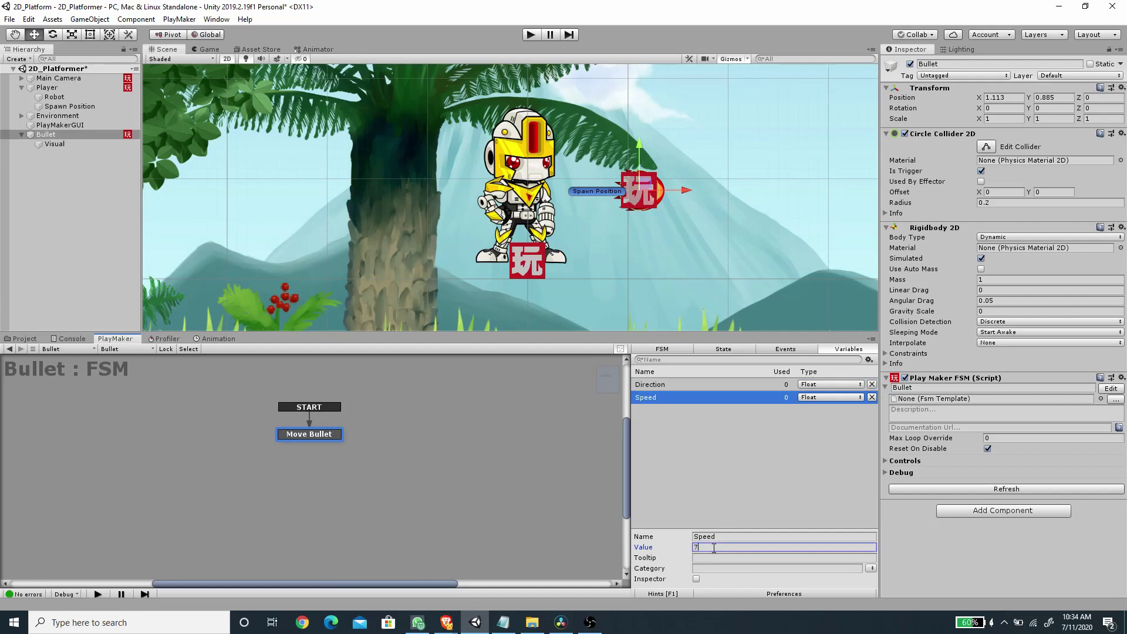
left_click(648, 387)
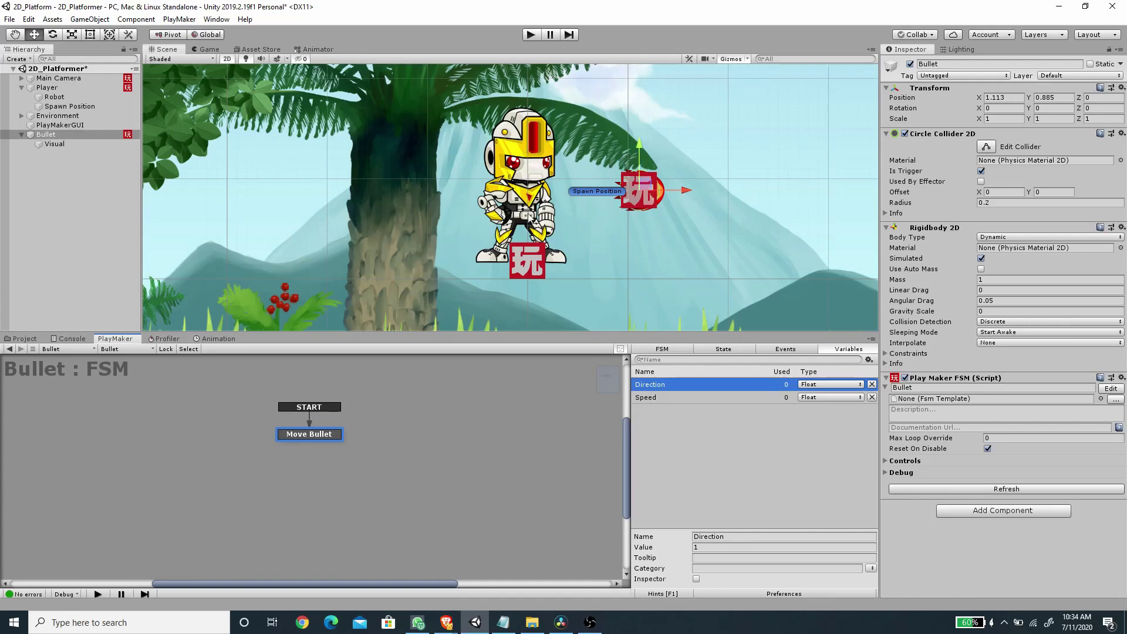
left_click(321, 435)
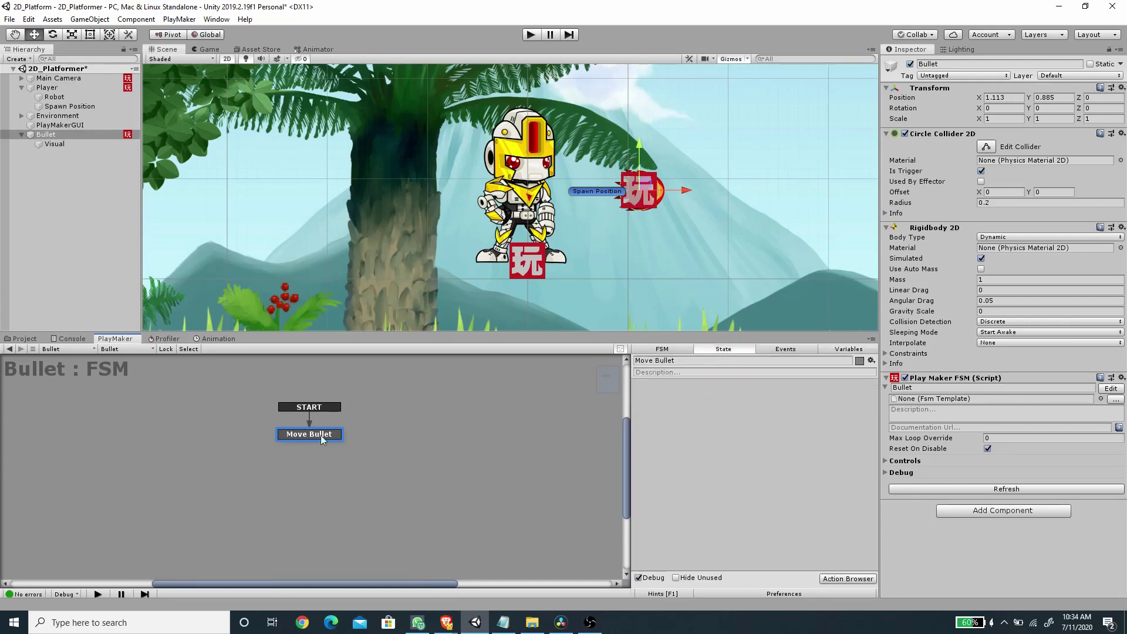
Add a Float Multiply action to Move Bullet that multiplies Speed by the Direction variable.
left_click(847, 578)
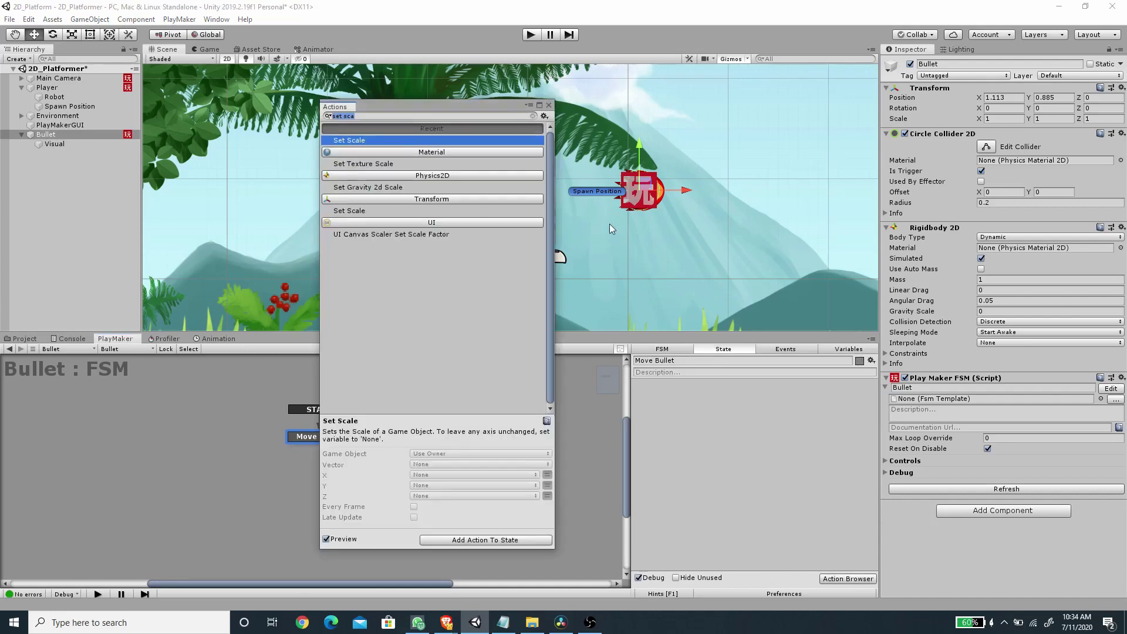
type("float mult")
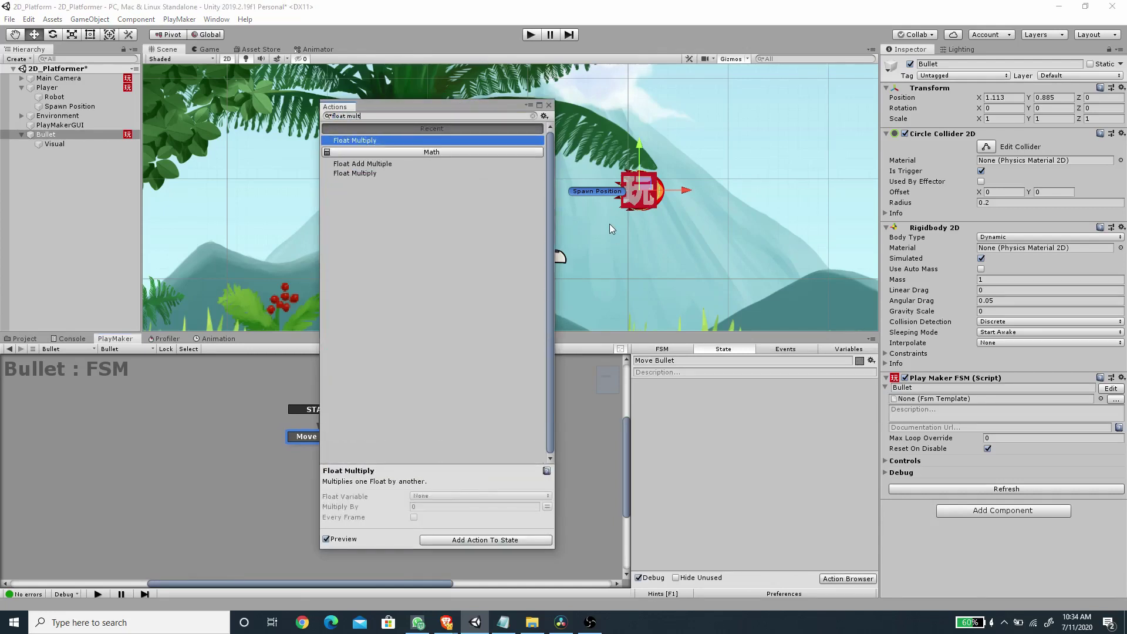
key("Return")
left_click(743, 397)
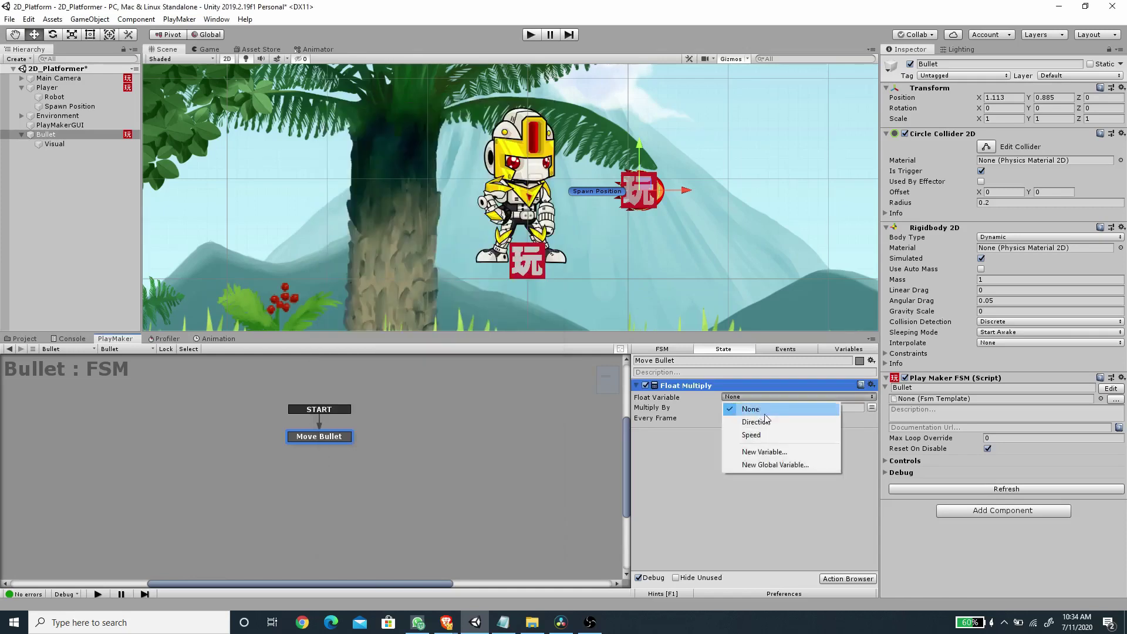
left_click(757, 433)
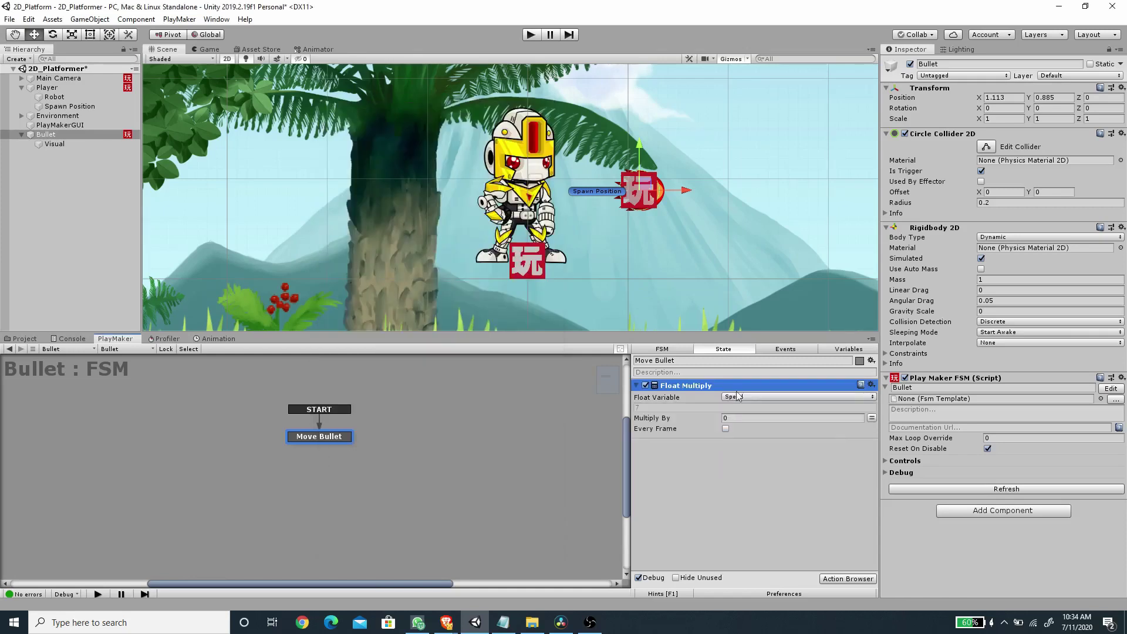
left_click(872, 418)
left_click(774, 417)
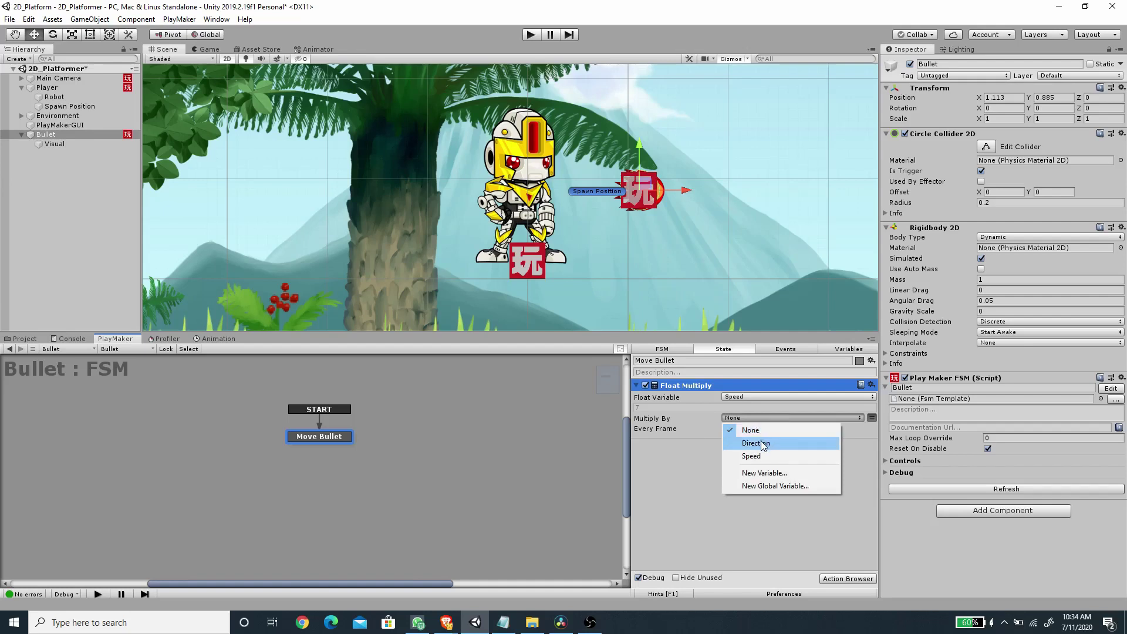
left_click(766, 442)
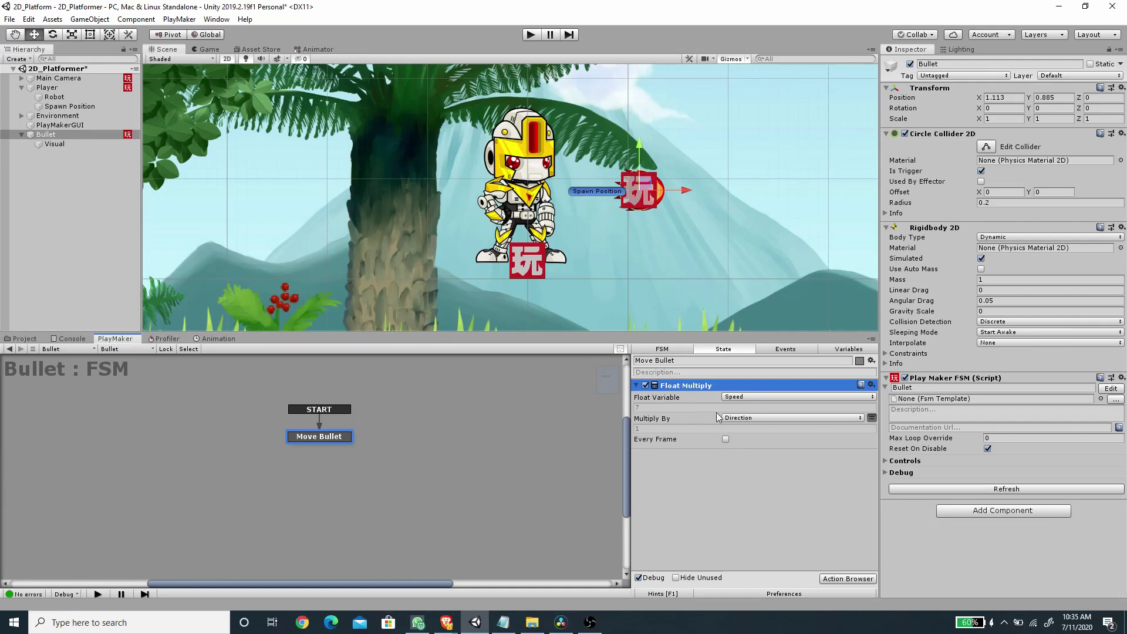
Add Set Velocity 2d to Move Bullet, driving its X velocity from the Speed variable.
type("set vel")
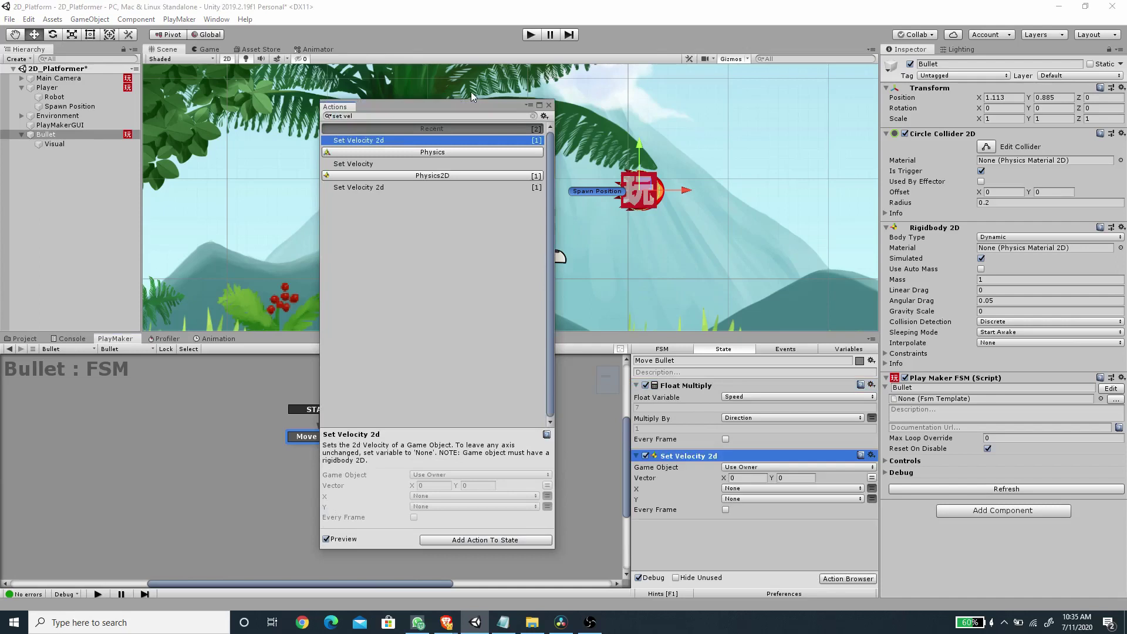
key("Return")
left_click(548, 105)
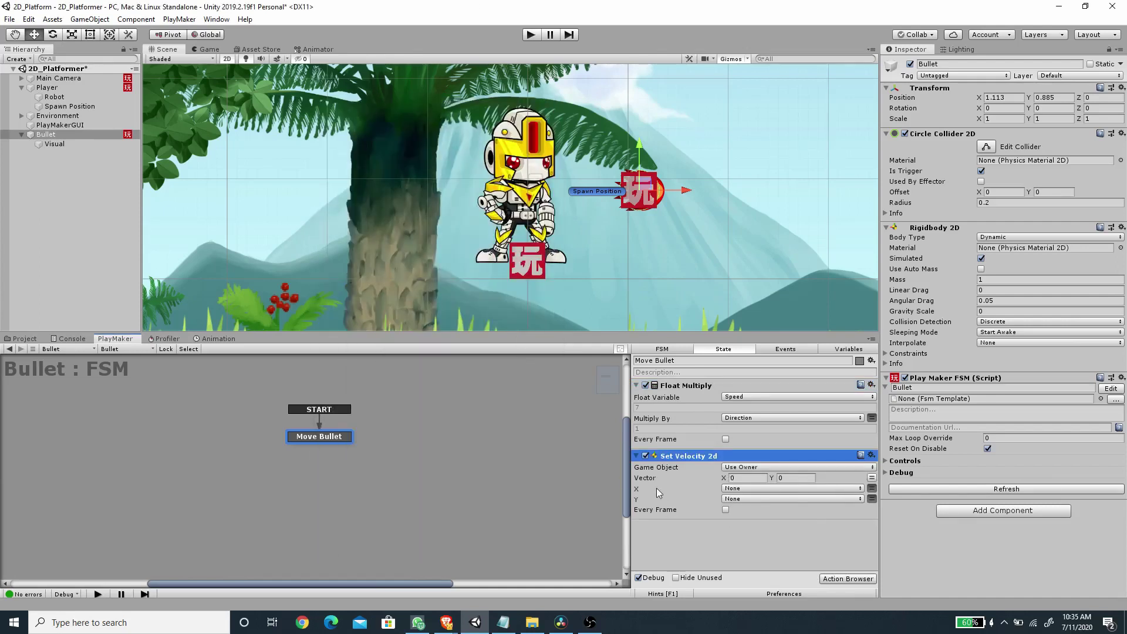
left_click(871, 479)
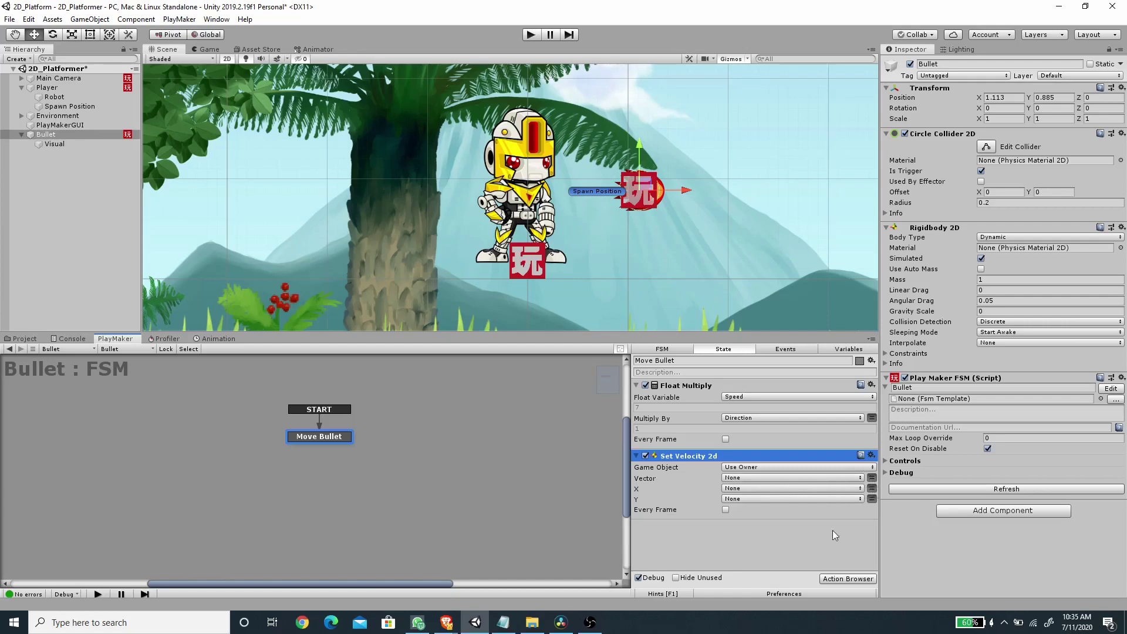
left_click(742, 488)
left_click(738, 526)
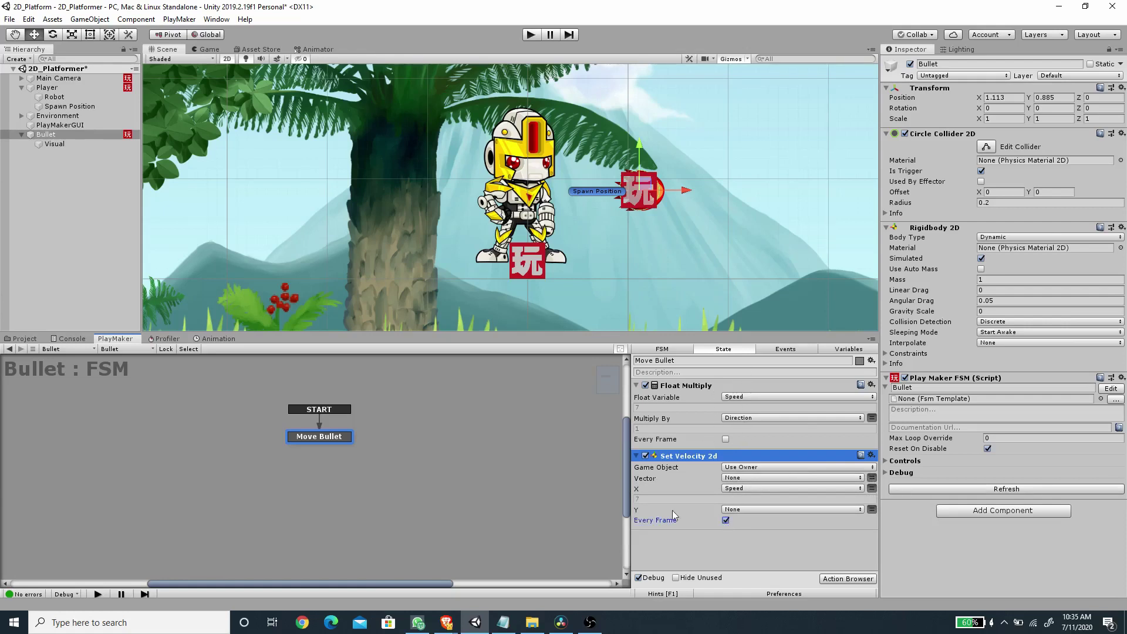
left_click(637, 456)
left_click(636, 385)
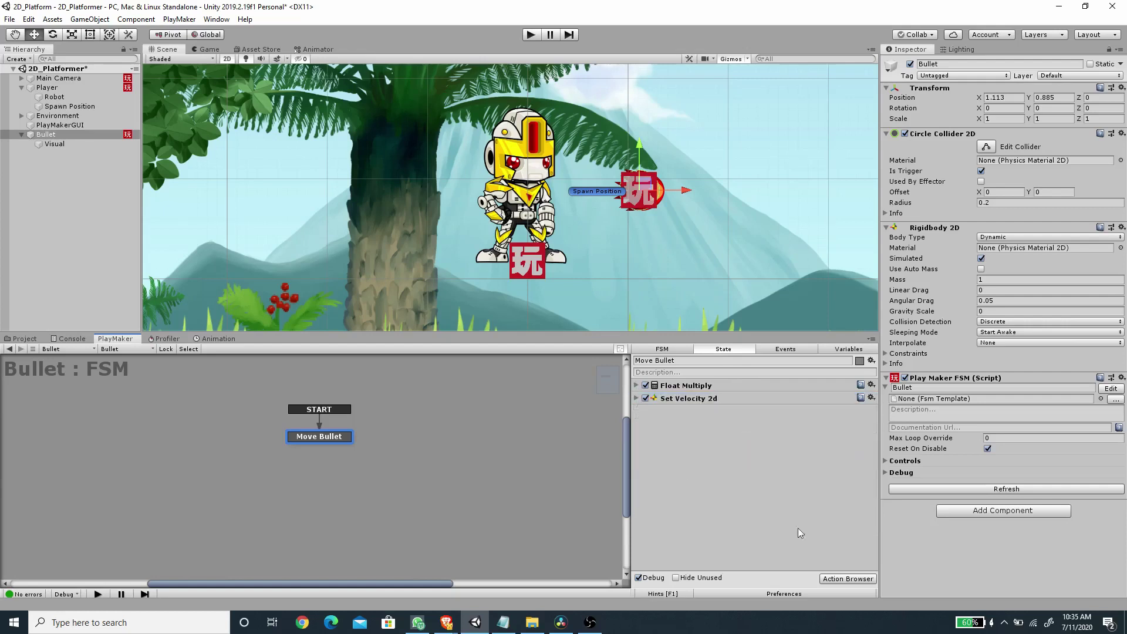
Add a Wait action to Move Bullet that finishes with a newly created DESTROY event.
left_click(848, 578)
type("wait")
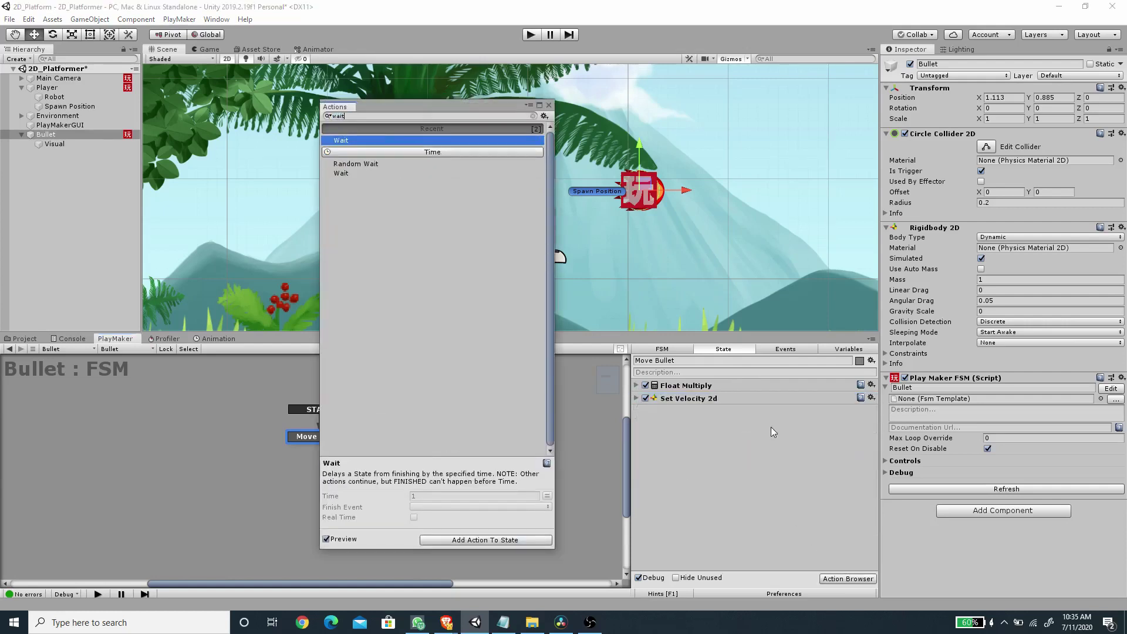
key("Return")
key("Escape")
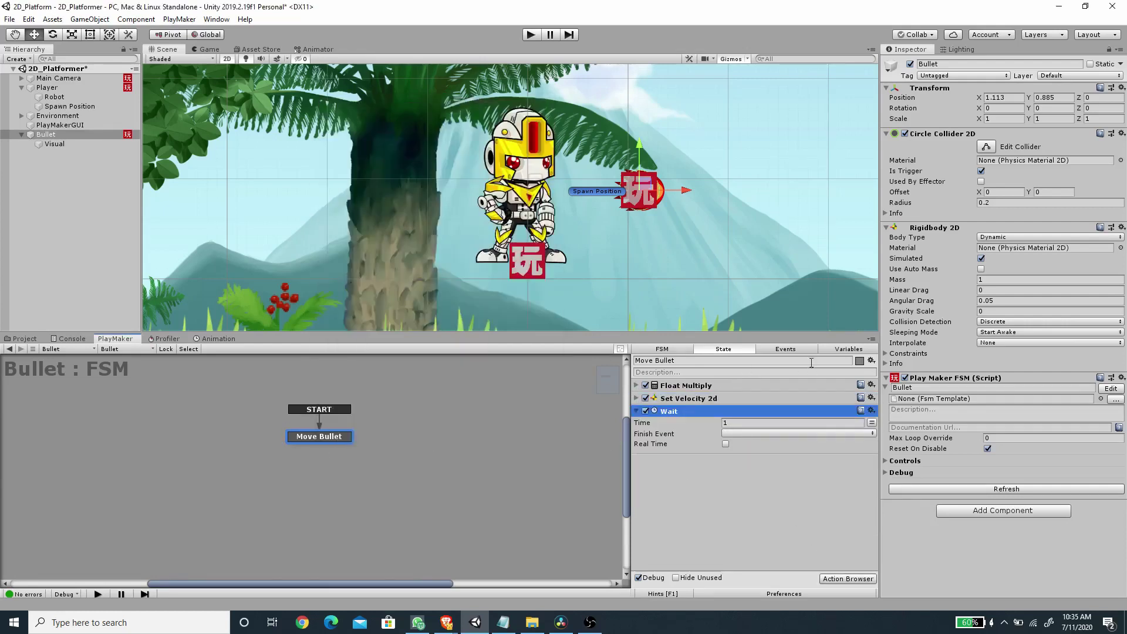
left_click(785, 349)
left_click(707, 566)
type("DESTROY")
key("Return")
left_click(723, 348)
left_click(745, 432)
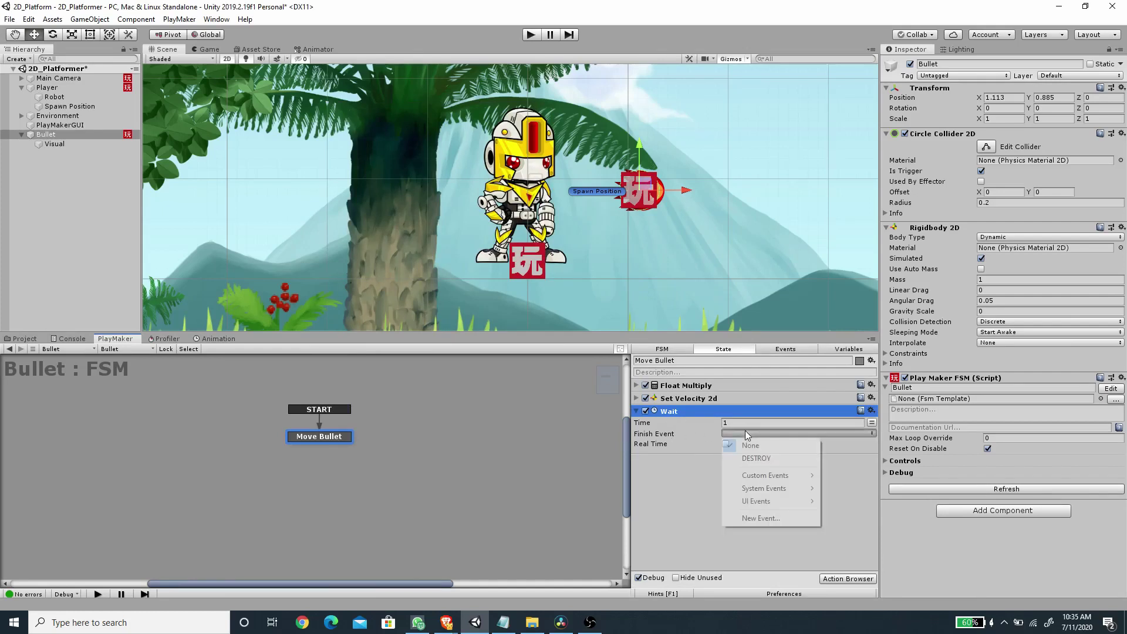
left_click(758, 458)
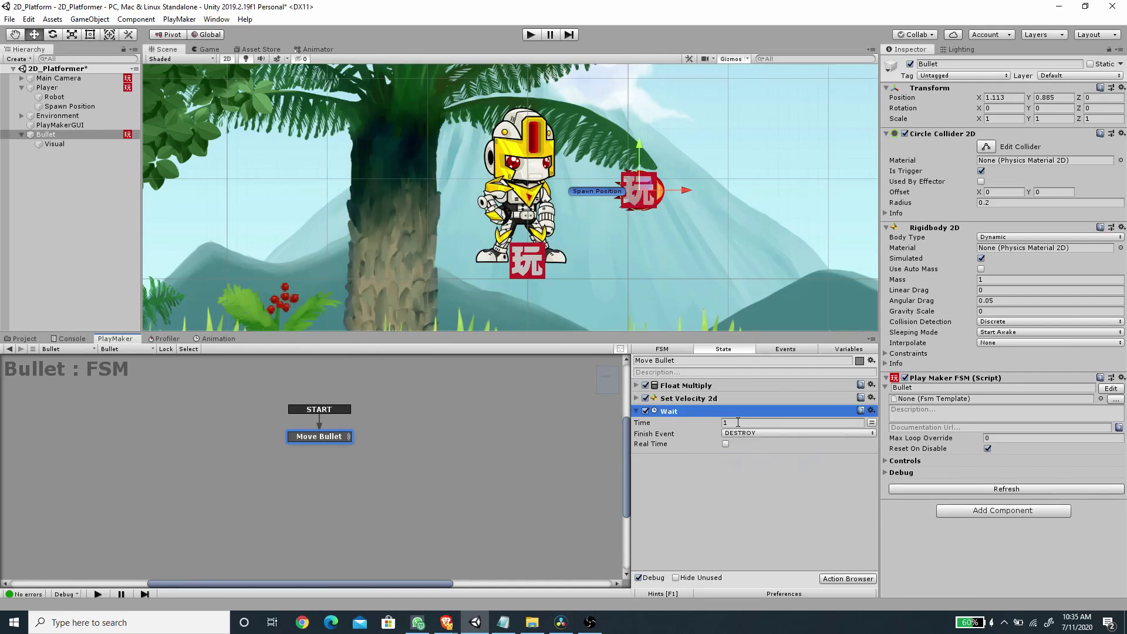
Give the Move Bullet state a DESTROY transition.
right_click(327, 440)
mouse_move(415, 446)
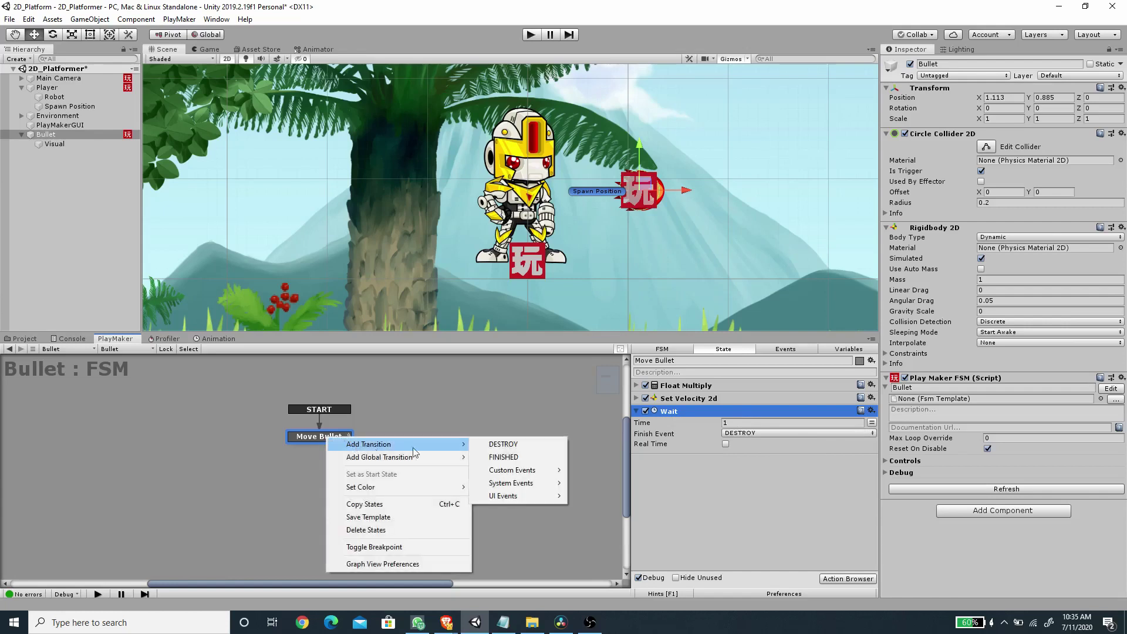
left_click(499, 456)
right_click(325, 470)
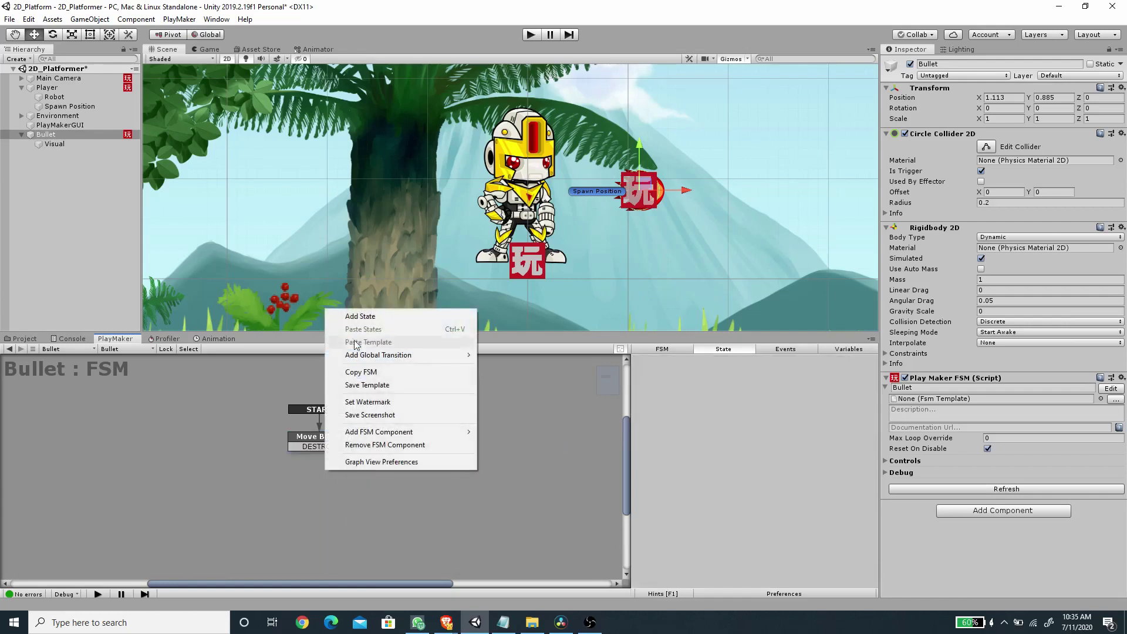
Add a new state named Destroy Bullet under Move Bullet with a Destroy Self action.
left_click(360, 316)
left_click_drag(361, 474, 331, 471)
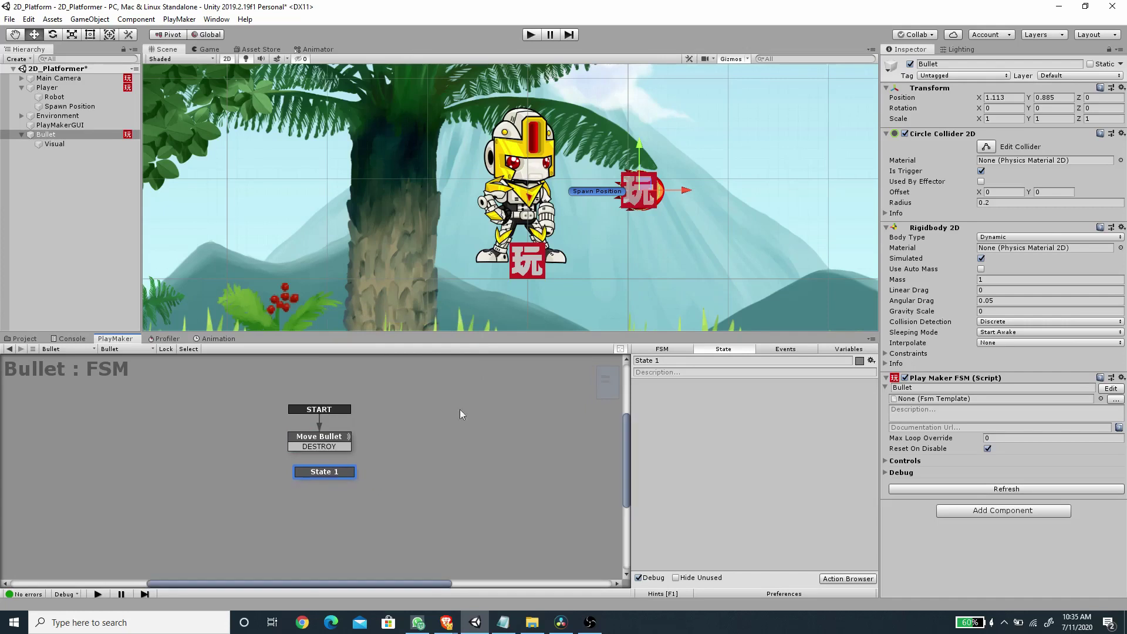
left_click(685, 360)
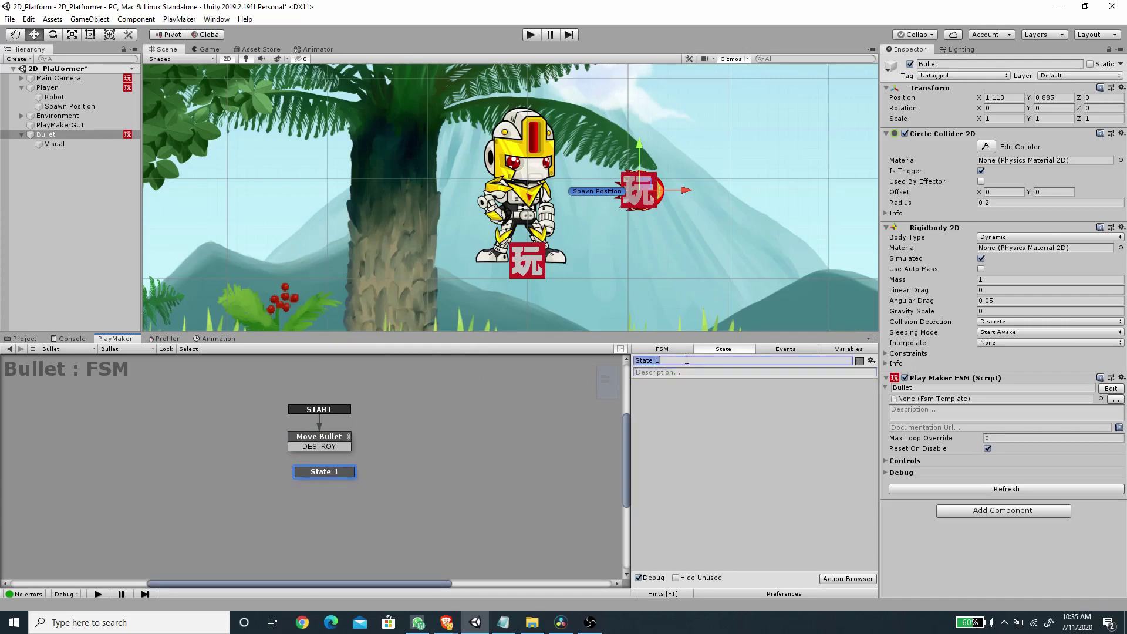
type("Destroy Bullet")
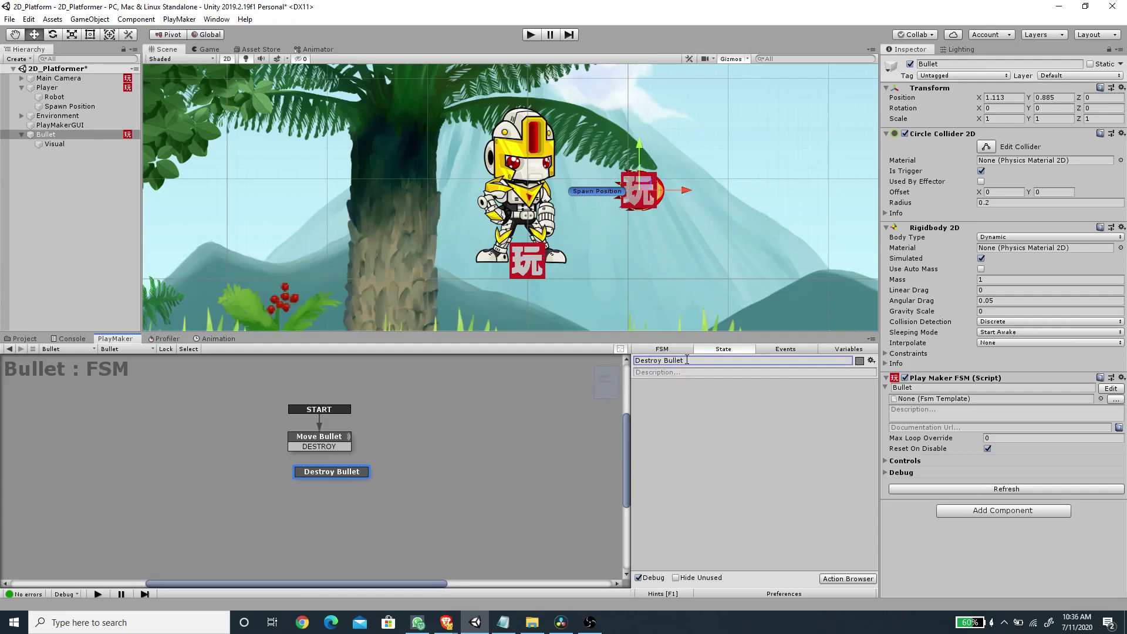
left_click(857, 581)
type("destro")
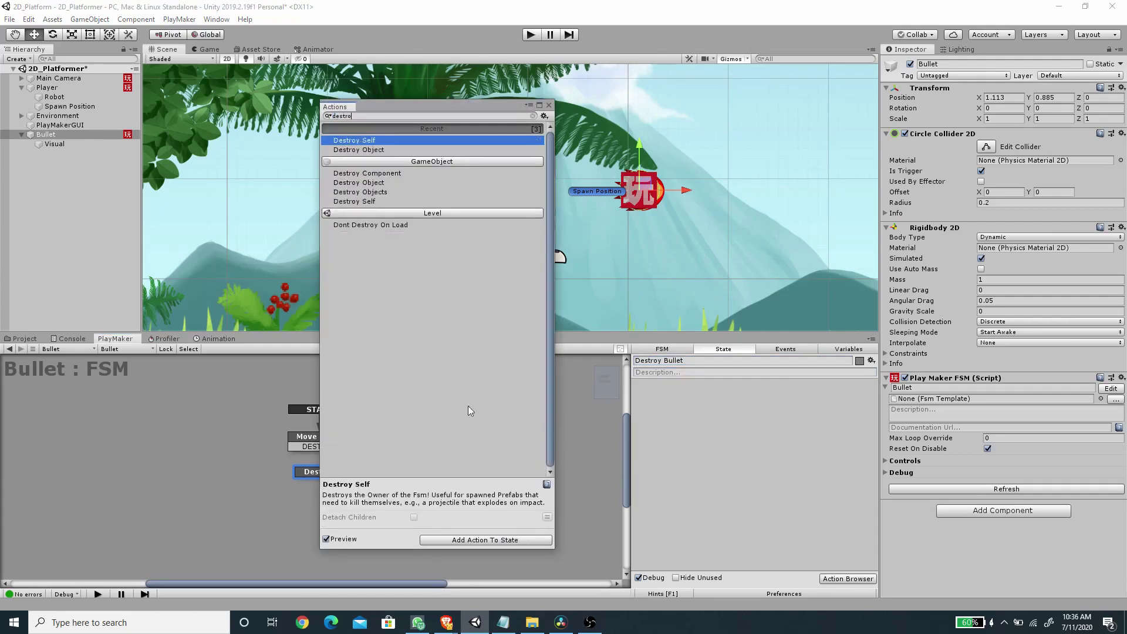
double_click(354, 202)
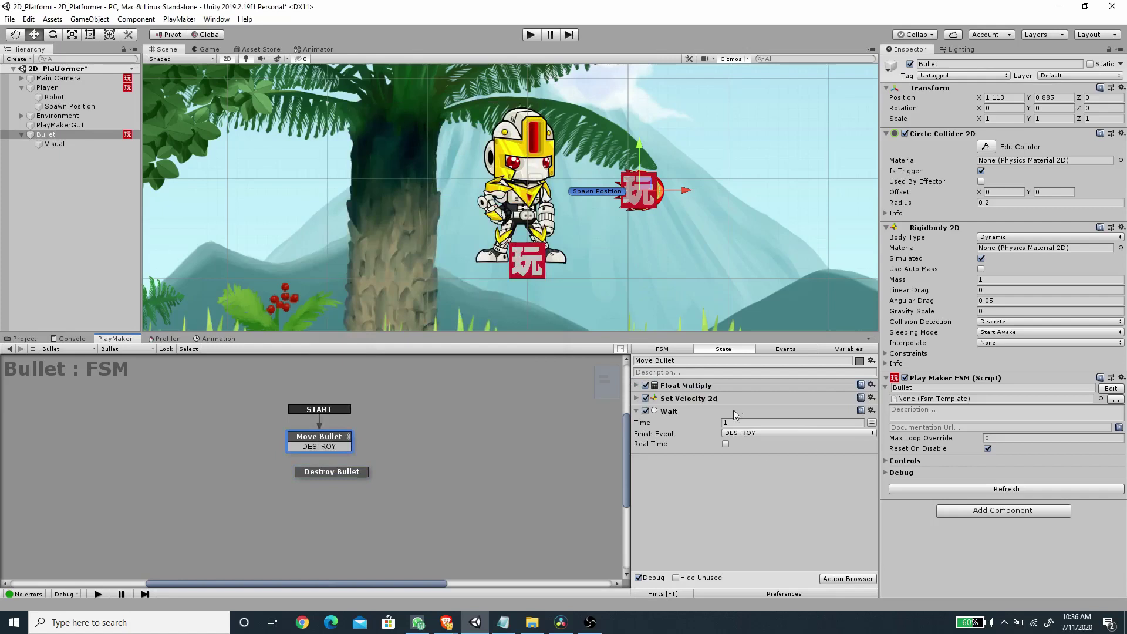
Set the wait time to 2, link DESTROY to Destroy Bullet, and save the scene.
left_click(750, 422)
type("2")
left_click(332, 446)
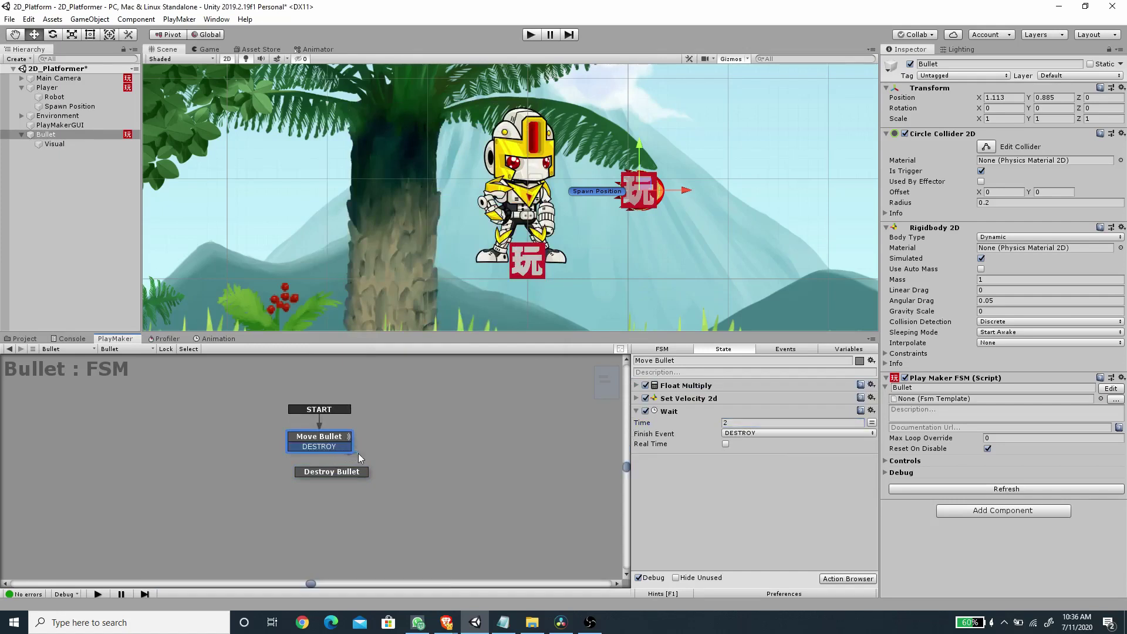
left_click_drag(355, 471, 344, 476)
key("ctrl+s")
left_click(324, 438)
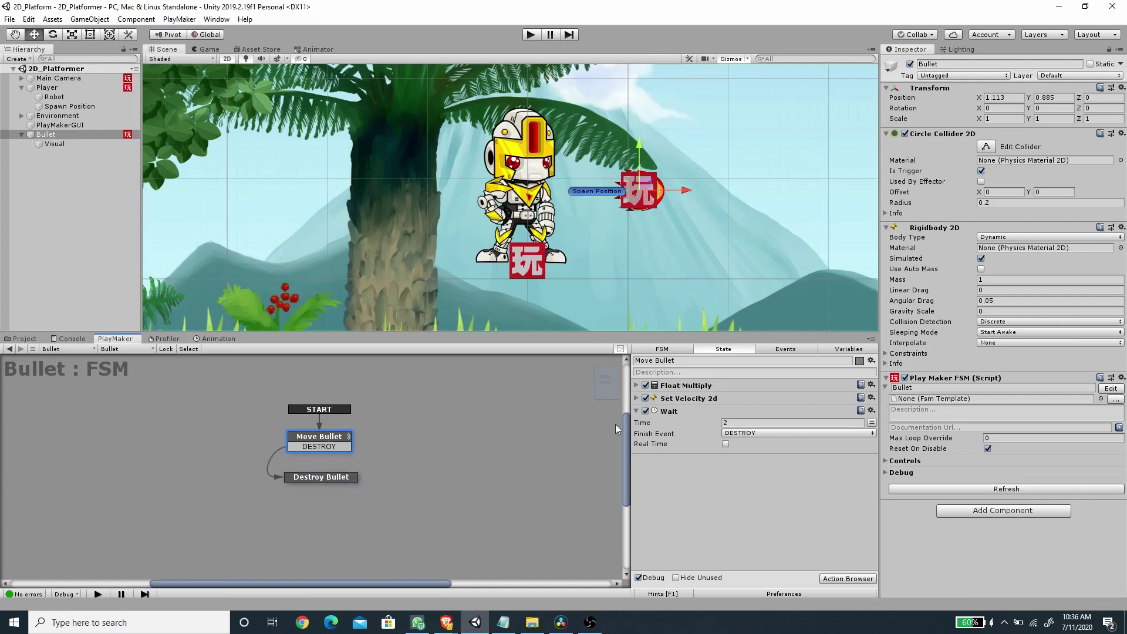
Rename the Bullet object to Bullet Tut.
key("ctrl+5")
left_click(963, 63)
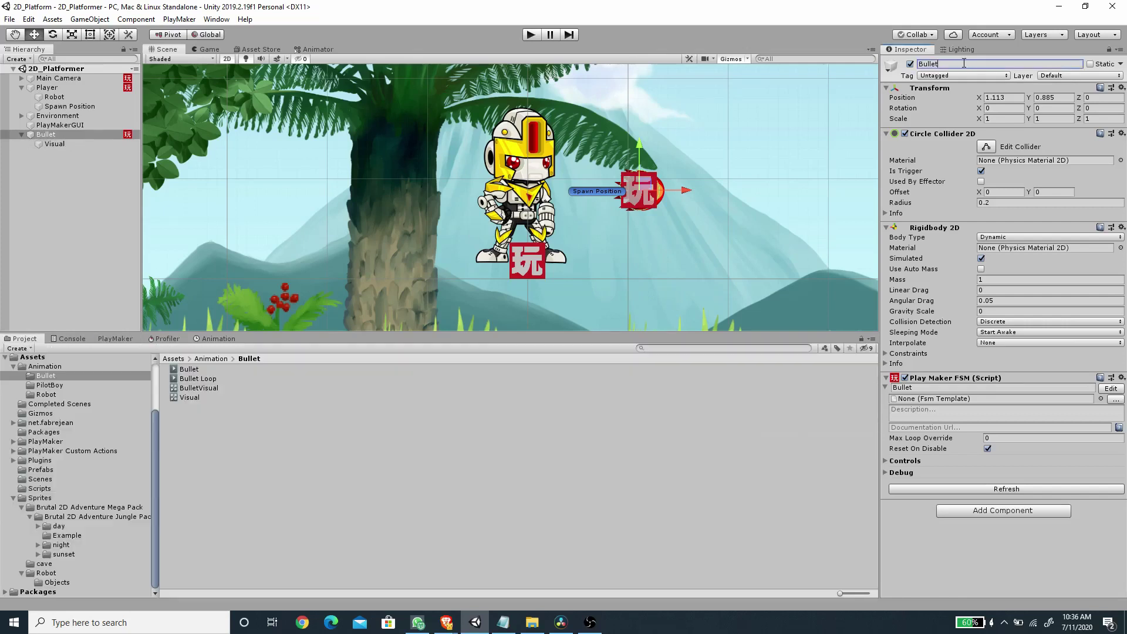
type("Tut")
key("Return")
Make Bullet Tut a prefab in the Prefabs folder and delete it from the scene.
left_click(44, 470)
left_click(13, 497)
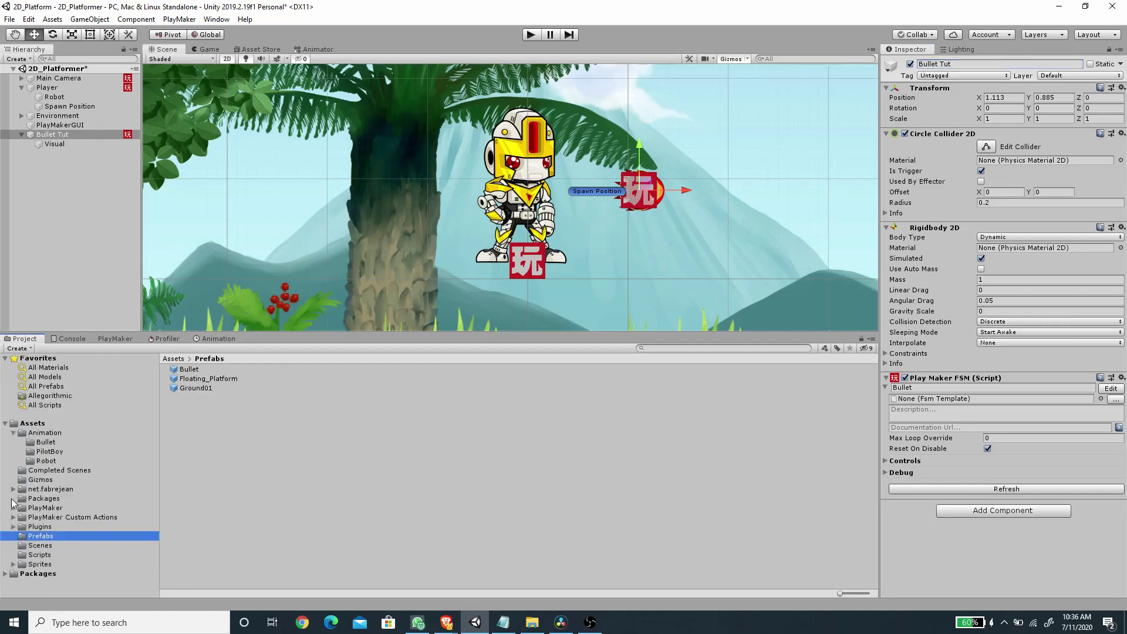
left_click_drag(50, 134, 217, 468)
left_click(57, 188)
left_click(54, 133)
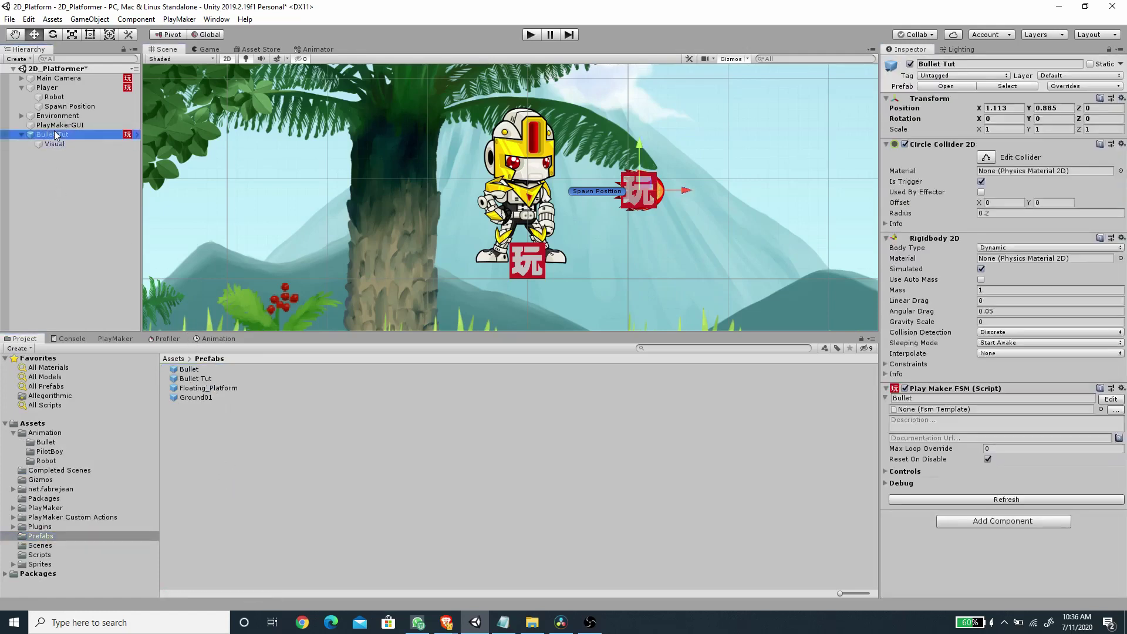
key("Delete")
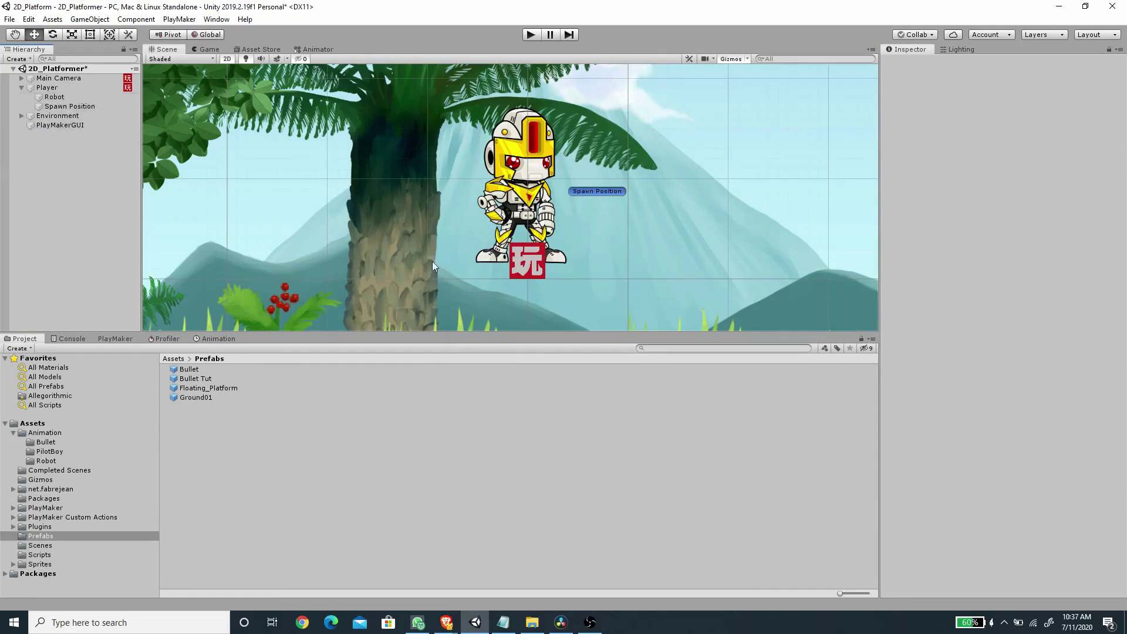
Add a new FSM named Shooting to the Player object.
left_click(53, 88)
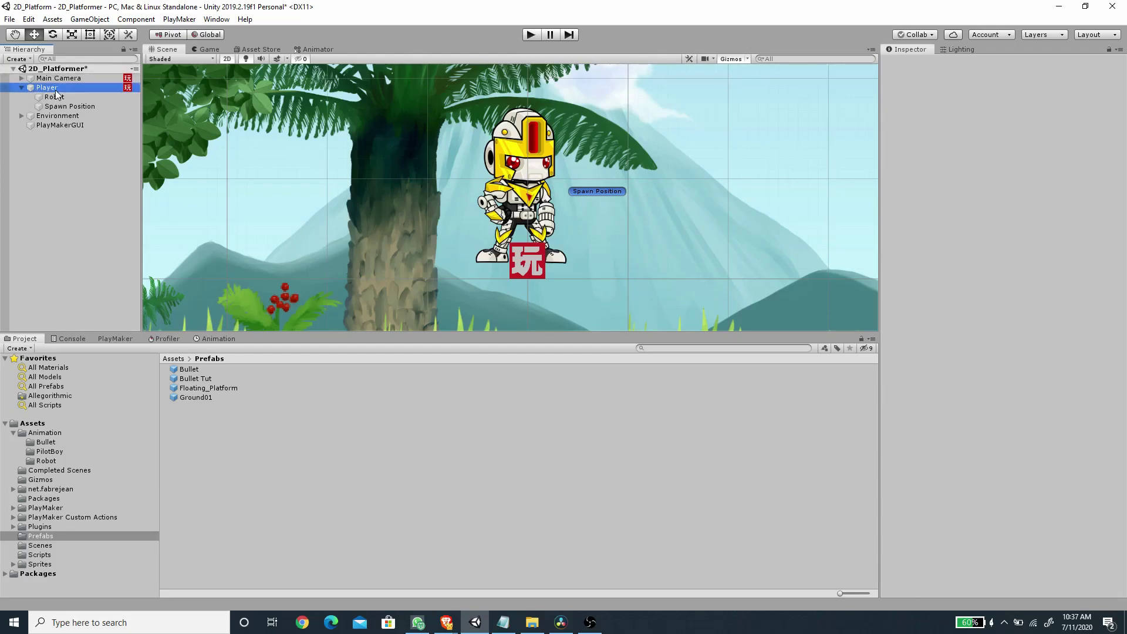
left_click(120, 338)
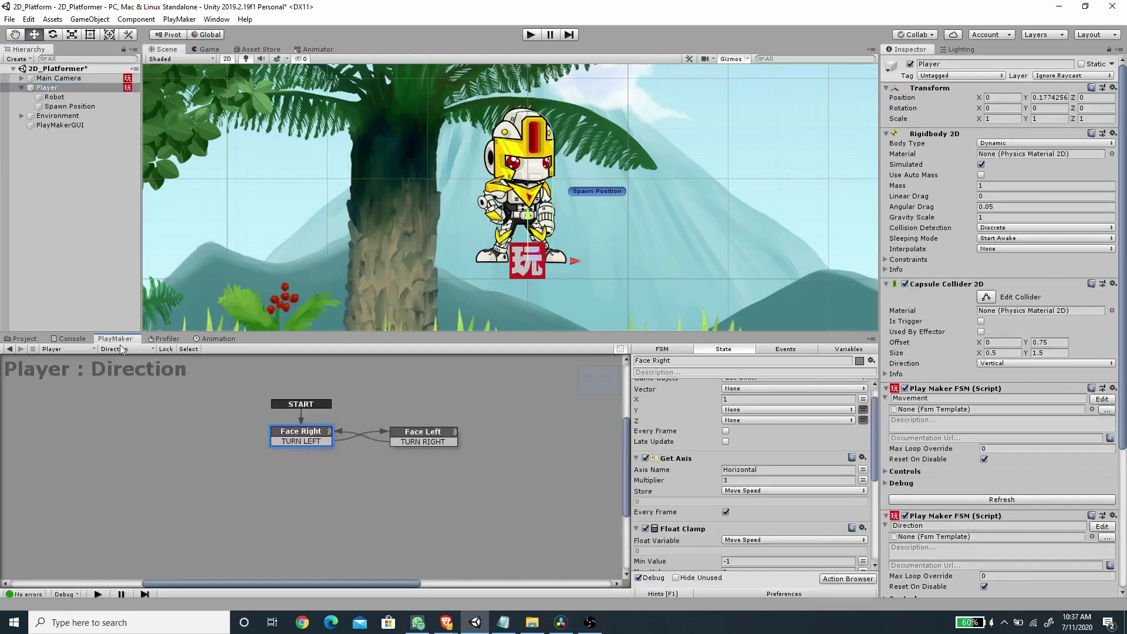
left_click(121, 353)
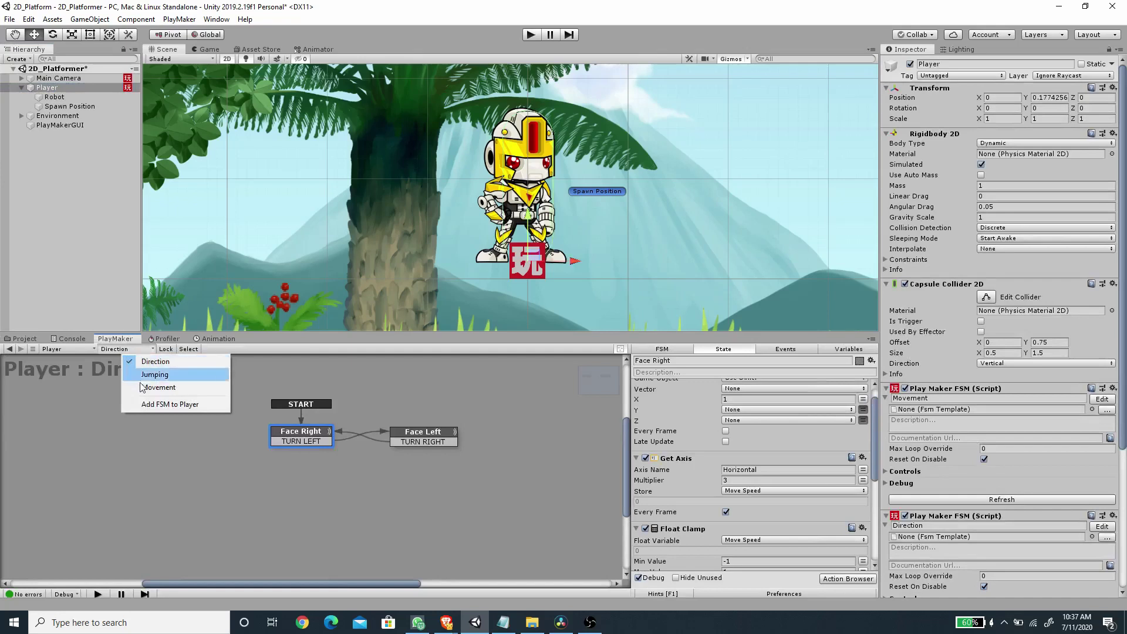
left_click(149, 405)
left_click(691, 351)
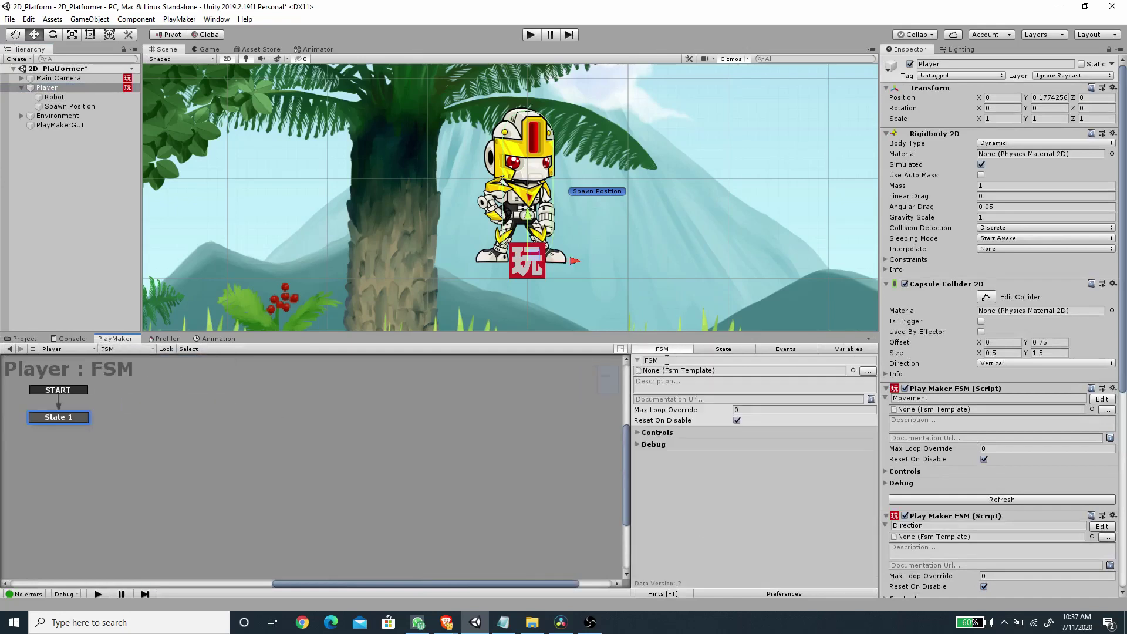
type("Shooting")
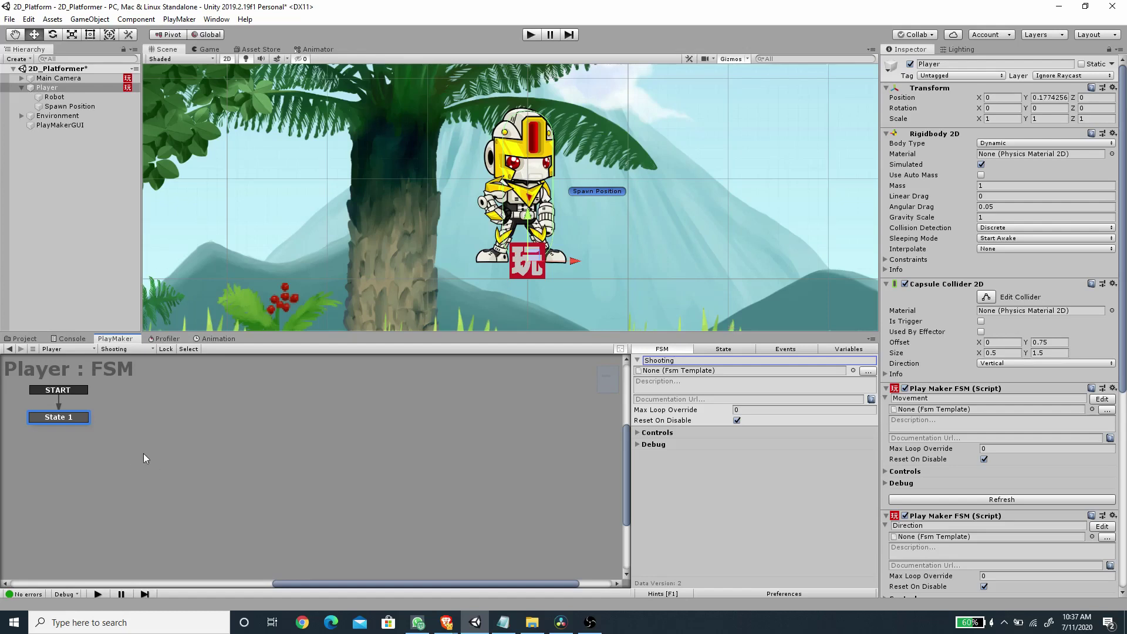
Rename the Shooting FSM's first state to Wait for Input.
middle_click_drag(143, 458, 418, 457)
left_click(741, 348)
left_click(711, 359)
type("Wait for Input")
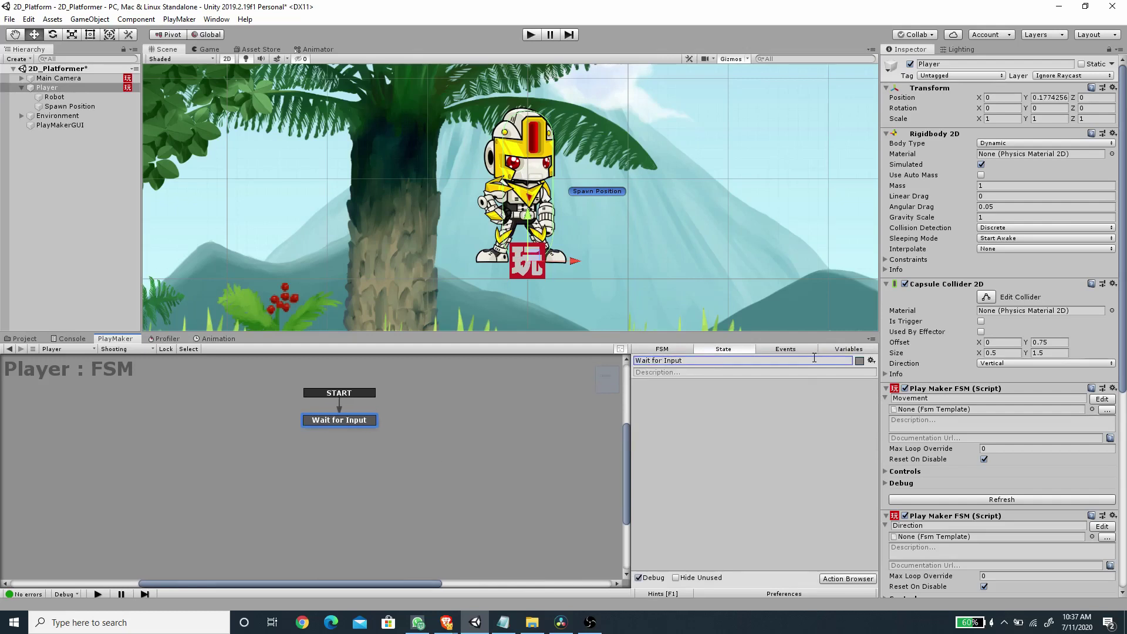
key("Return")
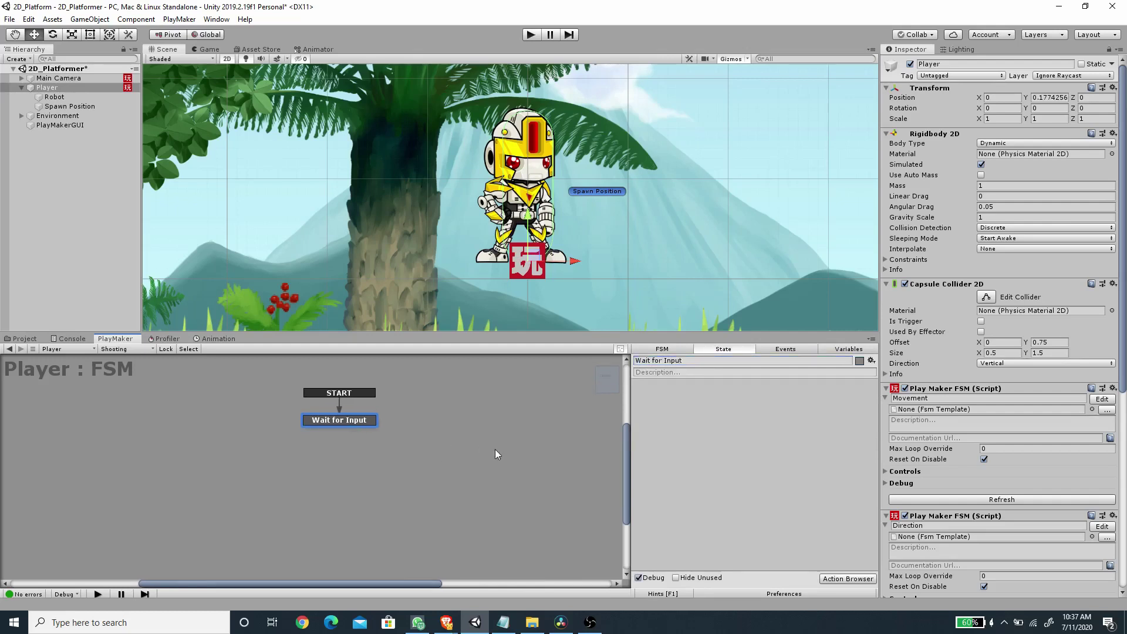
Add a Get Button Down action to the Wait for Input state.
left_click(829, 580)
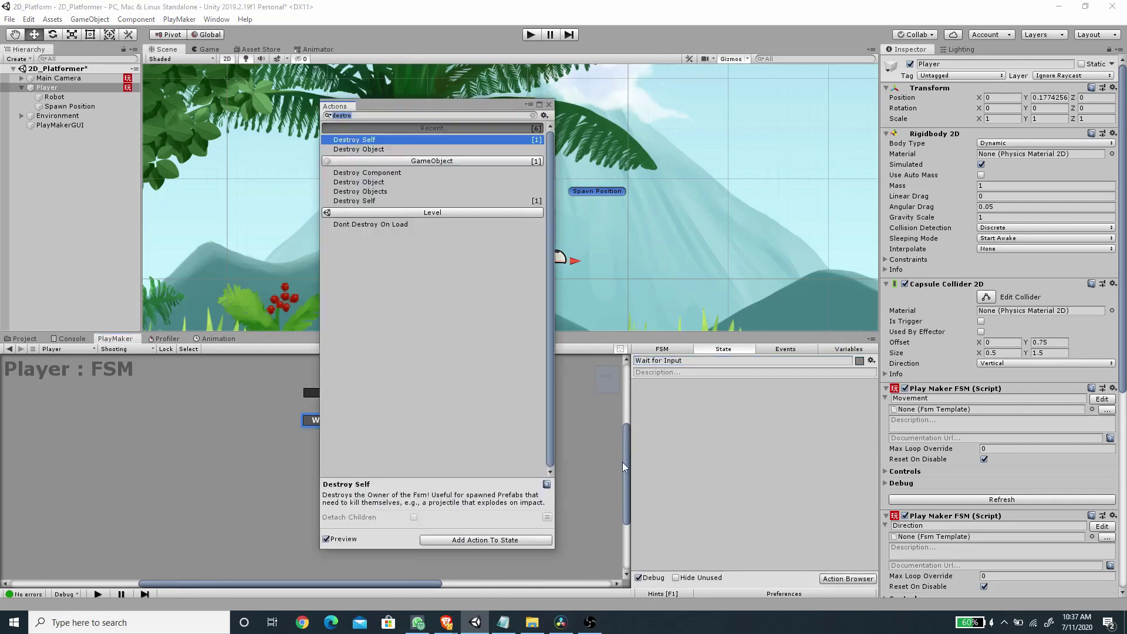
type("get butt")
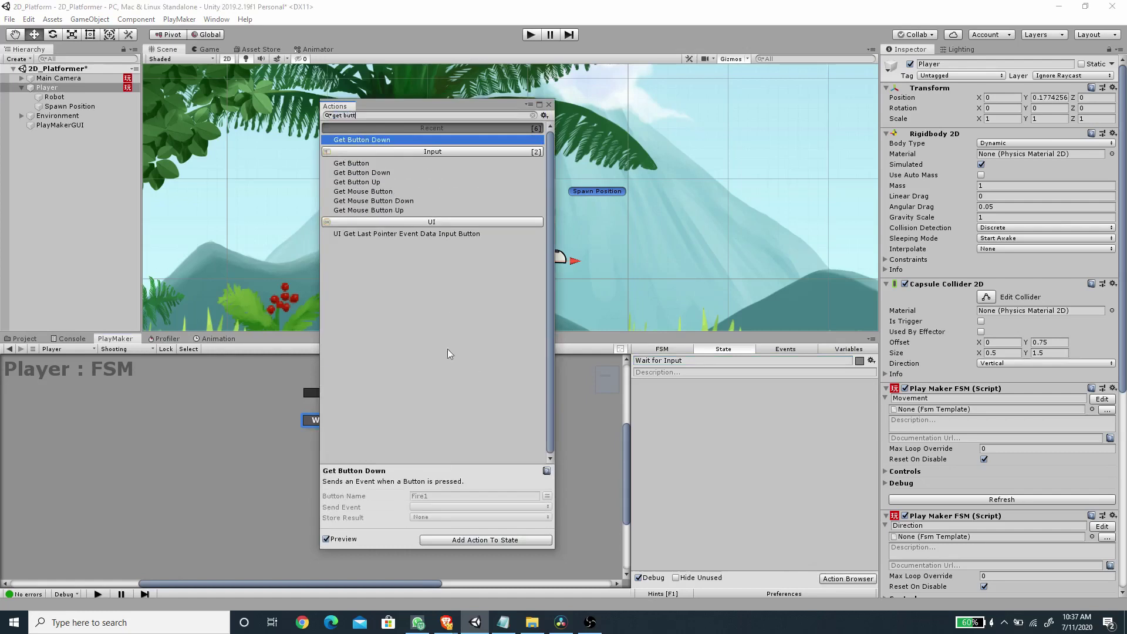
double_click(365, 140)
left_click(548, 105)
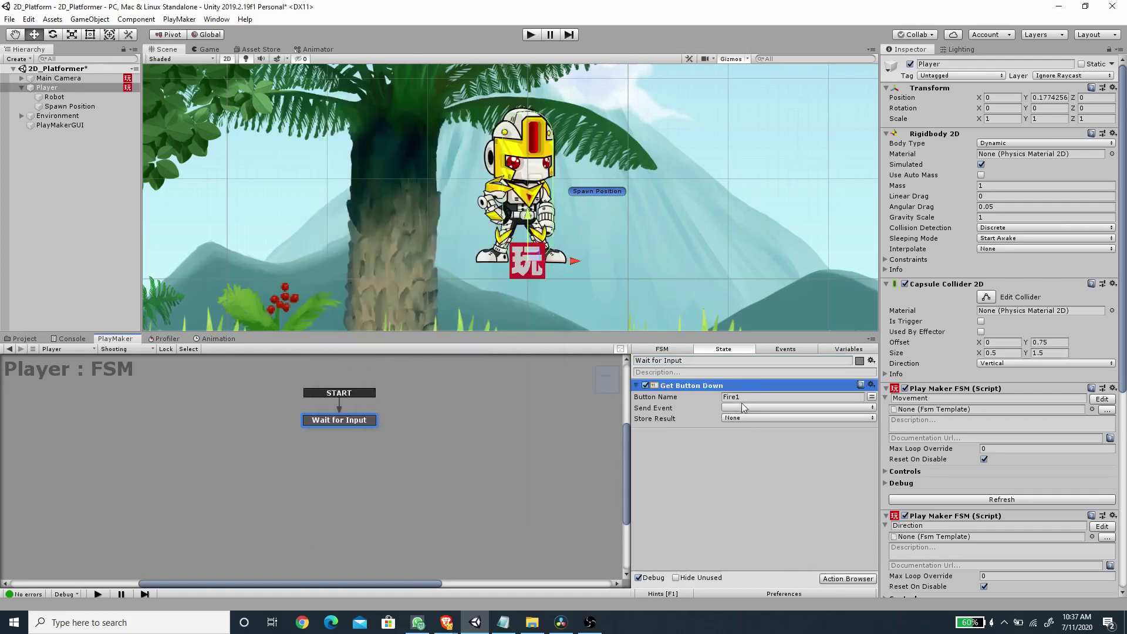
Create a FIRE event and make Get Button Down send it on Fire1.
left_click(789, 349)
left_click(710, 567)
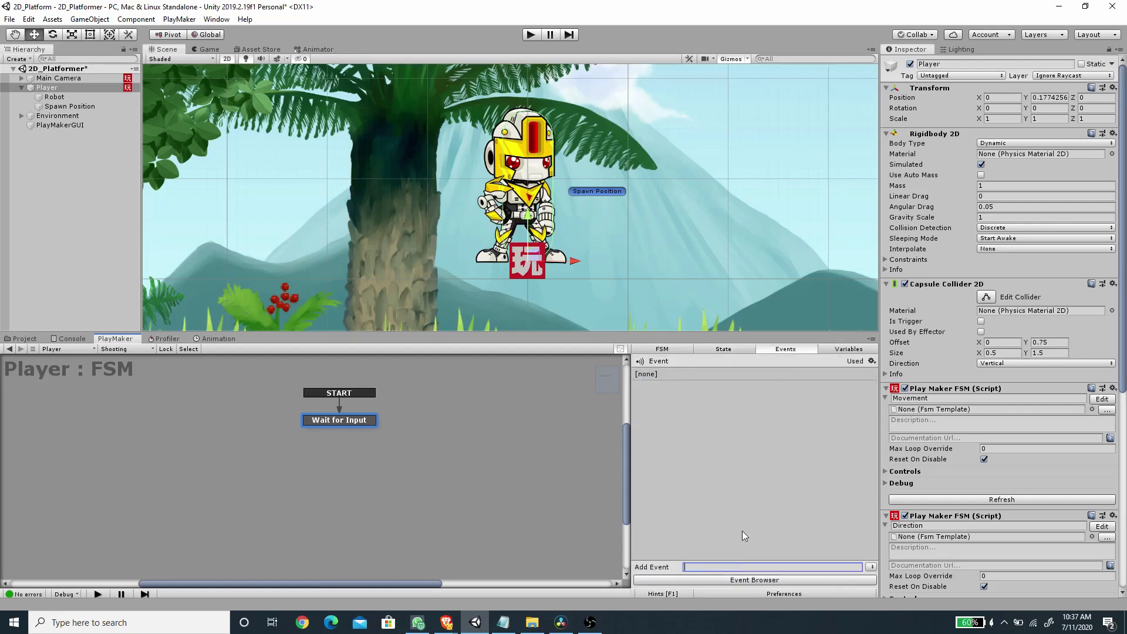
type("FIRE")
key("Return")
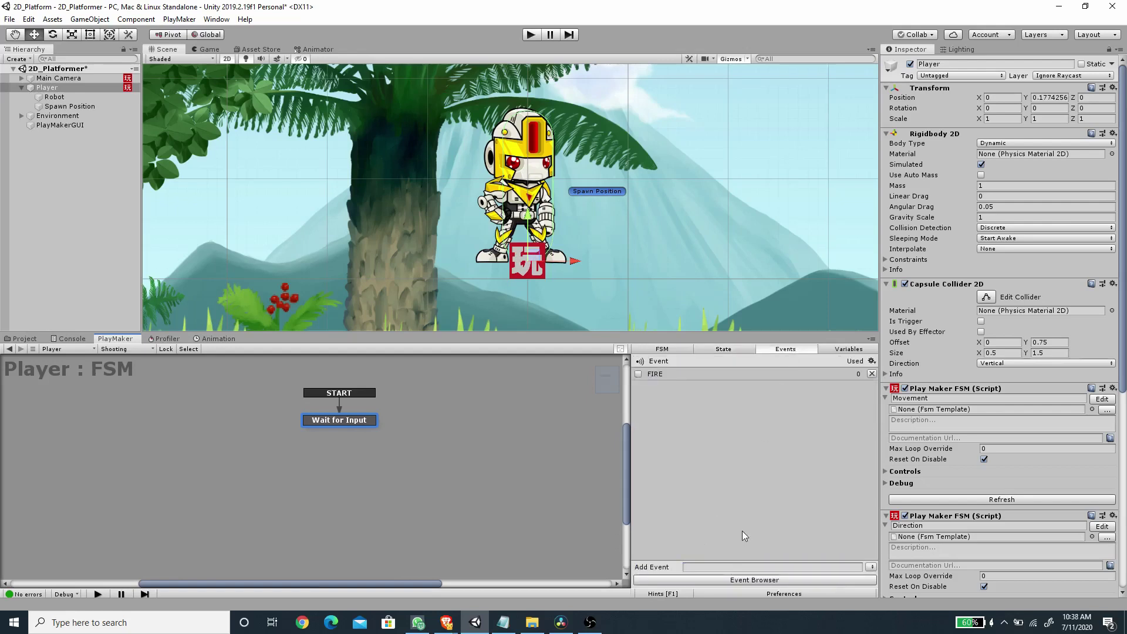
left_click(712, 352)
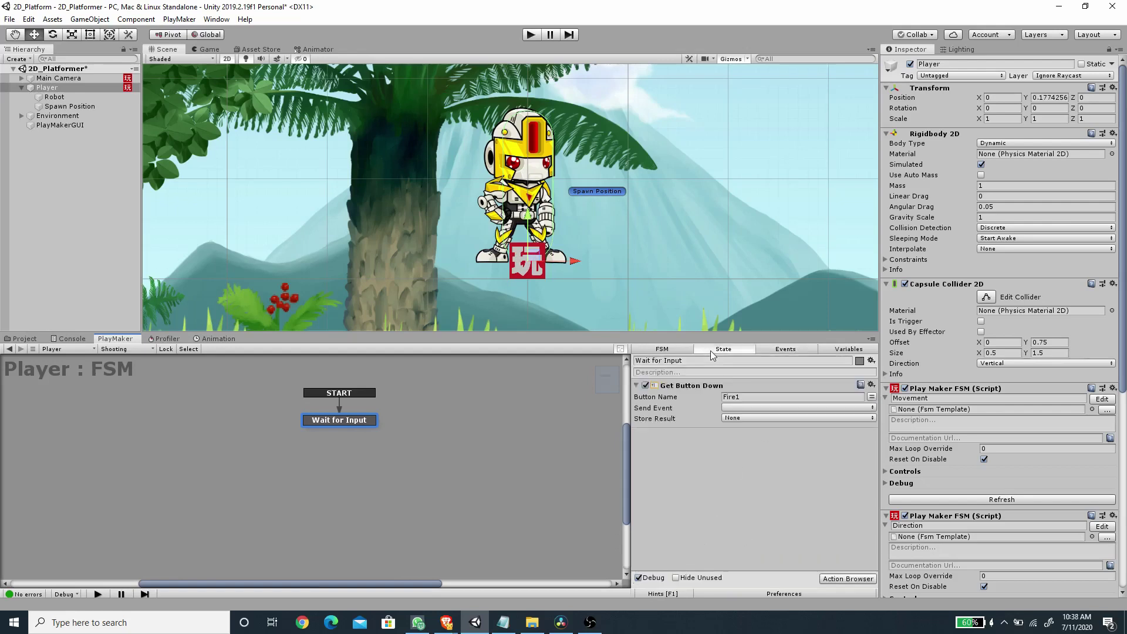
left_click(738, 406)
left_click(752, 432)
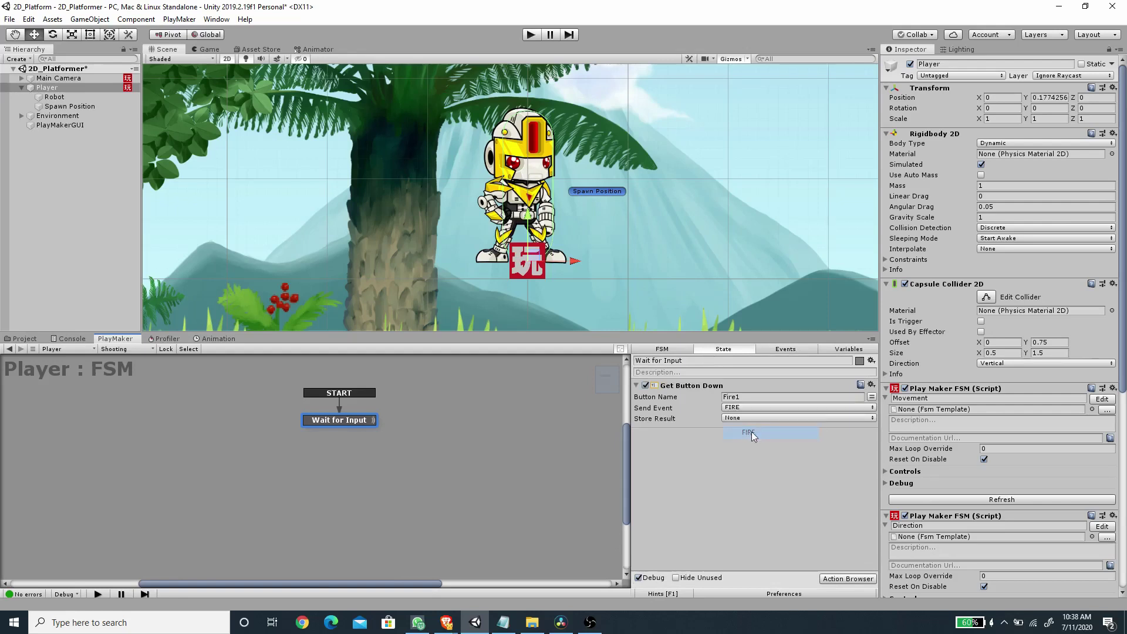
Give Wait for Input a FIRE transition and add a new state named Spawn Bullet.
right_click(346, 423)
mouse_move(465, 431)
left_click(515, 428)
right_click(332, 492)
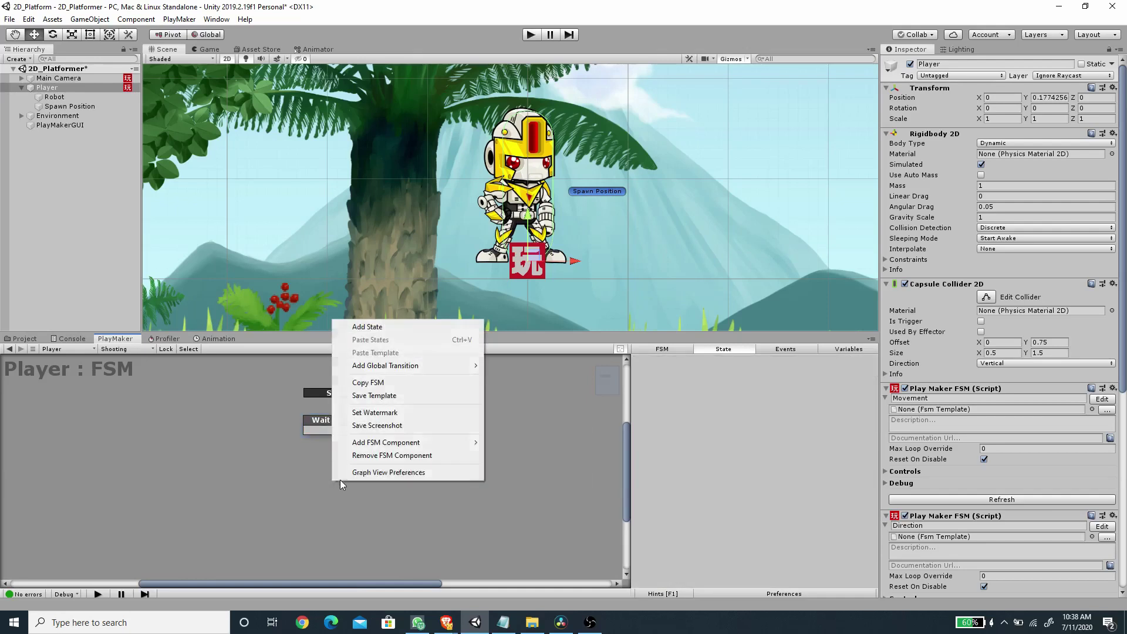
left_click(386, 328)
left_click_drag(363, 492, 344, 482)
left_click(673, 360)
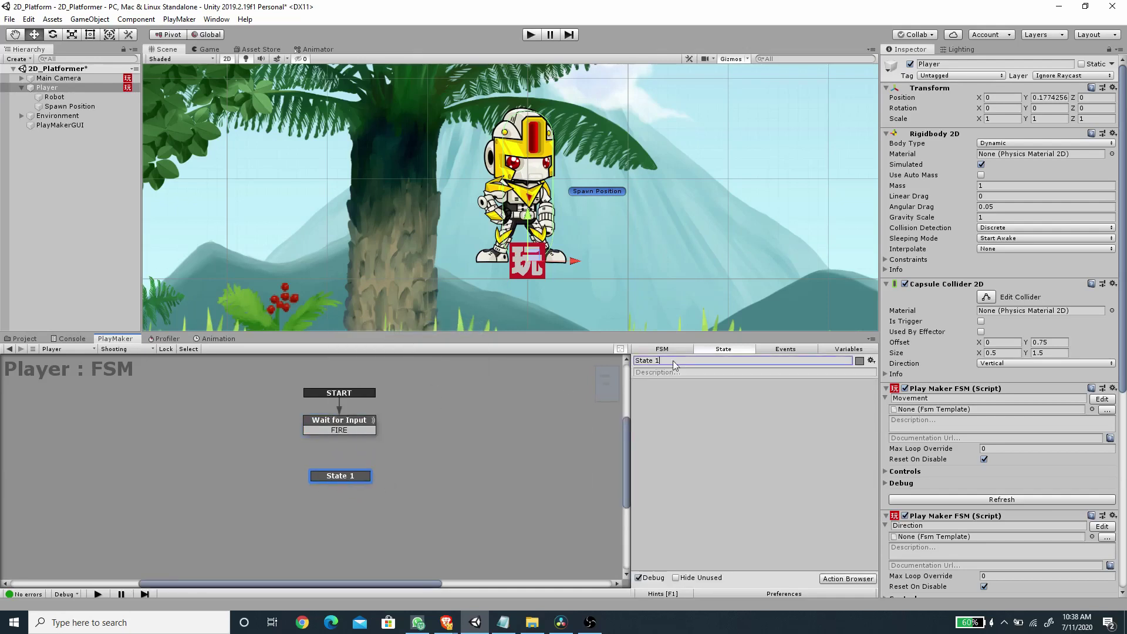
type("Spawn Bullet")
left_click(370, 451)
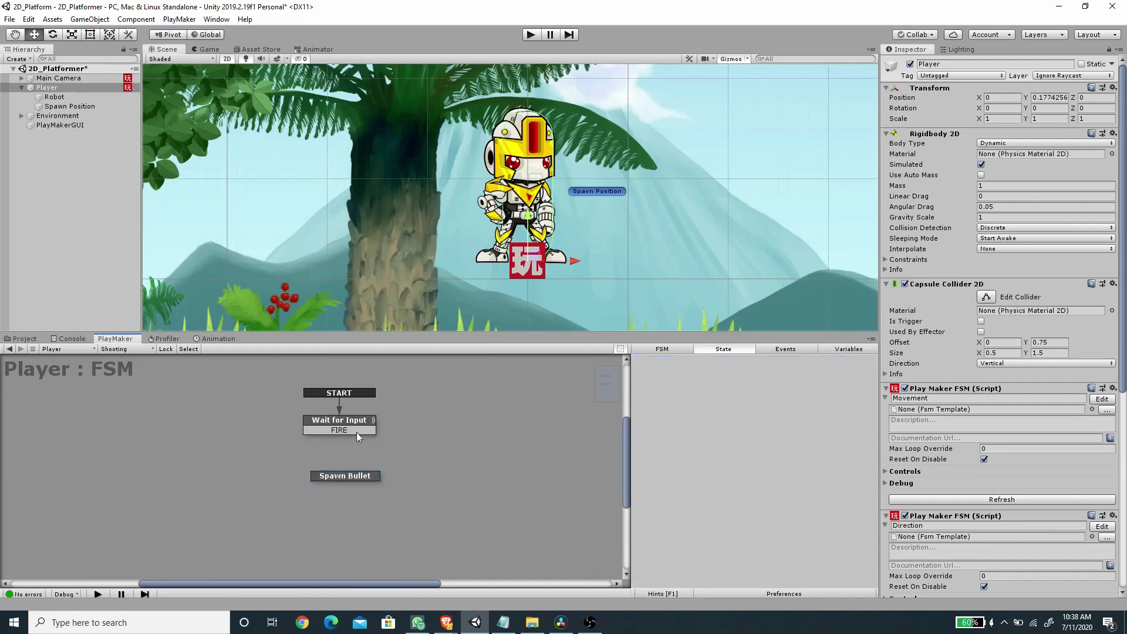
Connect FIRE to Spawn Bullet and route its FINISHED transition back to Wait for Input.
left_click(361, 433)
left_click_drag(364, 433, 348, 478)
right_click(355, 480)
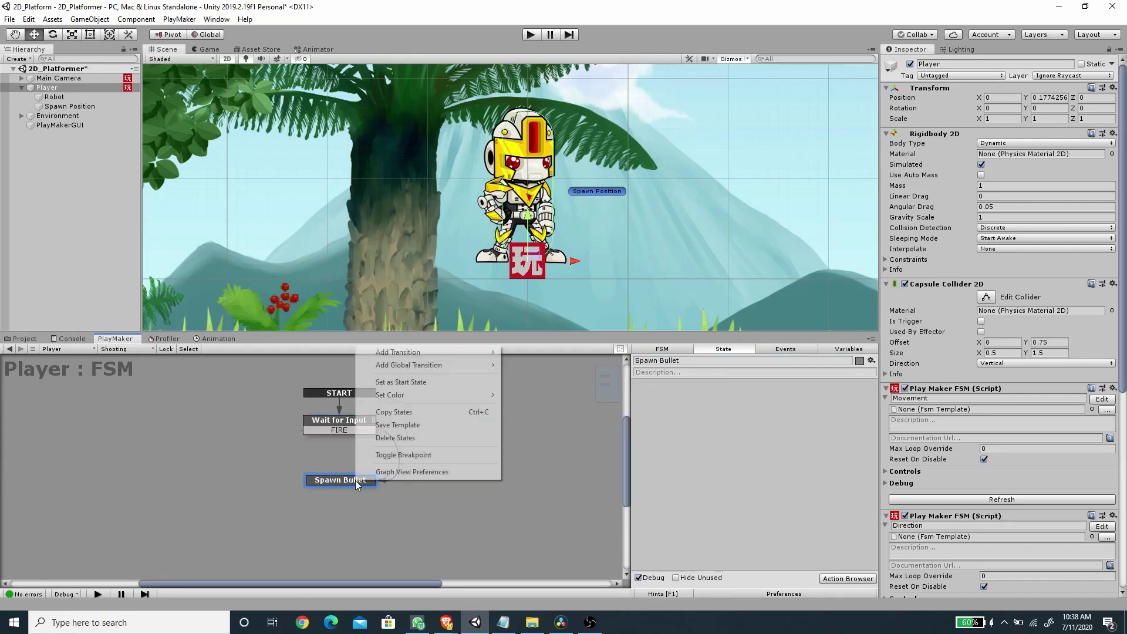
mouse_move(432, 356)
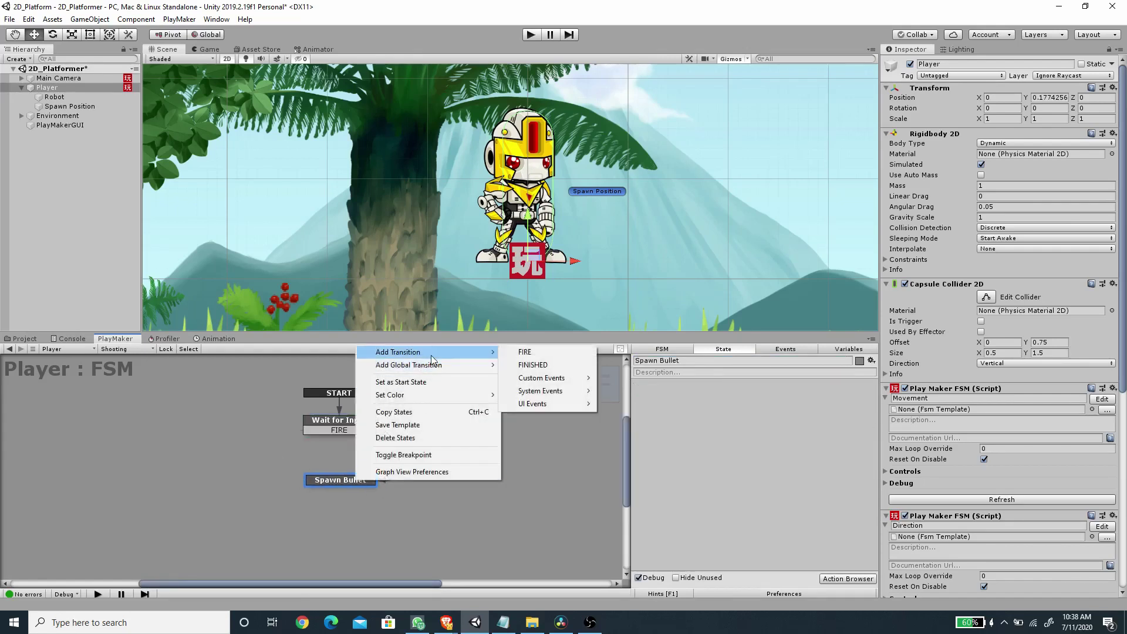
left_click(532, 365)
left_click_drag(325, 491, 310, 423)
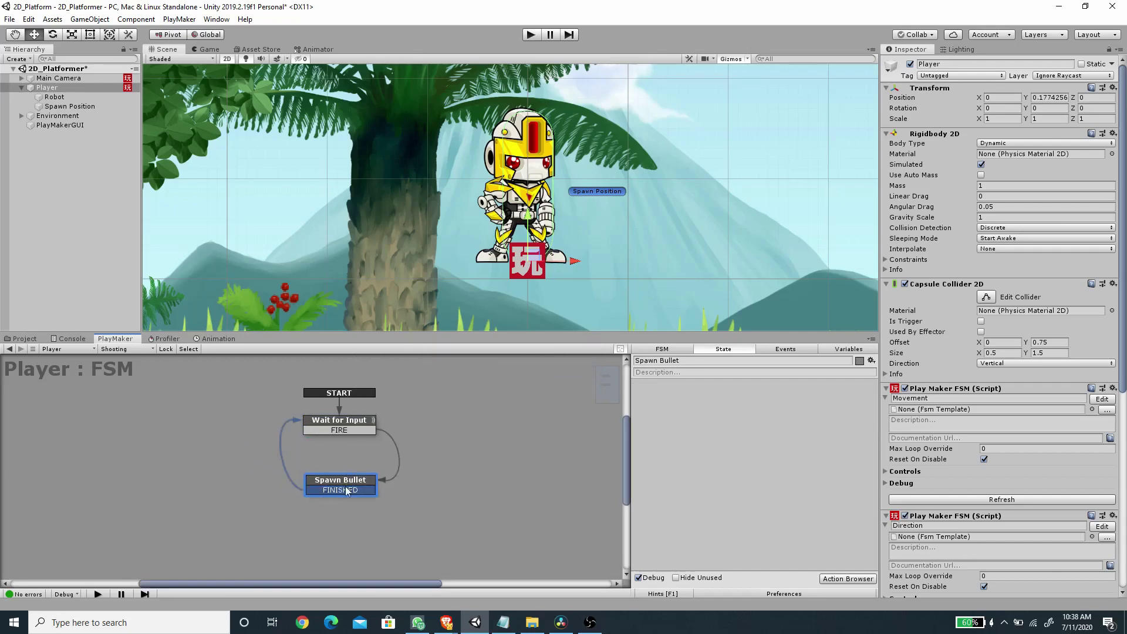
Add a Wait action to Spawn Bullet lasting 0.2 seconds that sends FINISHED.
left_click(847, 578)
type("wait")
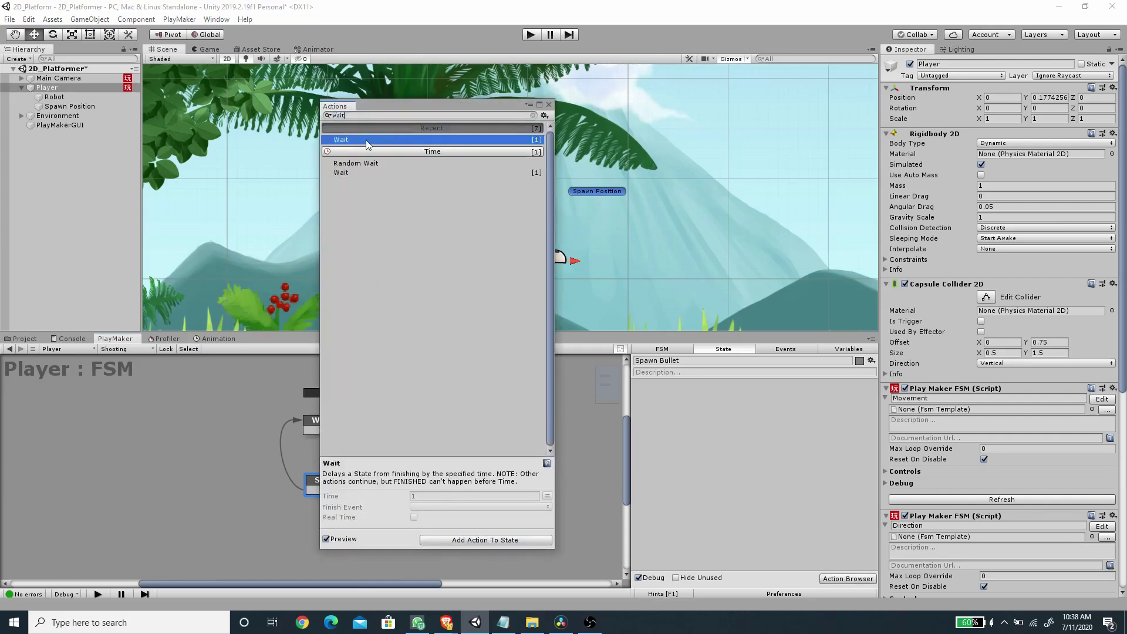
key("Return")
left_click(548, 104)
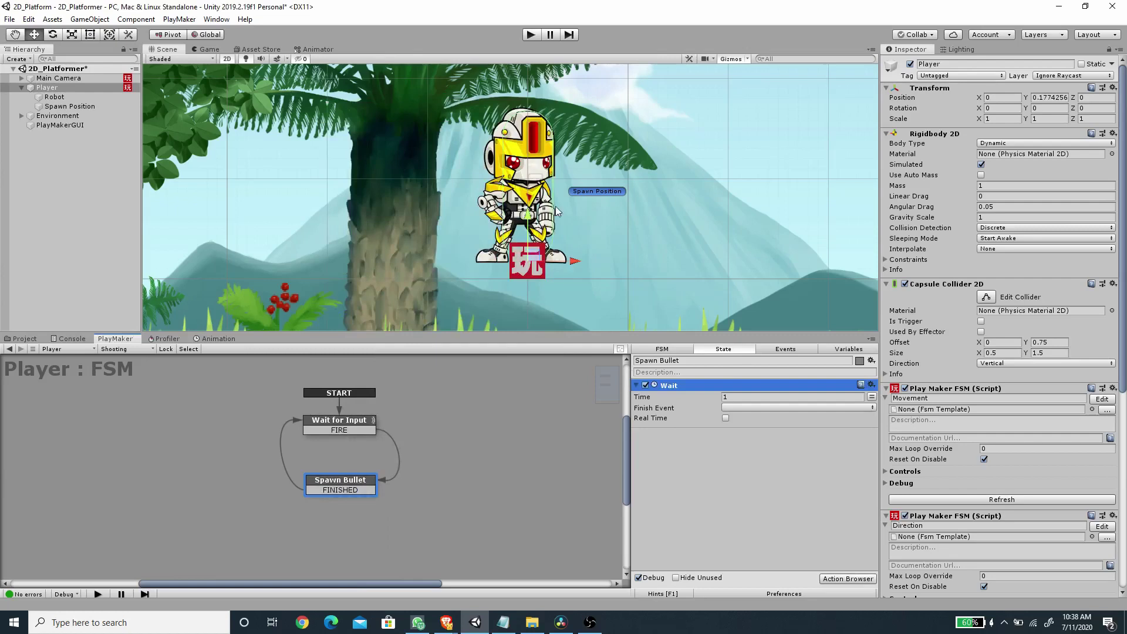
left_click(745, 408)
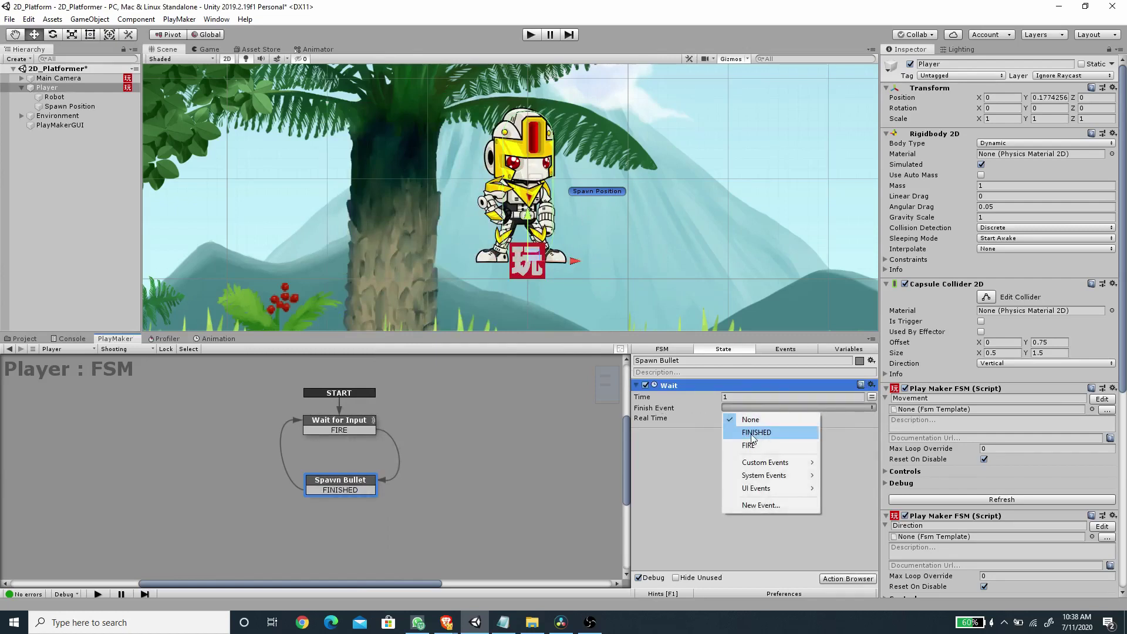
left_click(752, 433)
key("Tab")
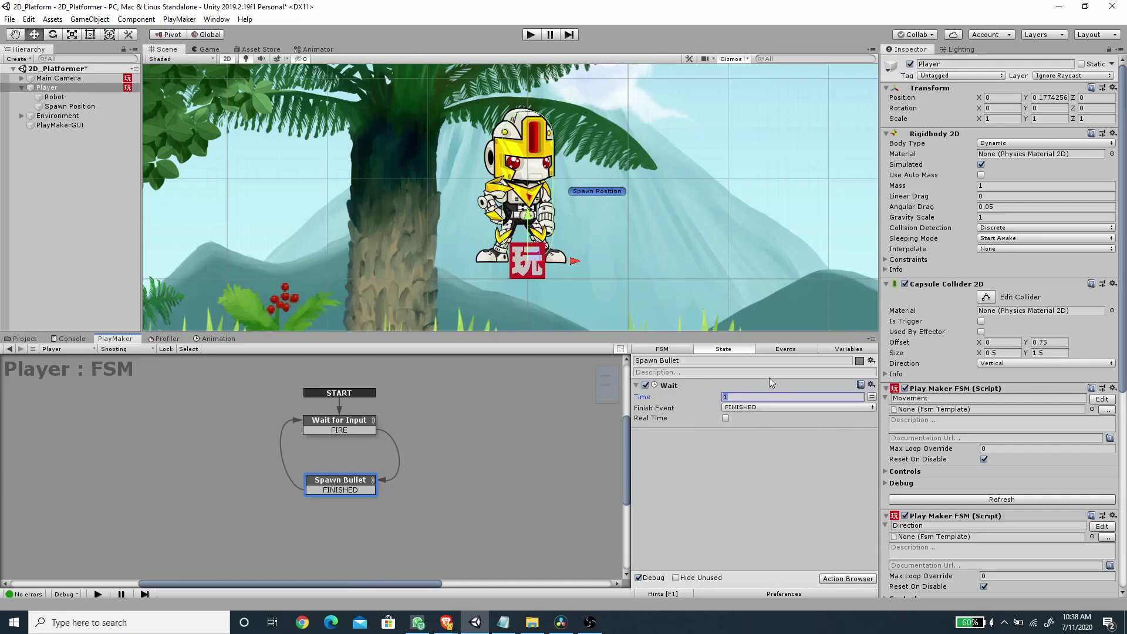
type("0.2")
Add a Set Fsm Float action to Spawn Bullet, placed above the Wait action.
left_click(839, 579)
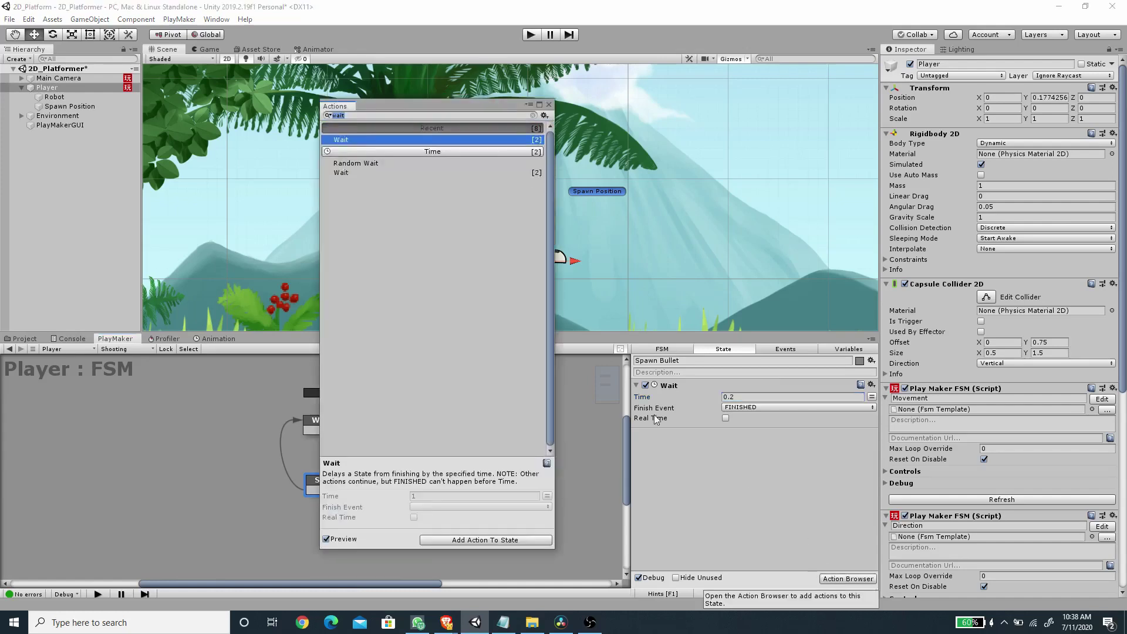
type("se")
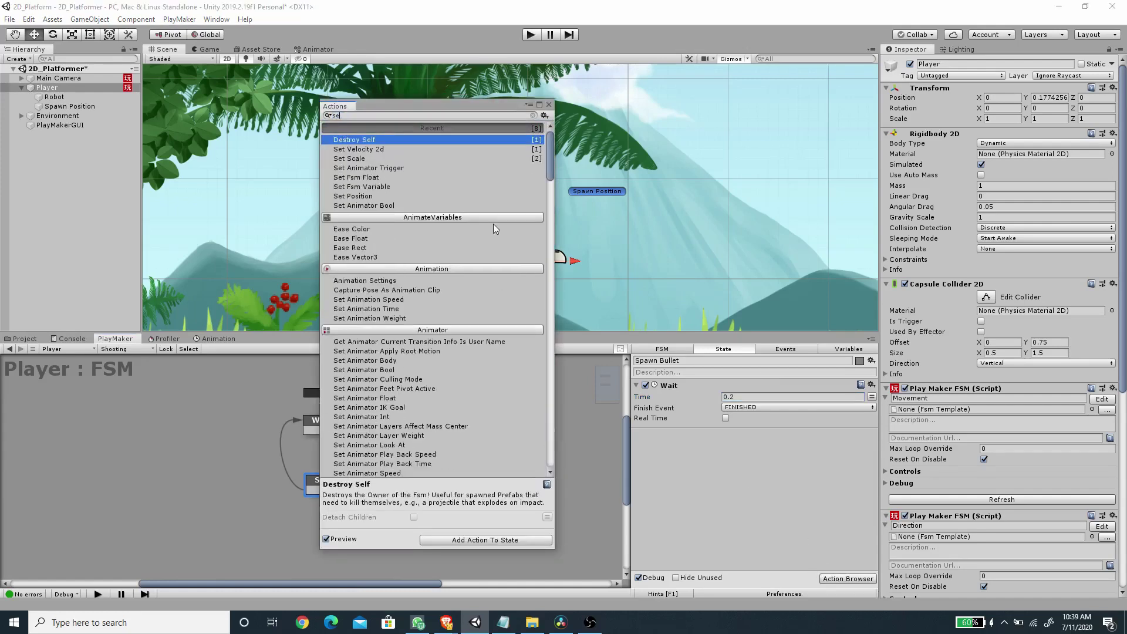
type("t fsm")
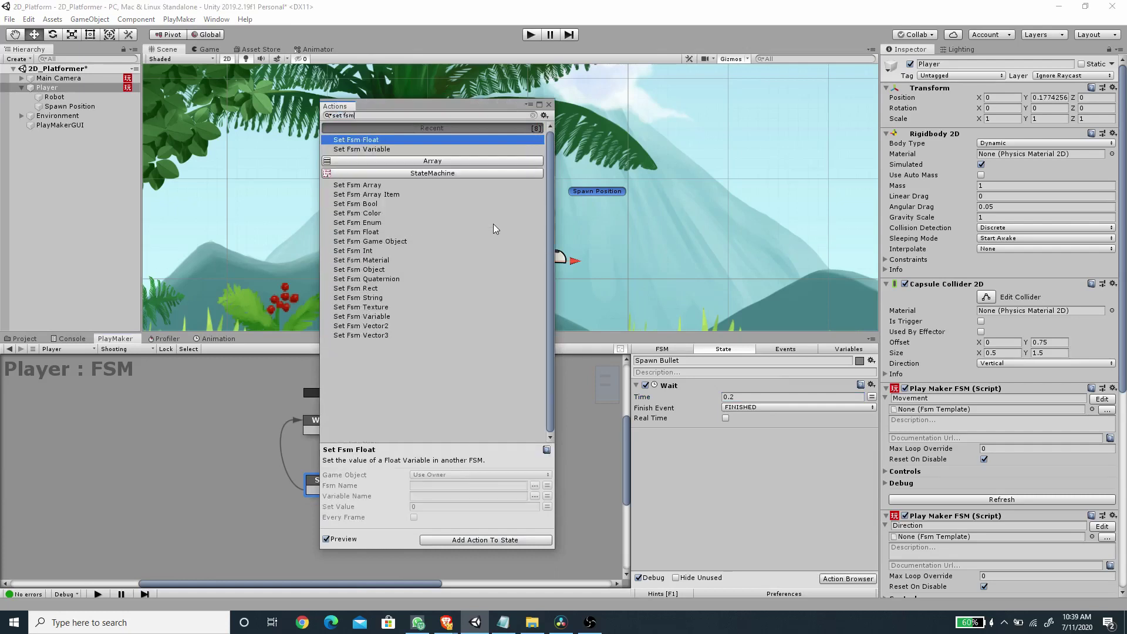
type("float")
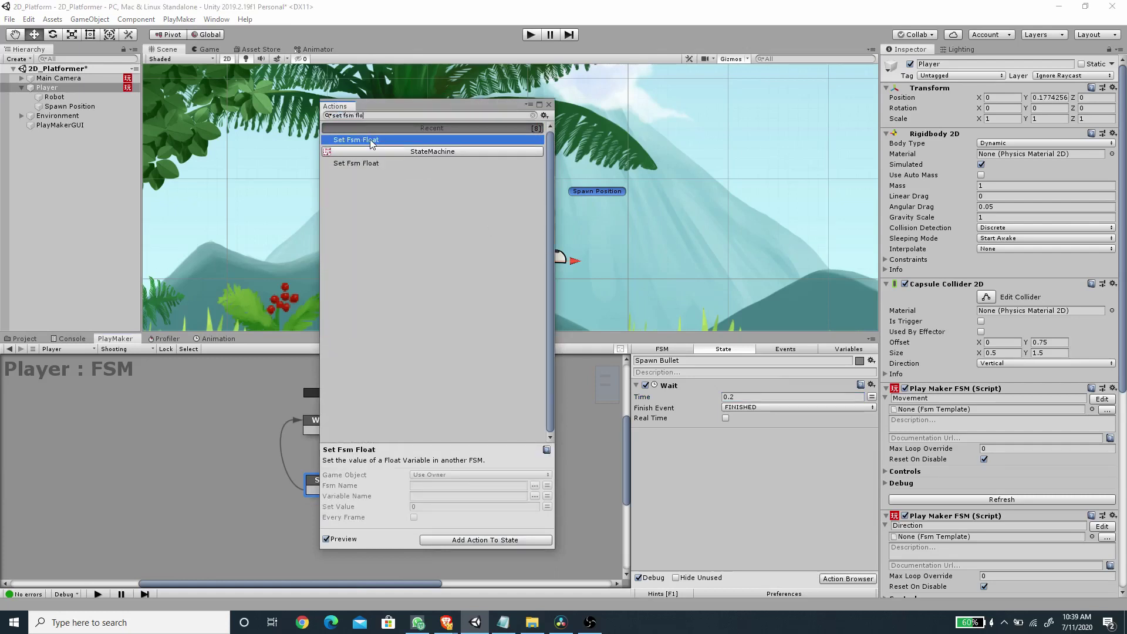
key("Return")
left_click(549, 105)
left_click_drag(687, 434, 687, 385)
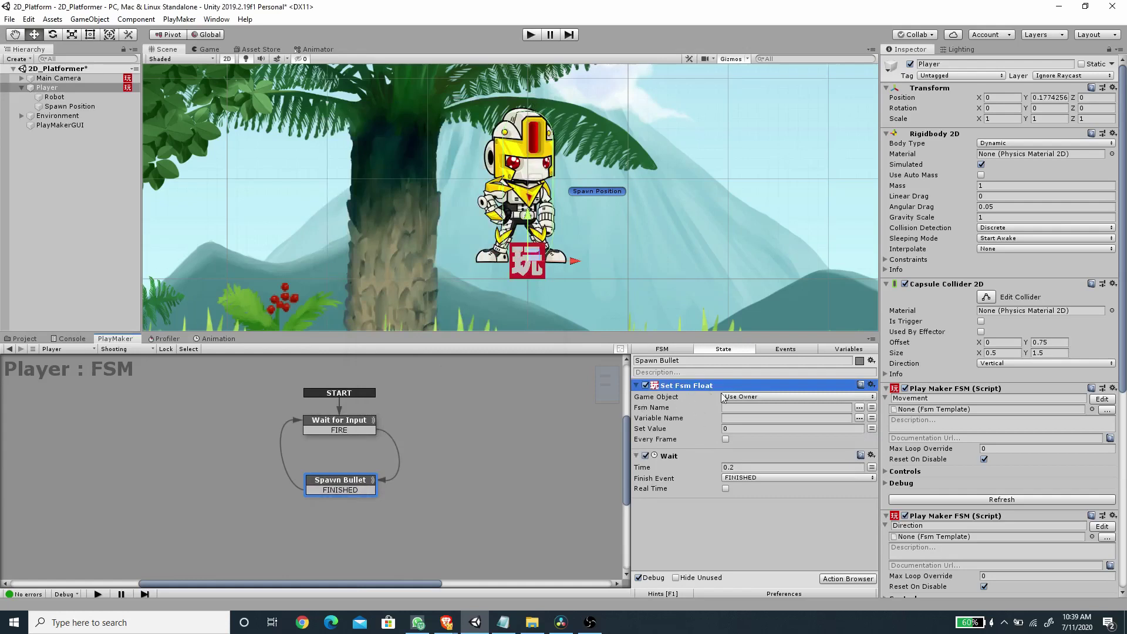
Create a GameObject variable Bullet Prefabs holding the Bullet Tut prefab.
left_click(832, 349)
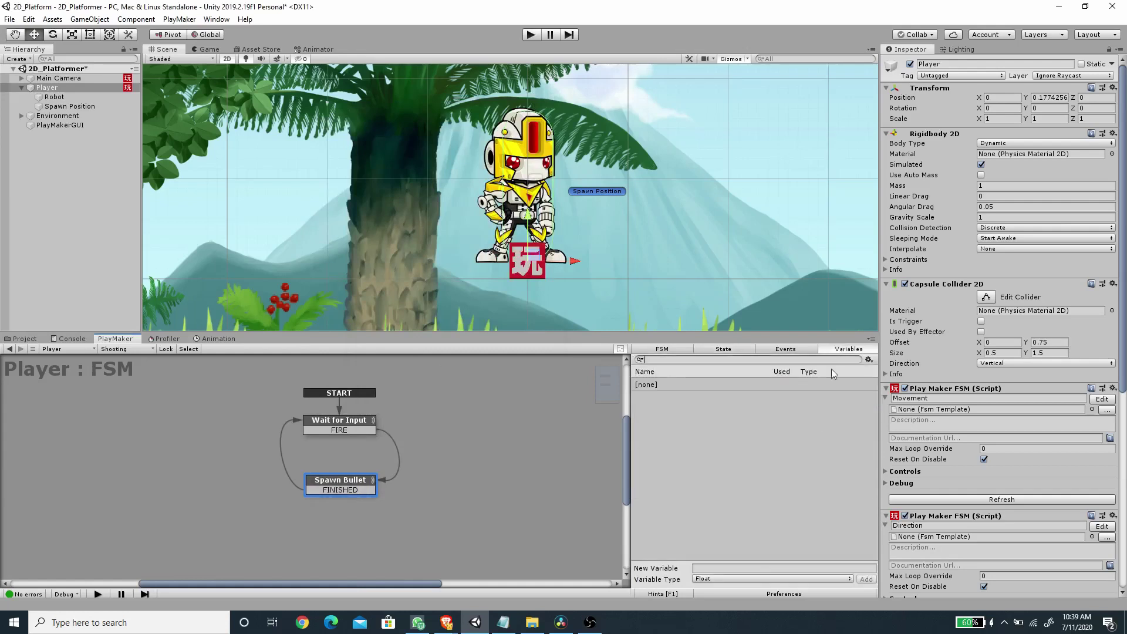
left_click(743, 579)
left_click(763, 409)
left_click(712, 568)
type("Bullet Prefabs")
key("Return")
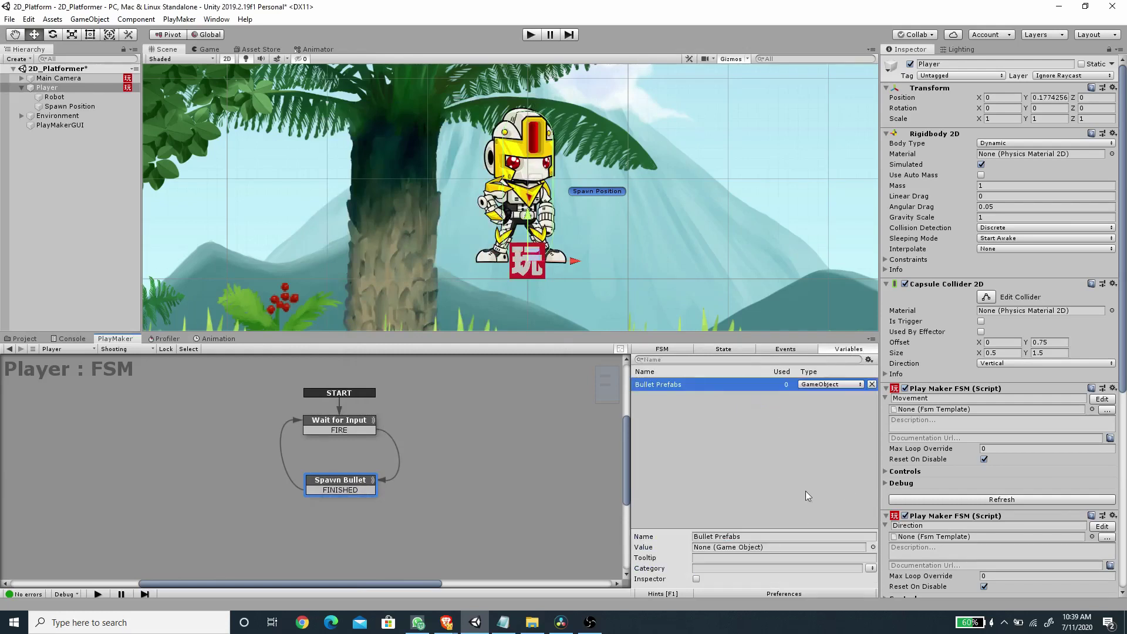
left_click(872, 547)
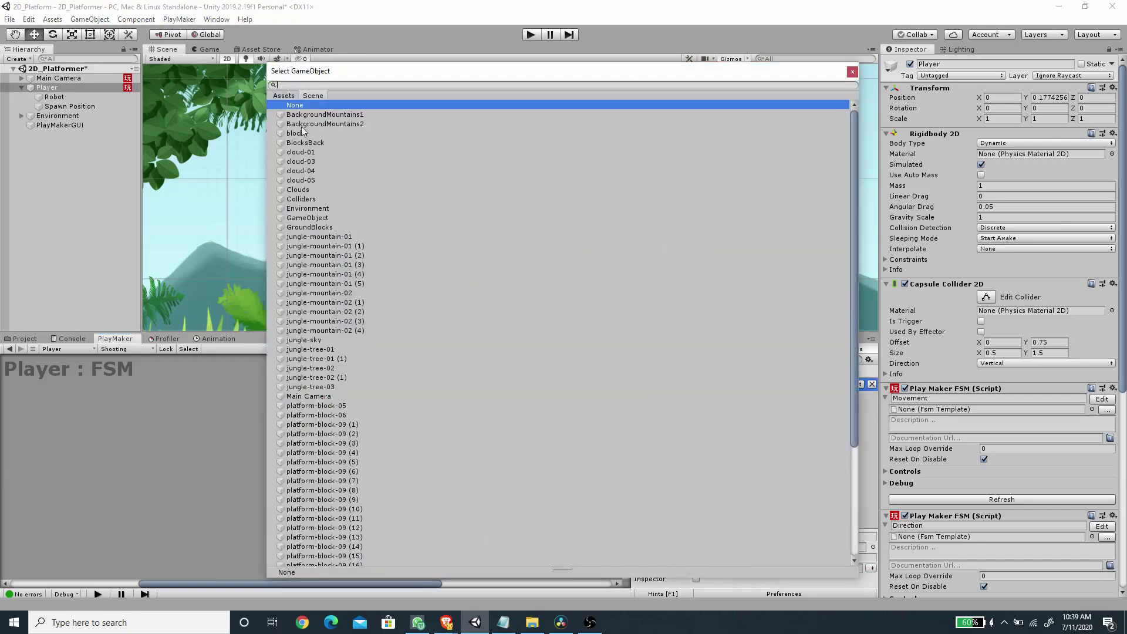
left_click(284, 96)
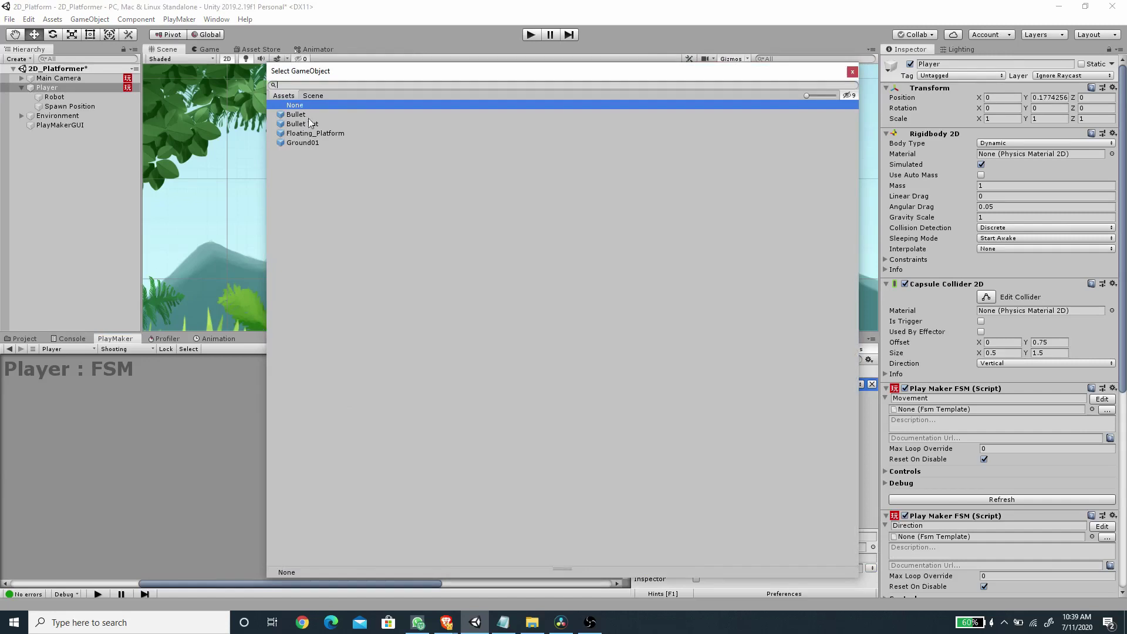
double_click(302, 124)
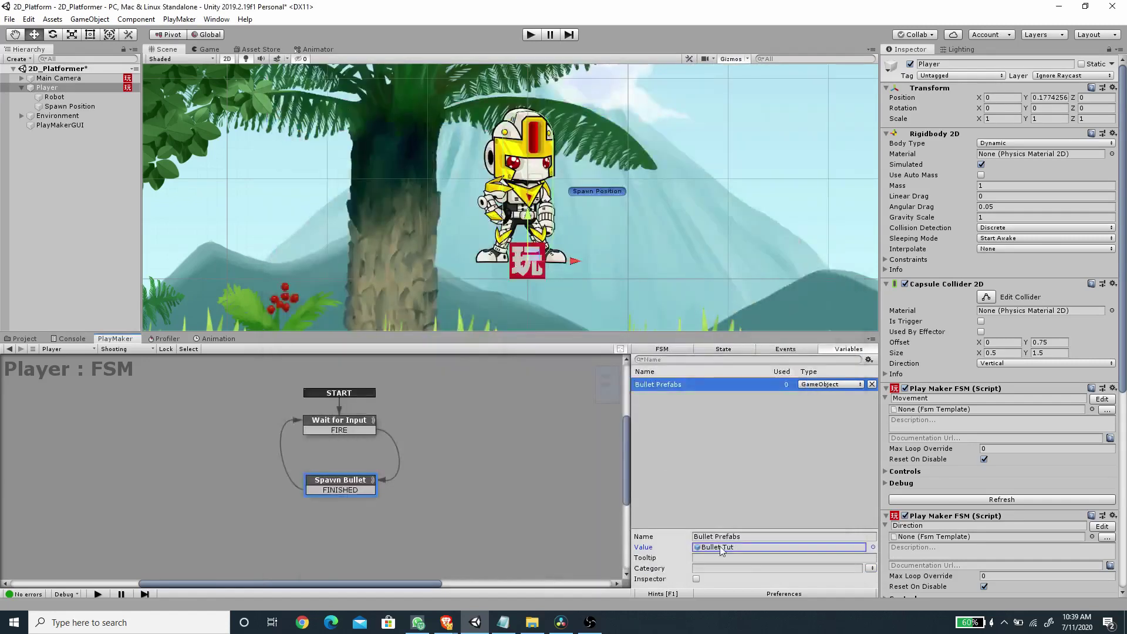
left_click(723, 349)
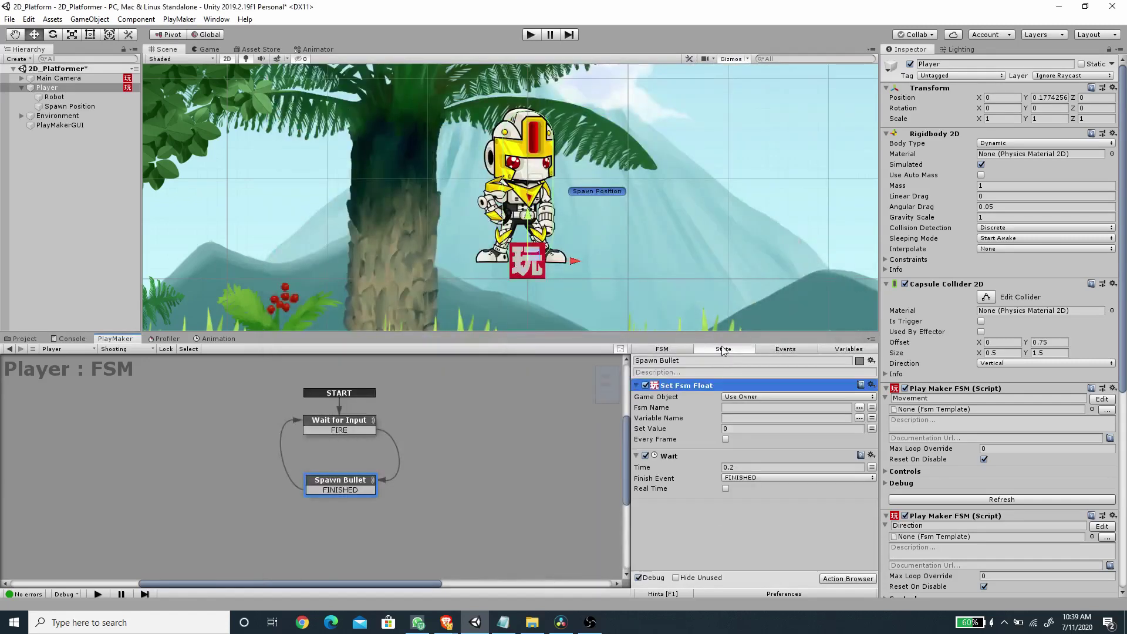
Point Set Fsm Float at a specified game object using the Bullet Prefabs variable.
left_click(753, 397)
left_click(760, 423)
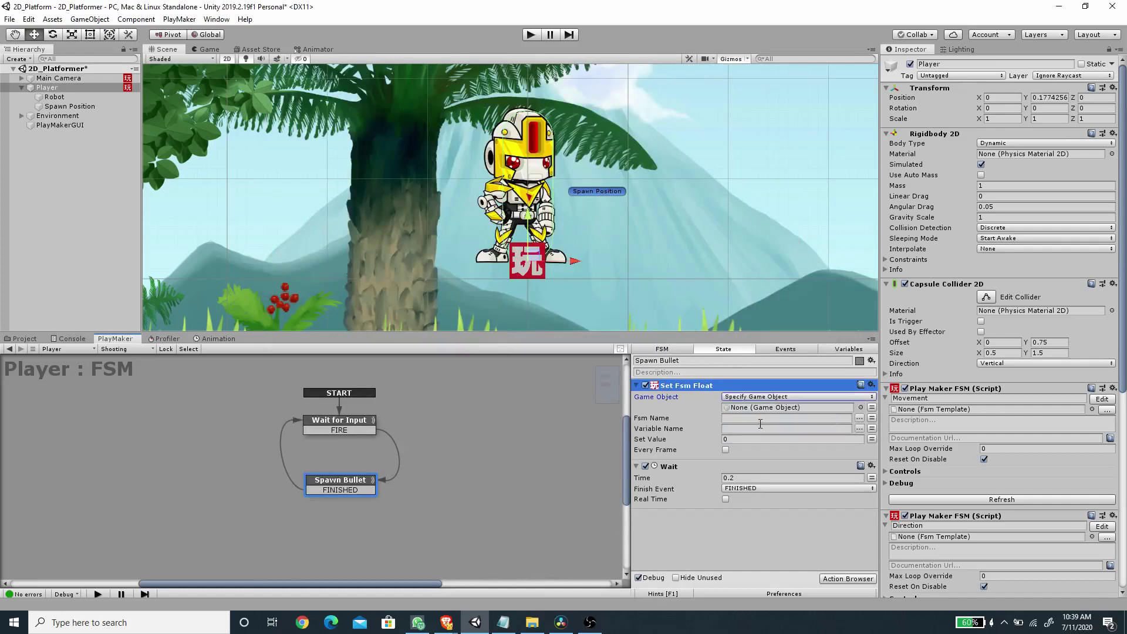
left_click(872, 406)
left_click(809, 407)
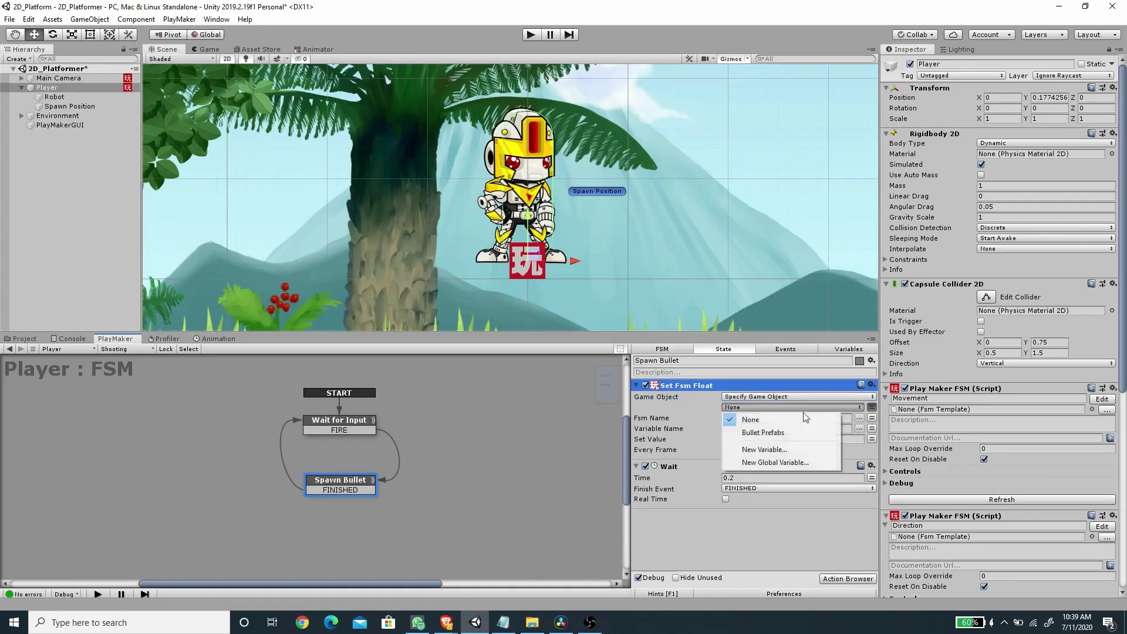
left_click(763, 432)
Set the target Fsm Name to Bullet and Variable Name to Direction.
left_click(738, 431)
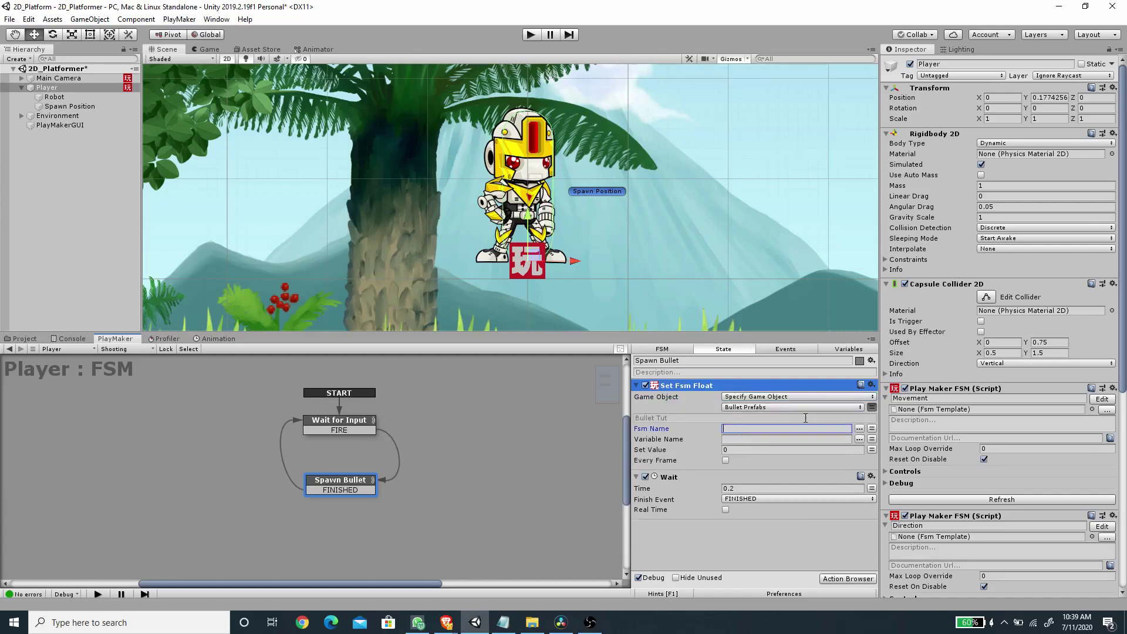
type("Bullet")
left_click(736, 440)
type("Direction")
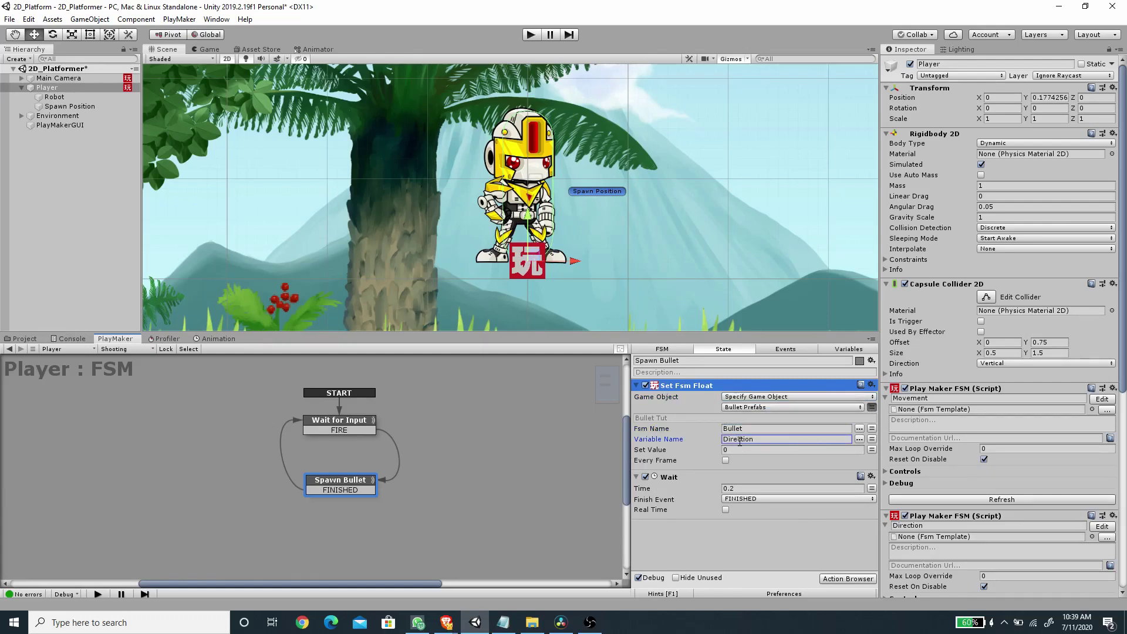
left_click(749, 544)
left_click(840, 580)
Add a Get Scale action to Spawn Bullet and move it above Set Fsm Float.
type("get scale")
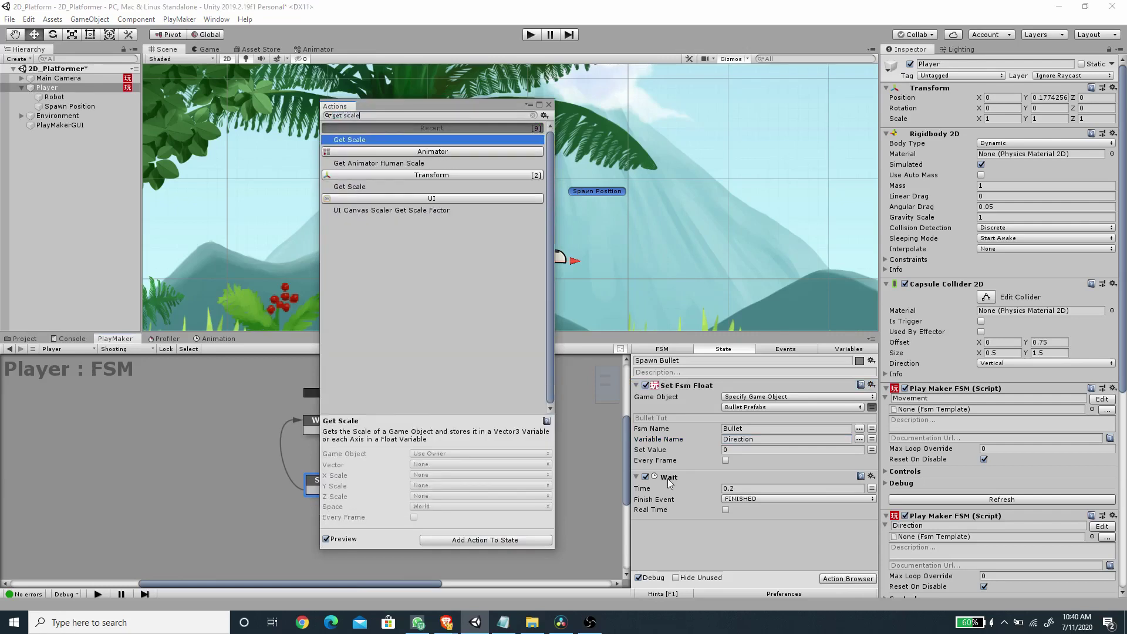
key("Return")
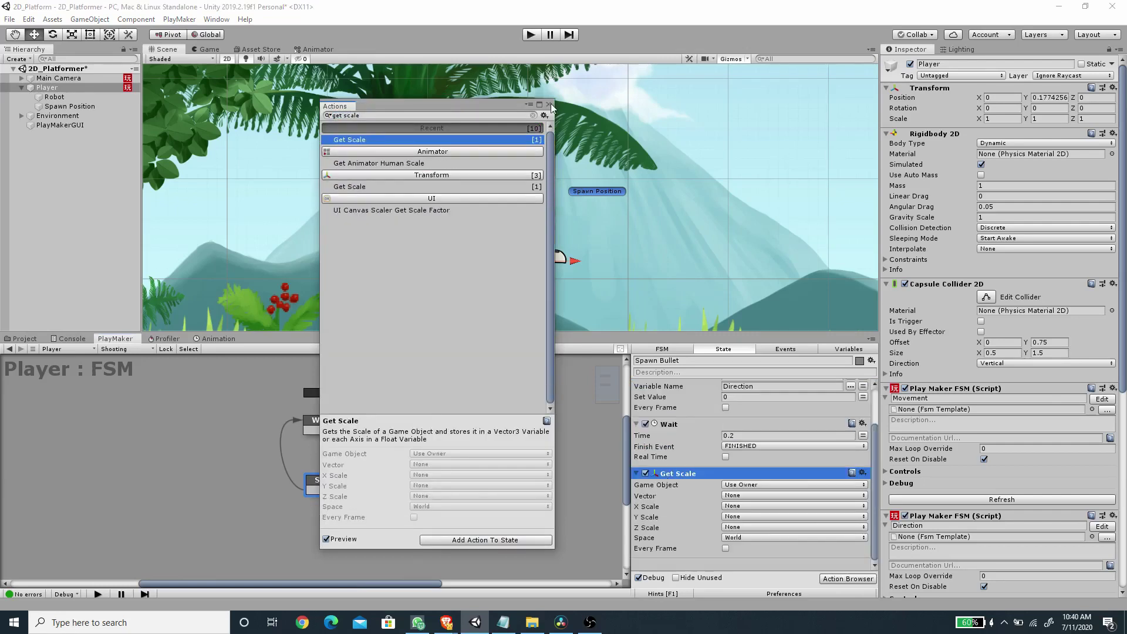
left_click_drag(693, 479, 695, 386)
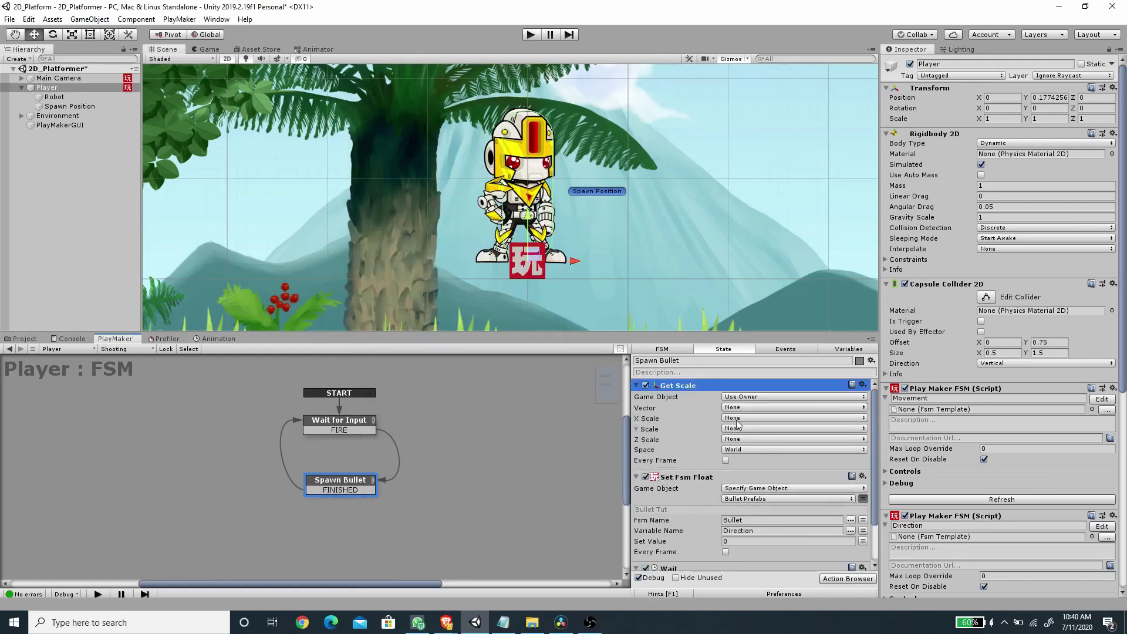
Store Get Scale's X Scale in a new float variable named Direction.
left_click(743, 419)
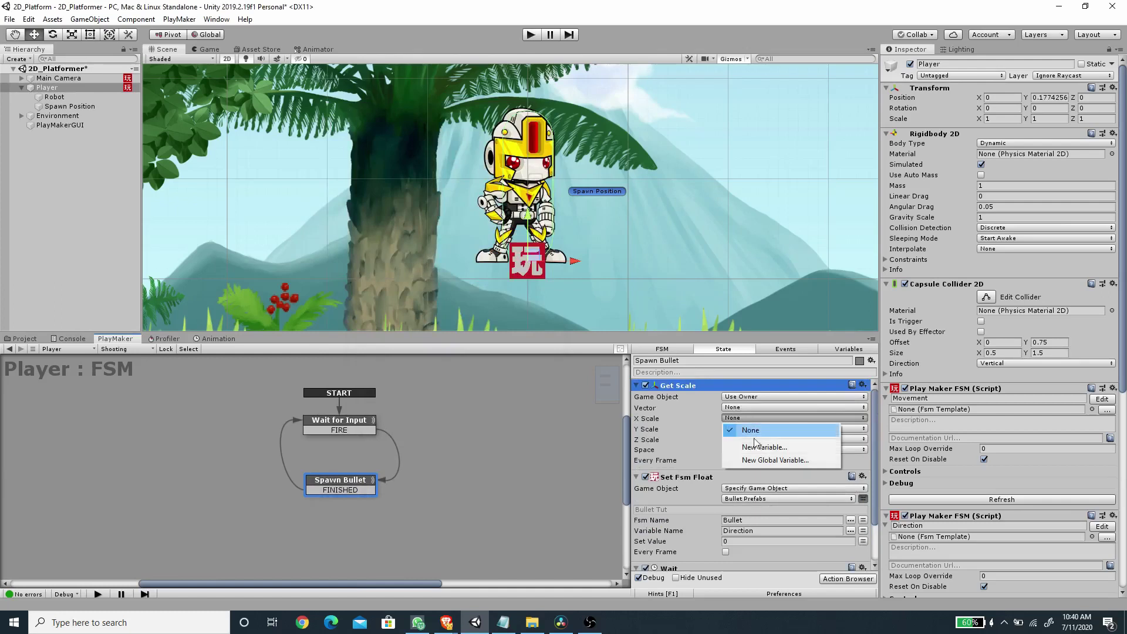
left_click(757, 448)
type("Direction")
key("Return")
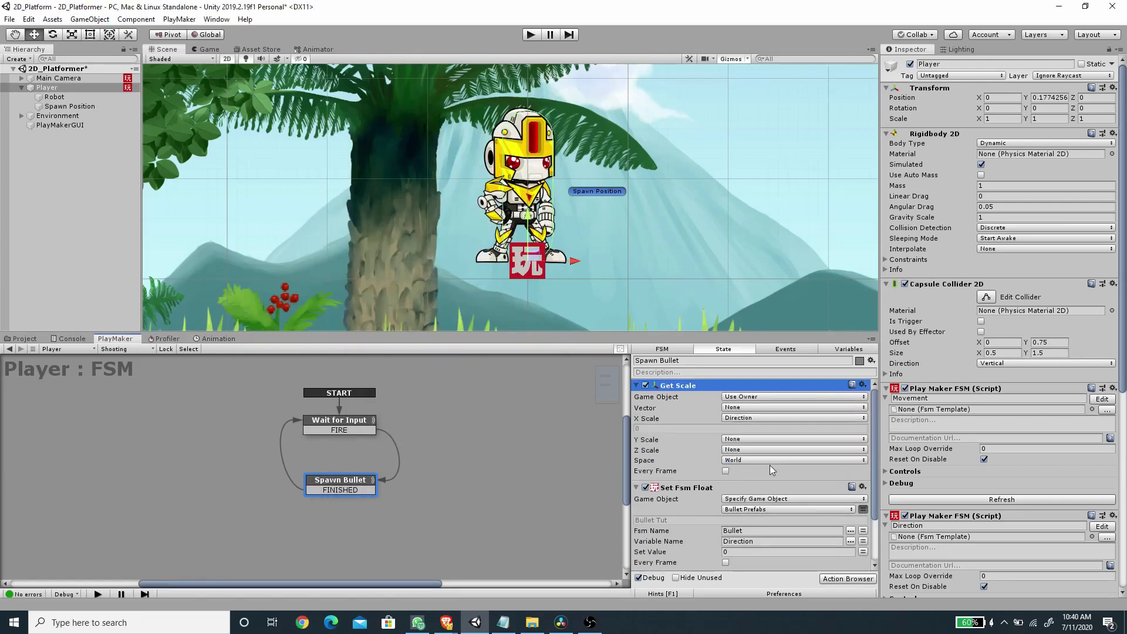
left_click(848, 349)
left_click(665, 396)
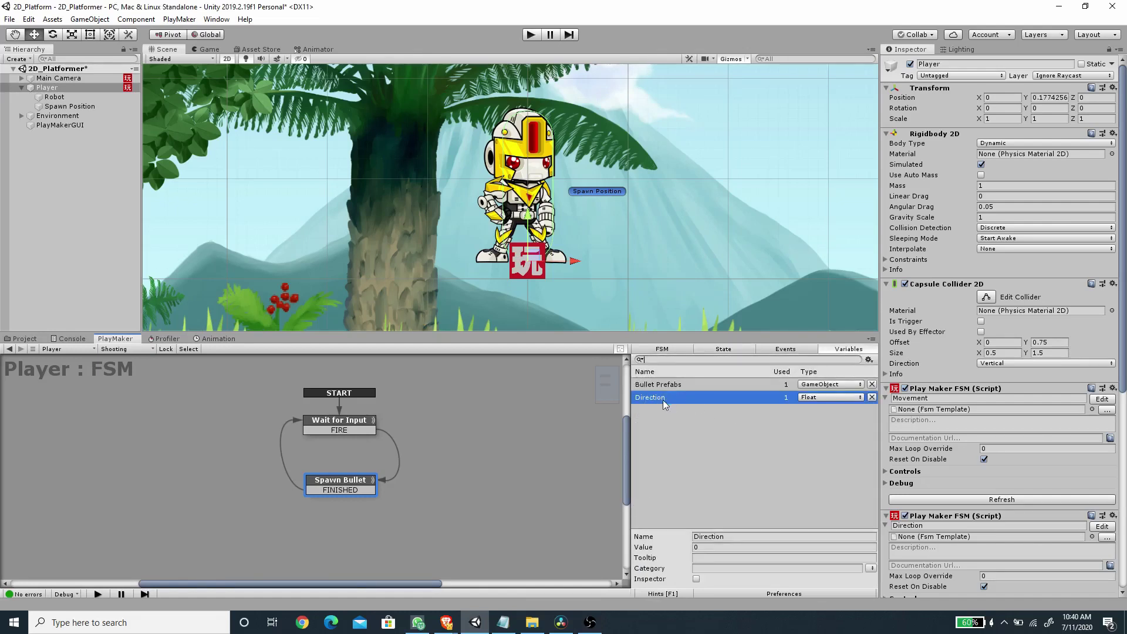
left_click(731, 350)
scroll(722, 505, "down", 3)
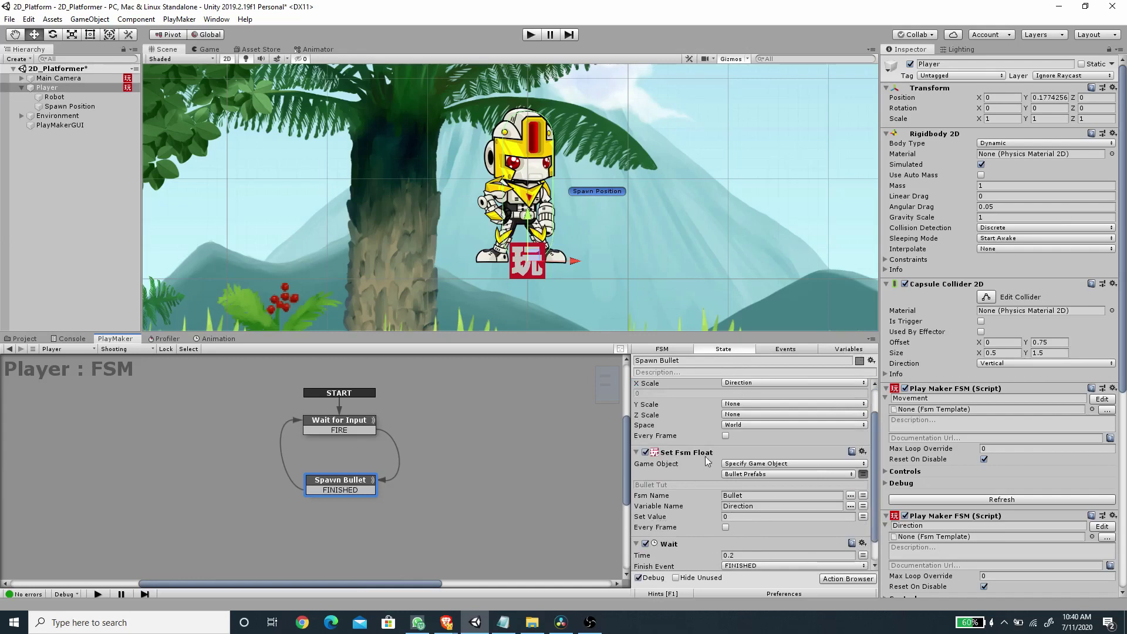
Switch Set Fsm Float's Set Value to variable mode and pick the Direction variable.
left_click(862, 516)
left_click(788, 538)
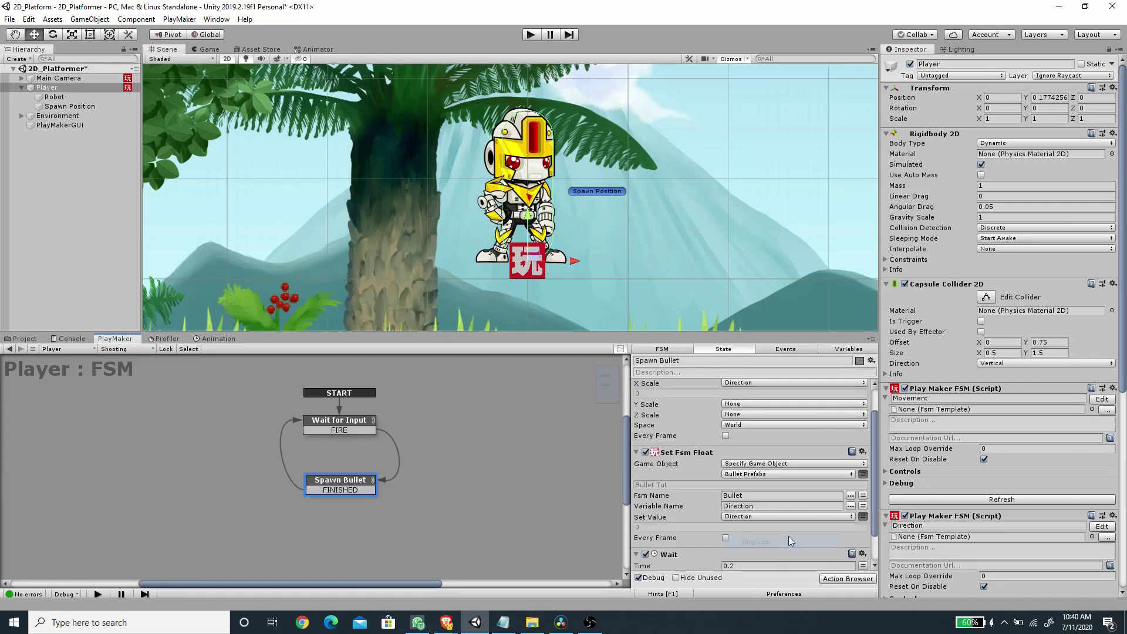
scroll(717, 469, "up", 3)
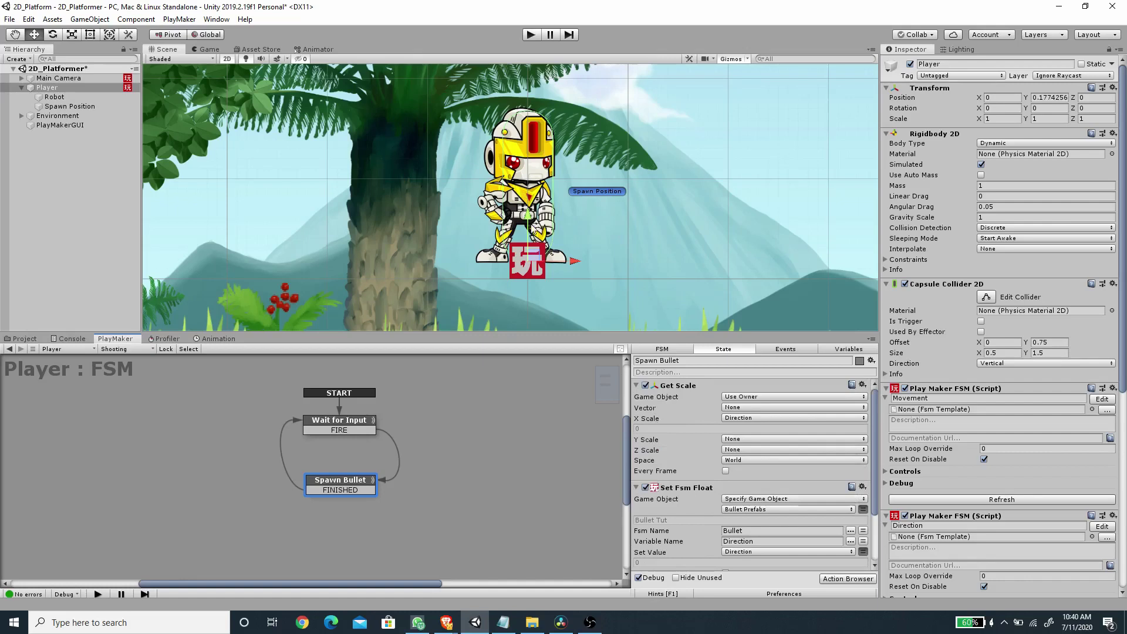
scroll(708, 444, "down", 3)
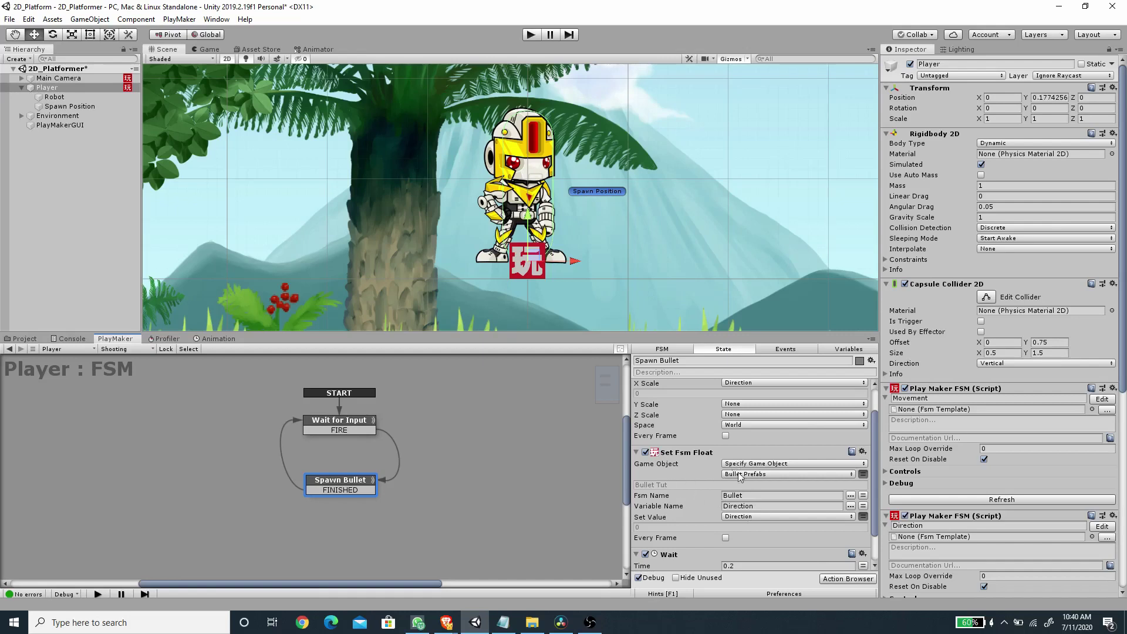
scroll(709, 476, "down", 3)
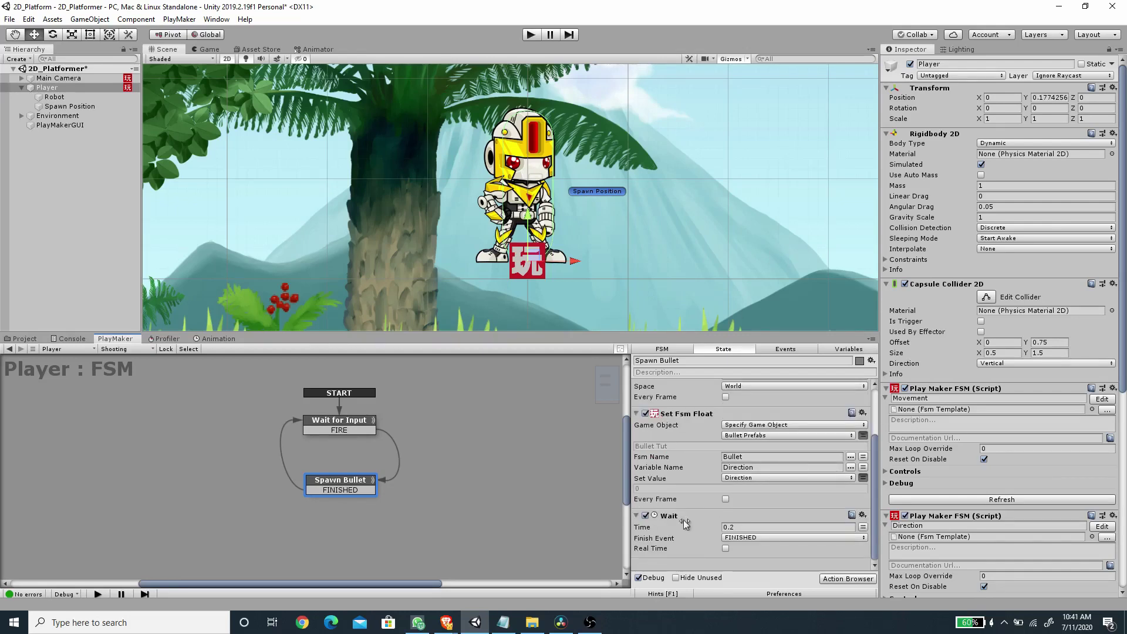
Add a Create Object action to Spawn Bullet and move it above the Wait action.
left_click(837, 579)
type("creat")
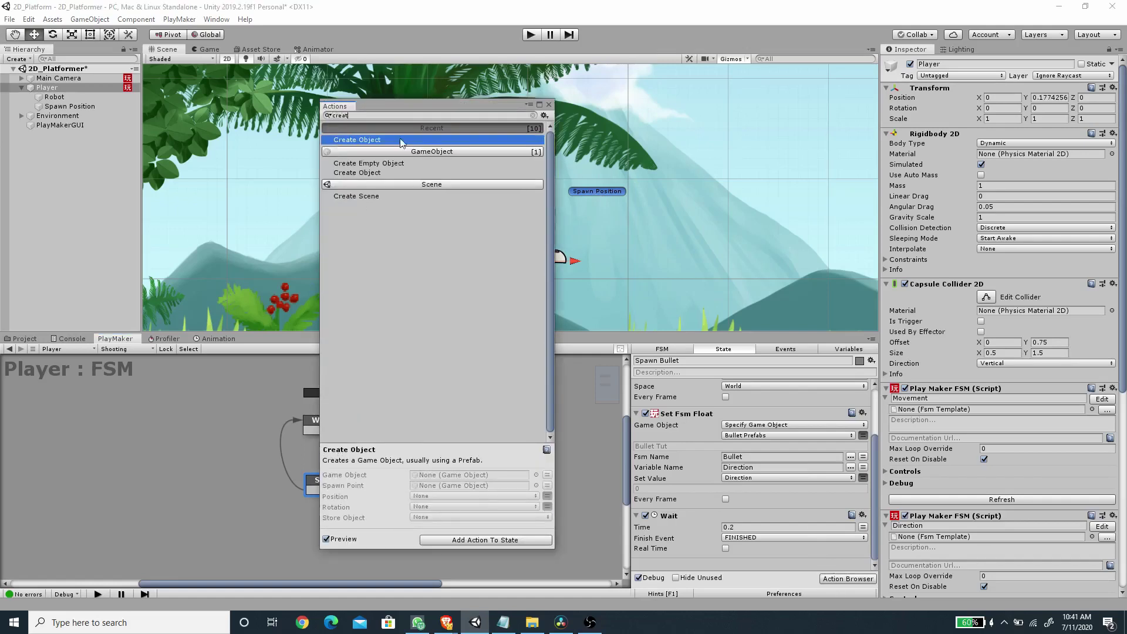
double_click(401, 142)
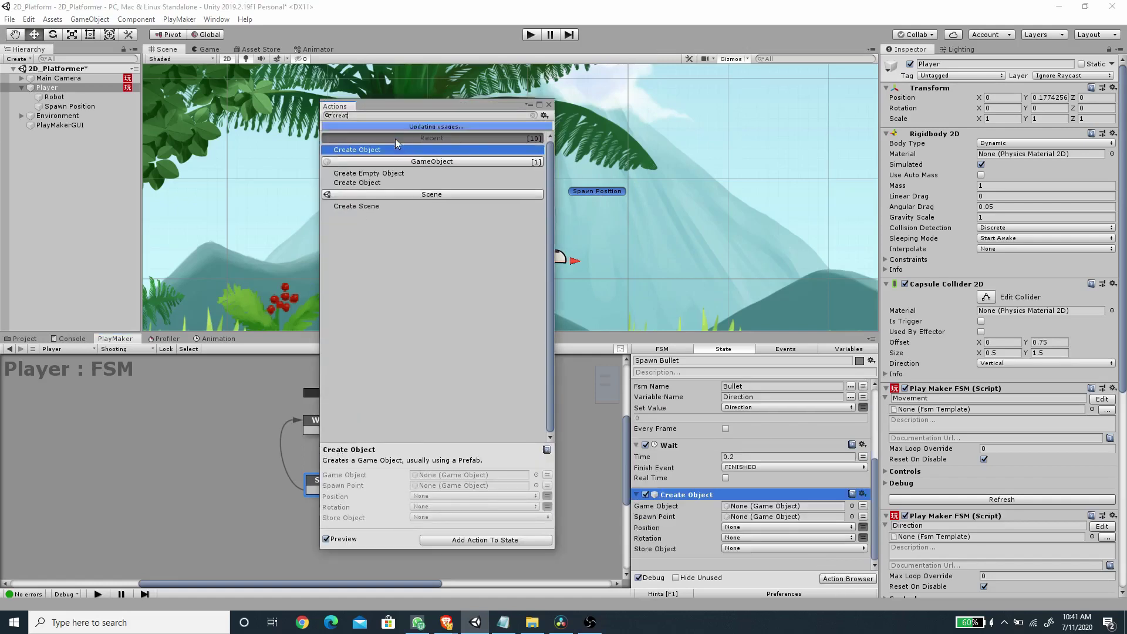
left_click(549, 105)
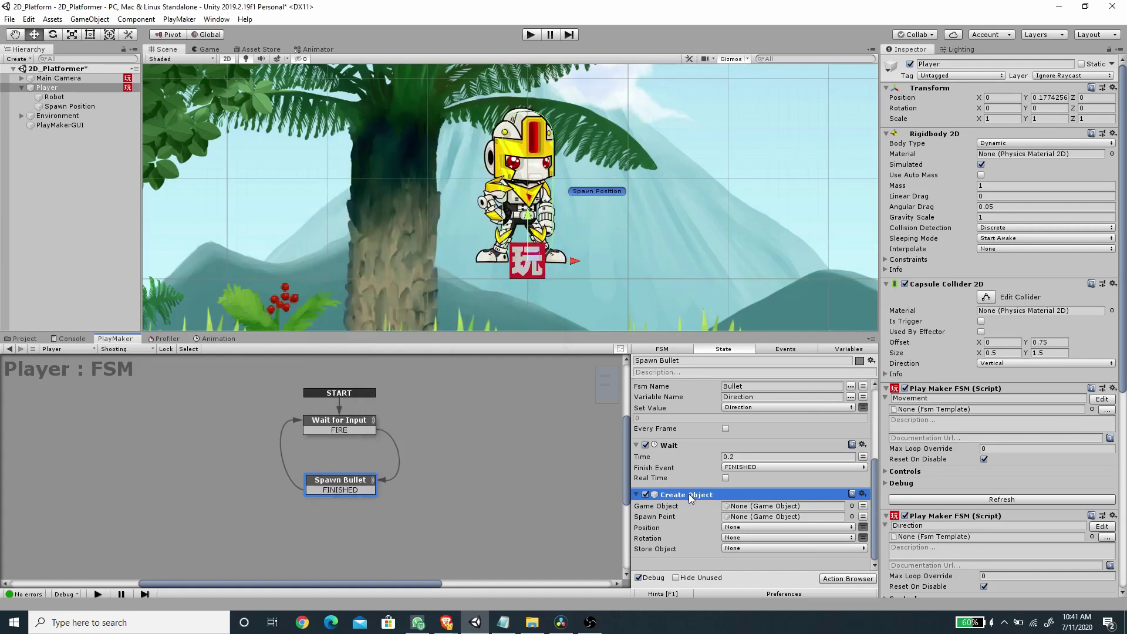
left_click_drag(687, 498, 684, 452)
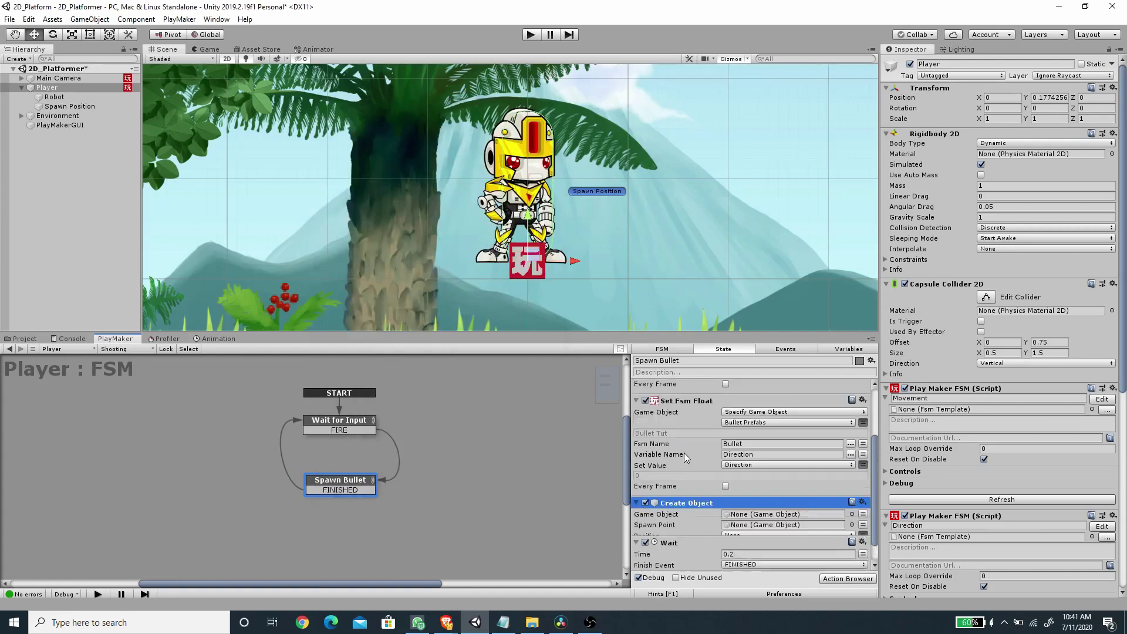
scroll(690, 450, "up", 1)
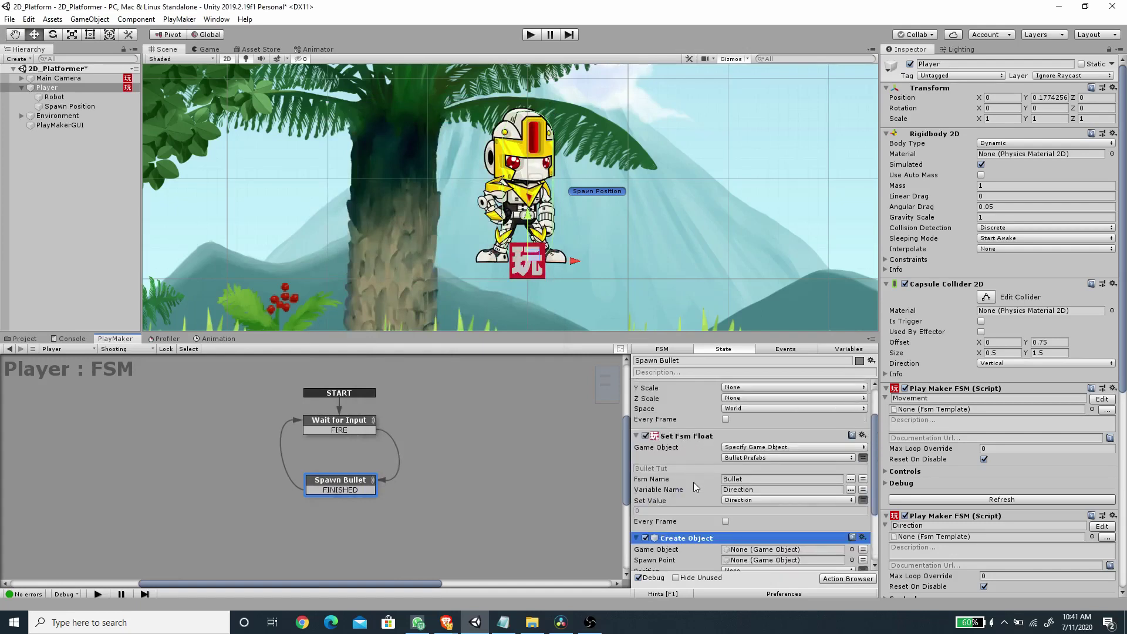
scroll(695, 484, "down", 3)
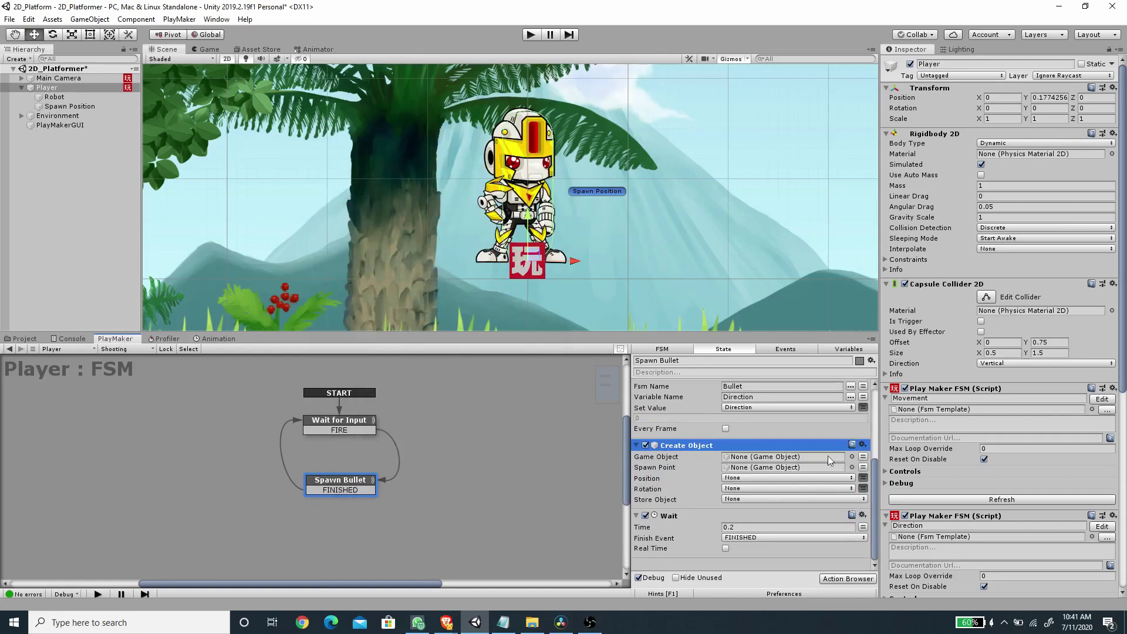
Make Create Object spawn Bullet Prefabs at Spawn Position, save the scene, and start the game.
left_click(863, 456)
left_click(785, 456)
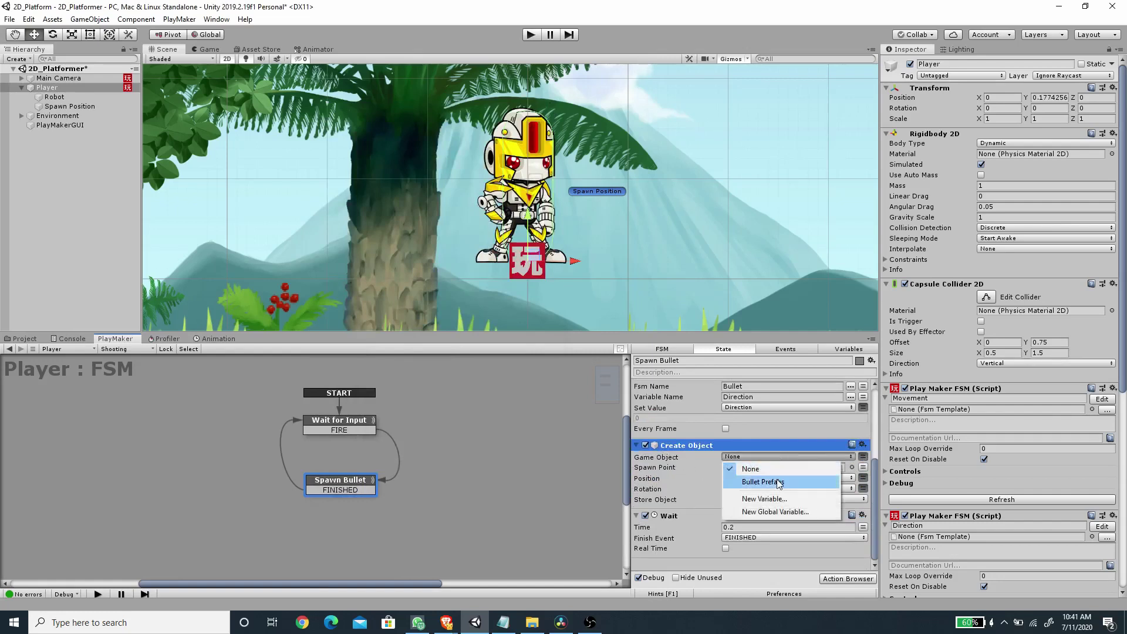
left_click(751, 482)
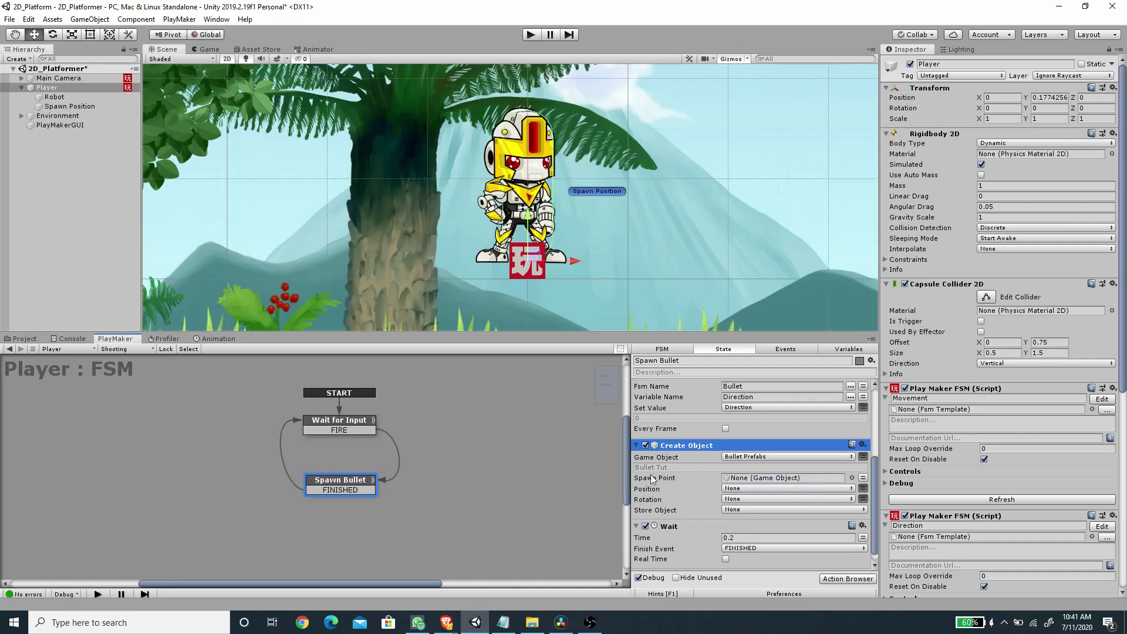
left_click(80, 106)
left_click_drag(80, 106, 757, 477)
key("ctrl+s")
left_click(530, 34)
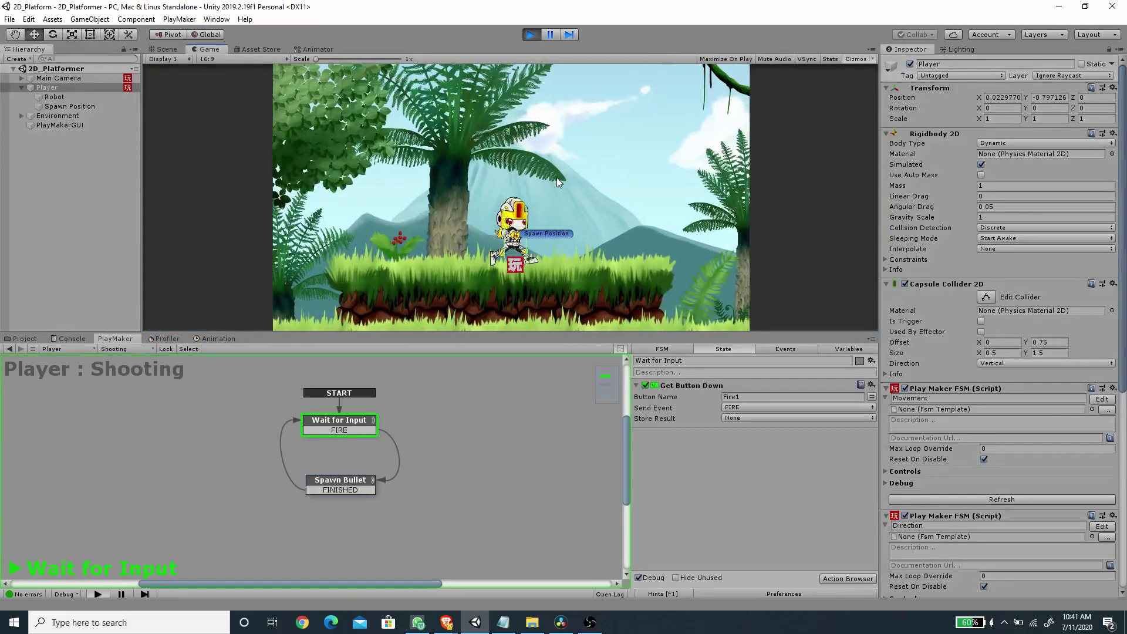
key("Right")
key("Left")
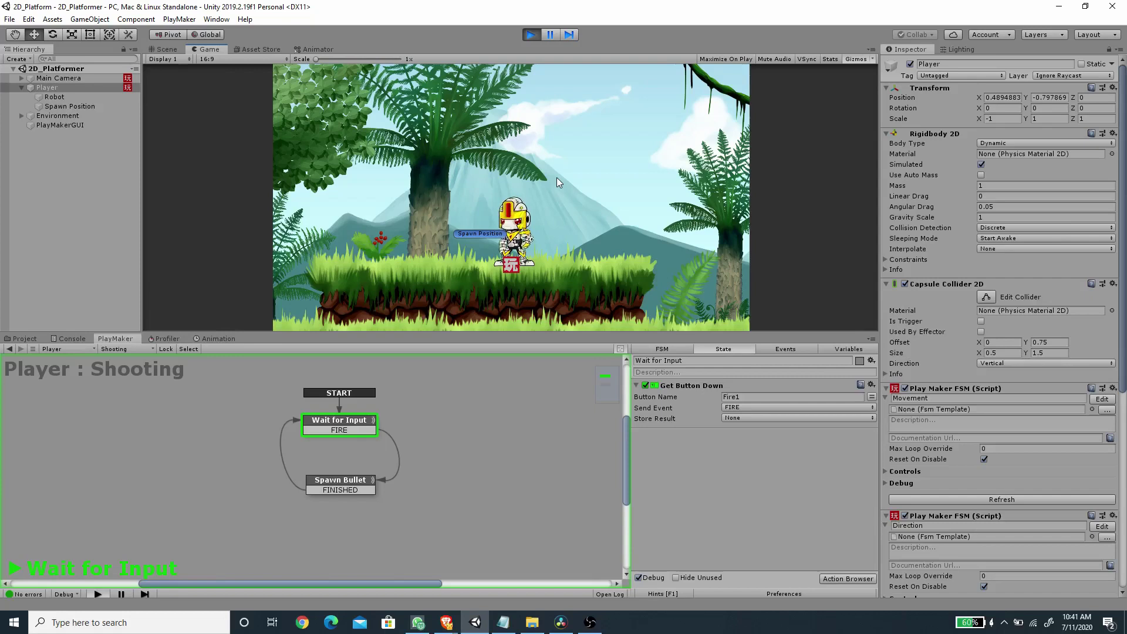
key("ctrl")
key("Left")
key("Right")
key("ctrl")
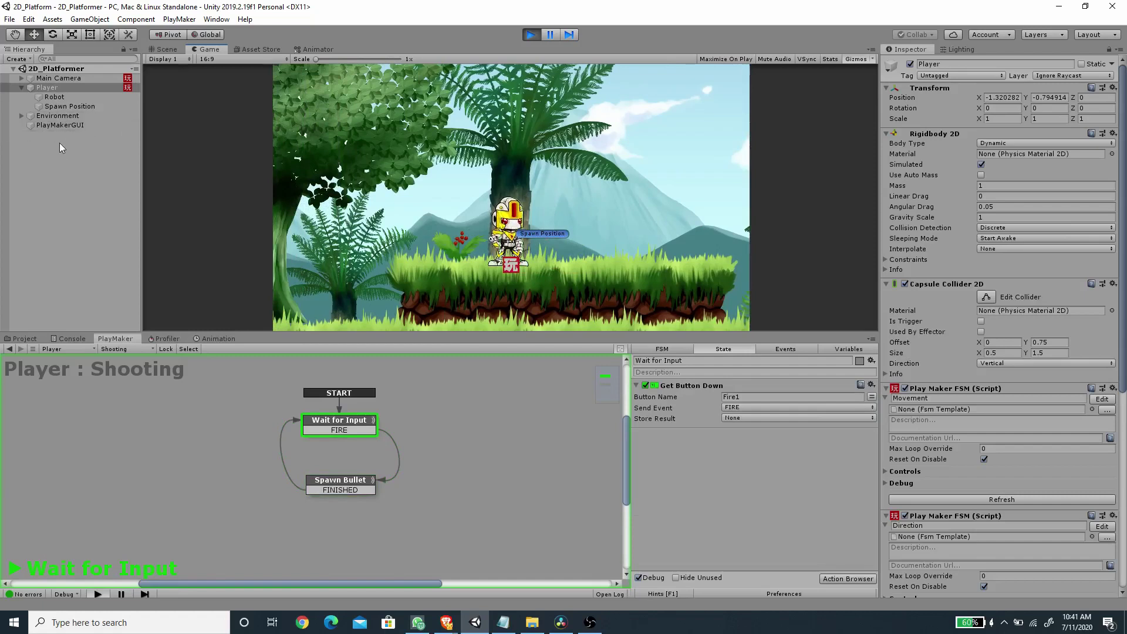
key("ctrl")
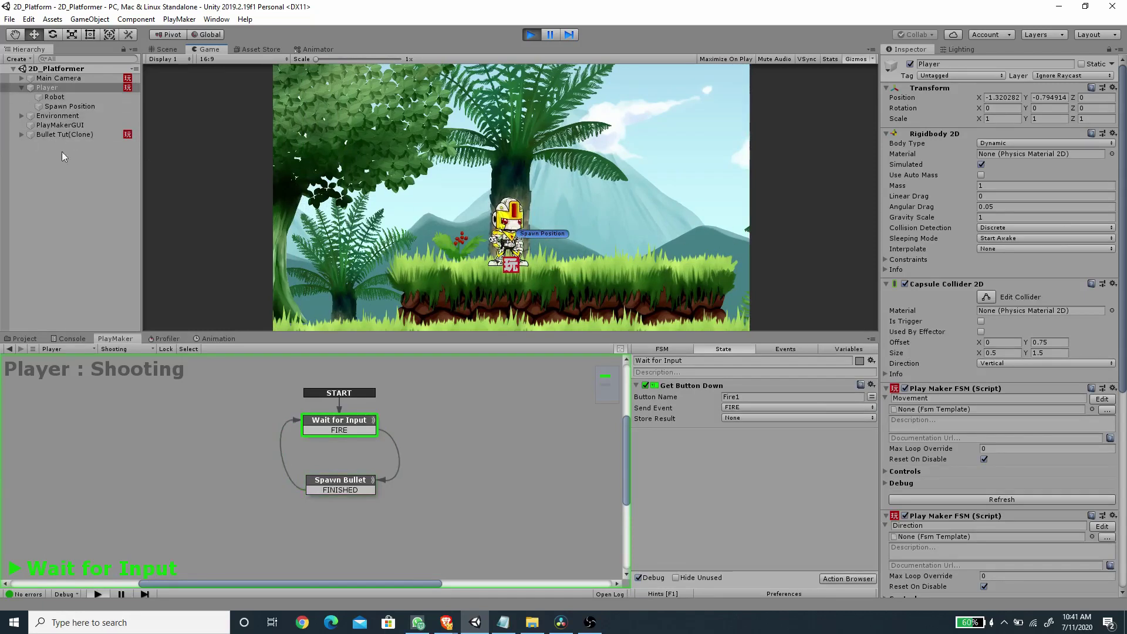
key("ctrl")
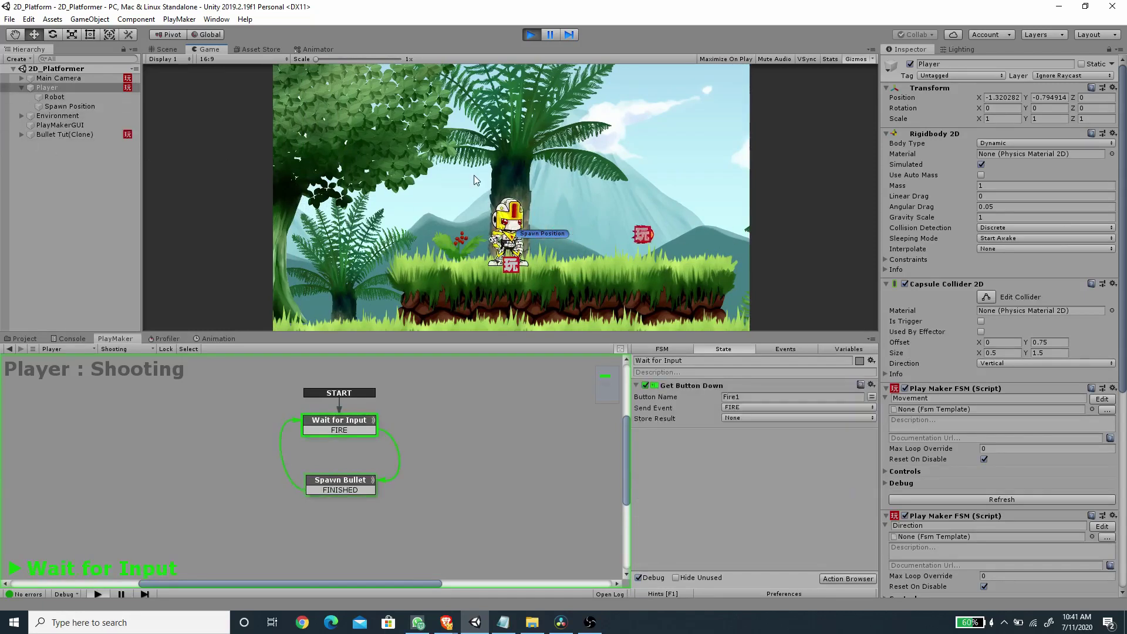
key("Right")
key("ctrl")
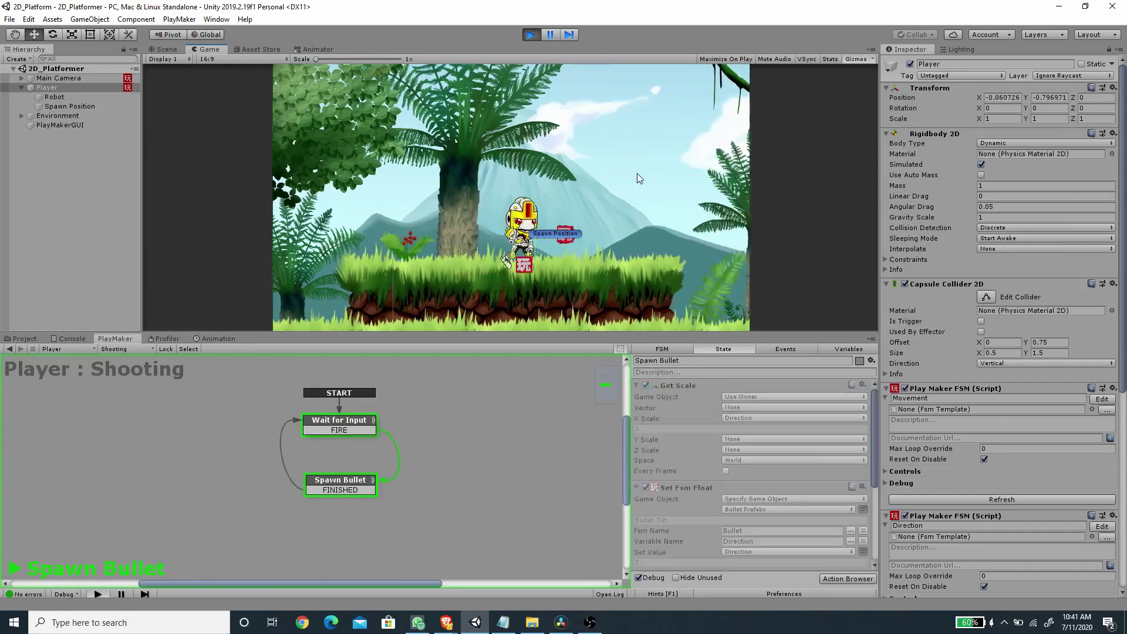
key("Right")
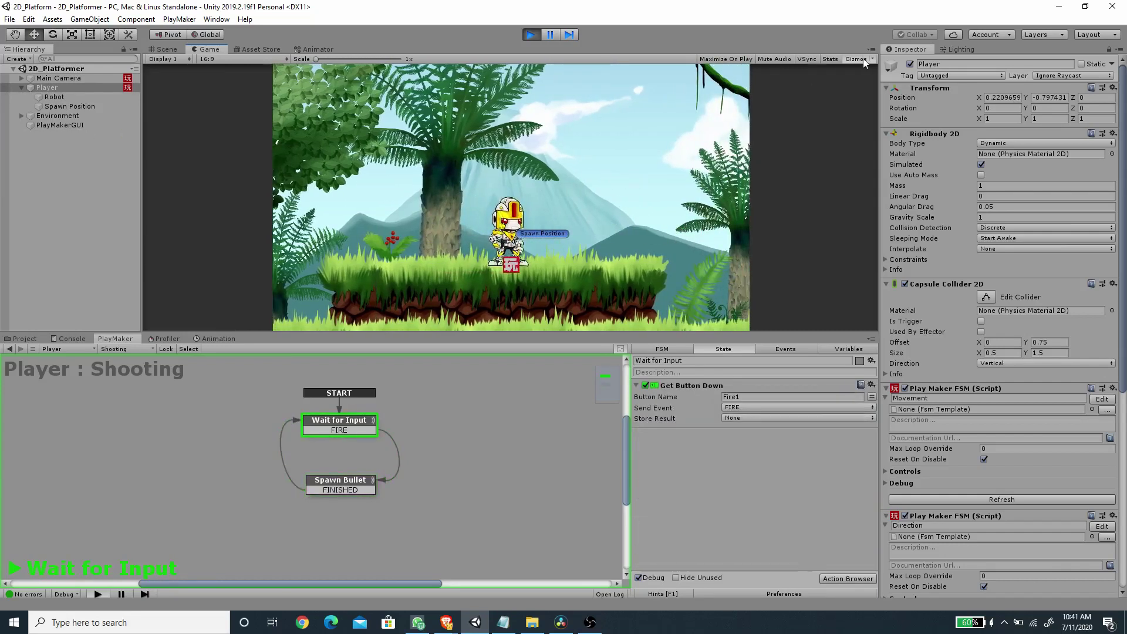
left_click(857, 58)
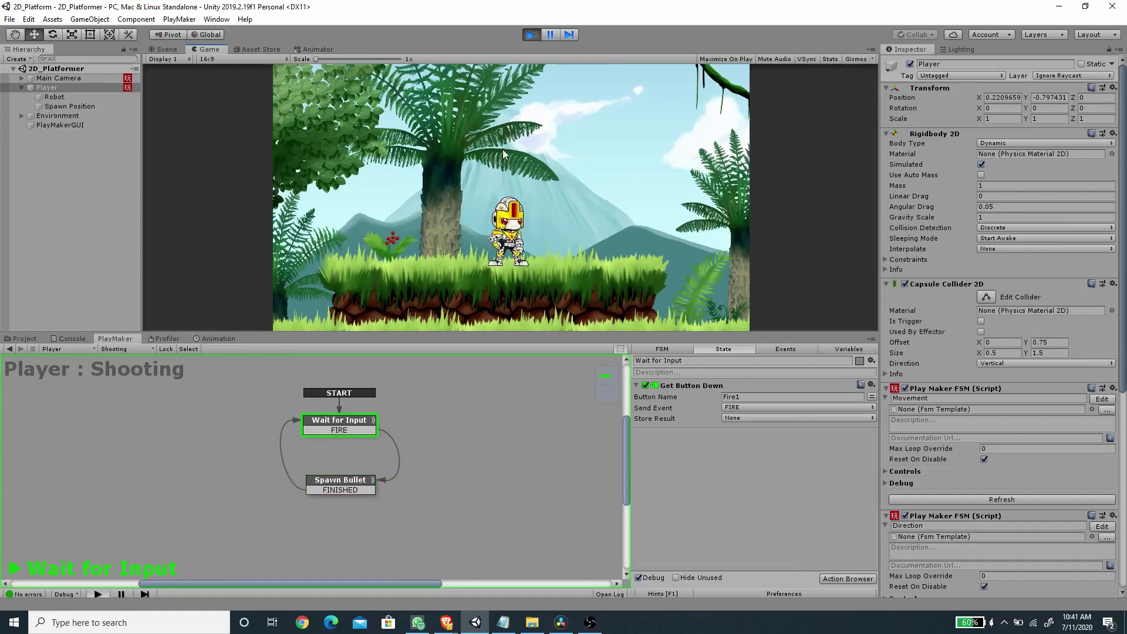
key("ctrl")
key("ctrl")
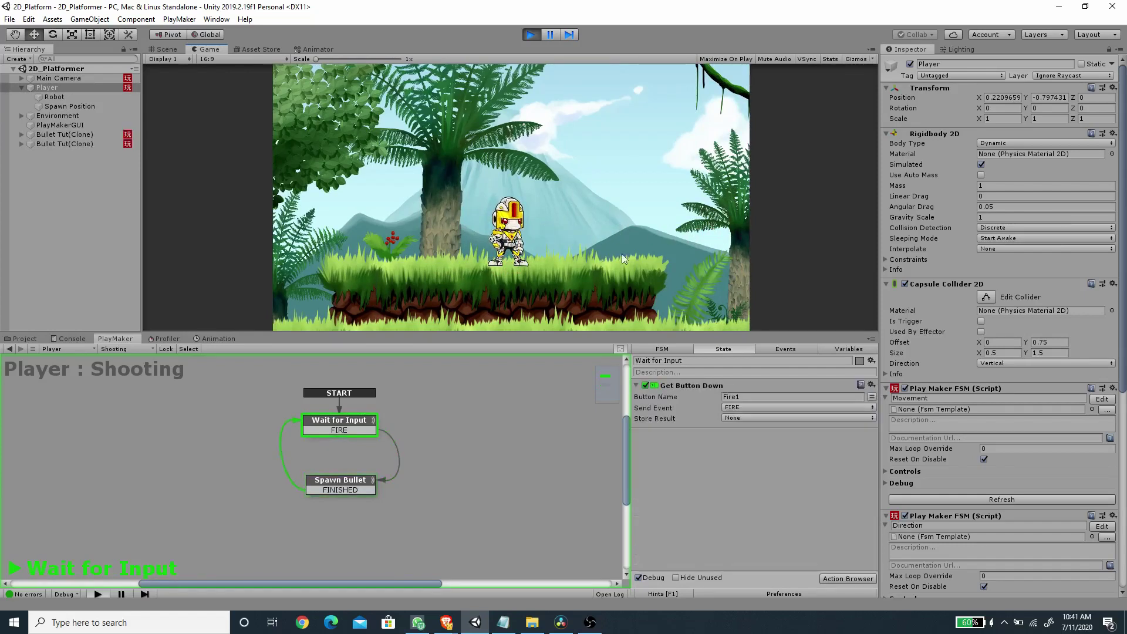
key("ctrl")
key("ctrl")
key("Left")
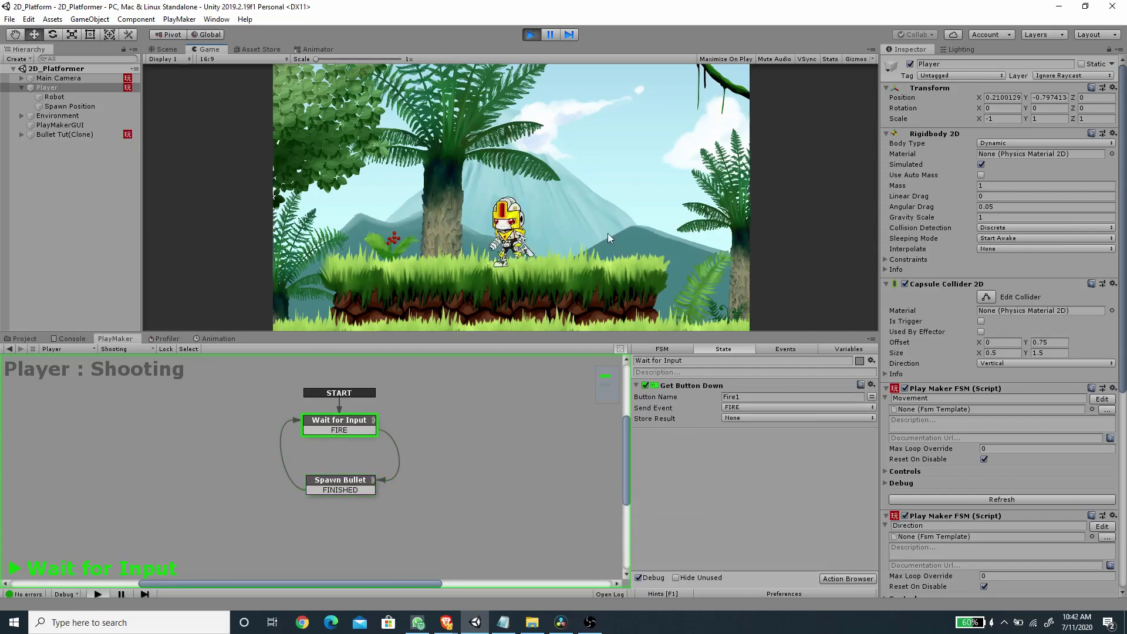
key("Left")
key("ctrl")
key("ctrl")
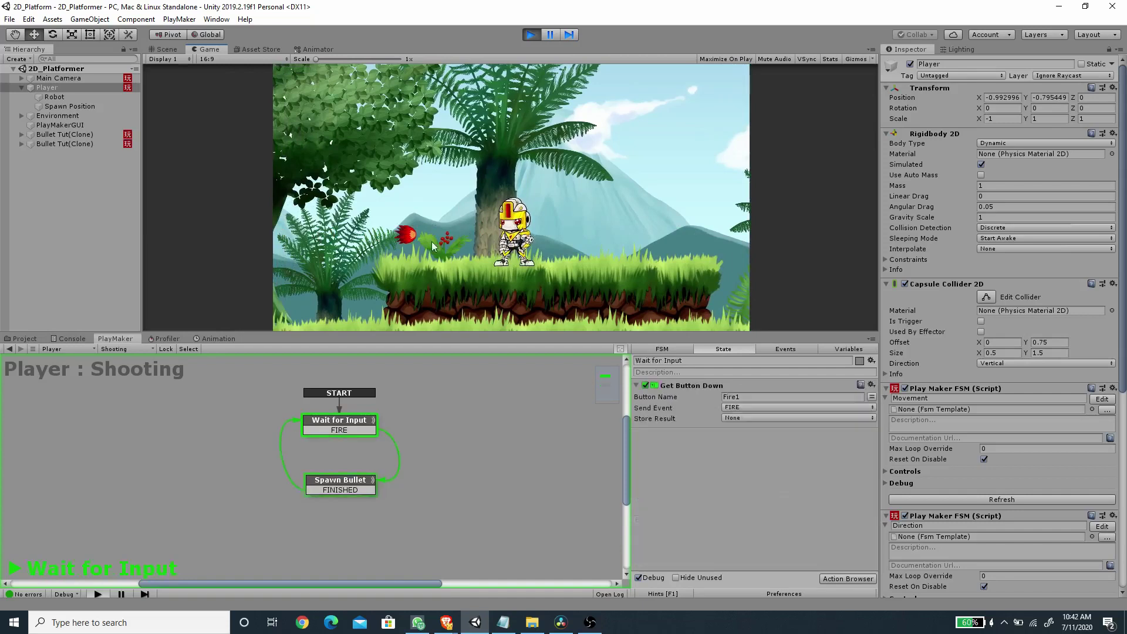
left_click(531, 34)
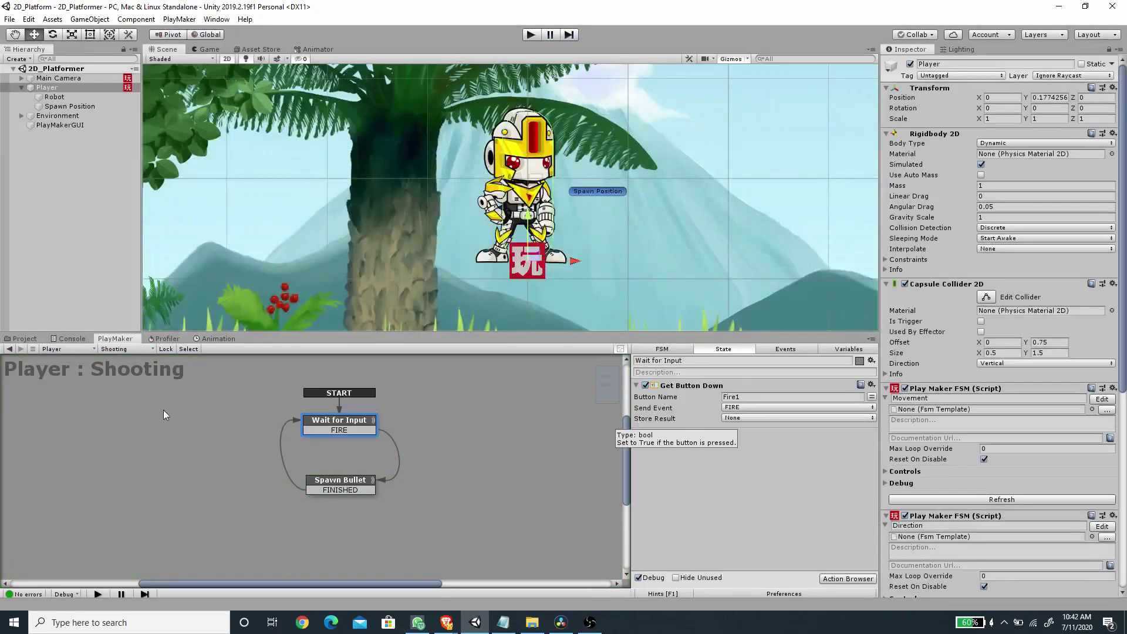
Switch to the Bullet Tut prefab's state machine and collapse the Wait action.
left_click(64, 348)
mouse_move(93, 381)
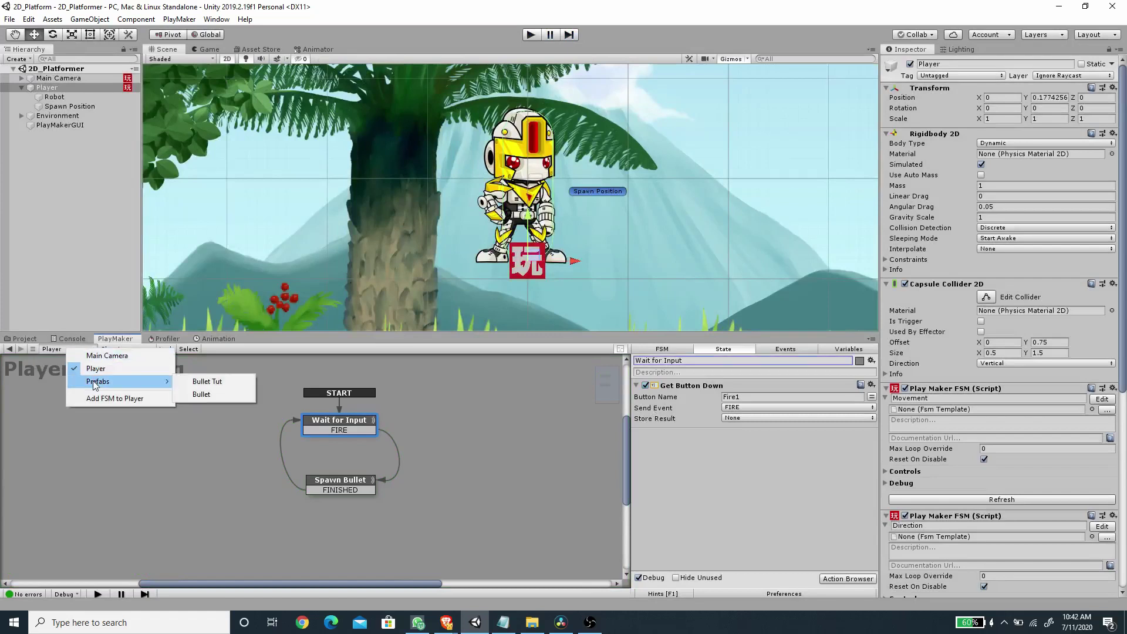
left_click(209, 382)
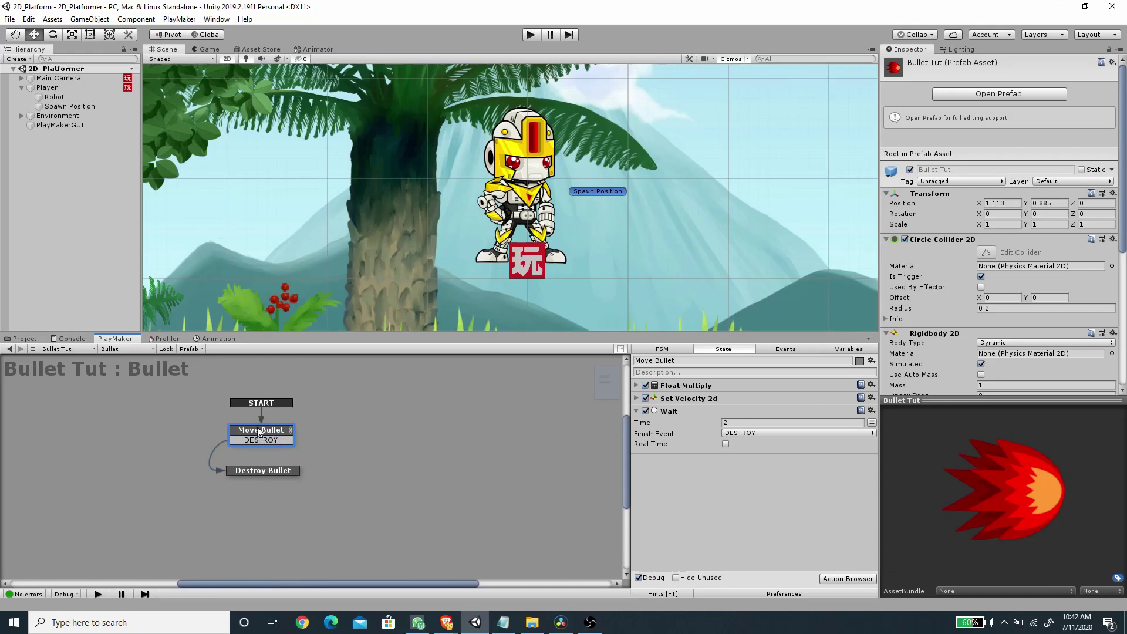
left_click(636, 411)
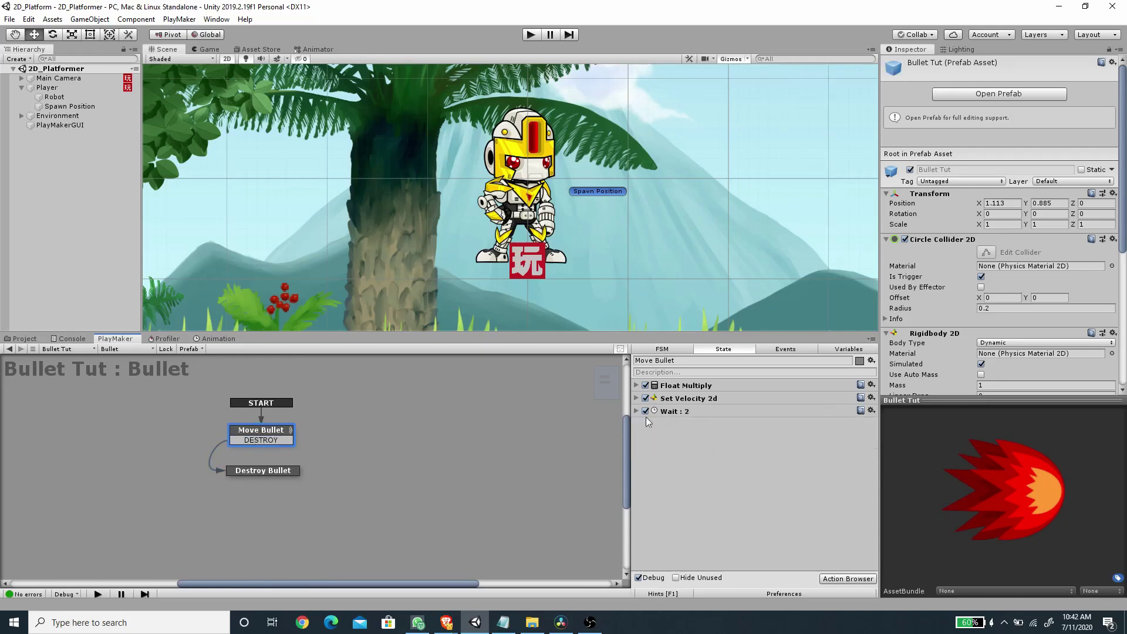
Add a Set Scale action to Move Bullet and place it right after Float Multiply.
left_click(845, 580)
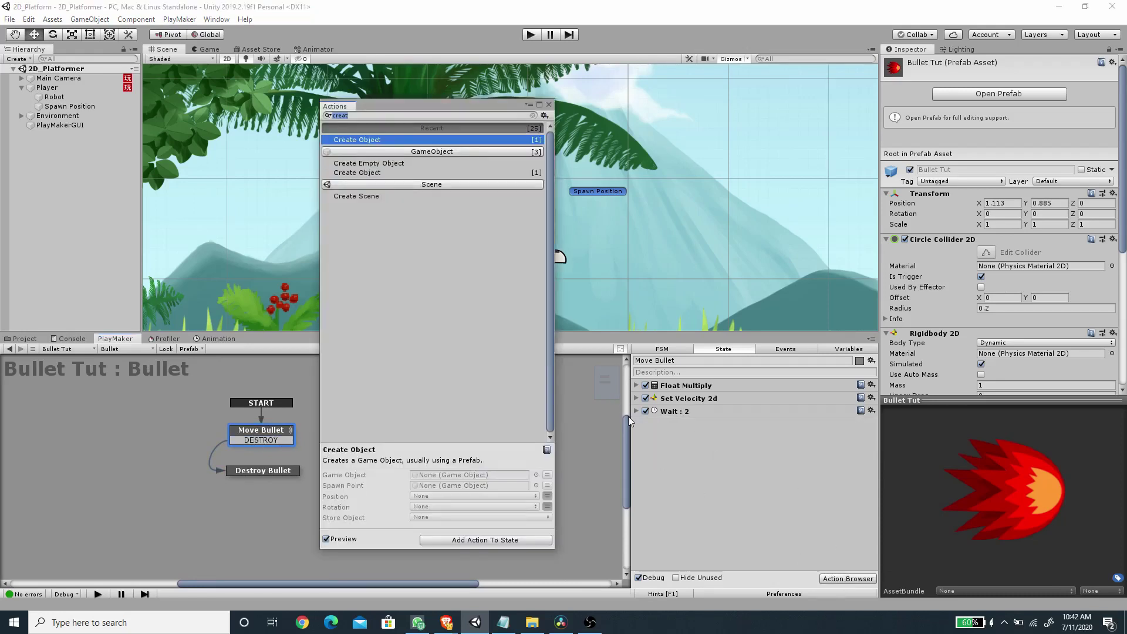
type("set sca")
key("Return")
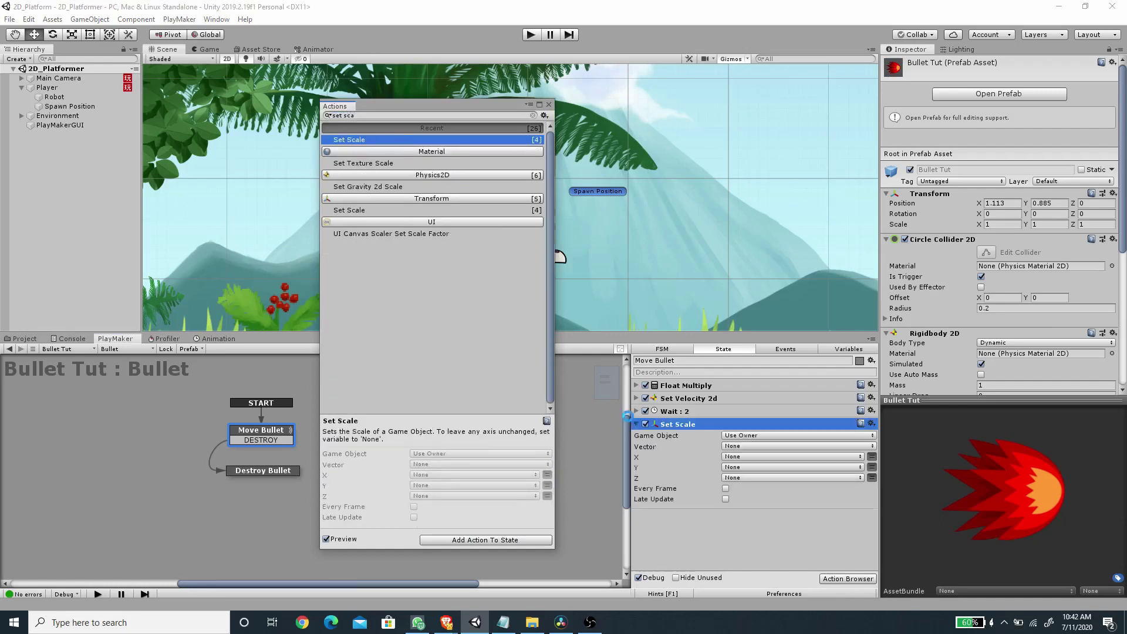
left_click(548, 105)
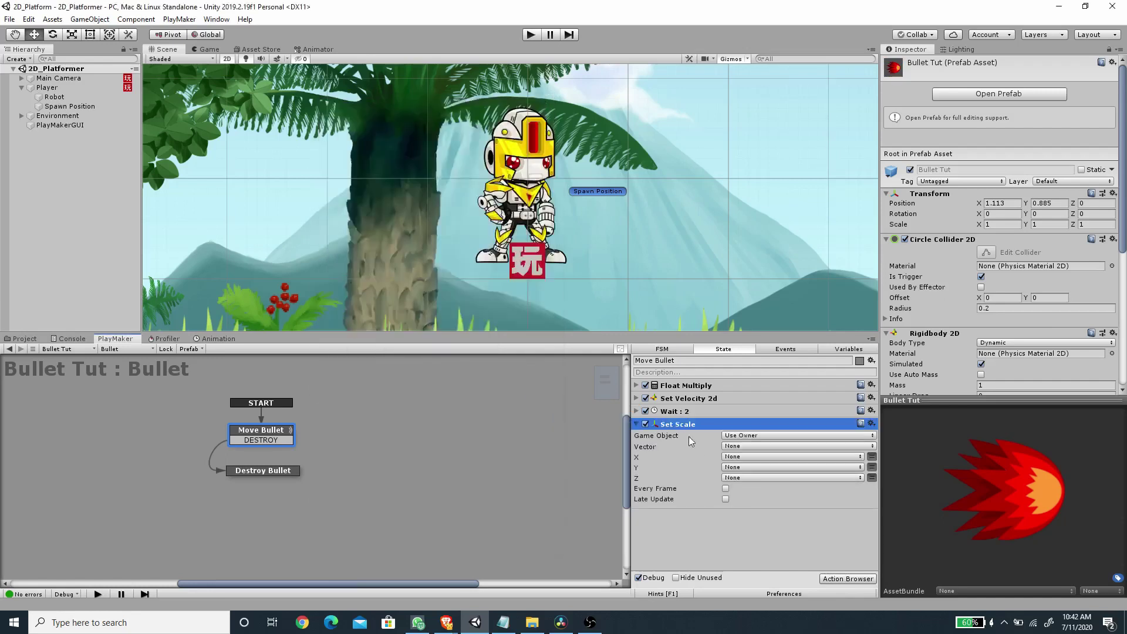
left_click_drag(691, 428, 644, 401)
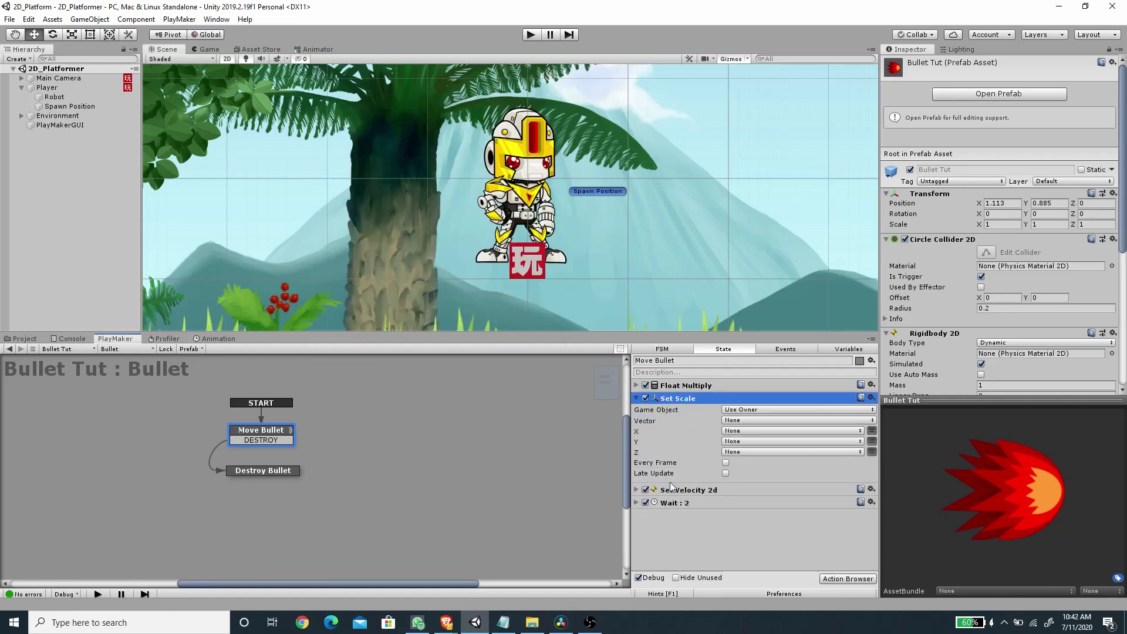
Drive Set Scale's X value from the Direction variable, then collapse the actions.
left_click(635, 385)
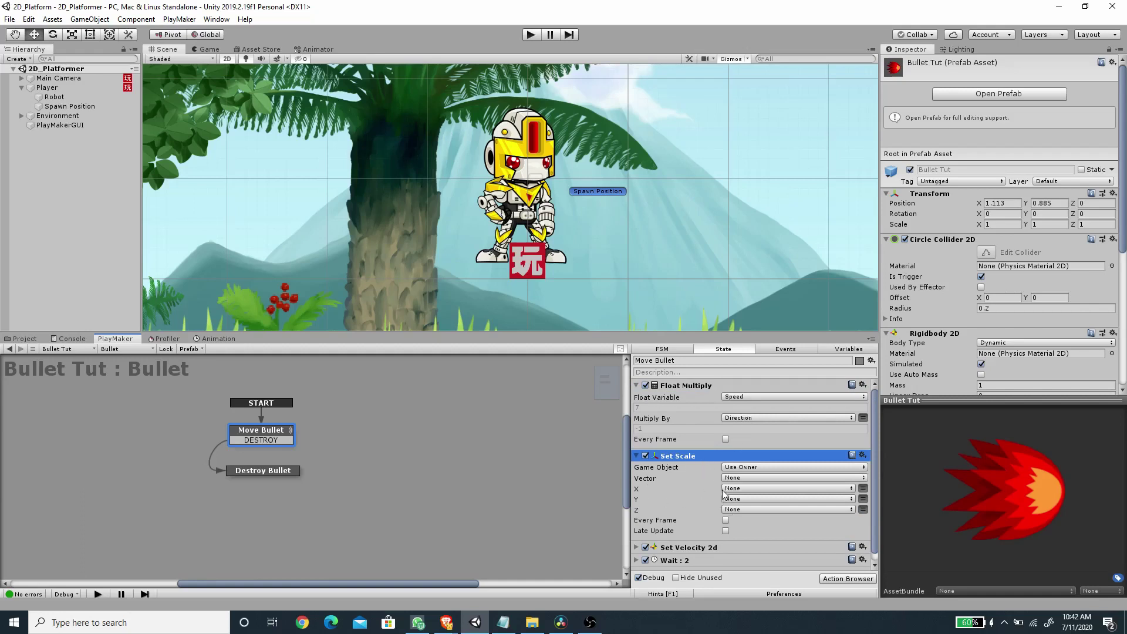
left_click(745, 490)
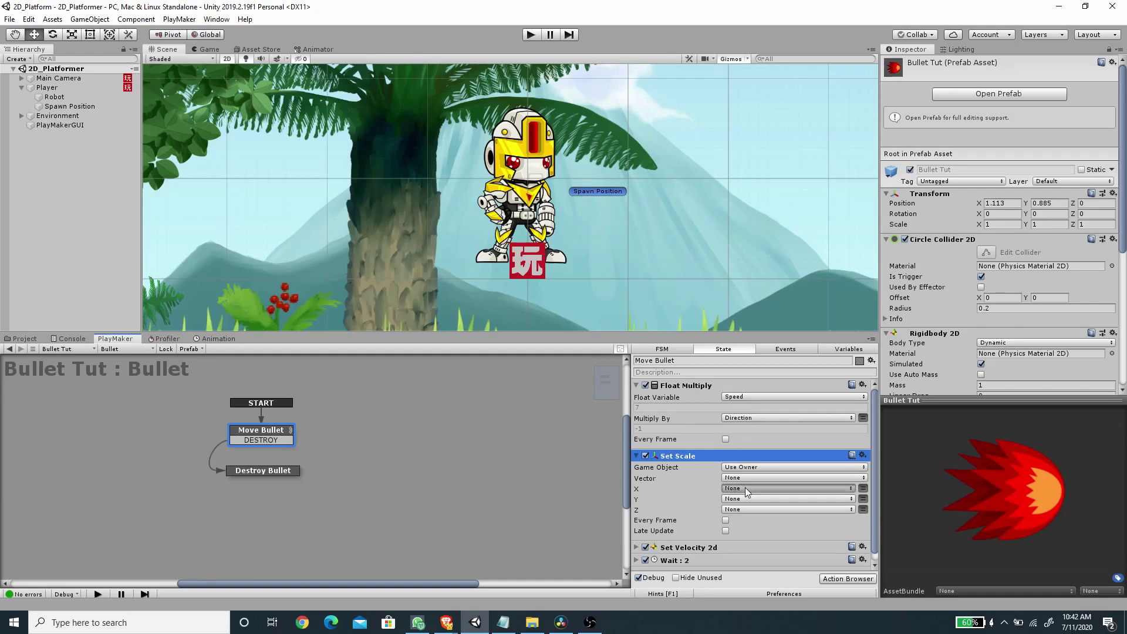
left_click(741, 508)
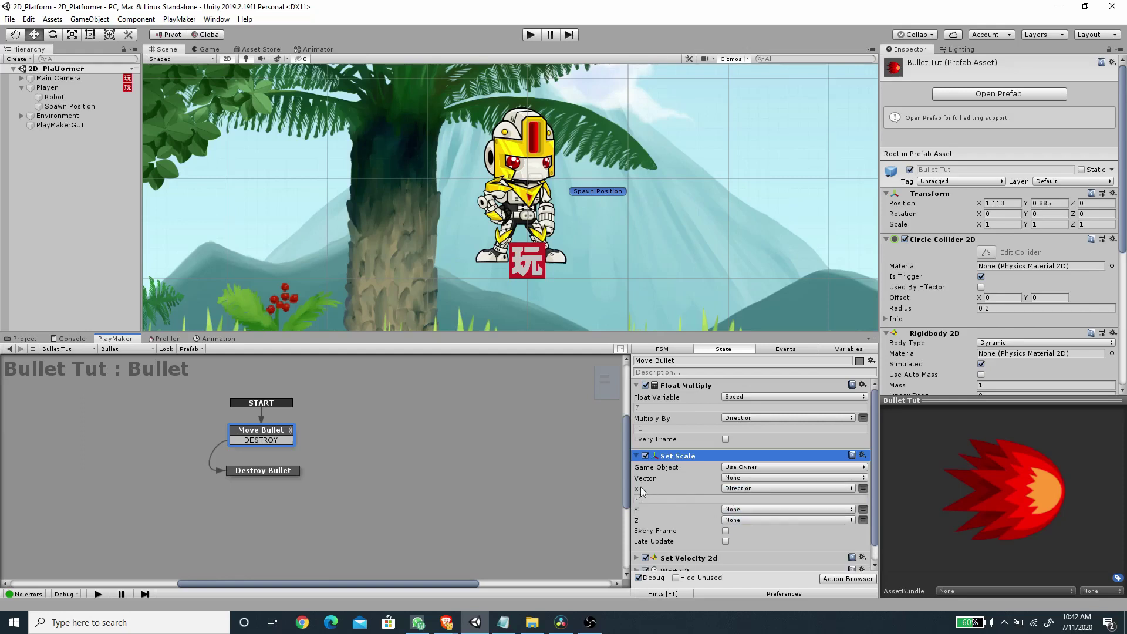
left_click(636, 456)
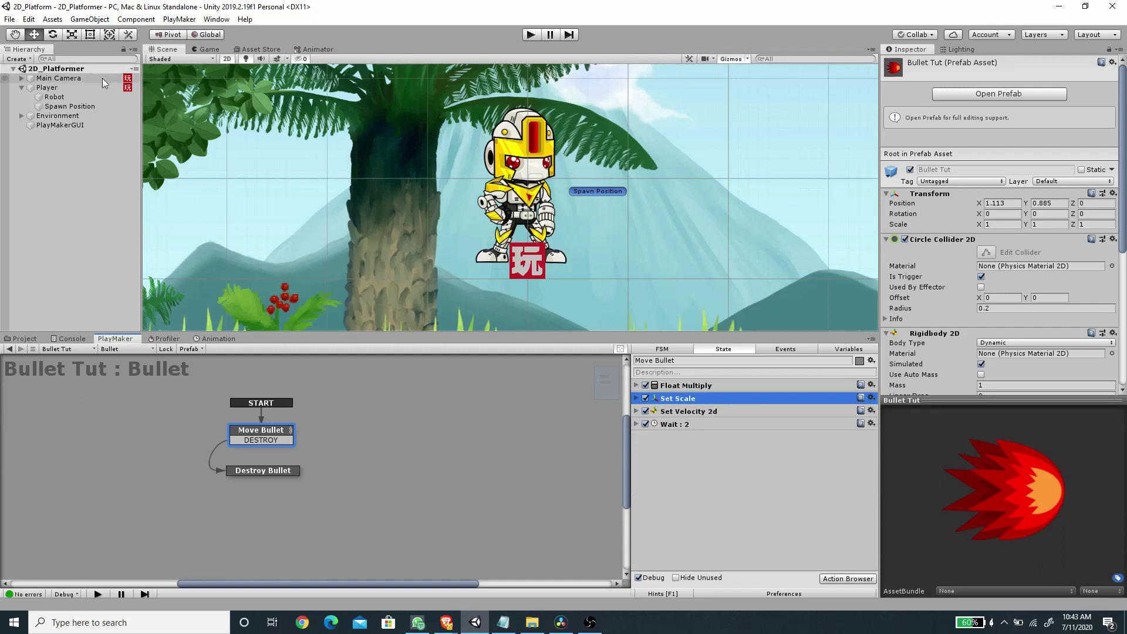
Add a Set Animator Trigger action at the top of the Player's Spawn Bullet state.
left_click(72, 88)
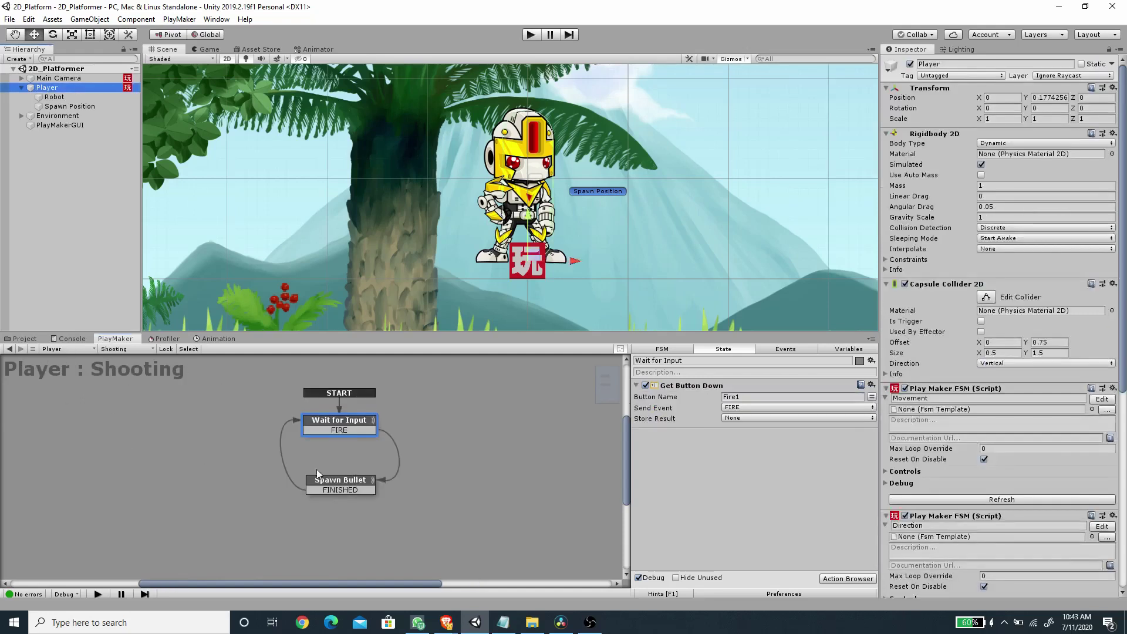
left_click(339, 483)
left_click(828, 583)
type("set trig")
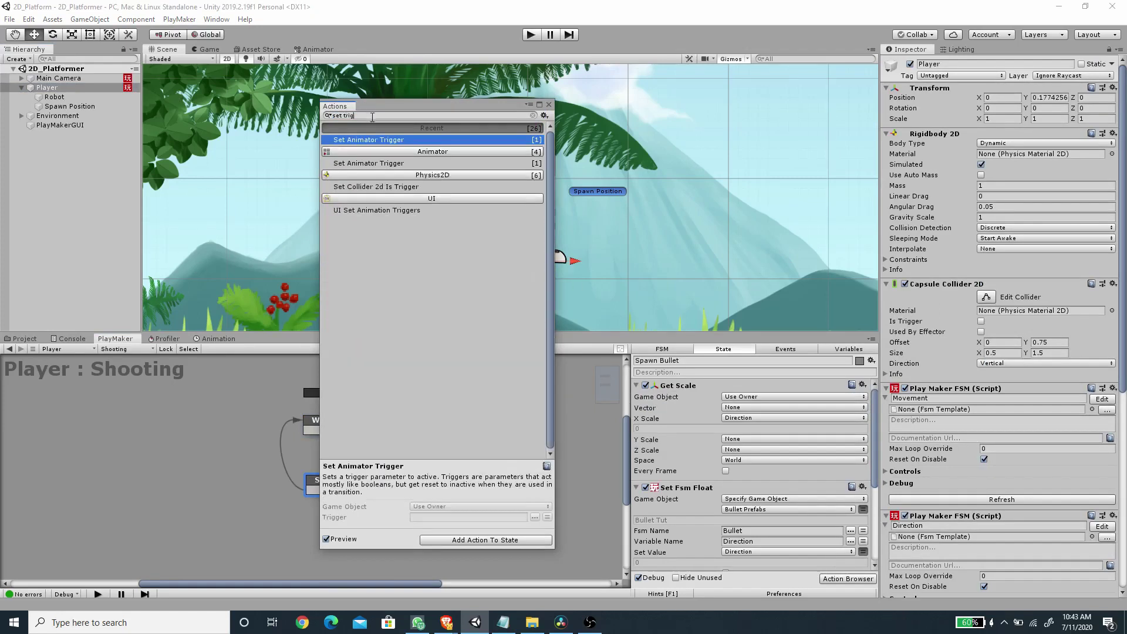
double_click(374, 140)
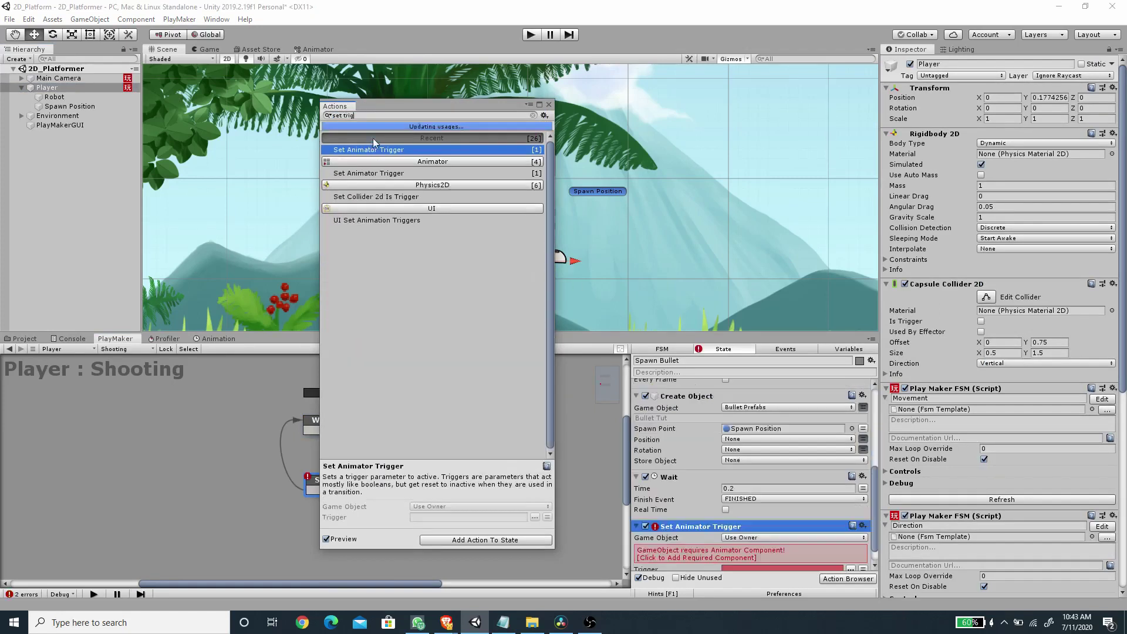
left_click(549, 106)
left_click_drag(685, 526, 696, 383)
Target the Robot with trigger Shoot, then view the Robot's Animator.
left_click(782, 396)
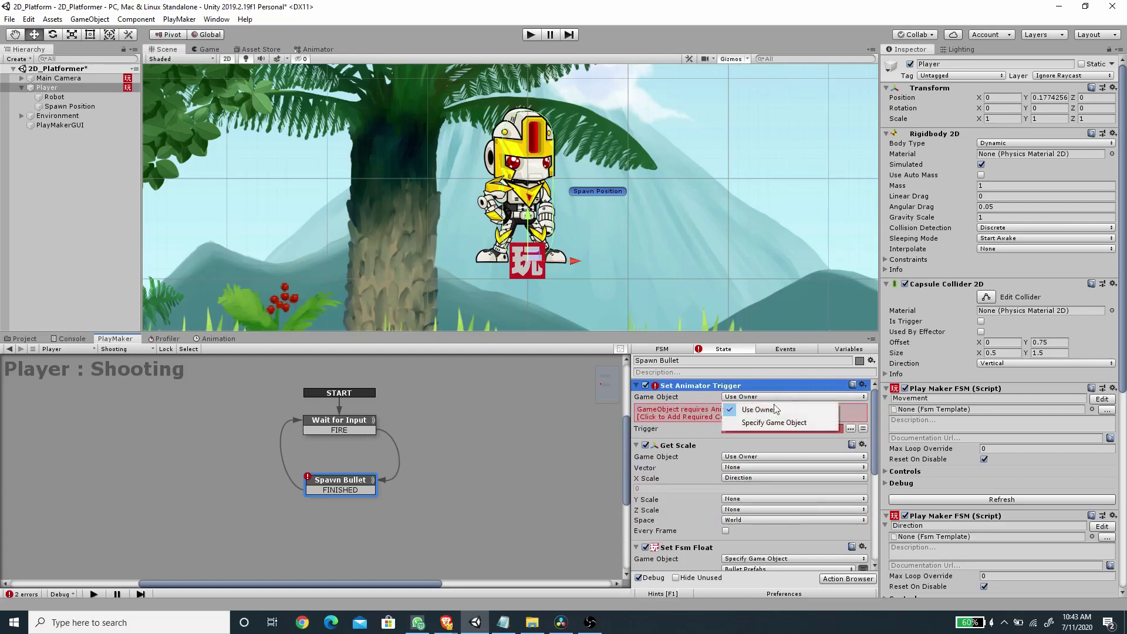
left_click(775, 423)
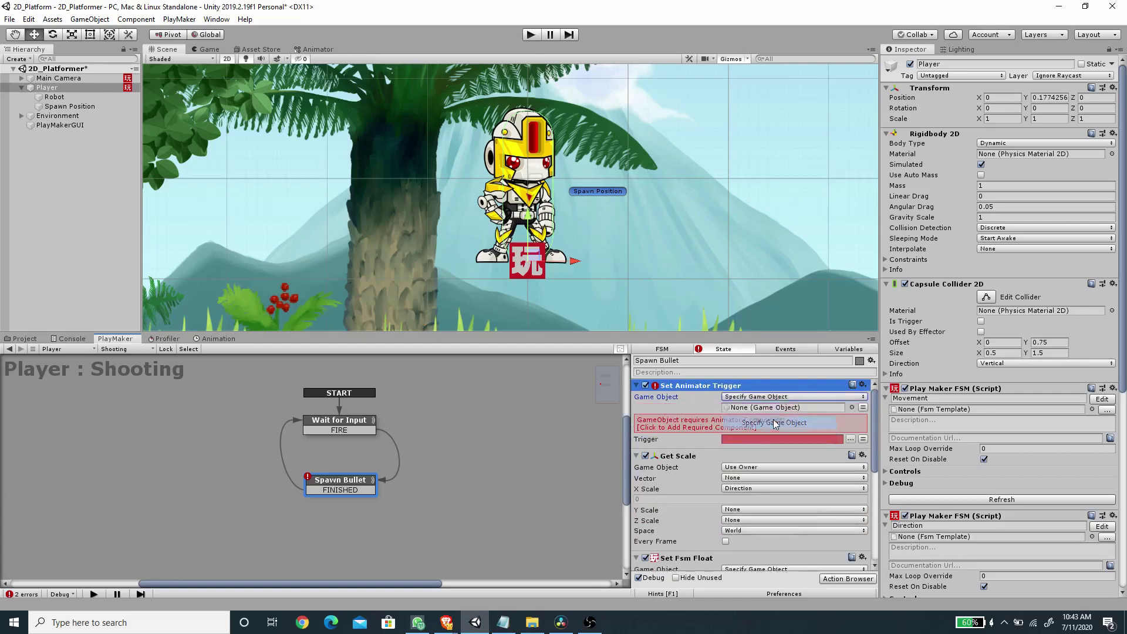
left_click_drag(56, 100, 762, 406)
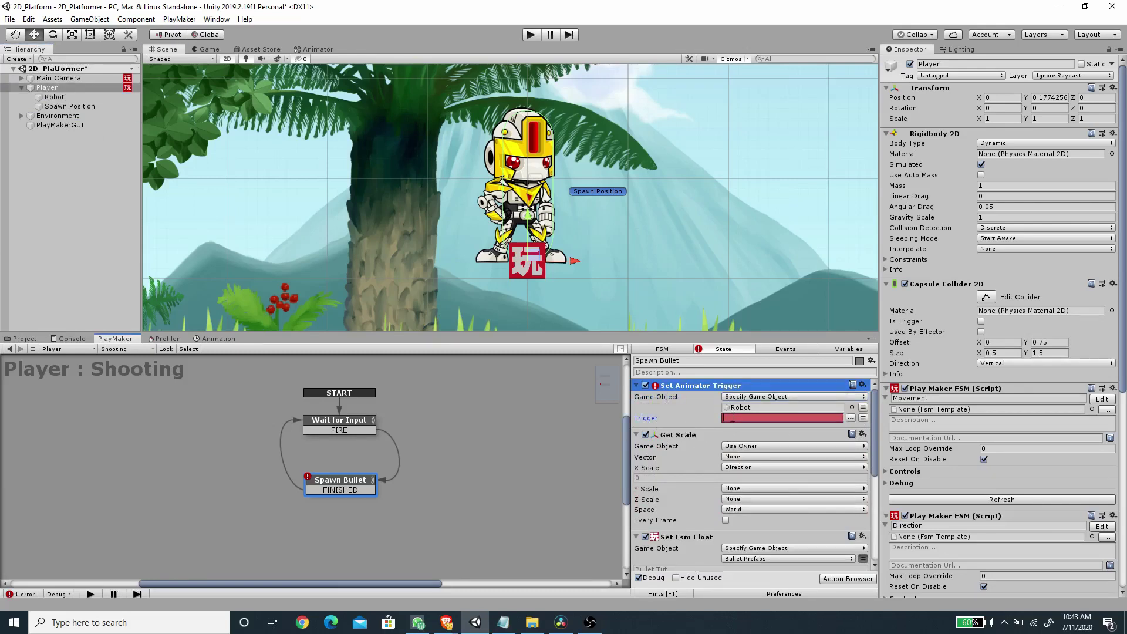
type("Shoot")
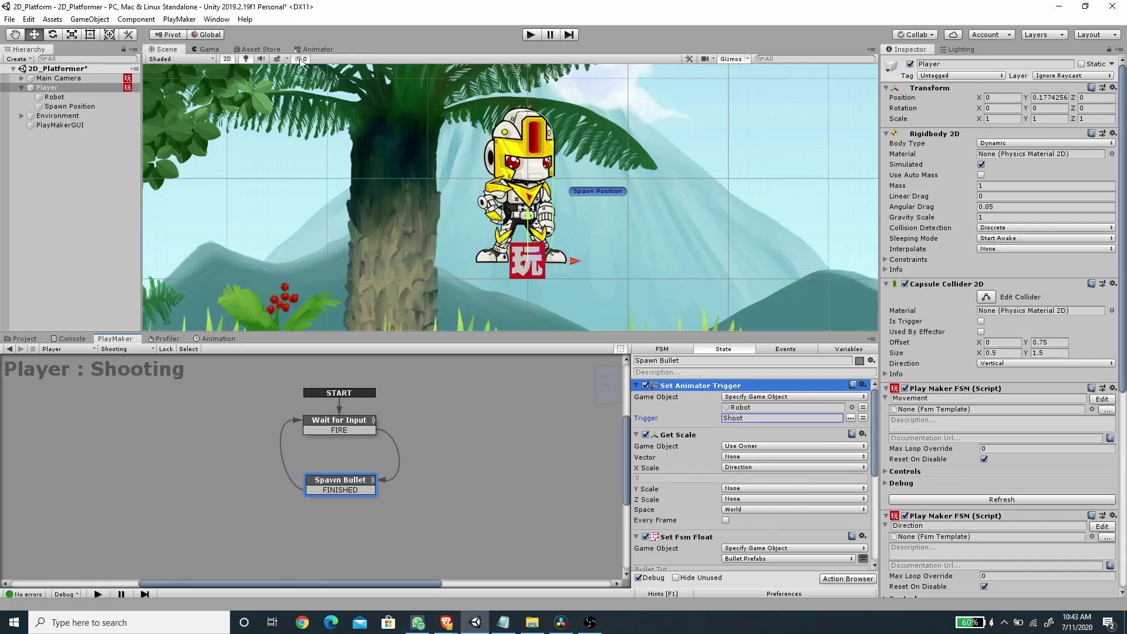
left_click(315, 49)
left_click(59, 97)
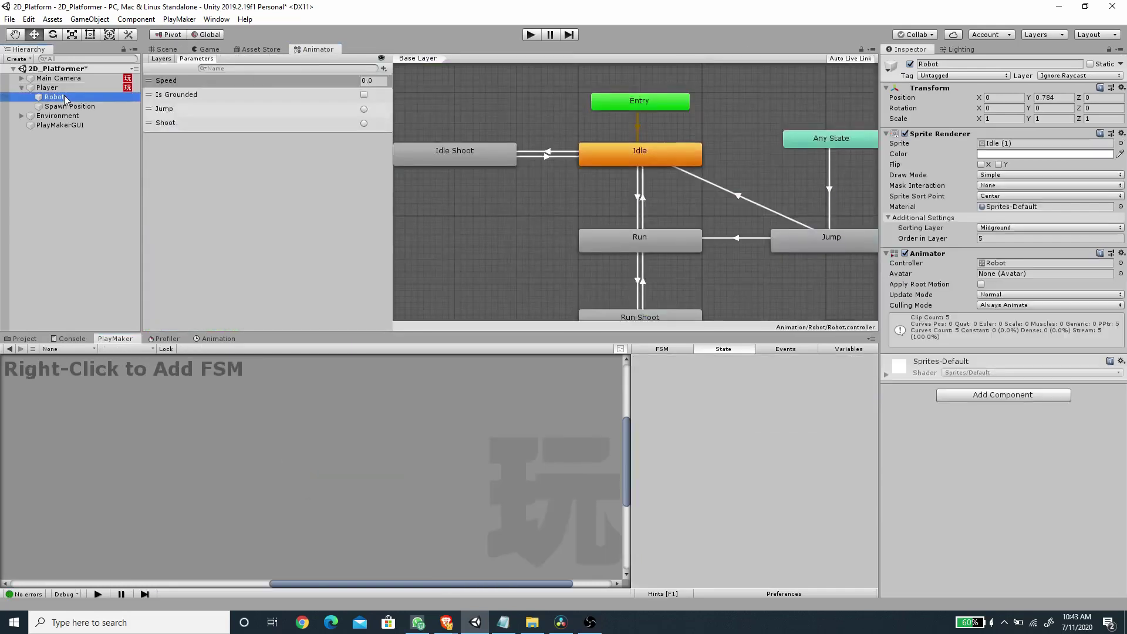
Check the Robot's Shoot parameter name, then reselect Player and return to the Game view.
left_click(165, 124)
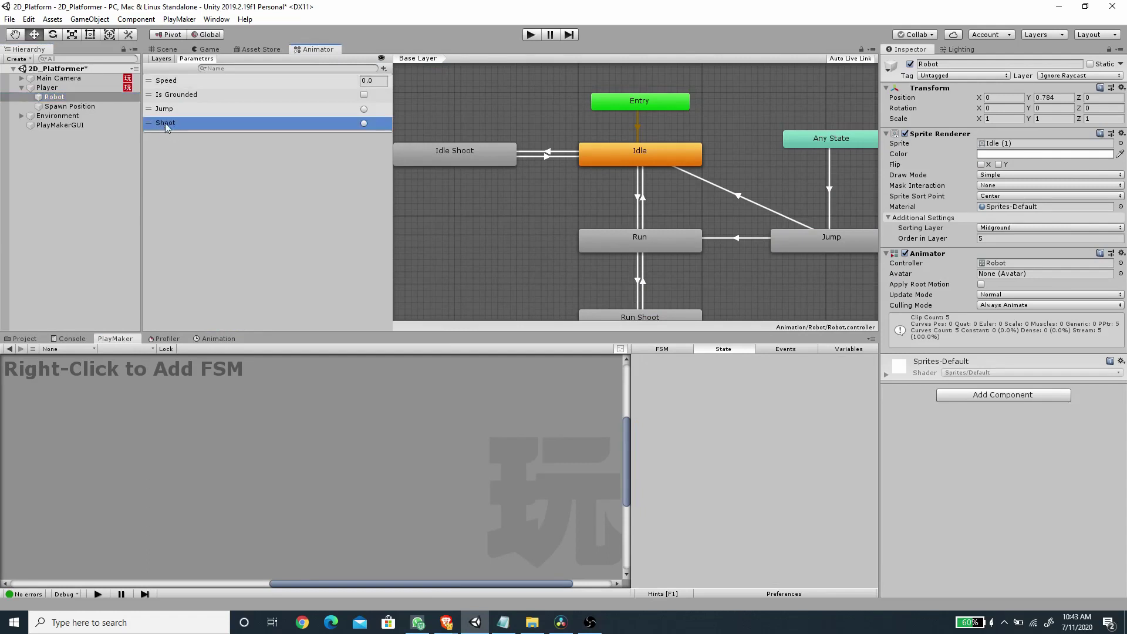
left_click(47, 88)
left_click(206, 49)
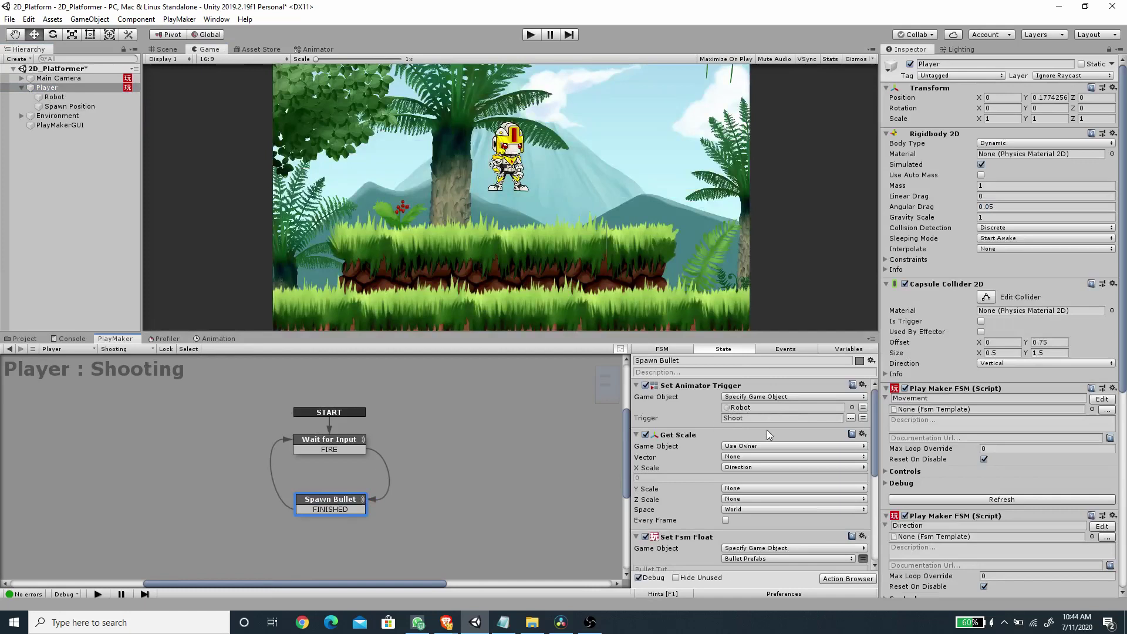
Enter play mode, walk right and fire, then turn and fire several bullets to the left.
left_click(530, 34)
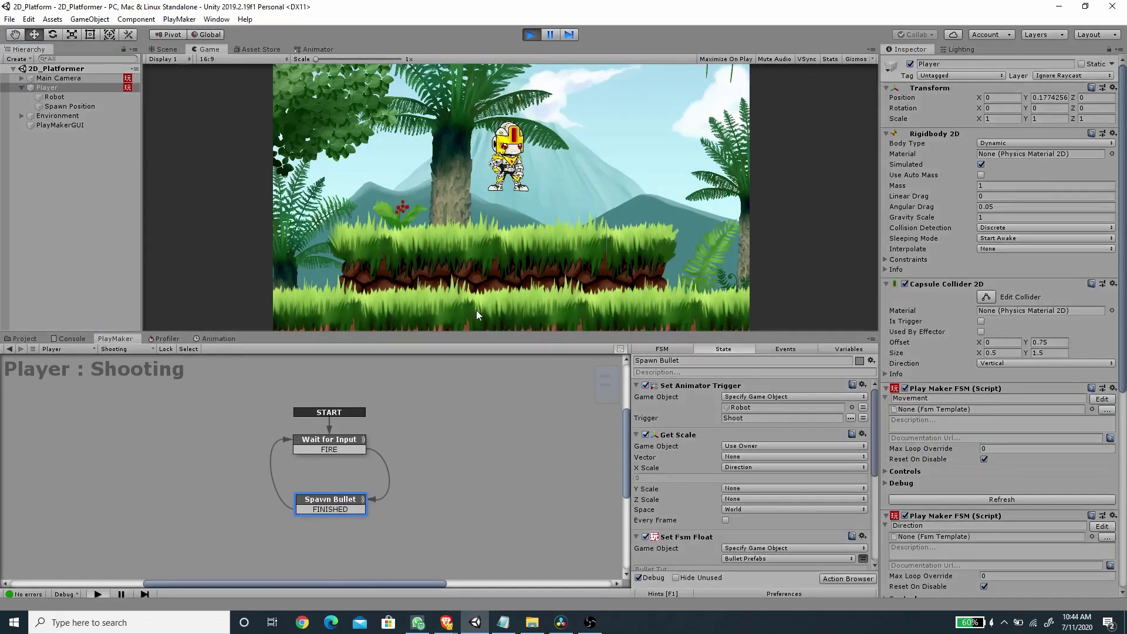
key("Right")
key("ctrl")
key("ctrl")
key("ctrl")
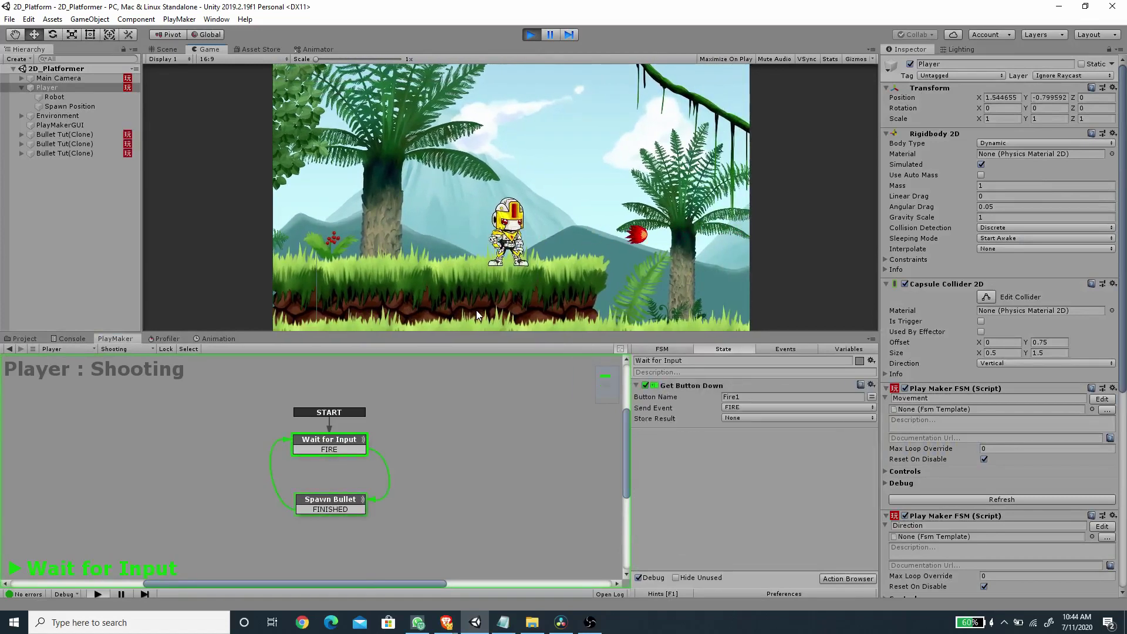
key("Right")
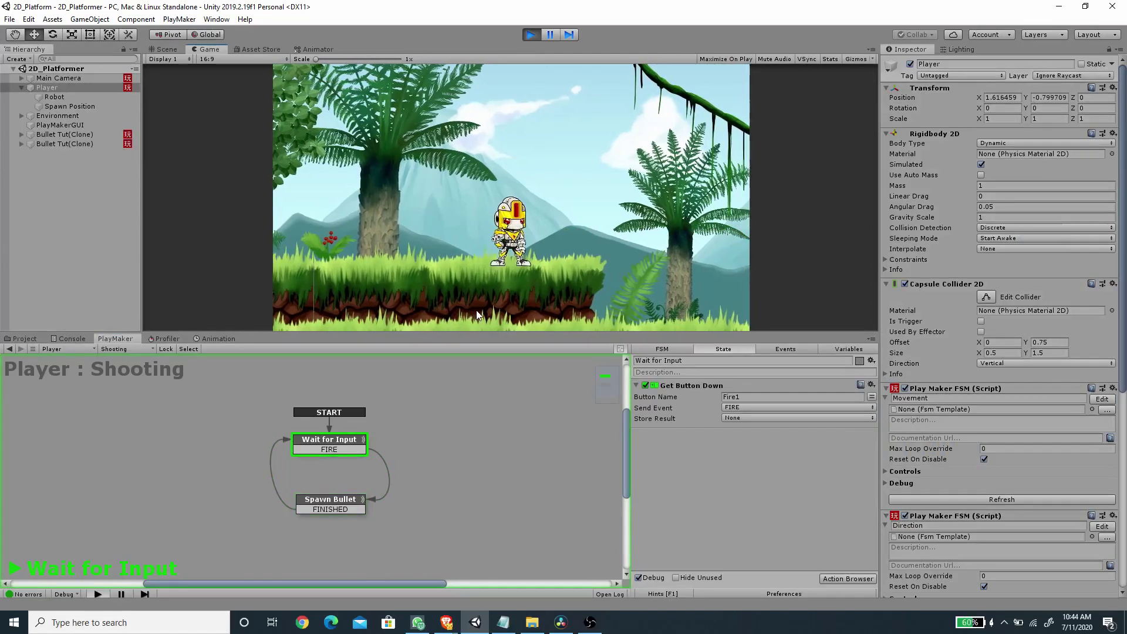
key("Left")
key("ctrl")
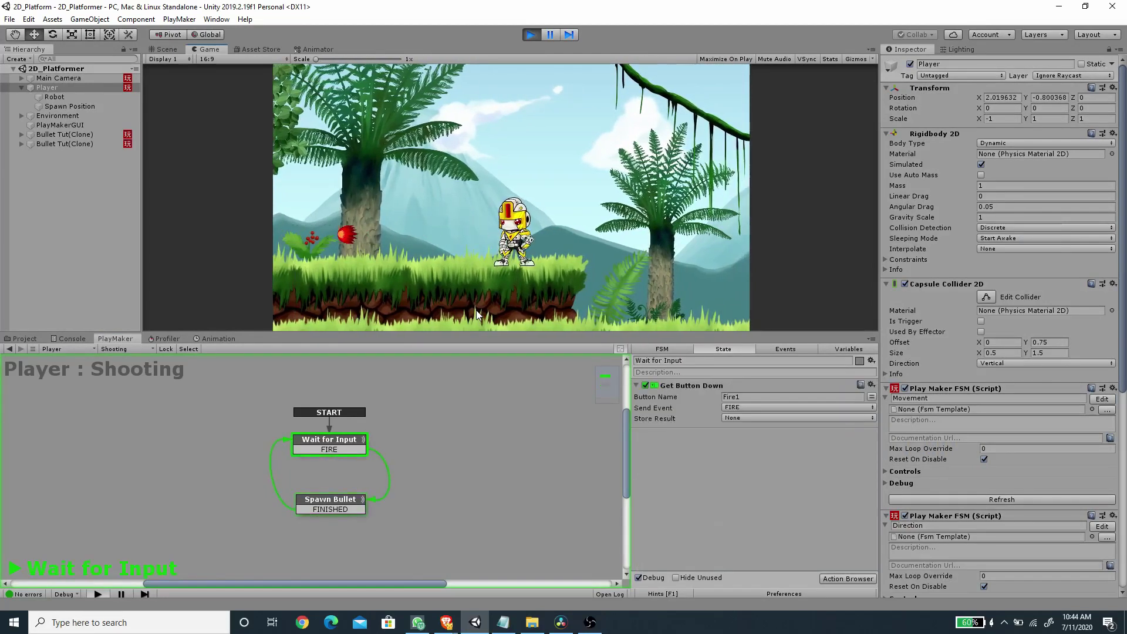
key("Left")
key("ctrl")
key("Left")
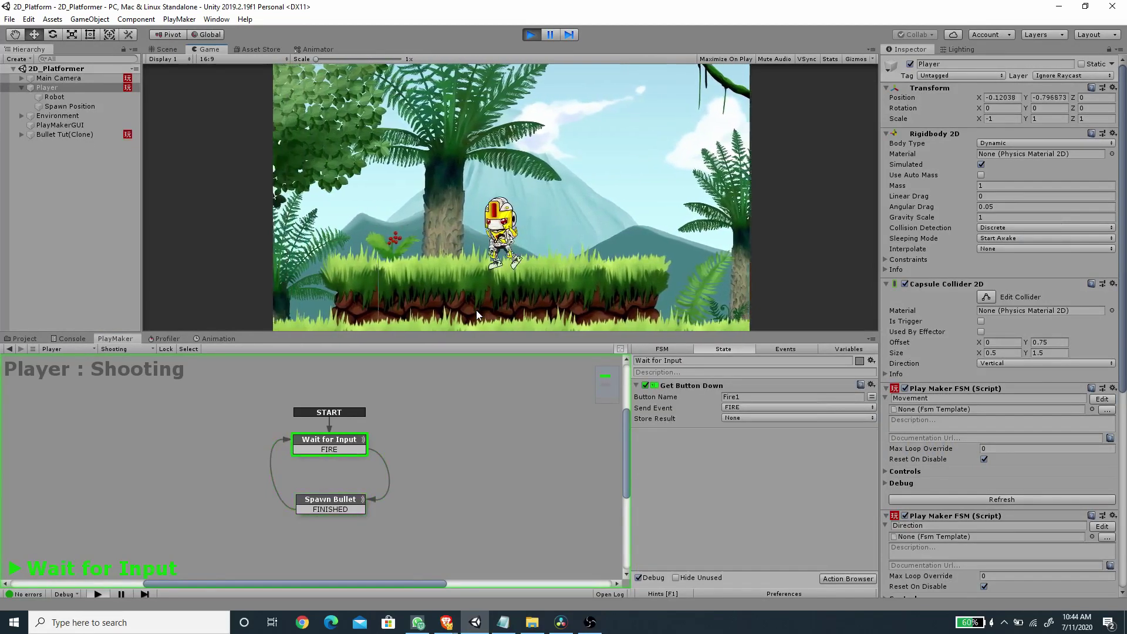
key("ctrl")
Keep walking both ways firing right and left, jump and fire, then stop play mode.
key("Right")
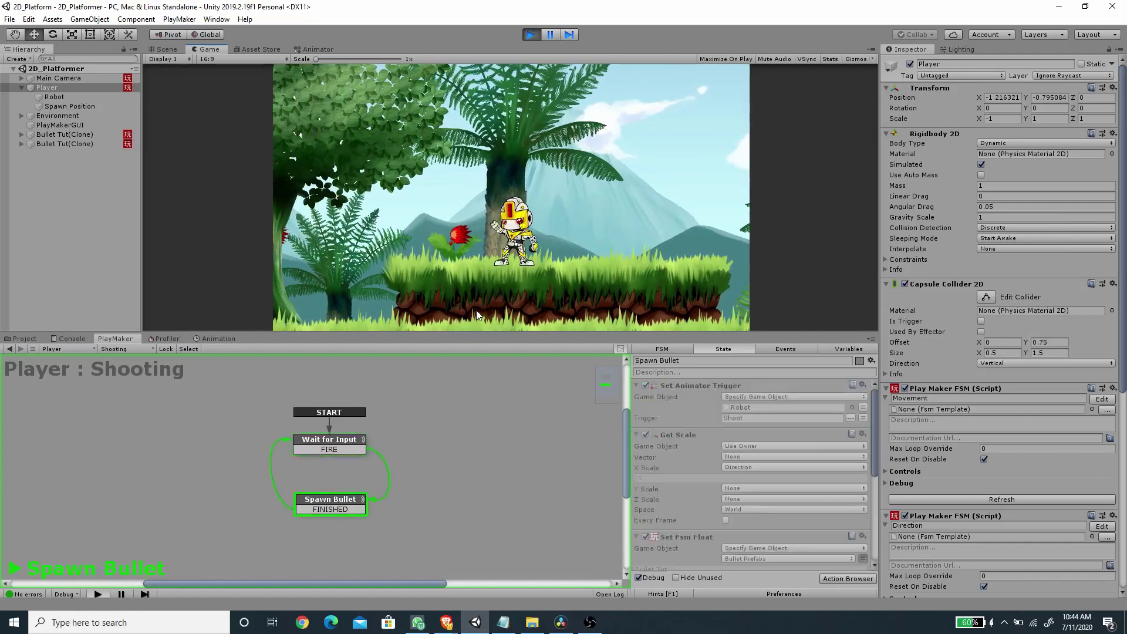
key("Left")
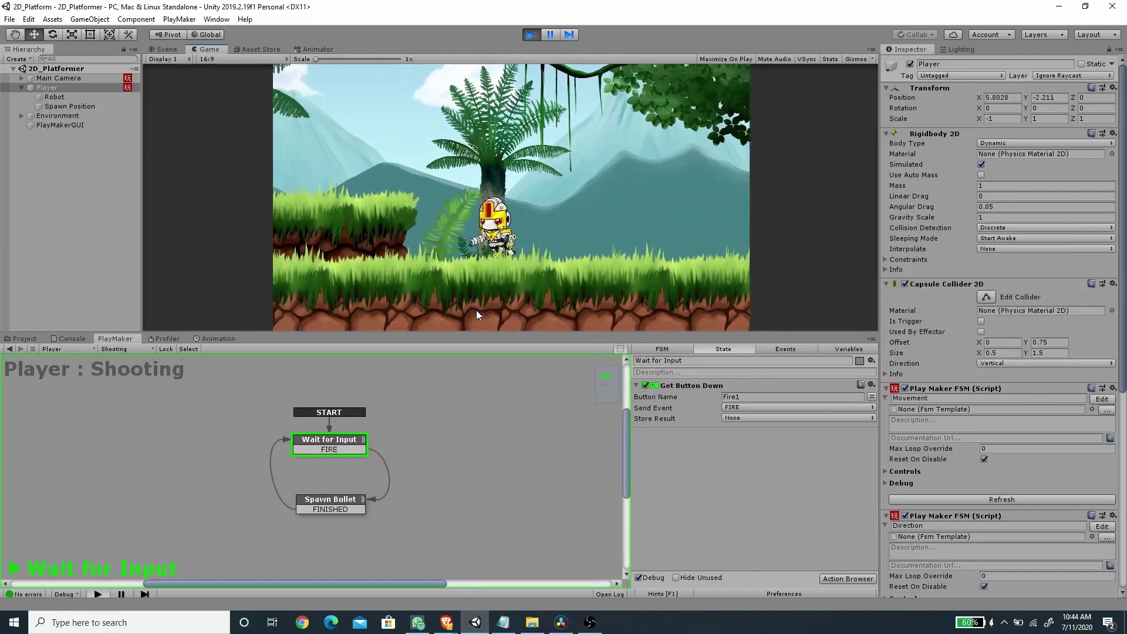
key("Right")
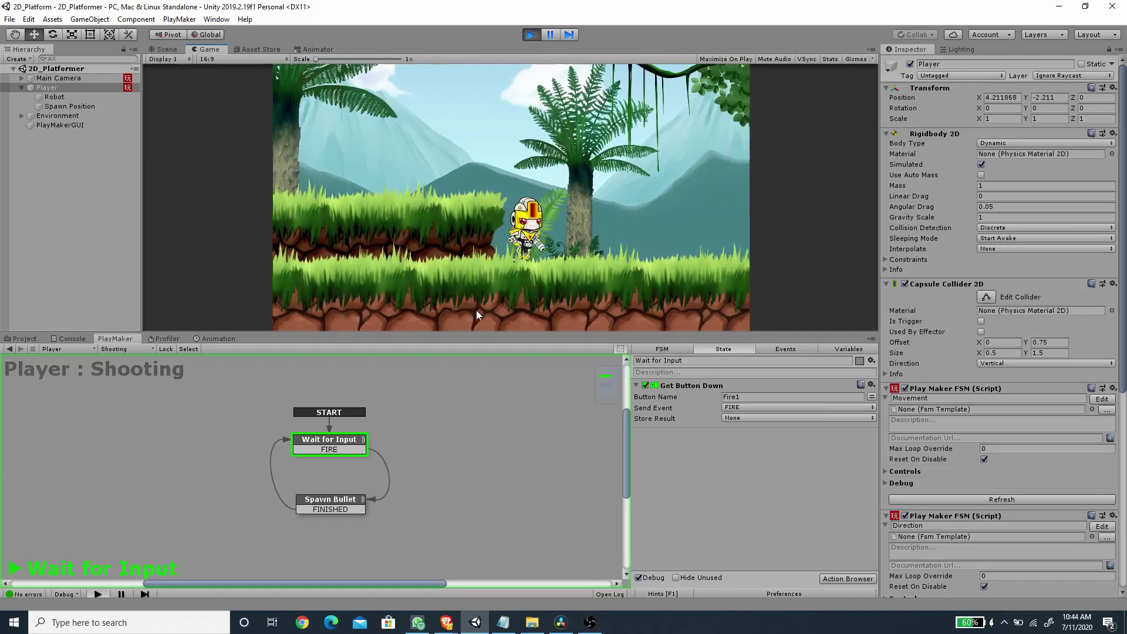
key("ctrl")
key("Right")
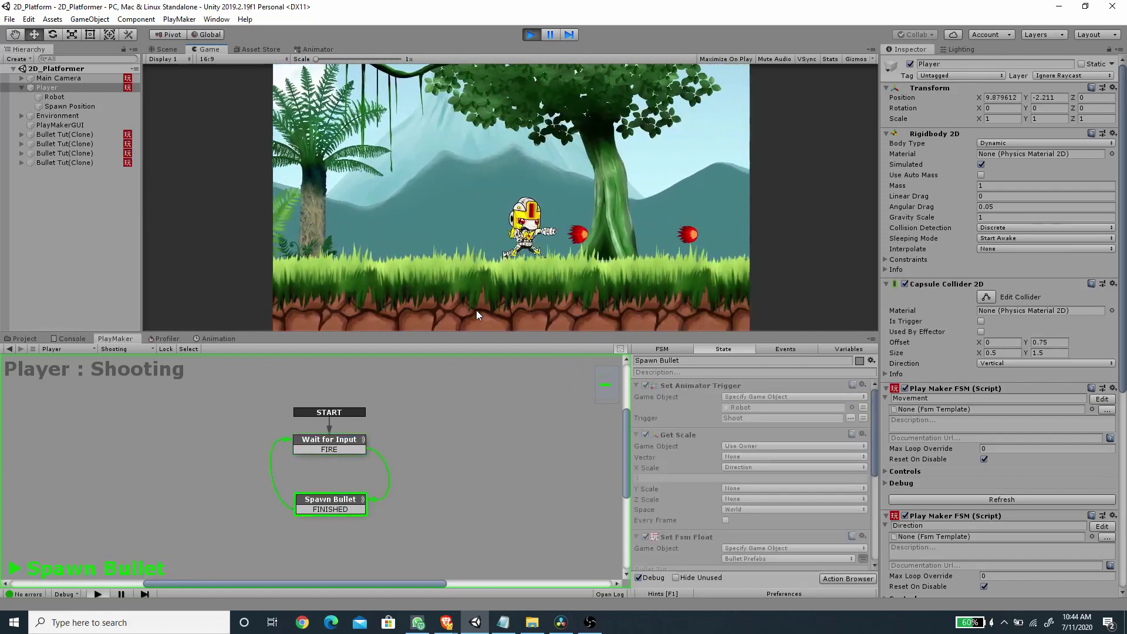
key("Left")
key("ctrl")
key("Left")
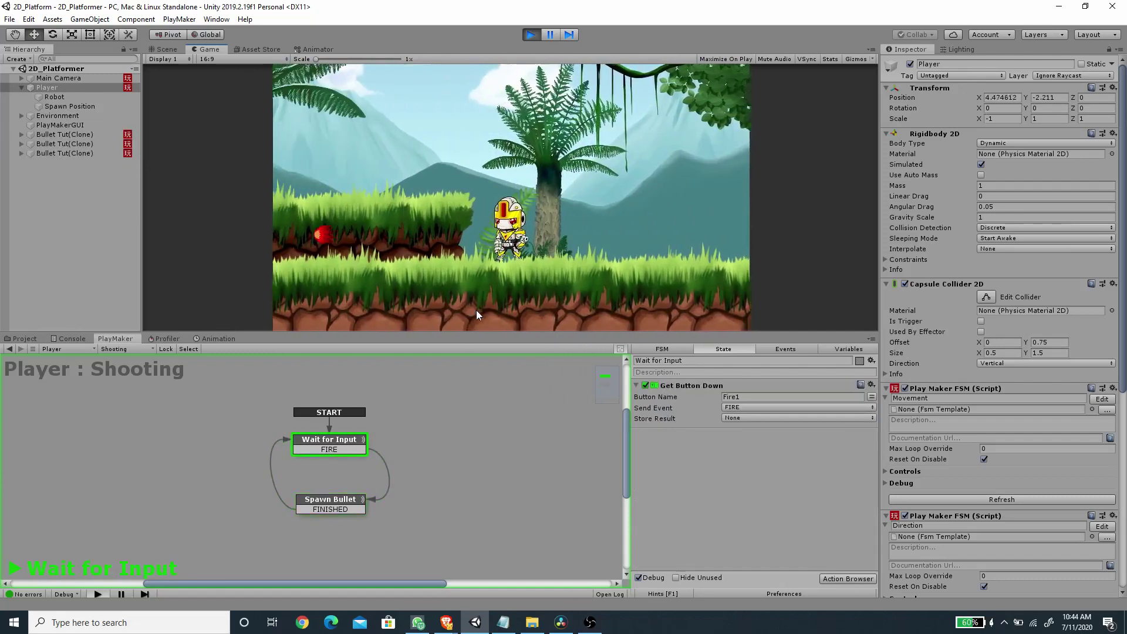
key("space")
key("ctrl")
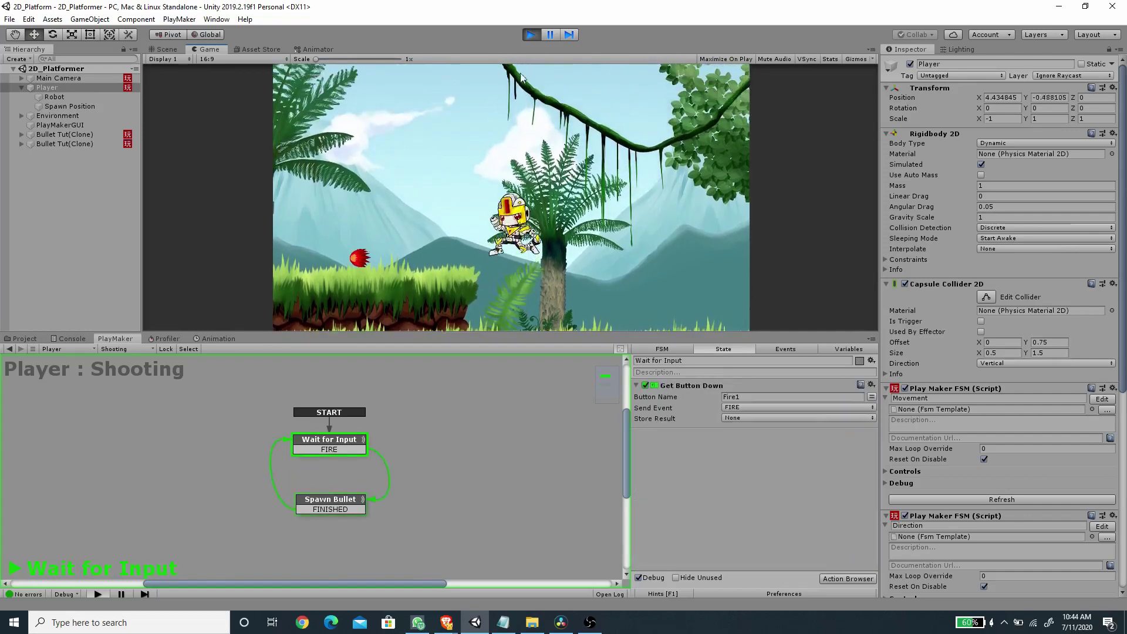
left_click(530, 34)
left_click(314, 49)
middle_click_drag(758, 220, 558, 204)
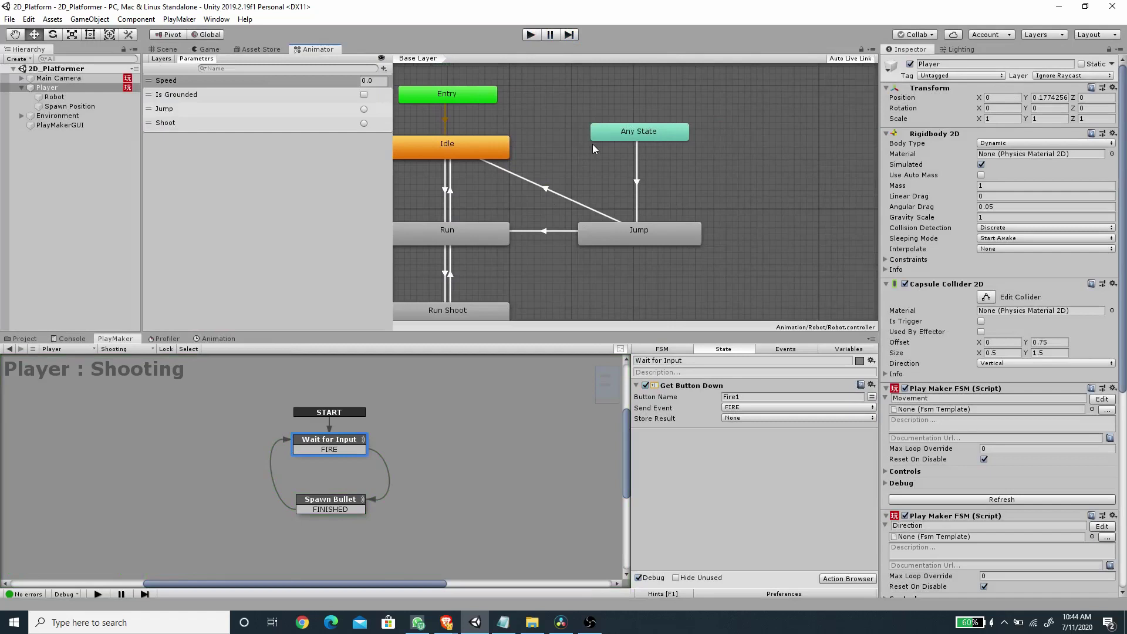
middle_click_drag(602, 224, 674, 205)
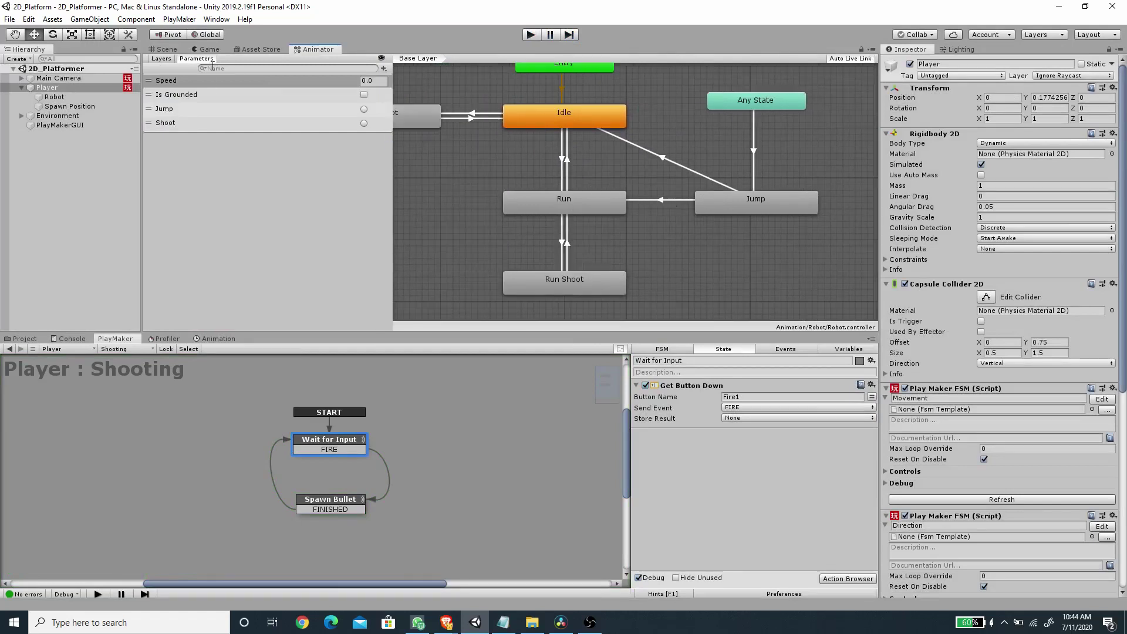
key("ctrl+2")
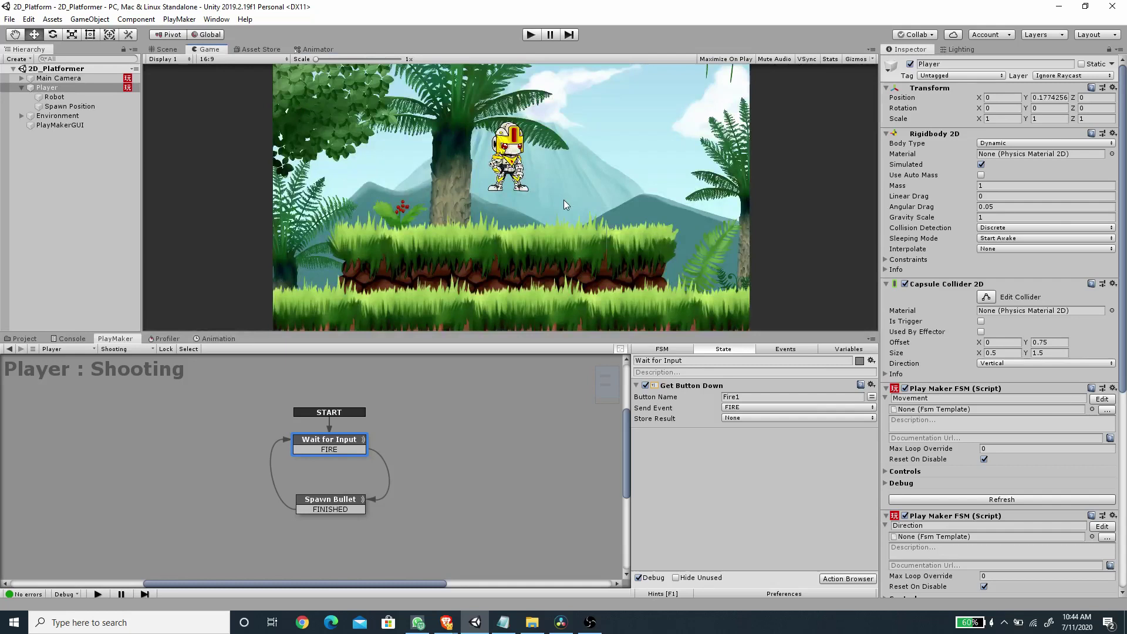